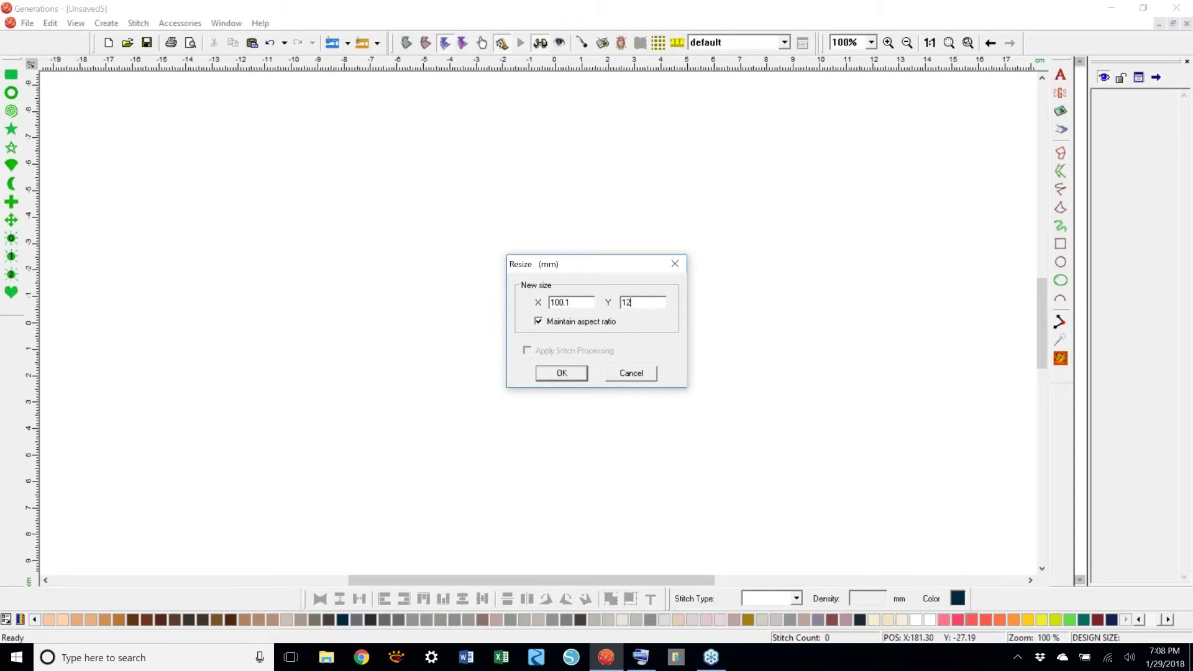
# - Resize the imported wine bottle artwork with its aspect ratio maintained, and deselect it
pyautogui.click(569, 371)
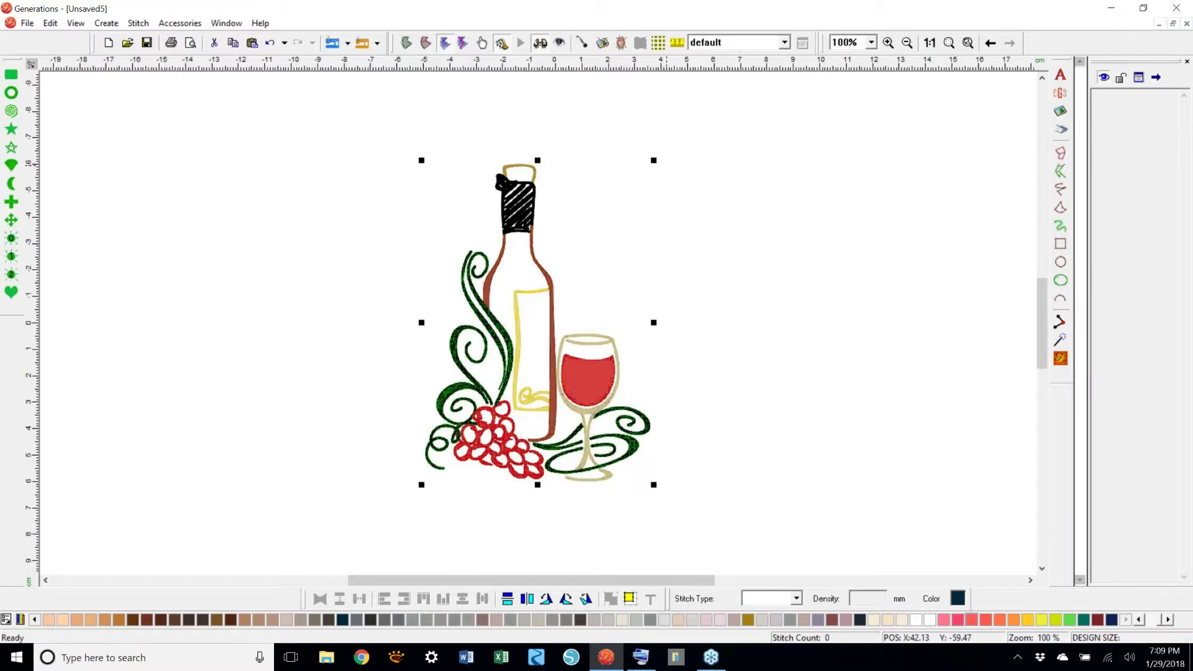
pyautogui.click(780, 229)
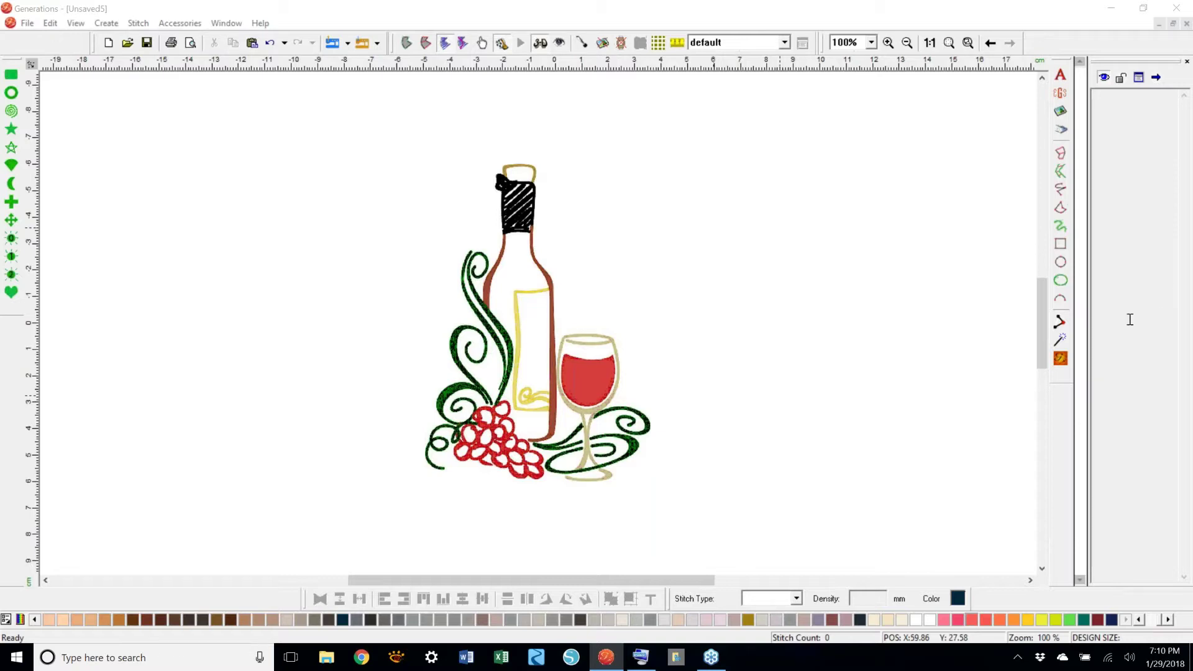
# - Examine the wine artwork up close at 400% and with the bottle, grapes and glass fitted in view
pyautogui.click(560, 281)
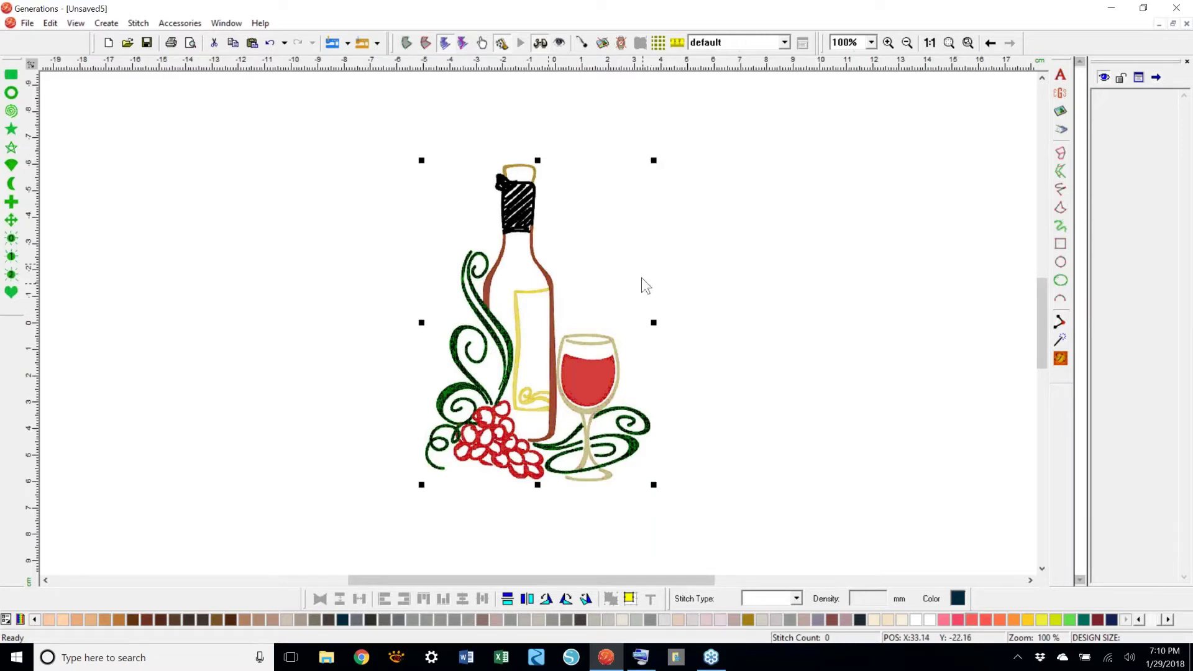
pyautogui.click(639, 327)
pyautogui.click(638, 325)
pyautogui.click(872, 43)
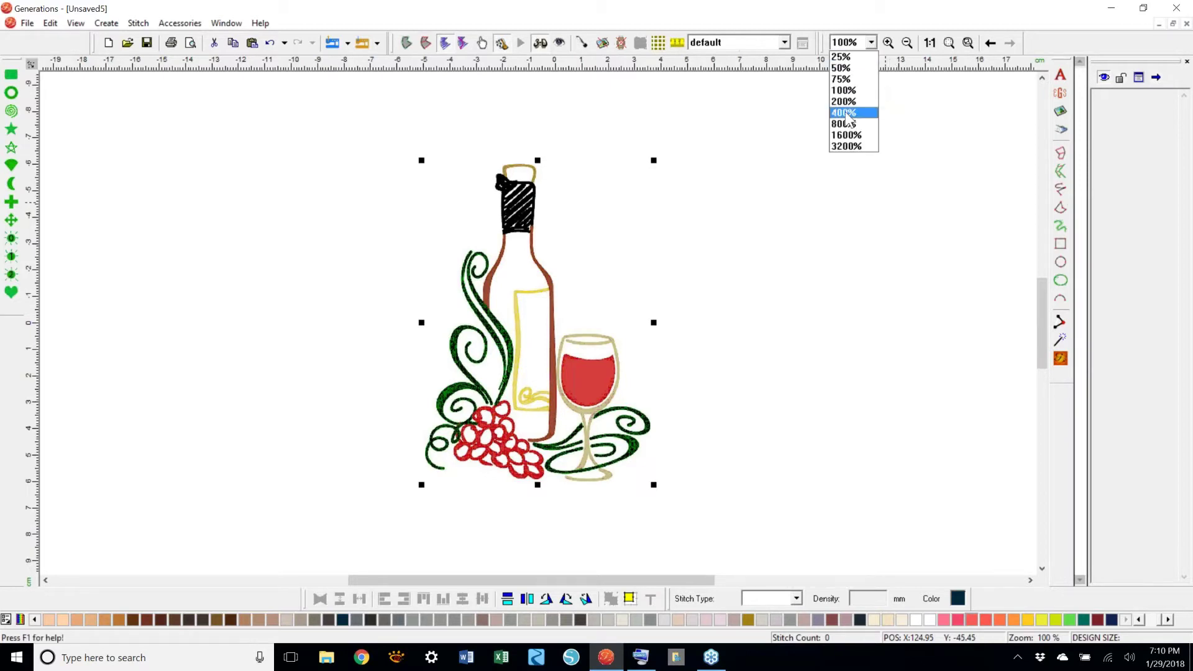
pyautogui.click(847, 114)
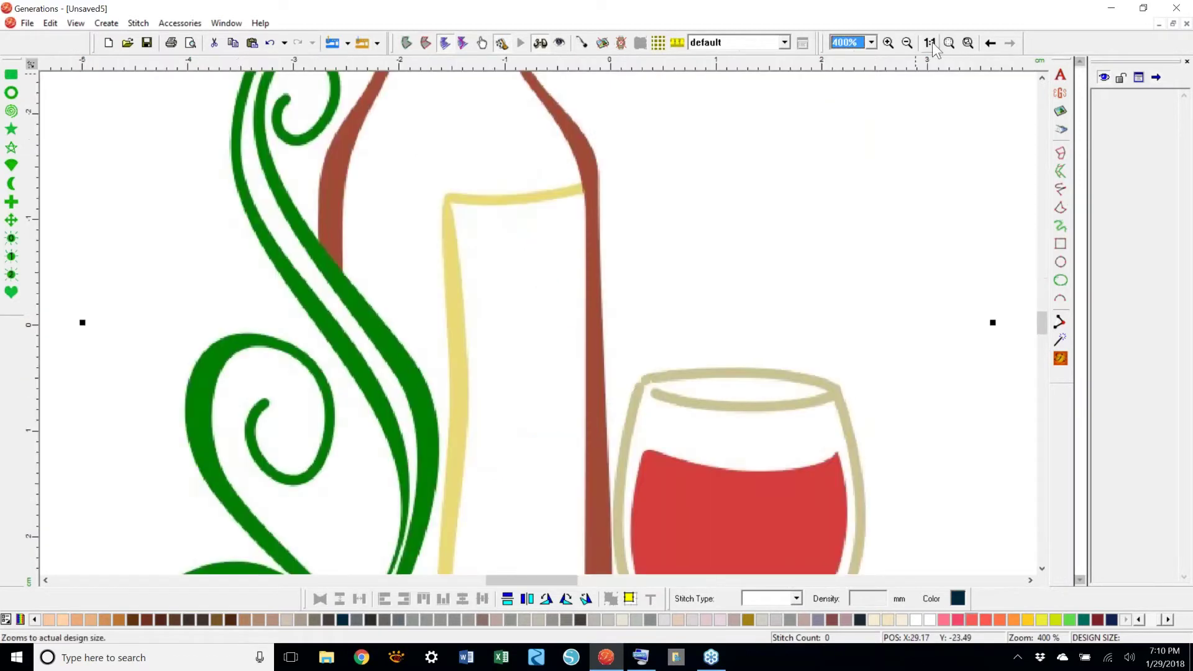
pyautogui.click(932, 43)
pyautogui.click(950, 43)
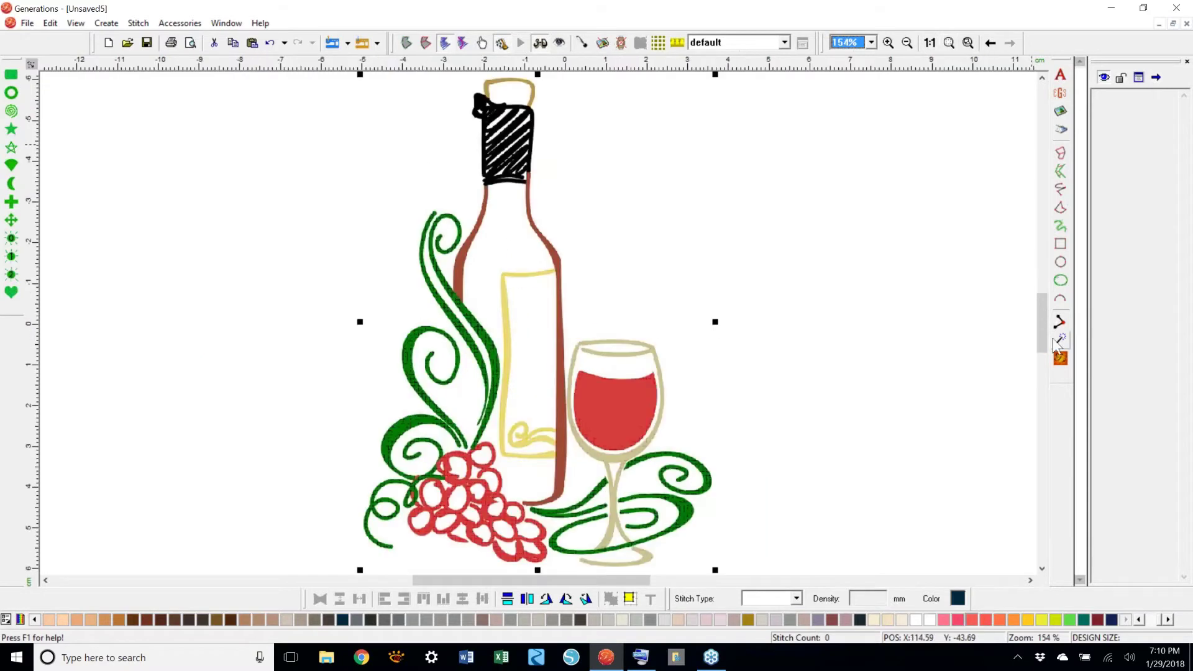
pyautogui.moveTo(1043, 336); pyautogui.dragTo(1044, 331)
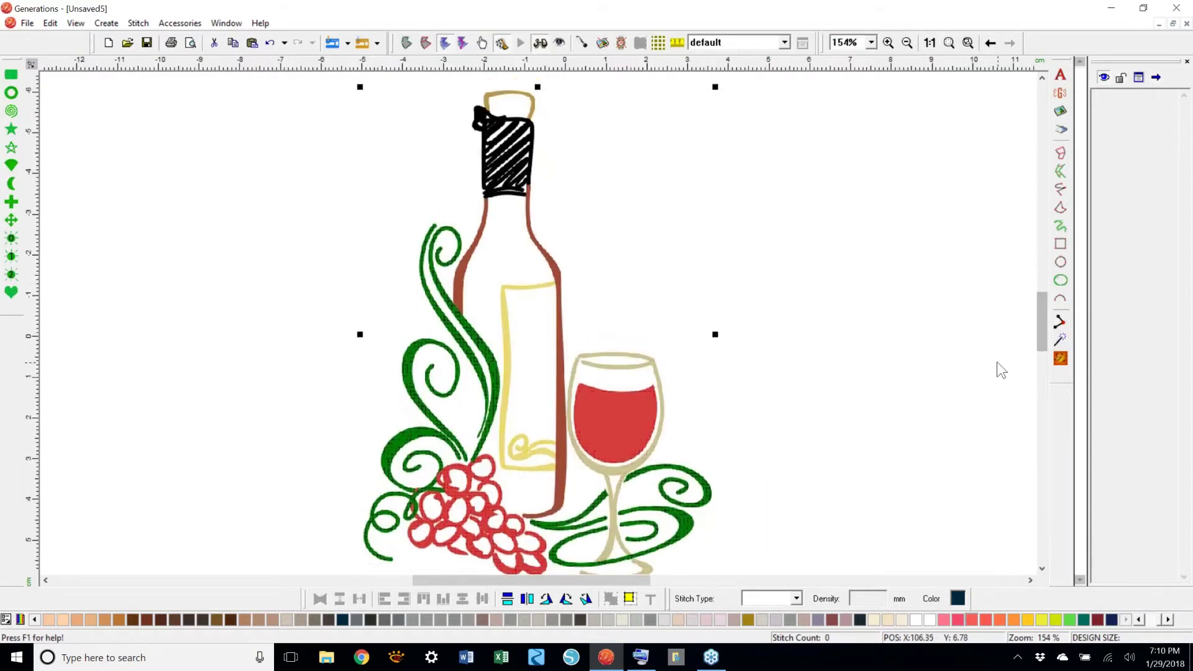
pyautogui.moveTo(1042, 329); pyautogui.dragTo(1042, 329)
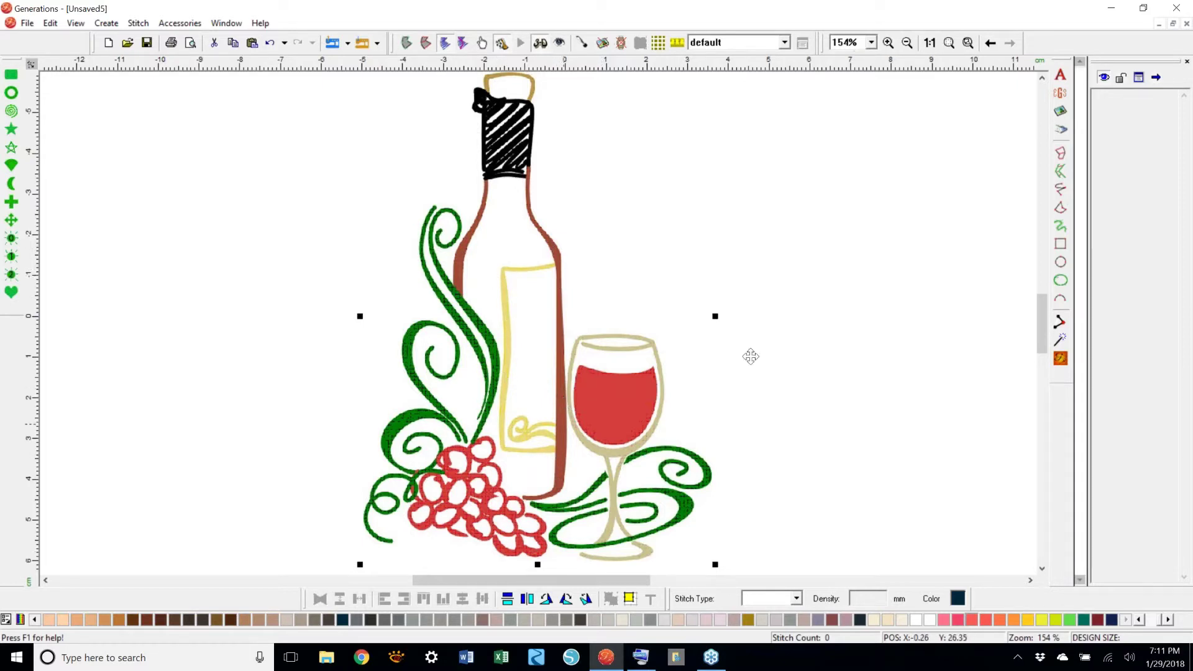
pyautogui.click(697, 367)
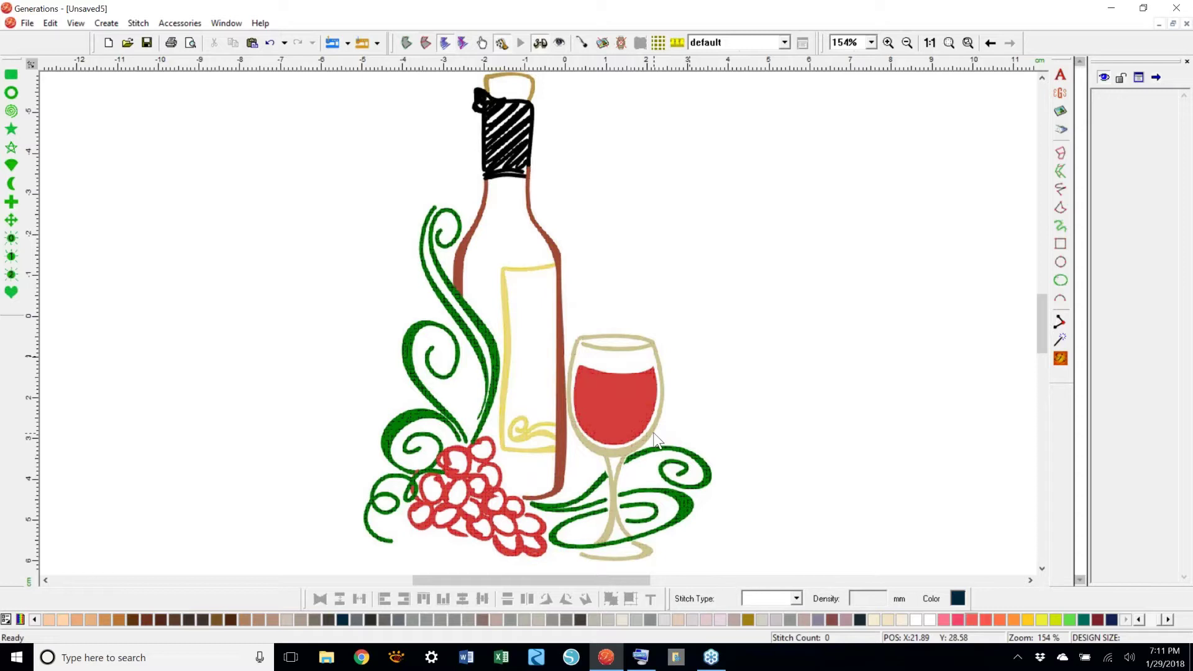
pyautogui.moveTo(1043, 344); pyautogui.dragTo(1034, 327)
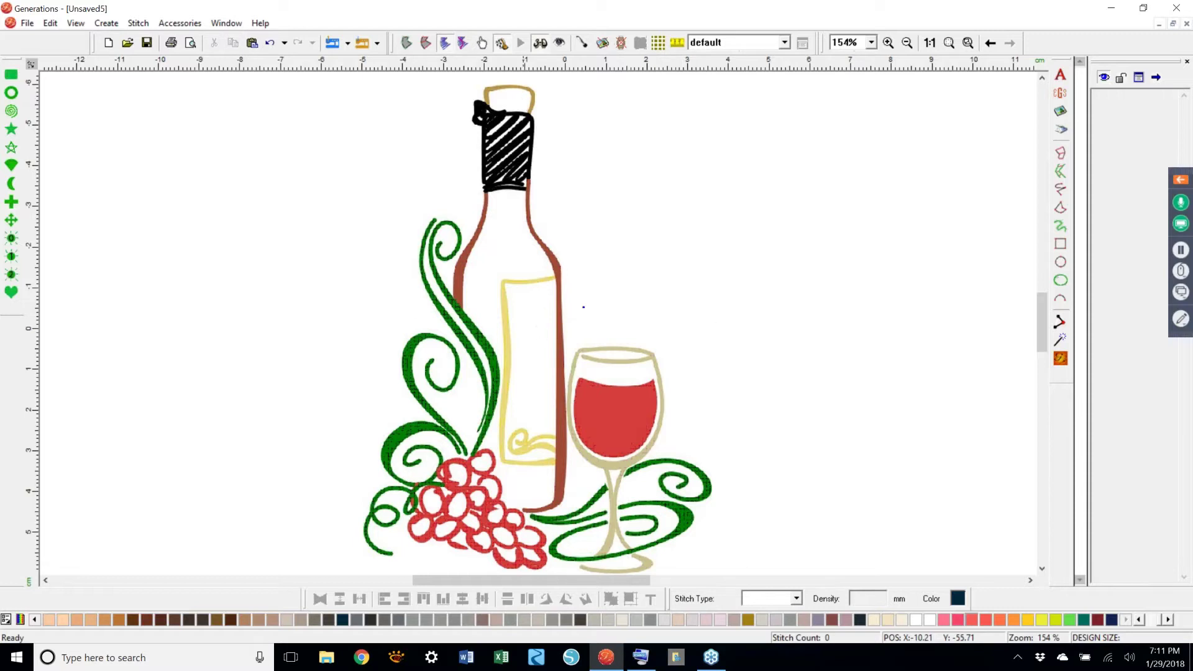
# - Annotate the artwork's colour areas with stitching order numbers 1 to 7, from the cork to the glass outline
pyautogui.moveTo(533, 93); pyautogui.dragTo(552, 92)
pyautogui.moveTo(524, 280); pyautogui.dragTo(603, 220)
pyautogui.moveTo(558, 316); pyautogui.dragTo(590, 302)
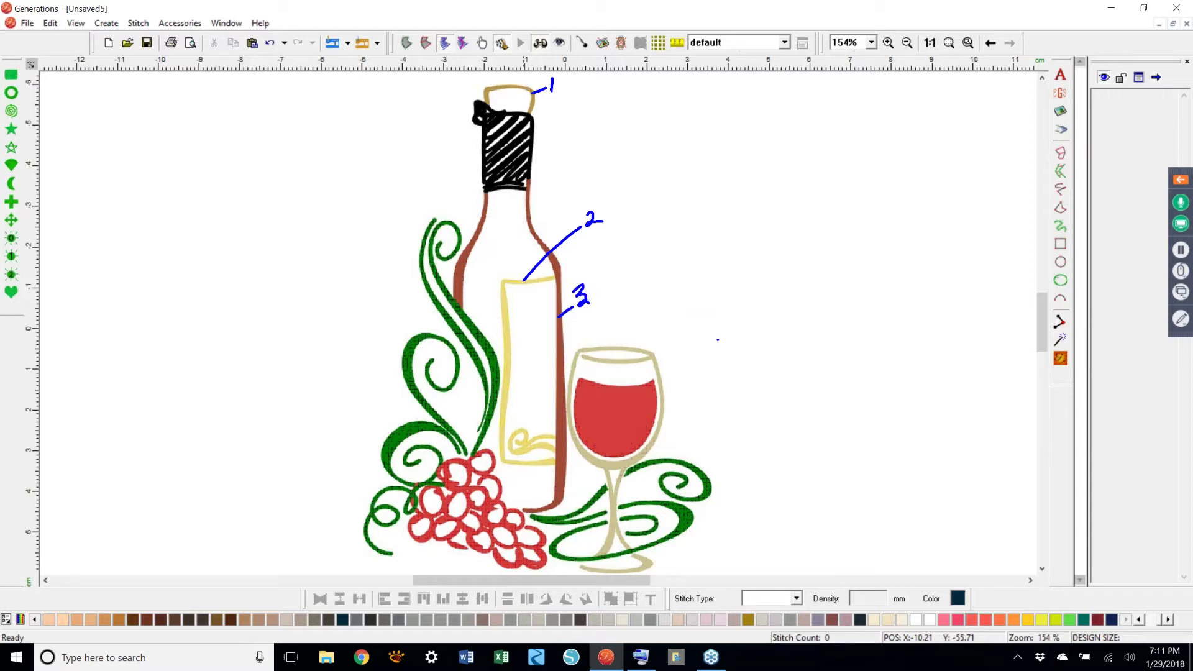
pyautogui.moveTo(516, 154)
pyautogui.mouseDown()
pyautogui.moveTo(547, 136)
pyautogui.moveTo(559, 146)
pyautogui.moveTo(567, 129)
pyautogui.mouseUp()
pyautogui.moveTo(491, 376); pyautogui.dragTo(747, 276)
pyautogui.moveTo(668, 460)
pyautogui.mouseDown()
pyautogui.moveTo(740, 274)
pyautogui.moveTo(734, 282)
pyautogui.moveTo(760, 250)
pyautogui.mouseUp()
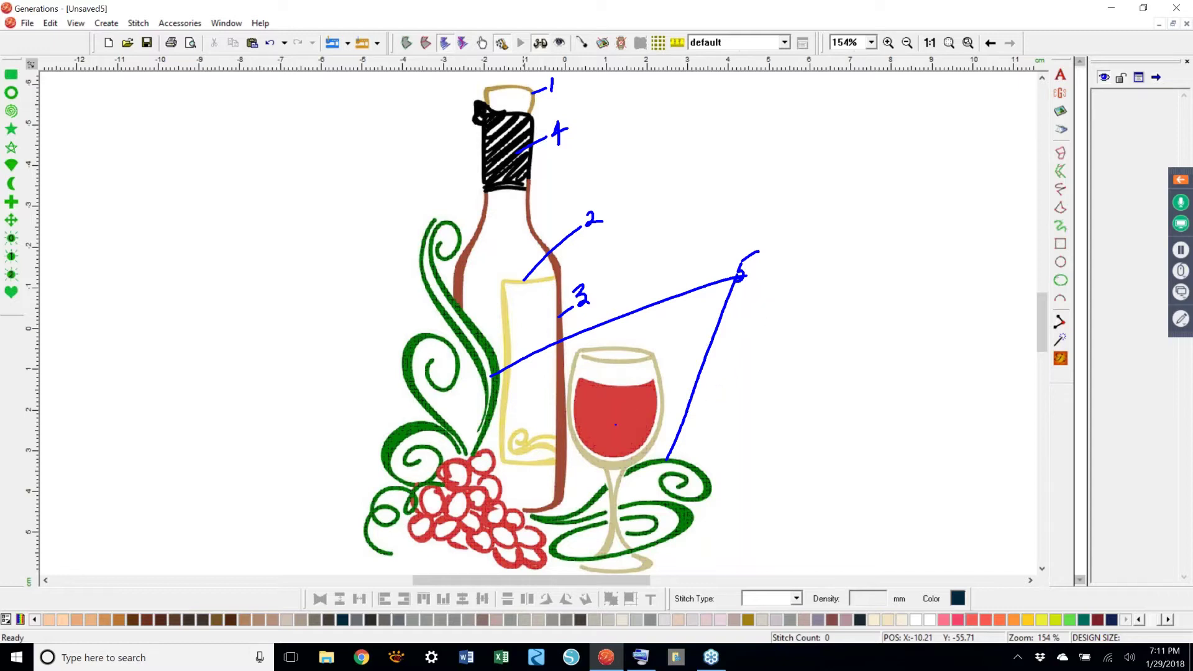
pyautogui.moveTo(614, 425)
pyautogui.mouseDown()
pyautogui.moveTo(781, 386)
pyautogui.moveTo(513, 545)
pyautogui.mouseUp()
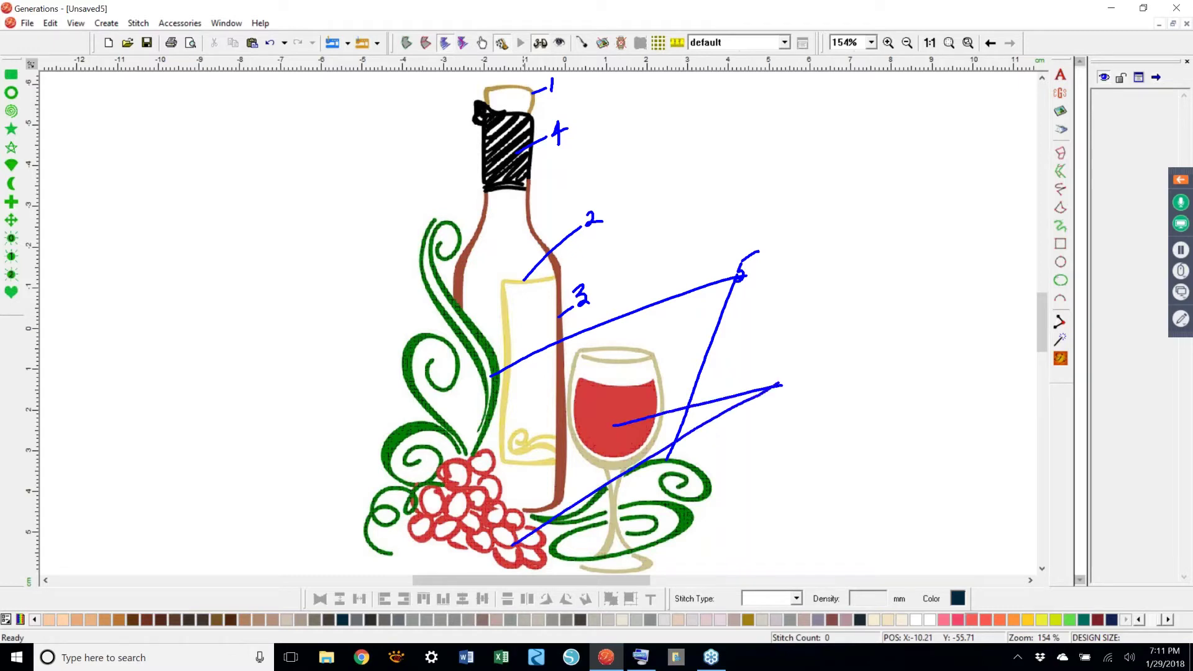
pyautogui.moveTo(786, 367); pyautogui.dragTo(775, 390)
pyautogui.moveTo(649, 564)
pyautogui.mouseDown()
pyautogui.moveTo(764, 524)
pyautogui.moveTo(771, 538)
pyautogui.mouseUp()
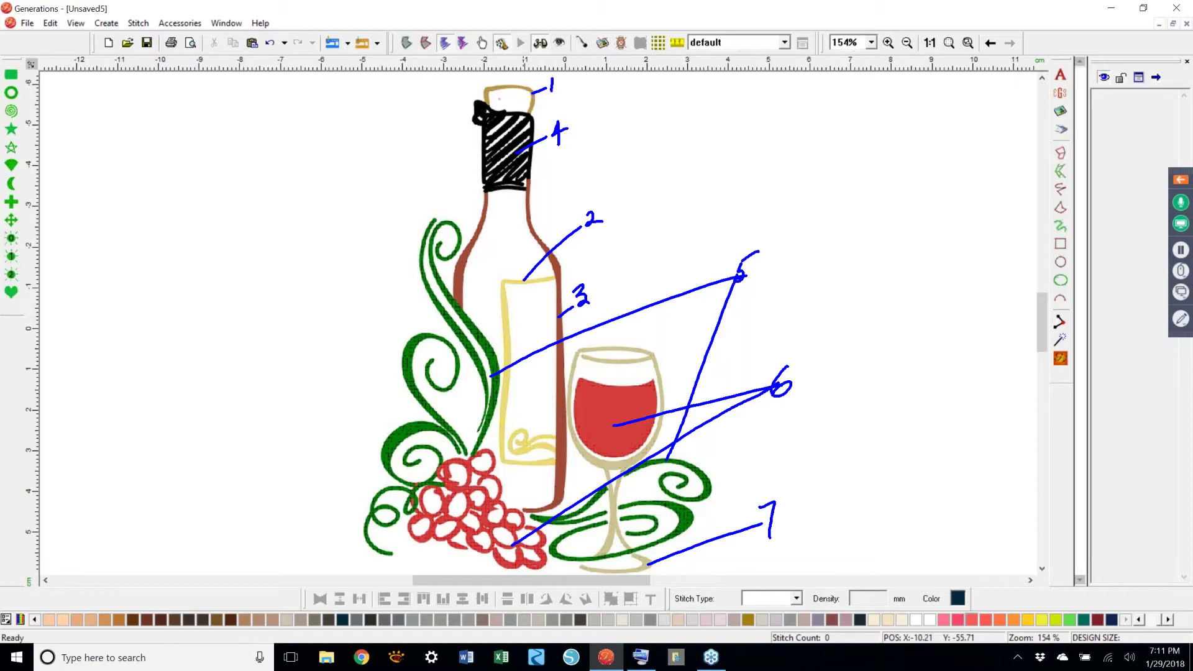
# - Mark the stitching paths of the cork and bottle label with pink annotation strokes and arrows
pyautogui.moveTo(486, 105)
pyautogui.mouseDown()
pyautogui.moveTo(488, 89)
pyautogui.moveTo(521, 84)
pyautogui.moveTo(533, 87)
pyautogui.moveTo(530, 109)
pyautogui.mouseUp()
pyautogui.moveTo(493, 100); pyautogui.dragTo(507, 93)
pyautogui.moveTo(545, 286)
pyautogui.mouseDown()
pyautogui.moveTo(551, 271)
pyautogui.moveTo(497, 278)
pyautogui.moveTo(501, 448)
pyautogui.moveTo(533, 470)
pyautogui.moveTo(552, 463)
pyautogui.mouseUp()
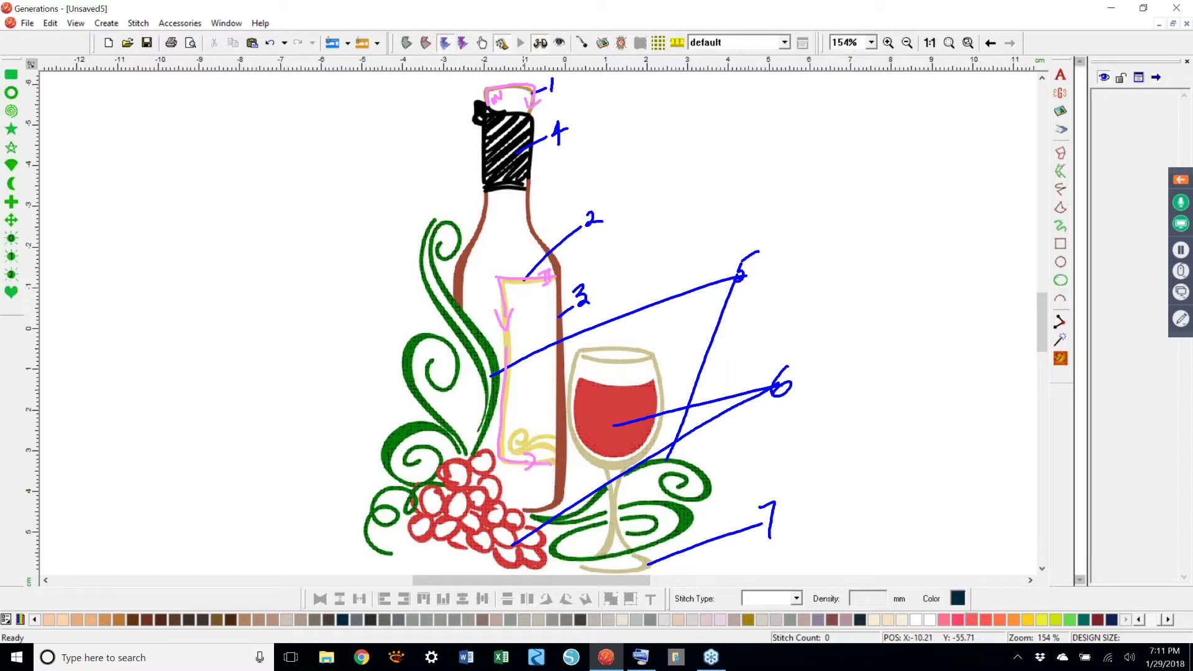
pyautogui.moveTo(543, 448)
pyautogui.mouseDown()
pyautogui.moveTo(551, 456)
pyautogui.moveTo(519, 426)
pyautogui.moveTo(530, 440)
pyautogui.moveTo(554, 437)
pyautogui.mouseUp()
# - Annotate the cork and bottle label as "Lines" and add pink callouts from the bottle outline and wine glass
pyautogui.moveTo(535, 98); pyautogui.dragTo(579, 90)
pyautogui.moveTo(582, 84)
pyautogui.mouseDown()
pyautogui.moveTo(577, 104)
pyautogui.moveTo(616, 92)
pyautogui.moveTo(592, 82)
pyautogui.mouseUp()
pyautogui.moveTo(614, 87)
pyautogui.mouseDown()
pyautogui.moveTo(624, 80)
pyautogui.moveTo(619, 96)
pyautogui.mouseUp()
pyautogui.moveTo(532, 277); pyautogui.dragTo(673, 194)
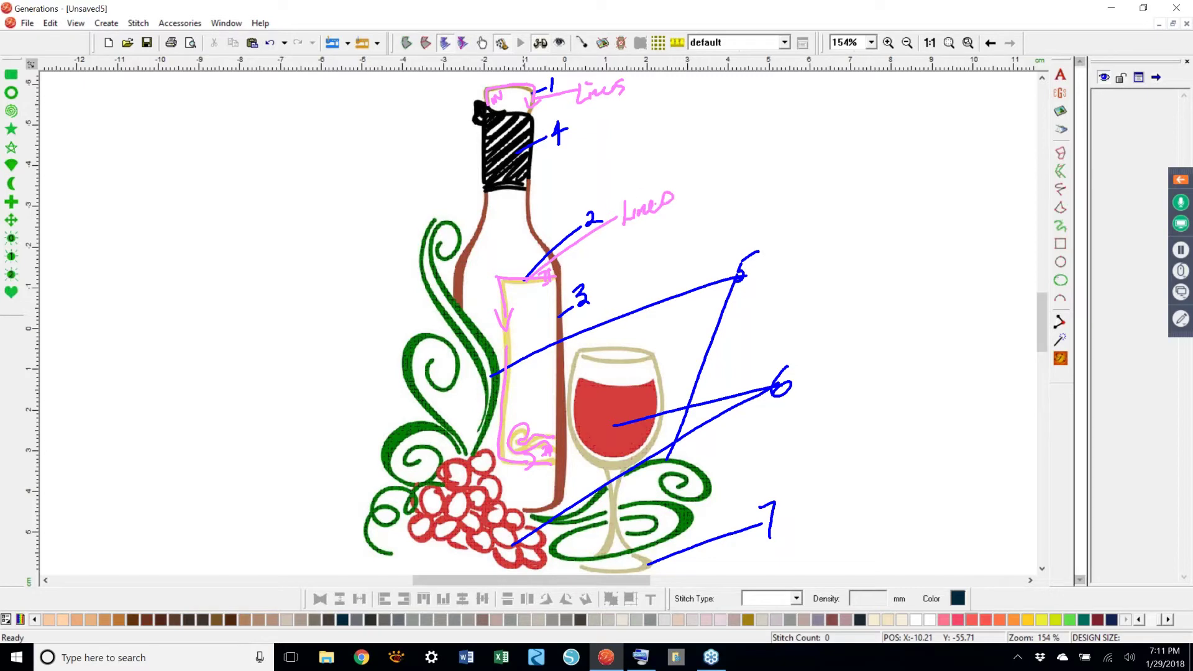
pyautogui.moveTo(538, 230)
pyautogui.mouseDown()
pyautogui.moveTo(572, 183)
pyautogui.moveTo(562, 201)
pyautogui.moveTo(583, 176)
pyautogui.moveTo(587, 188)
pyautogui.moveTo(611, 164)
pyautogui.mouseUp()
pyautogui.moveTo(631, 398)
pyautogui.mouseDown()
pyautogui.moveTo(761, 321)
pyautogui.moveTo(769, 332)
pyautogui.moveTo(796, 287)
pyautogui.moveTo(802, 311)
pyautogui.mouseUp()
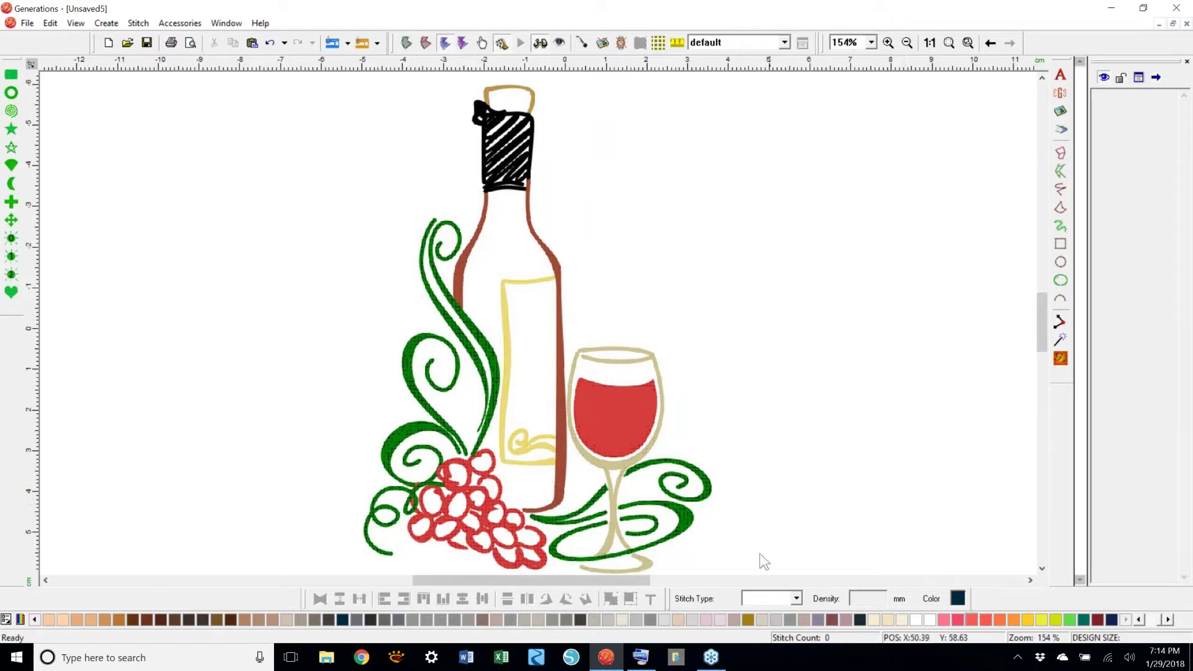
# - Choose the light brown thread colour 608EC1 for the bottle's cork
pyautogui.click(1141, 621)
pyautogui.click(1140, 621)
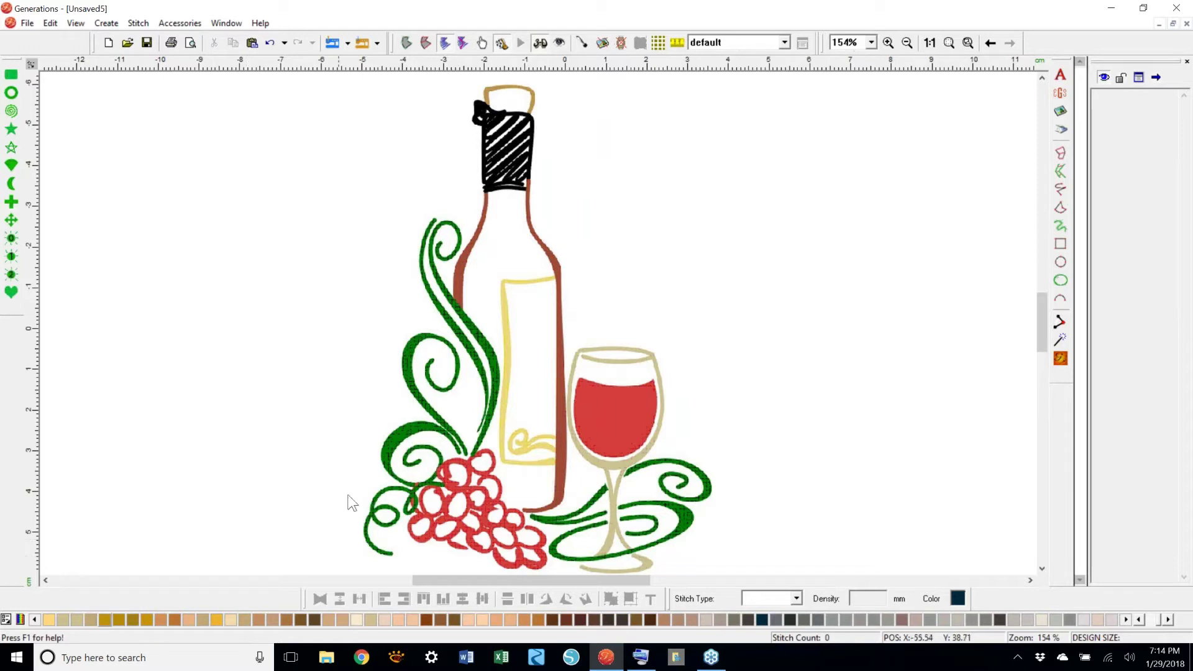
pyautogui.click(258, 620)
pyautogui.click(873, 43)
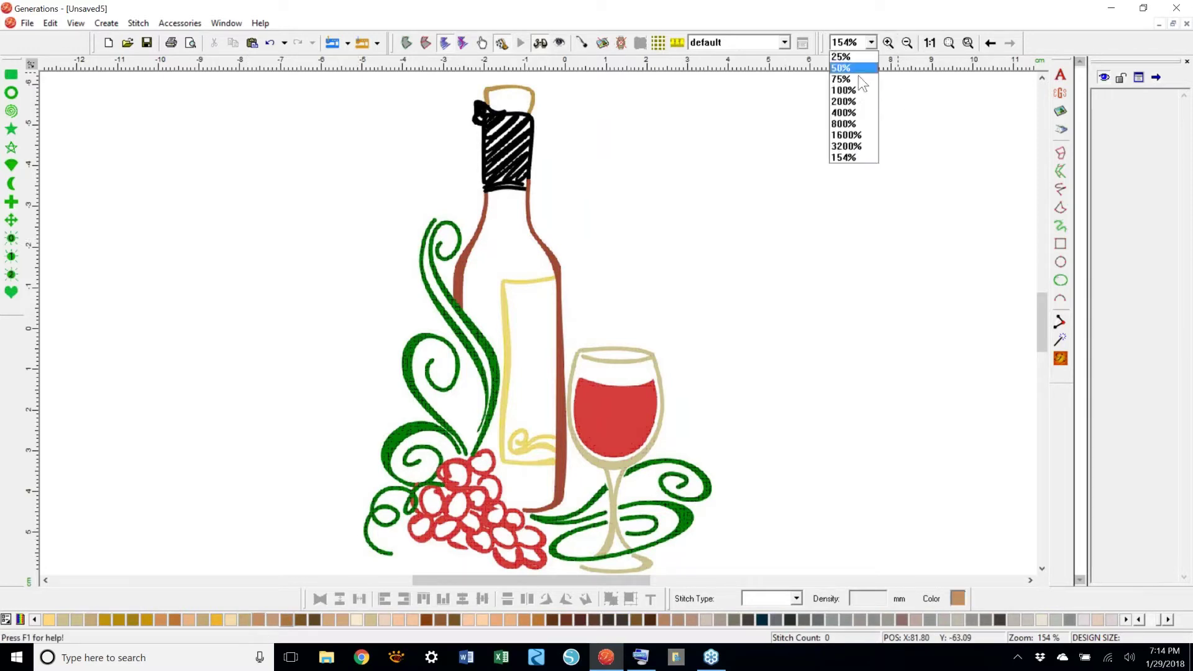
pyautogui.click(844, 112)
pyautogui.moveTo(1042, 316); pyautogui.dragTo(1042, 293)
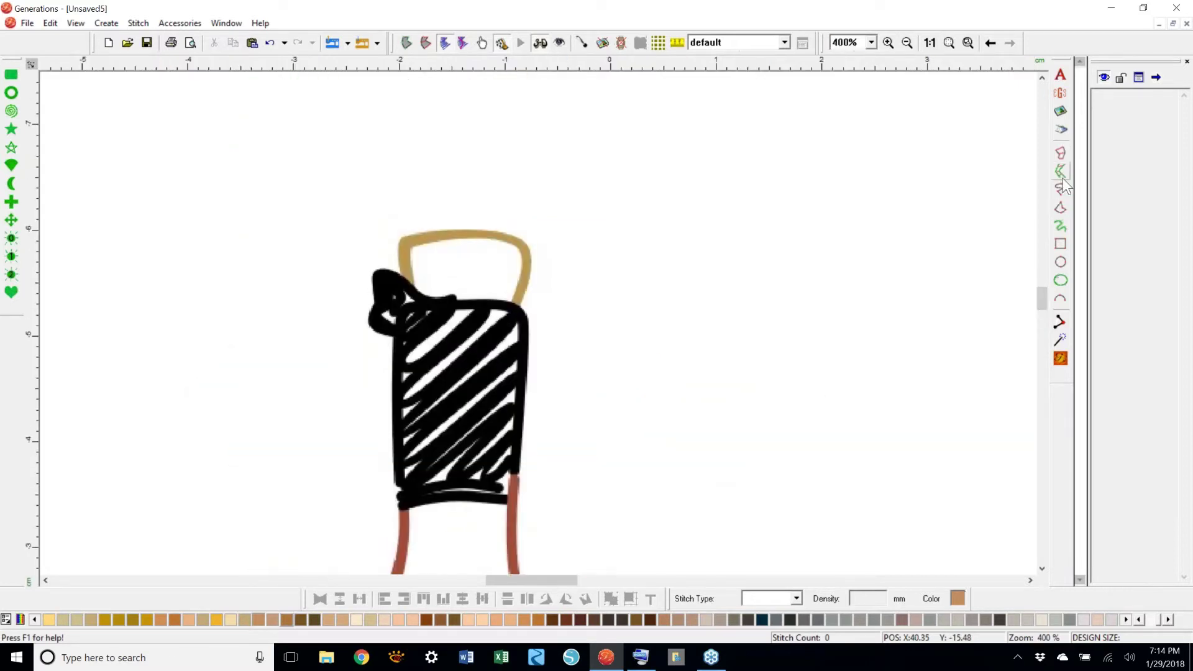
# - Try to trace the cork outline in a single pass with a freehand Triple Run line, and undo it
pyautogui.click(1059, 189)
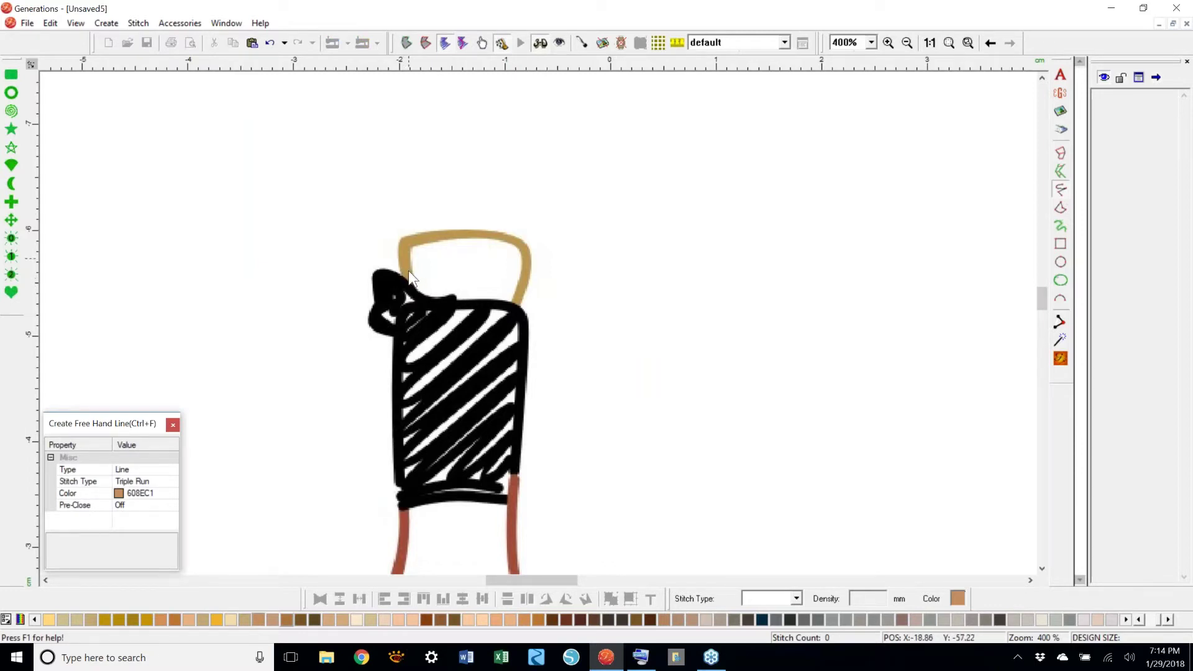
pyautogui.press('Escape')
pyautogui.moveTo(398, 255)
pyautogui.mouseDown()
pyautogui.moveTo(415, 234)
pyautogui.moveTo(505, 230)
pyautogui.moveTo(528, 249)
pyautogui.moveTo(515, 307)
pyautogui.mouseUp()
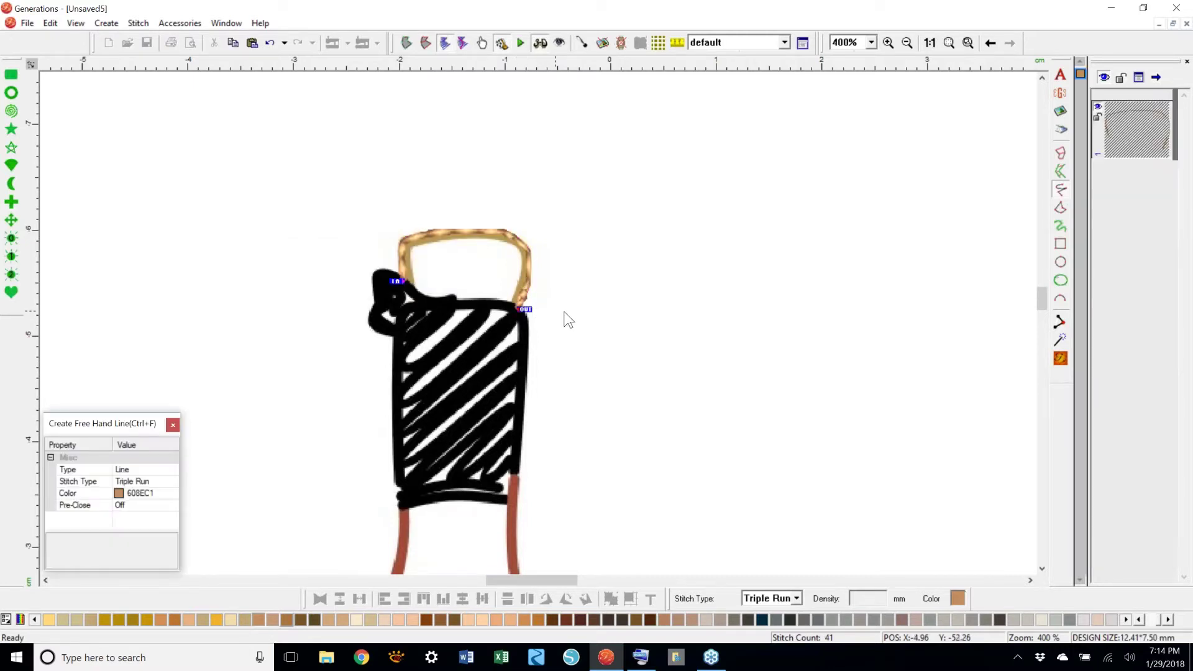
pyautogui.hotkey('ctrl', 'z')
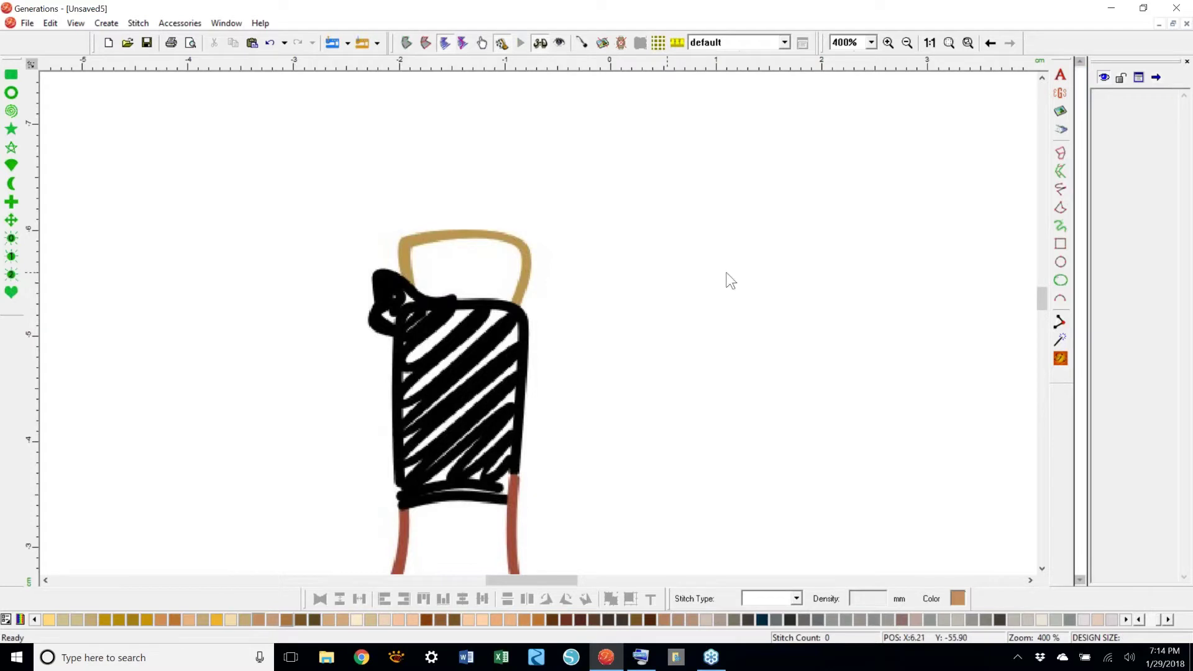
# - Trace the cork outline in several overlapping passes with a freehand Triple Run line, about 12.5 by 7.4 mm overall
pyautogui.click(1062, 189)
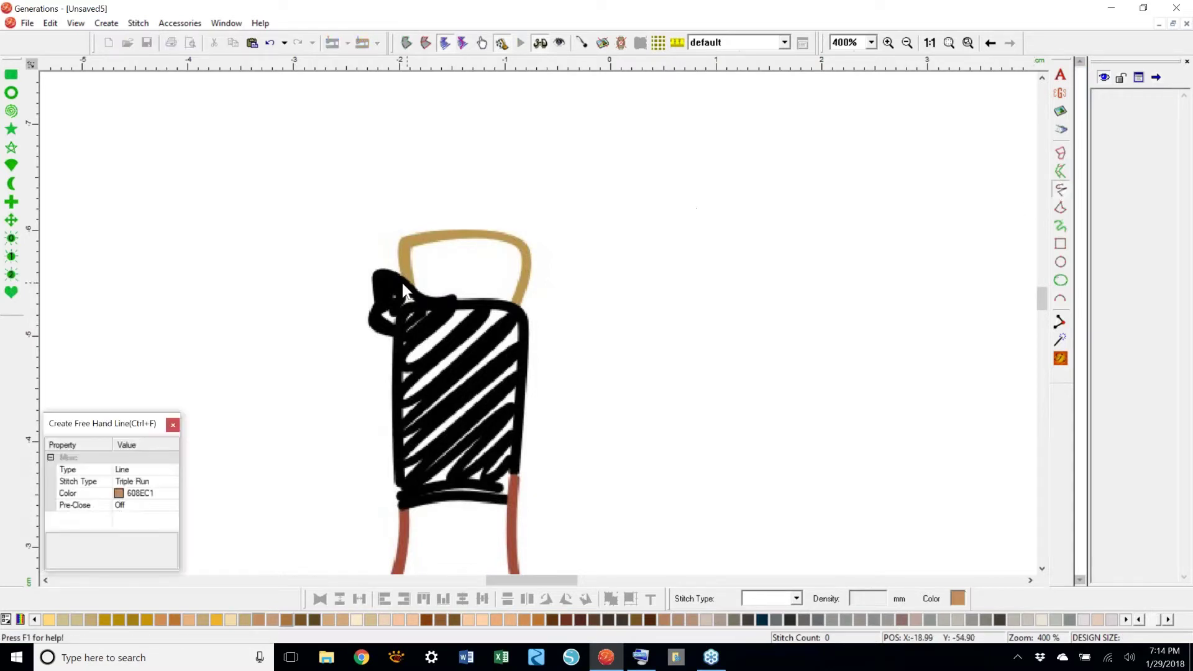
pyautogui.moveTo(403, 281)
pyautogui.mouseDown()
pyautogui.moveTo(400, 240)
pyautogui.moveTo(478, 230)
pyautogui.moveTo(521, 240)
pyautogui.moveTo(516, 309)
pyautogui.mouseUp()
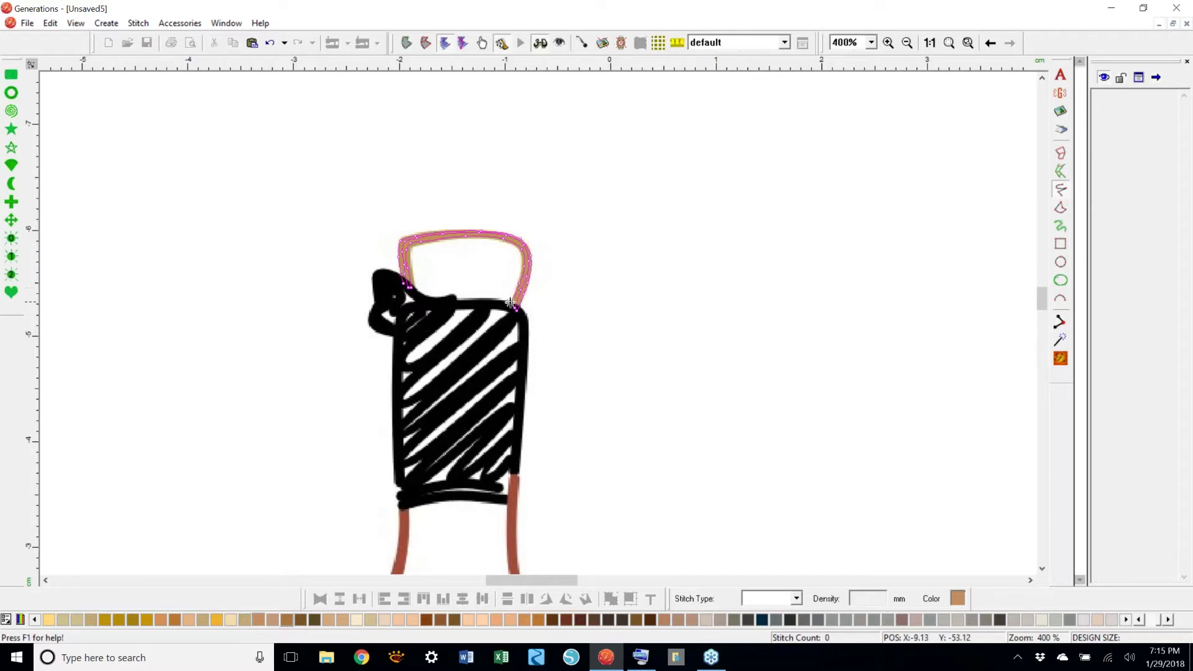
pyautogui.press('Return')
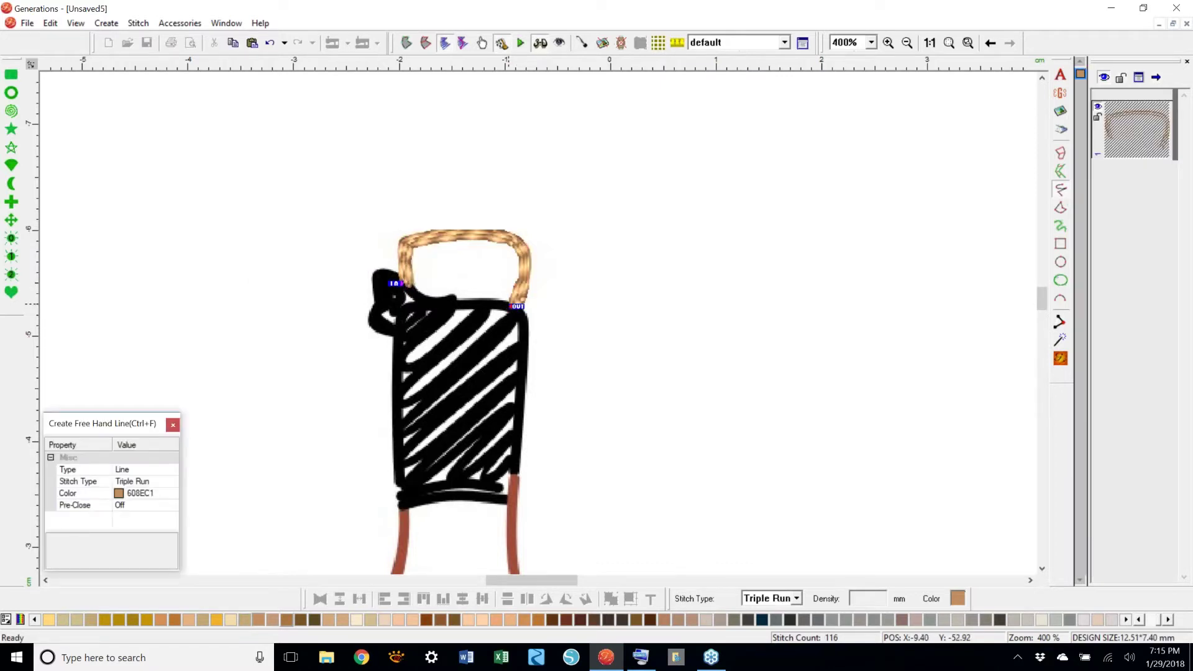
pyautogui.press('Escape')
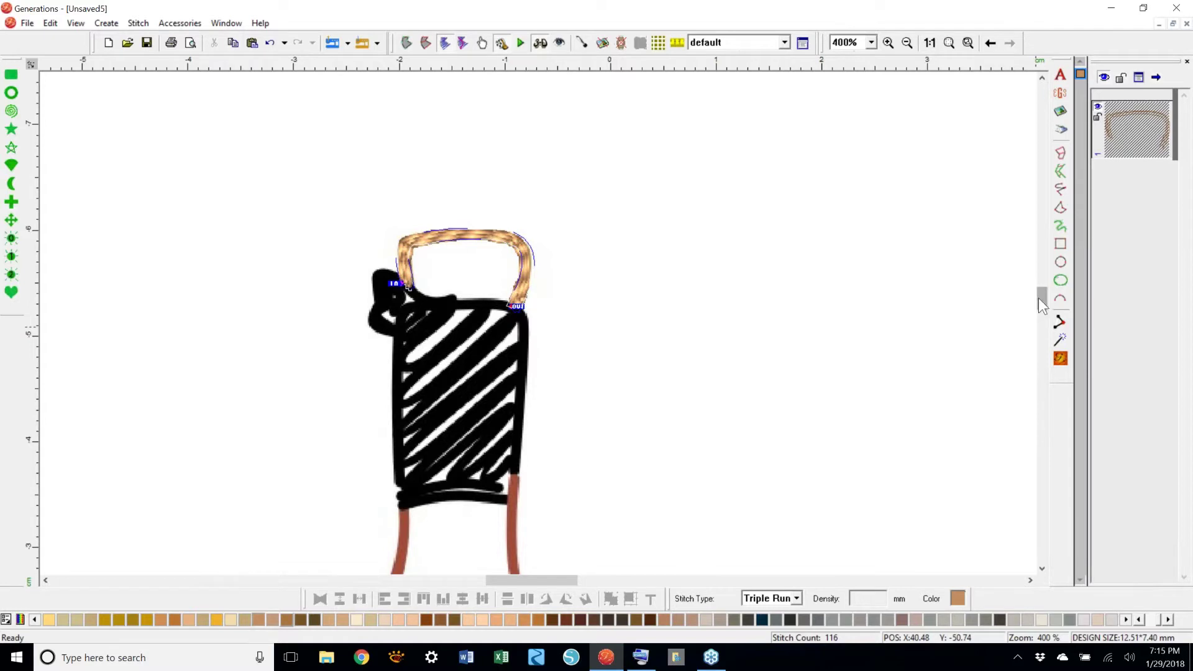
# - Choose a golden yellow thread colour for the bottle label
pyautogui.moveTo(1041, 298); pyautogui.dragTo(1042, 323)
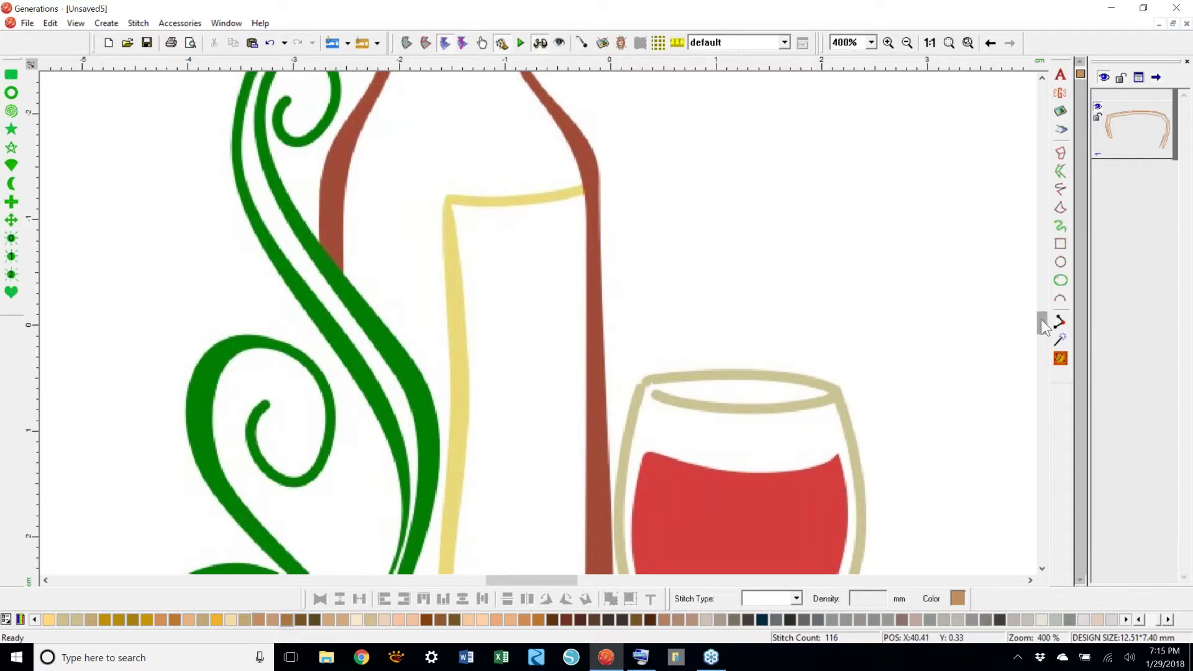
pyautogui.click(1140, 619)
pyautogui.click(1139, 620)
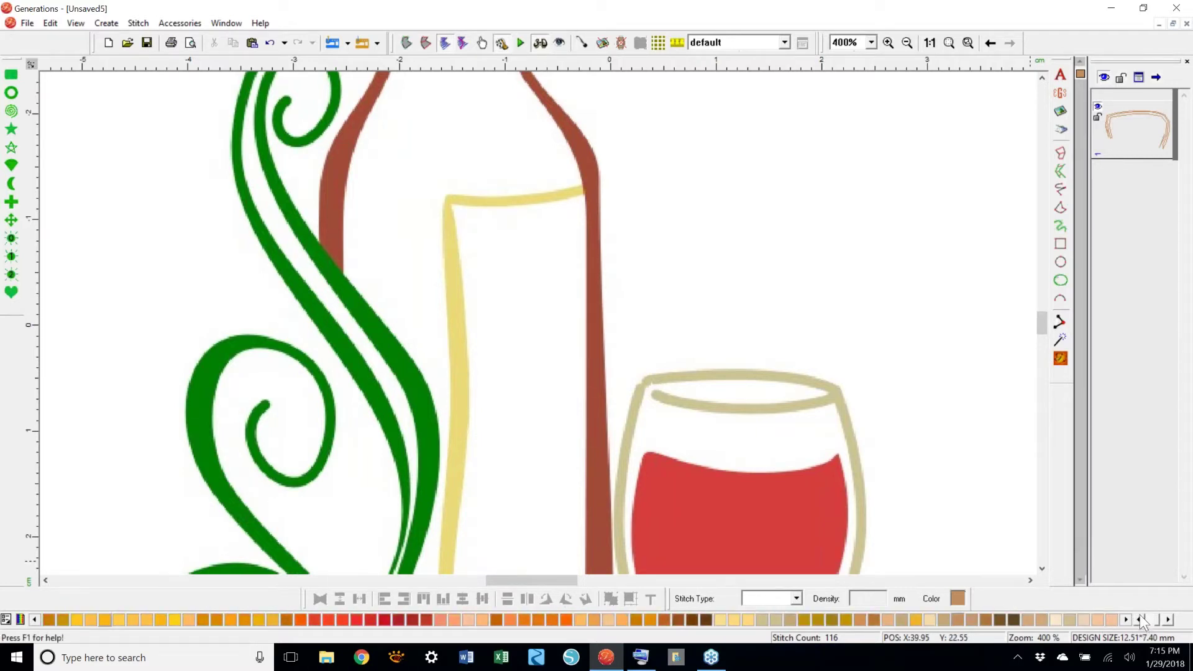
pyautogui.click(272, 621)
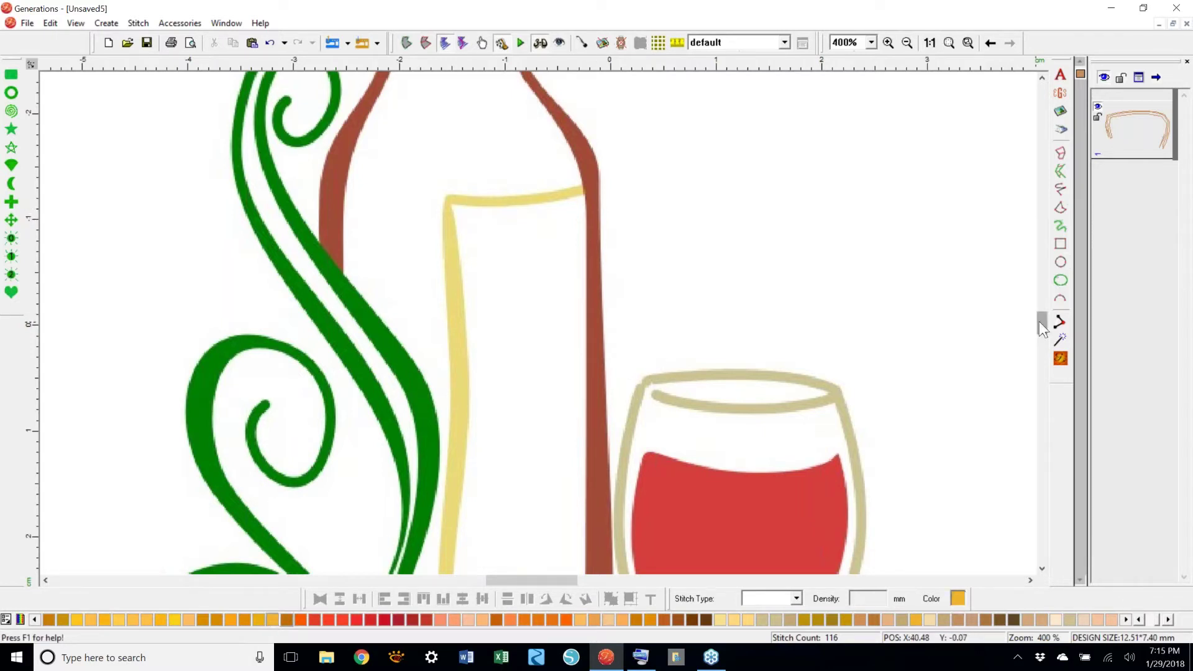
# - Start a Satin Side to Side shape from the bottle's right edge, tracing the label's upper border to its left corner
pyautogui.moveTo(1039, 322); pyautogui.dragTo(1041, 319)
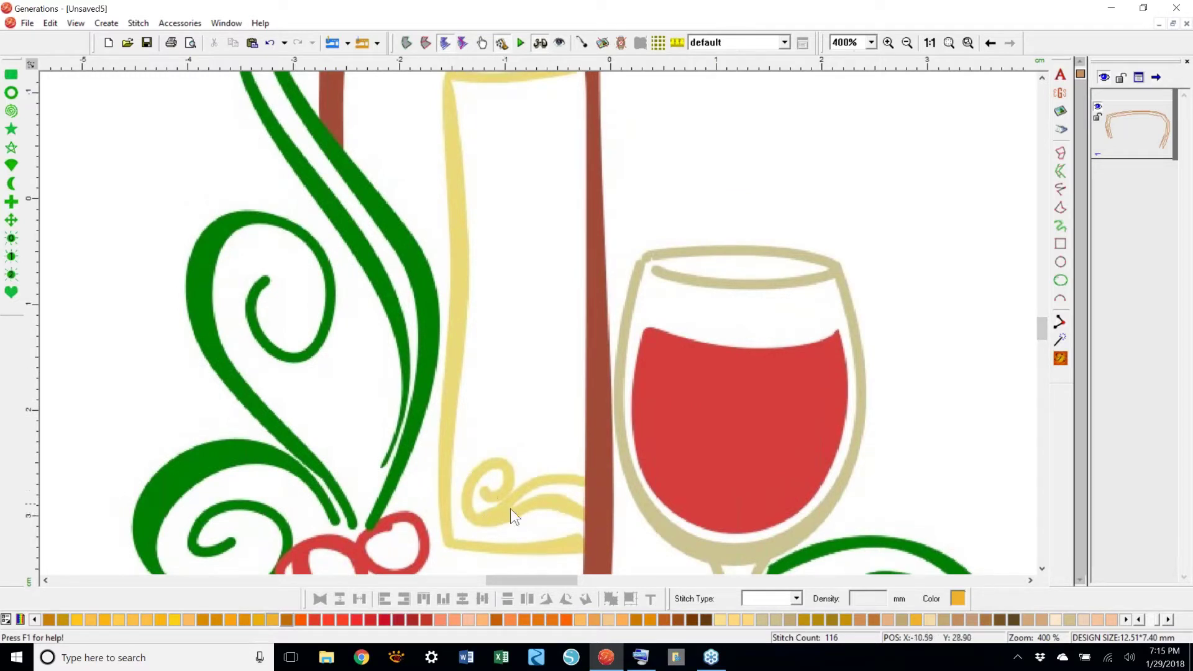
pyautogui.moveTo(1041, 328); pyautogui.dragTo(1044, 333)
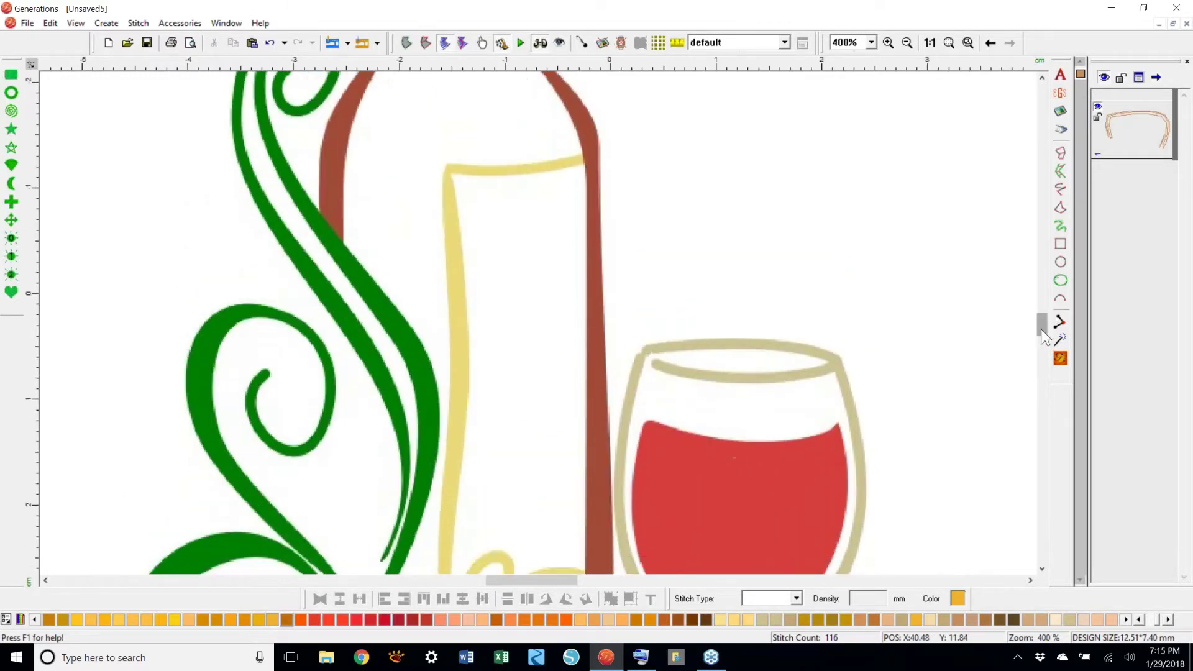
pyautogui.click(1062, 154)
pyautogui.click(585, 152)
pyautogui.click(588, 162)
pyautogui.click(511, 164)
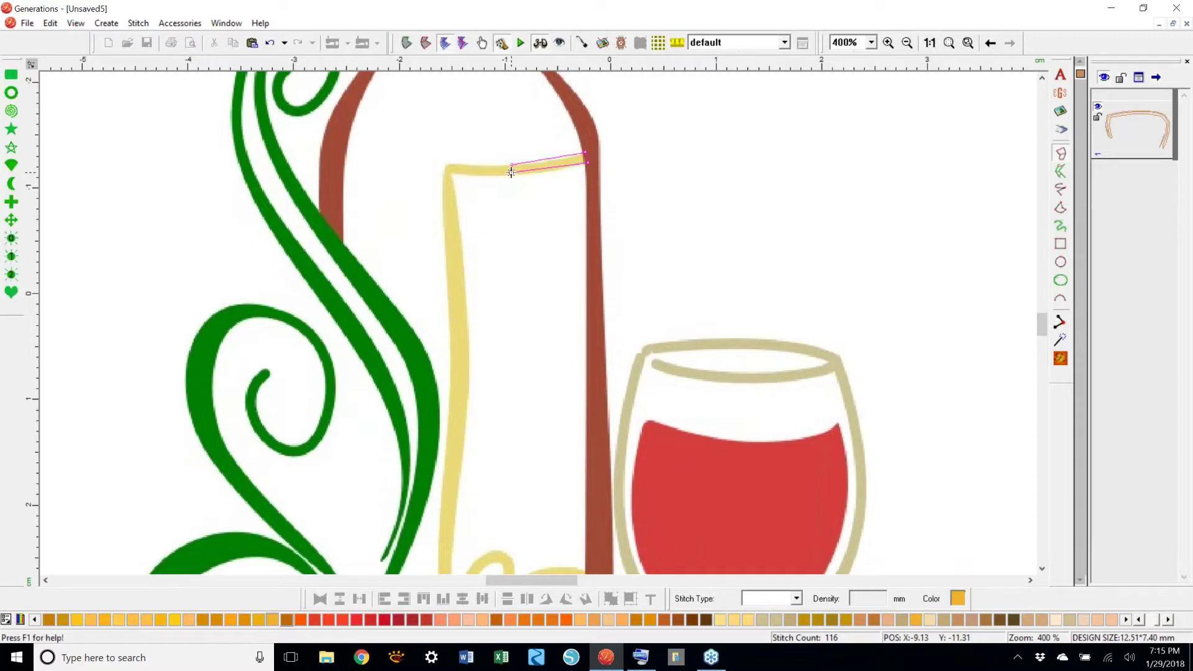
pyautogui.click(451, 173)
pyautogui.click(445, 165)
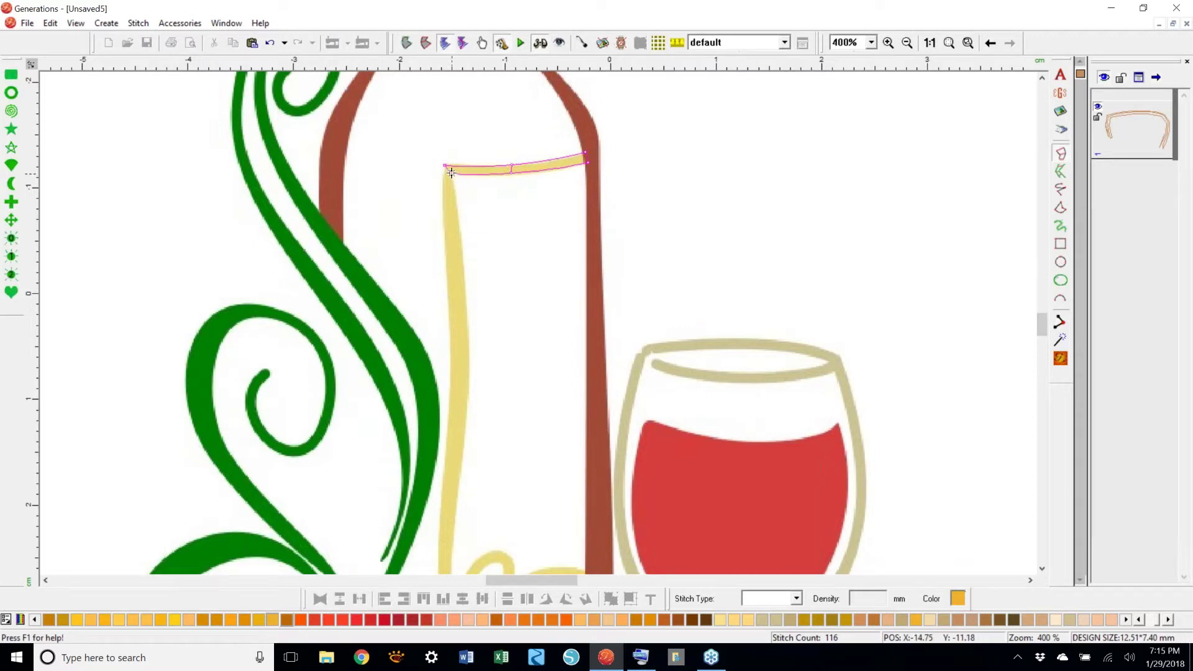
# - Continue the Side to Side satin down the label's left border with point pairs on both edges, stopping just above the lower corner
pyautogui.click(459, 218)
pyautogui.click(445, 218)
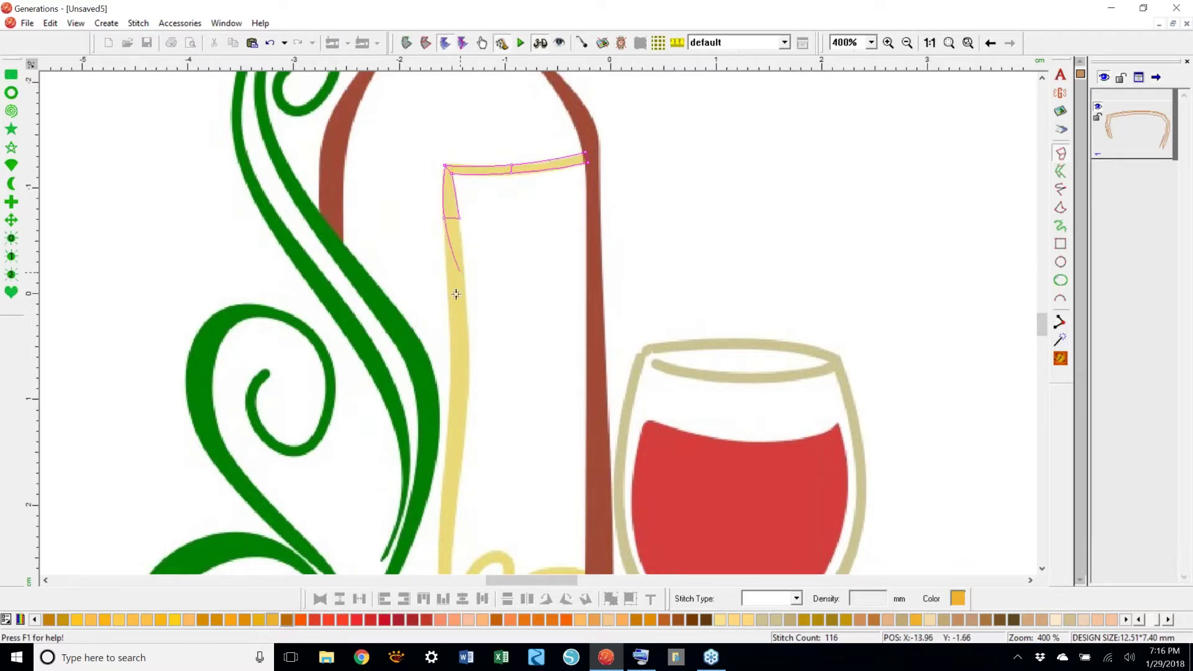
pyautogui.click(468, 335)
pyautogui.click(450, 335)
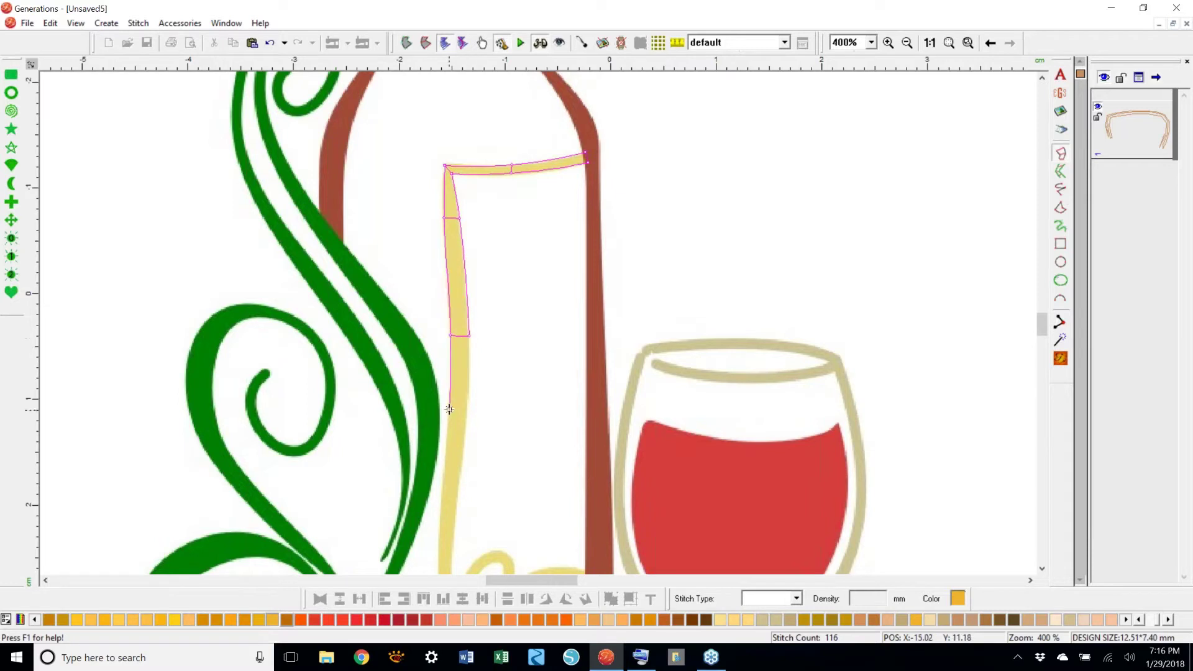
pyautogui.click(467, 409)
pyautogui.click(452, 409)
pyautogui.click(444, 473)
pyautogui.click(461, 474)
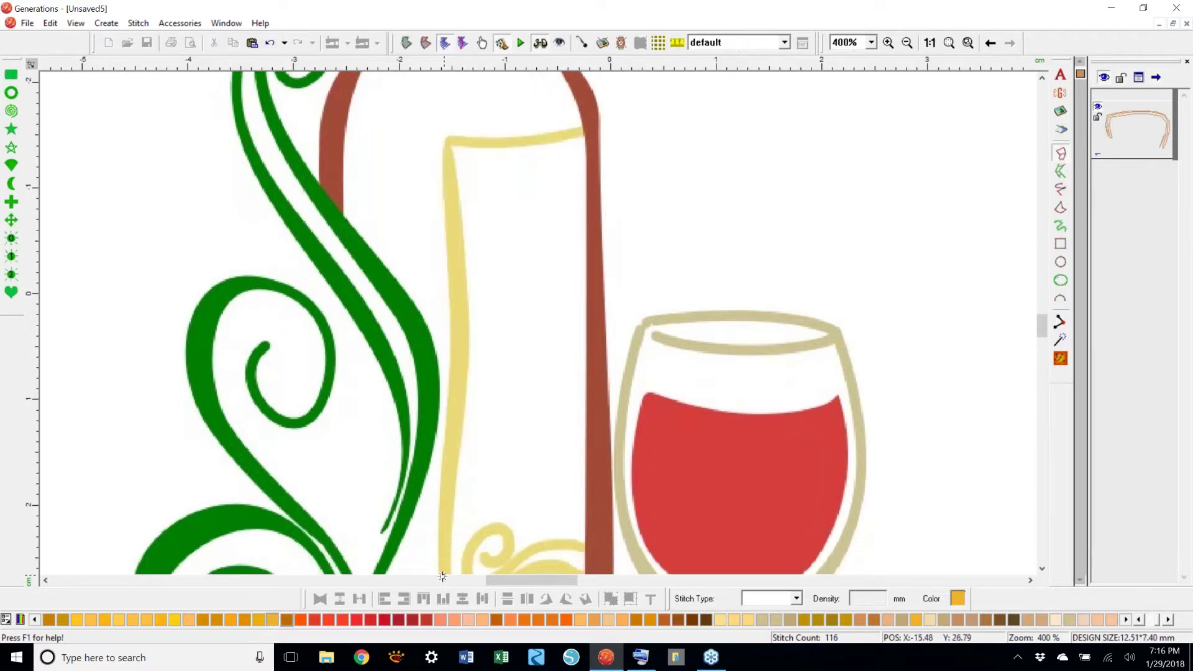
pyautogui.click(440, 409)
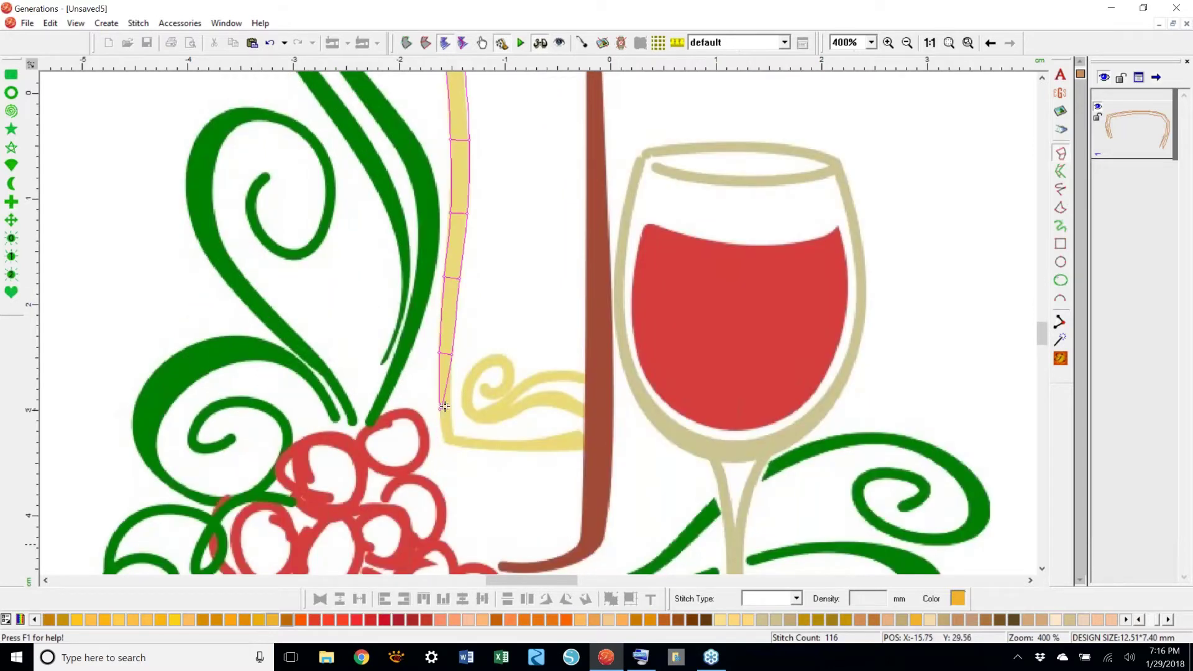
pyautogui.click(451, 408)
# - Trace the label's lower border to the bottle's edge and generate the satin outline, about 14.6 by 47.6 mm overall
pyautogui.click(453, 437)
pyautogui.click(446, 443)
pyautogui.click(503, 445)
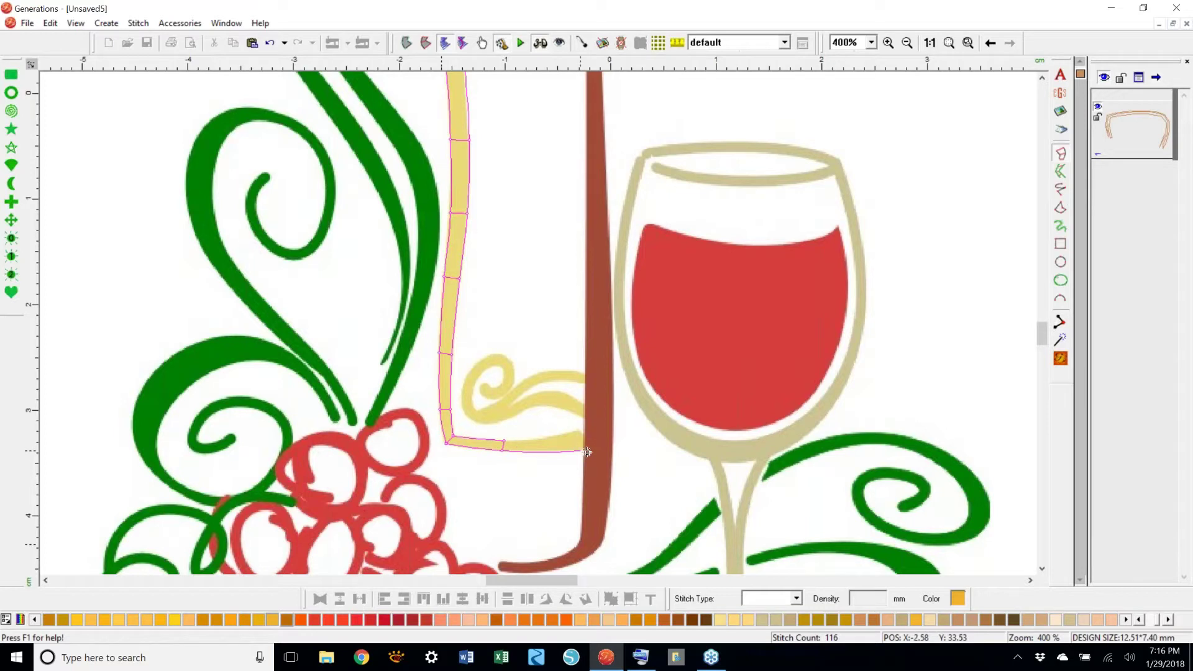
pyautogui.click(570, 448)
pyautogui.click(570, 434)
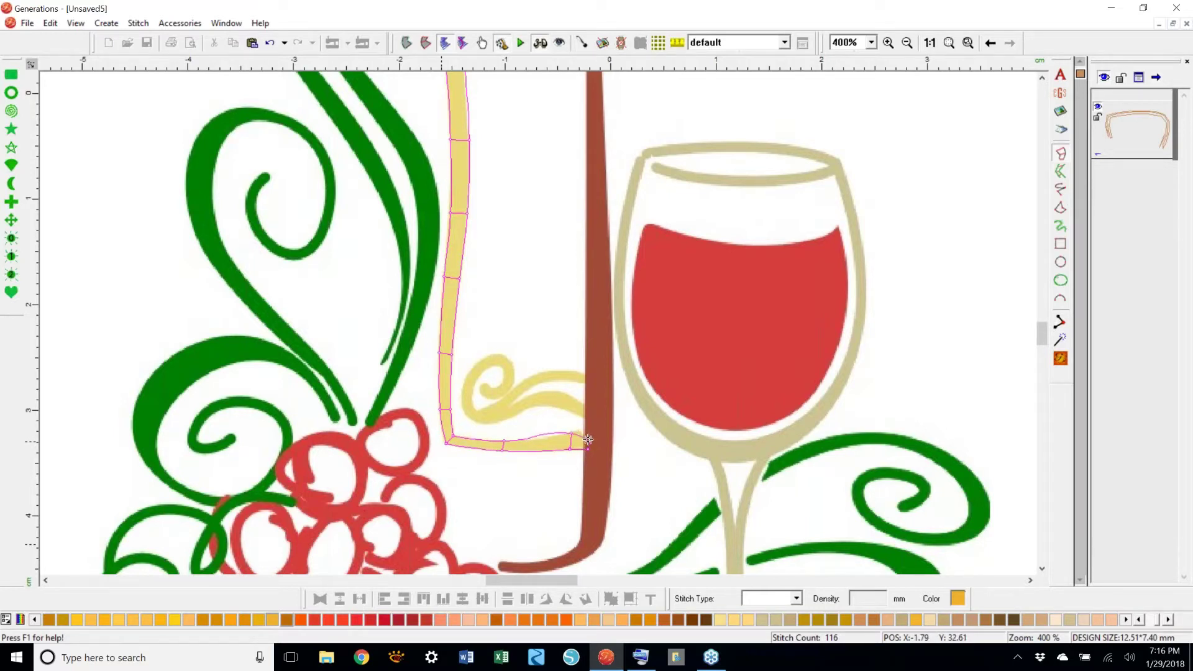
pyautogui.doubleClick(588, 440)
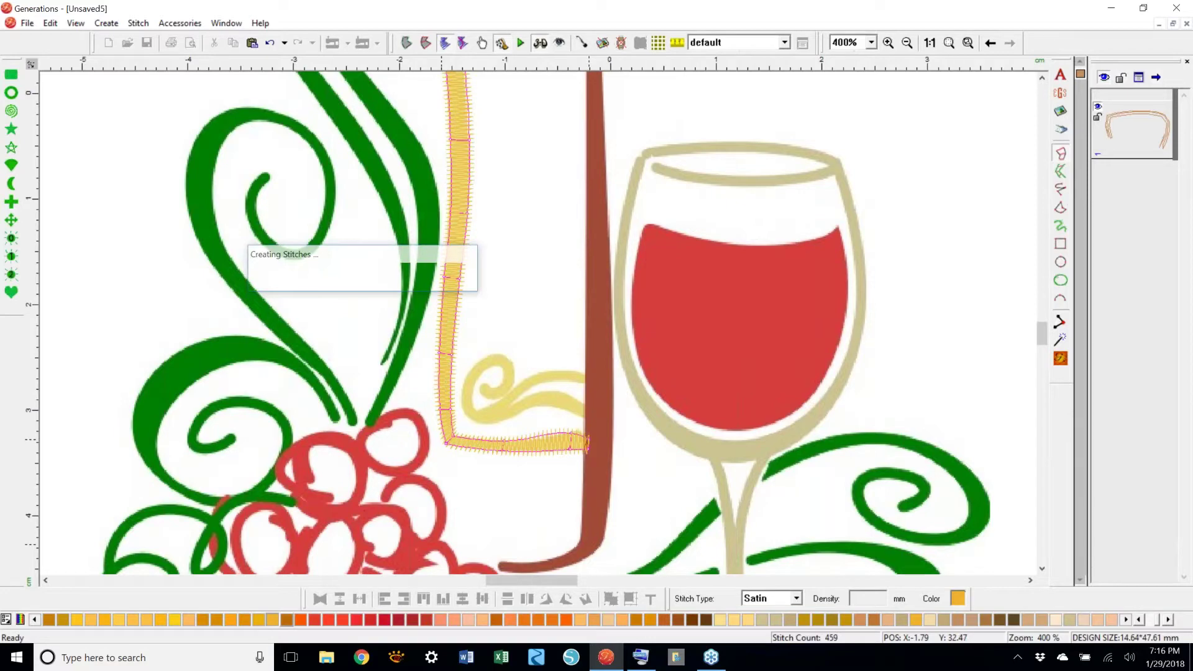
pyautogui.click(930, 43)
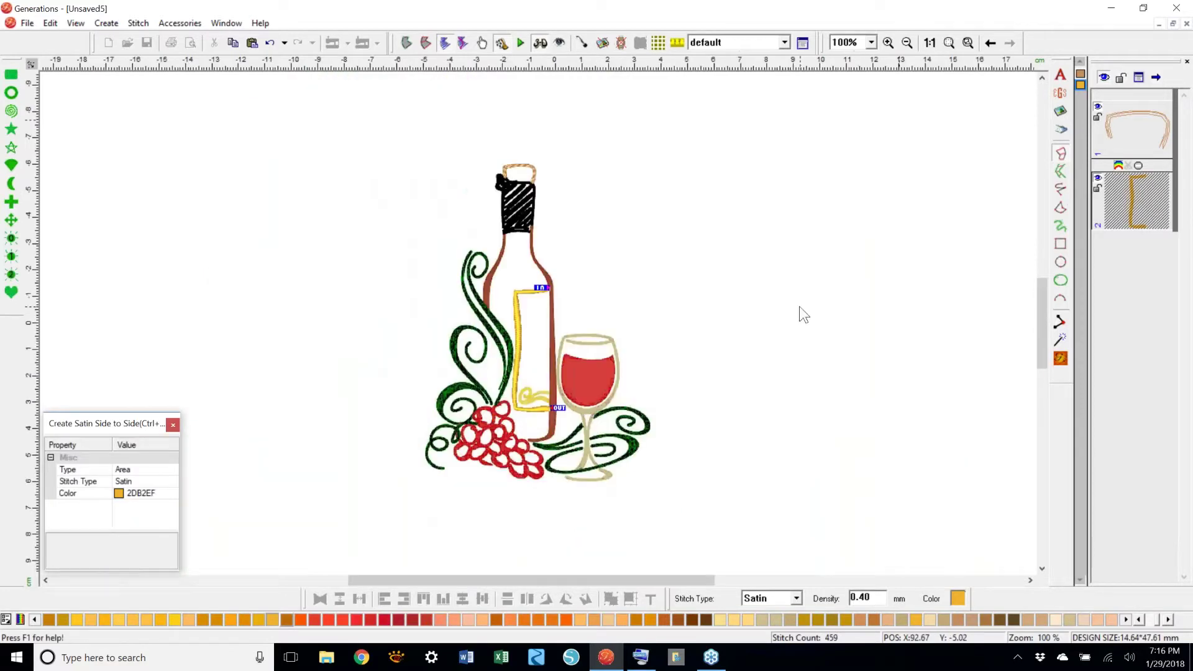
pyautogui.rightClick(802, 304)
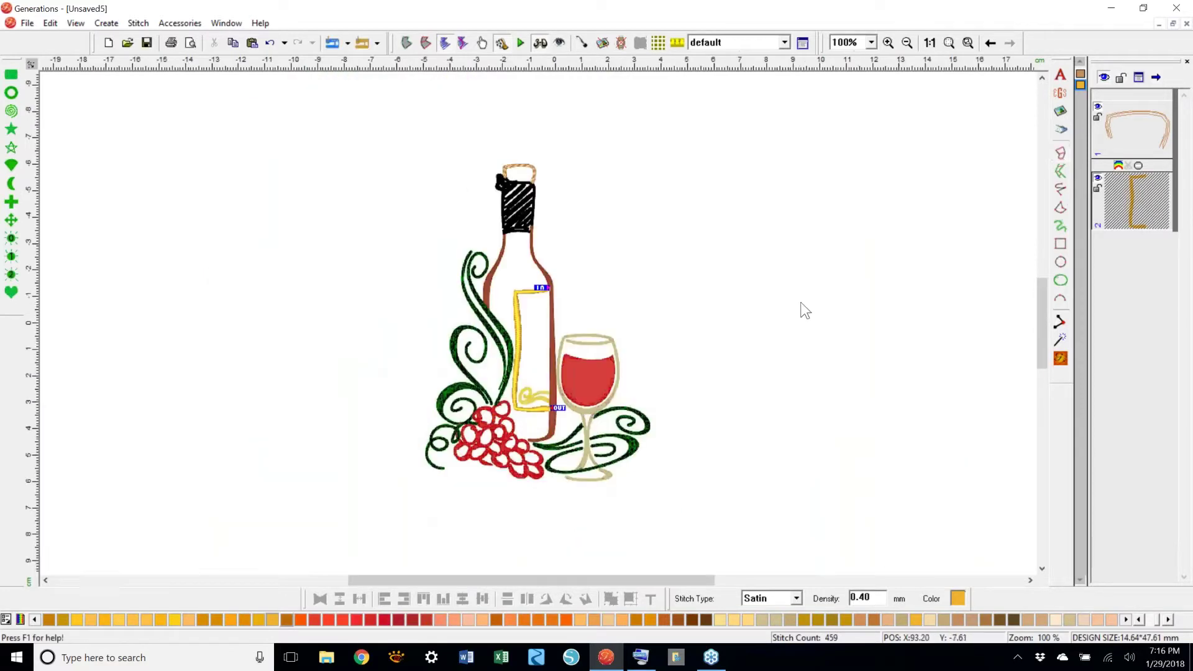
pyautogui.click(949, 43)
pyautogui.click(863, 269)
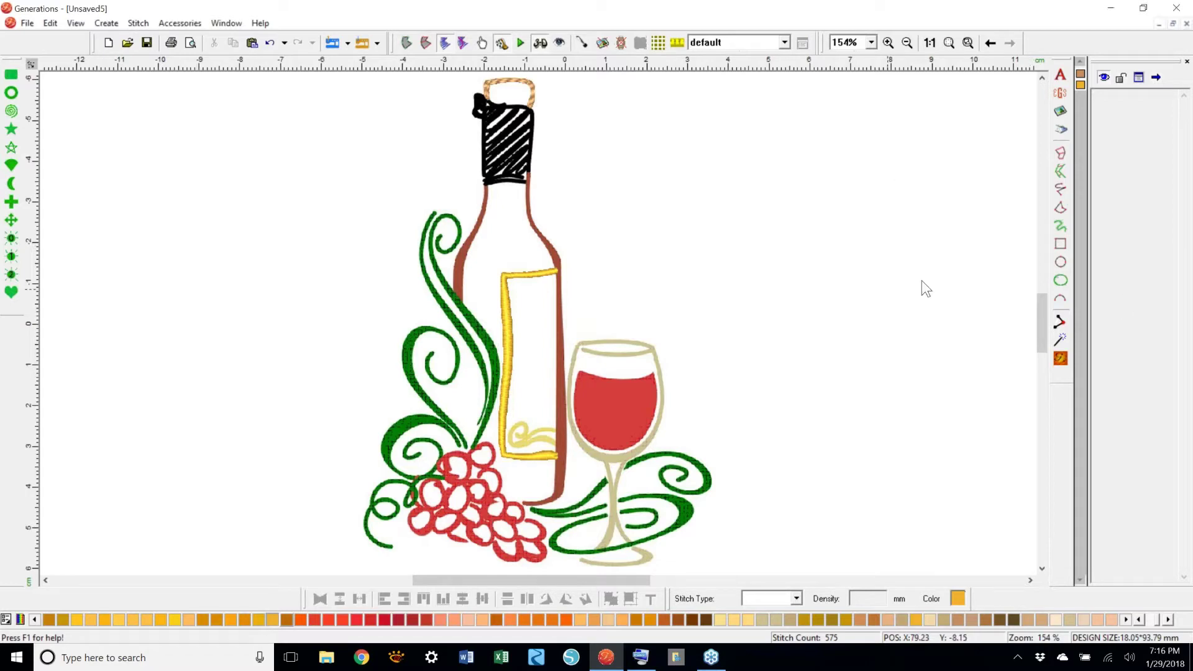
pyautogui.click(872, 42)
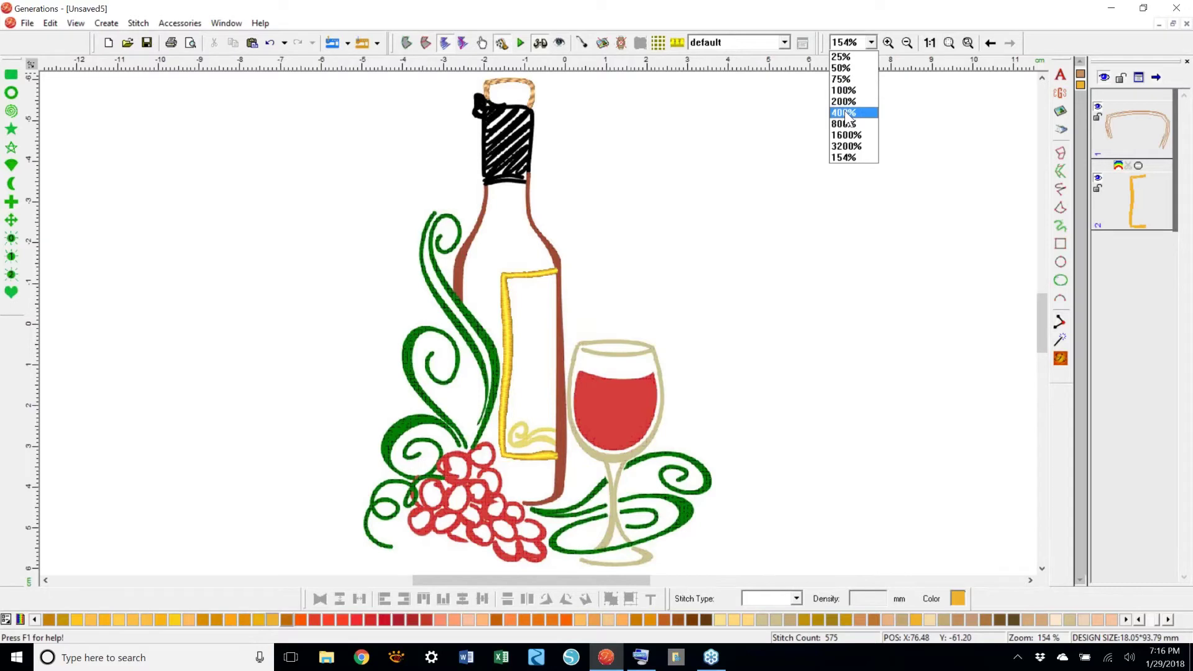
pyautogui.click(844, 113)
pyautogui.moveTo(1041, 318); pyautogui.dragTo(1042, 324)
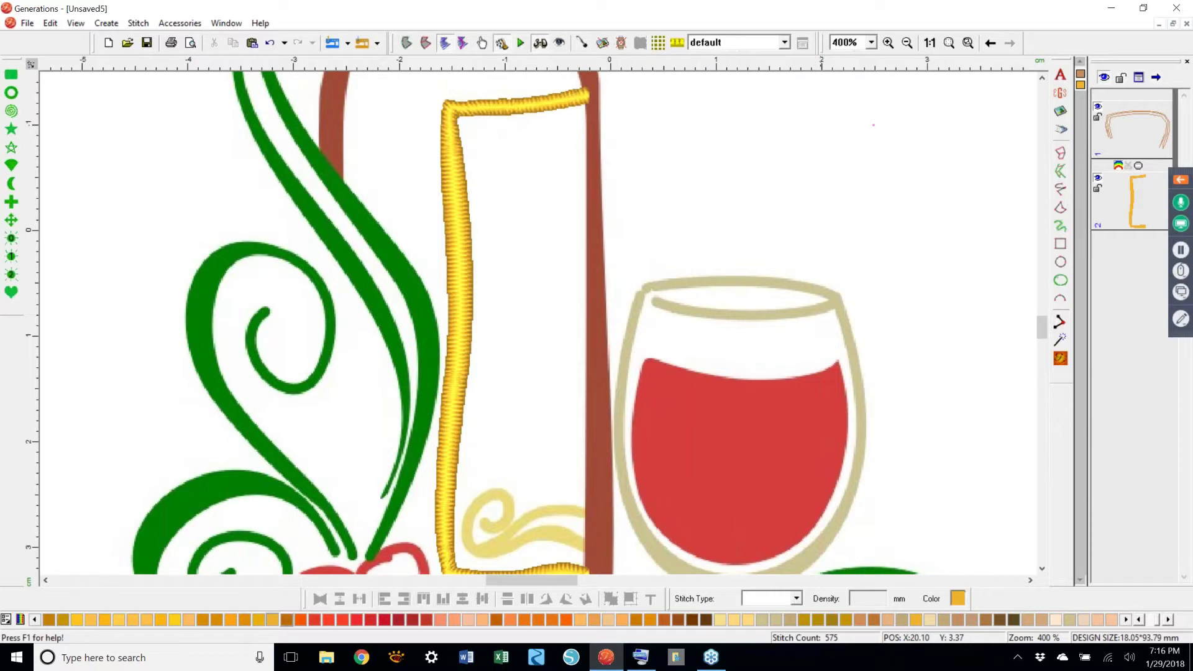
pyautogui.moveTo(874, 125)
pyautogui.mouseDown()
pyautogui.moveTo(871, 272)
pyautogui.moveTo(897, 216)
pyautogui.moveTo(900, 257)
pyautogui.mouseUp()
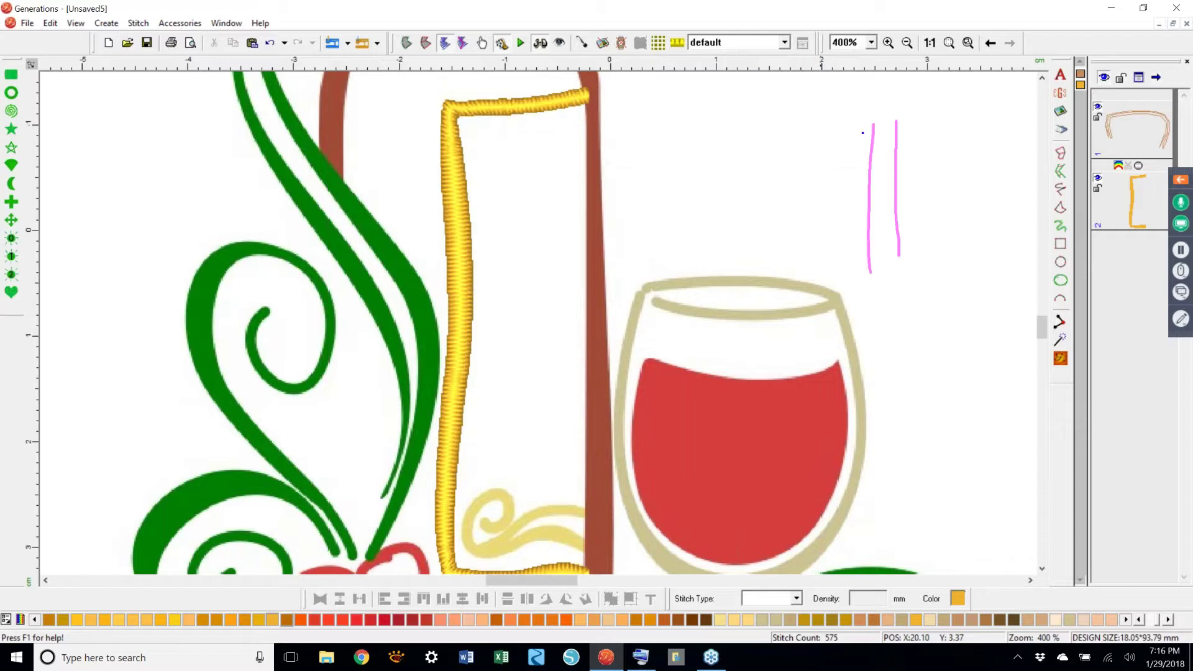
pyautogui.moveTo(867, 132)
pyautogui.mouseDown()
pyautogui.moveTo(908, 133)
pyautogui.moveTo(858, 155)
pyautogui.moveTo(916, 150)
pyautogui.moveTo(860, 172)
pyautogui.moveTo(910, 166)
pyautogui.moveTo(860, 189)
pyautogui.moveTo(909, 185)
pyautogui.moveTo(916, 218)
pyautogui.mouseUp()
pyautogui.click(861, 226)
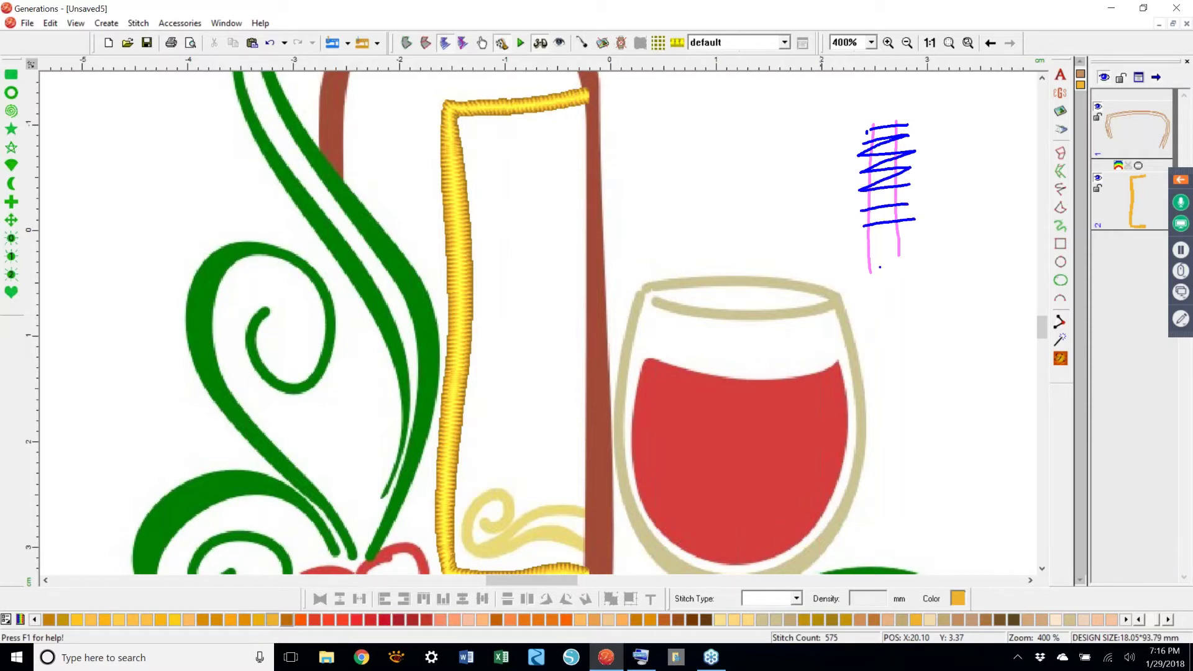
pyautogui.moveTo(908, 296)
pyautogui.mouseDown()
pyautogui.moveTo(904, 422)
pyautogui.moveTo(922, 401)
pyautogui.moveTo(907, 305)
pyautogui.moveTo(938, 300)
pyautogui.moveTo(903, 326)
pyautogui.mouseUp()
pyautogui.moveTo(930, 314)
pyautogui.mouseDown()
pyautogui.moveTo(930, 327)
pyautogui.moveTo(928, 298)
pyautogui.moveTo(901, 353)
pyautogui.moveTo(936, 348)
pyautogui.moveTo(902, 382)
pyautogui.mouseUp()
pyautogui.moveTo(925, 369)
pyautogui.mouseDown()
pyautogui.moveTo(933, 374)
pyautogui.moveTo(918, 376)
pyautogui.mouseUp()
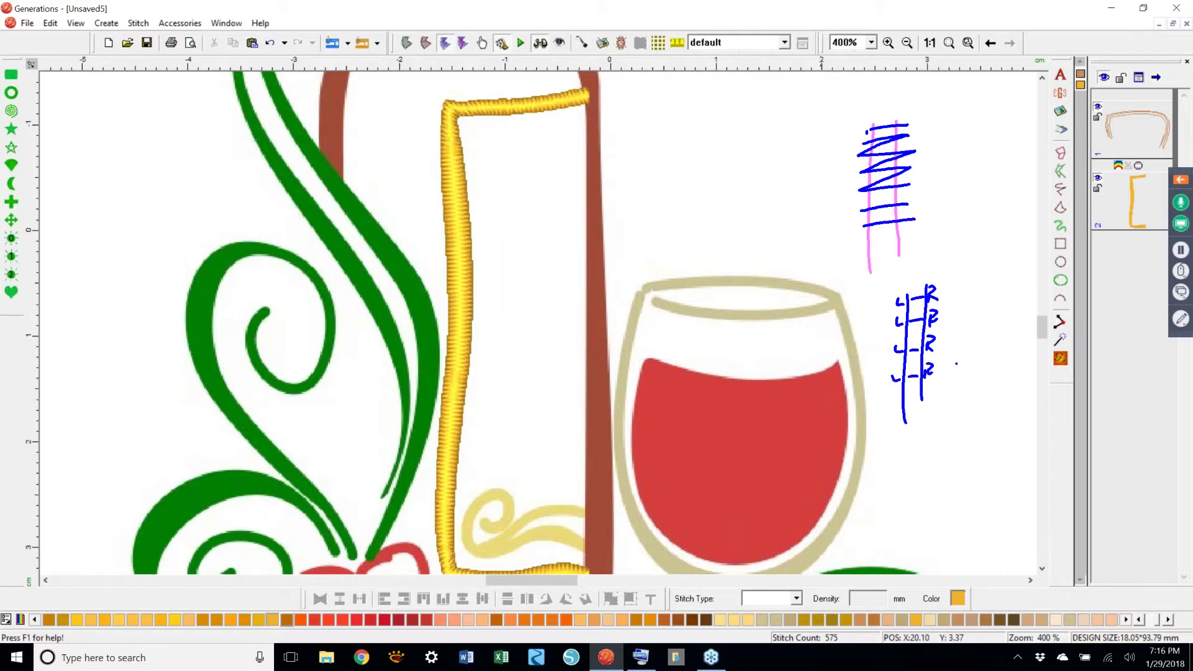
pyautogui.press('Escape')
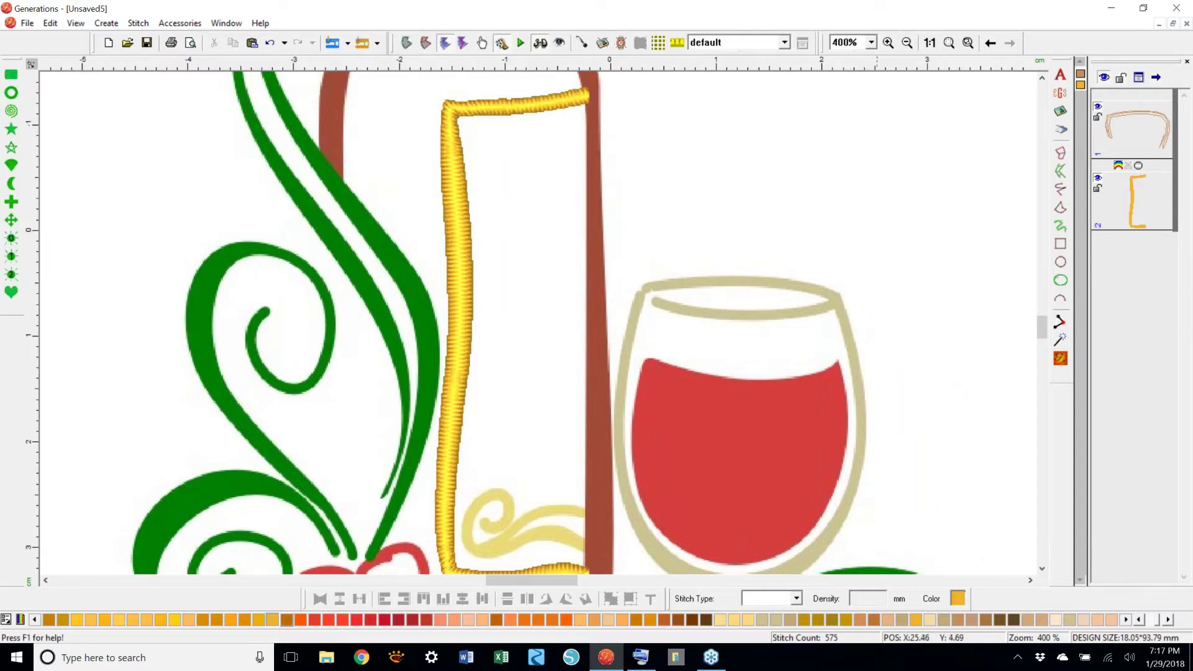
pyautogui.moveTo(890, 157); pyautogui.dragTo(883, 324)
pyautogui.moveTo(913, 151); pyautogui.dragTo(909, 319)
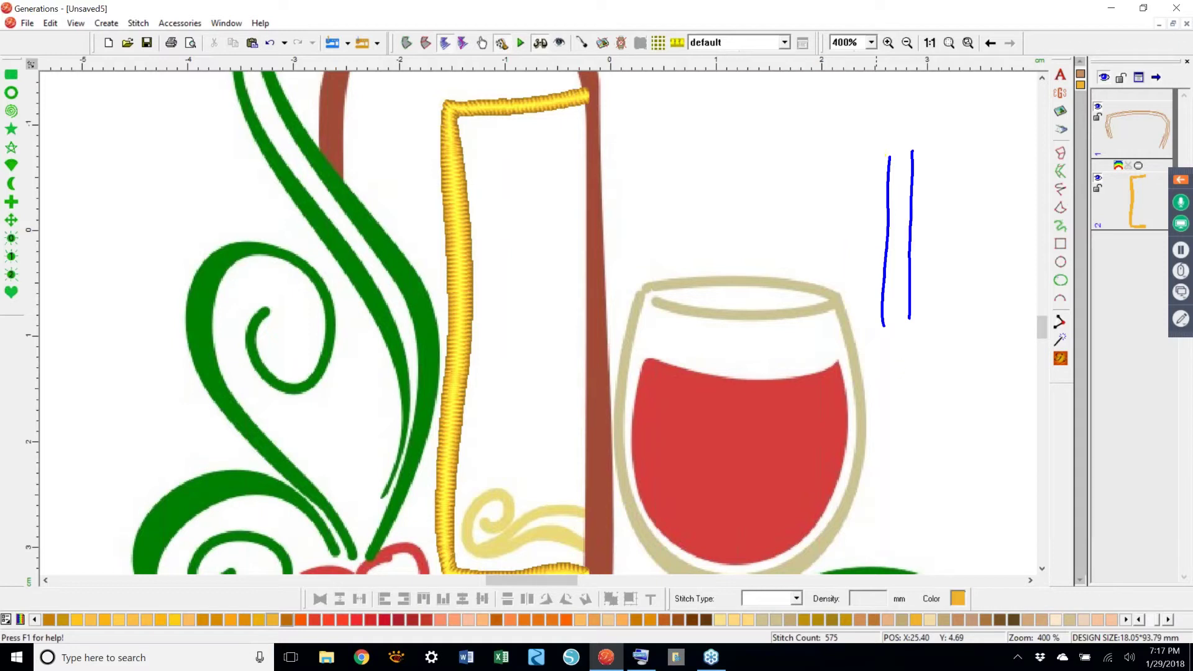
pyautogui.moveTo(885, 165); pyautogui.dragTo(877, 324)
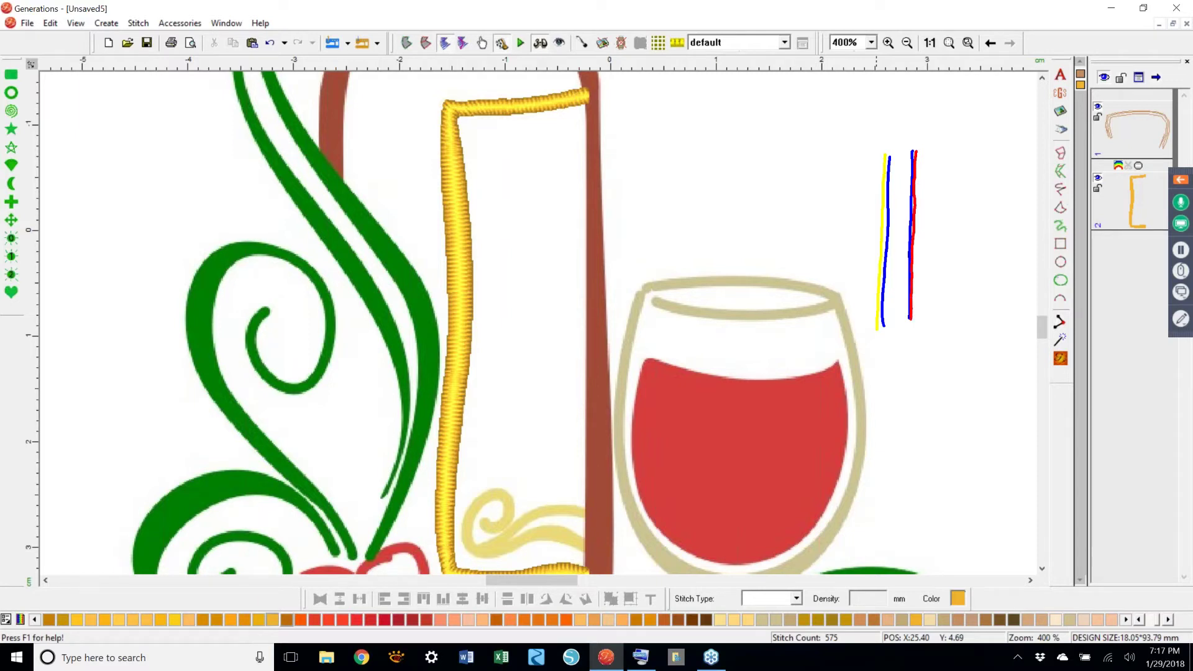
pyautogui.moveTo(873, 340); pyautogui.dragTo(919, 324)
pyautogui.moveTo(875, 171); pyautogui.dragTo(941, 167)
pyautogui.moveTo(871, 208); pyautogui.dragTo(948, 205)
pyautogui.moveTo(868, 245); pyautogui.dragTo(948, 241)
pyautogui.moveTo(863, 278); pyautogui.dragTo(940, 274)
pyautogui.moveTo(859, 303)
pyautogui.mouseDown()
pyautogui.moveTo(955, 303)
pyautogui.moveTo(985, 283)
pyautogui.moveTo(1002, 288)
pyautogui.mouseUp()
pyautogui.moveTo(799, 168)
pyautogui.mouseDown()
pyautogui.moveTo(674, 147)
pyautogui.moveTo(566, 104)
pyautogui.moveTo(557, 132)
pyautogui.mouseUp()
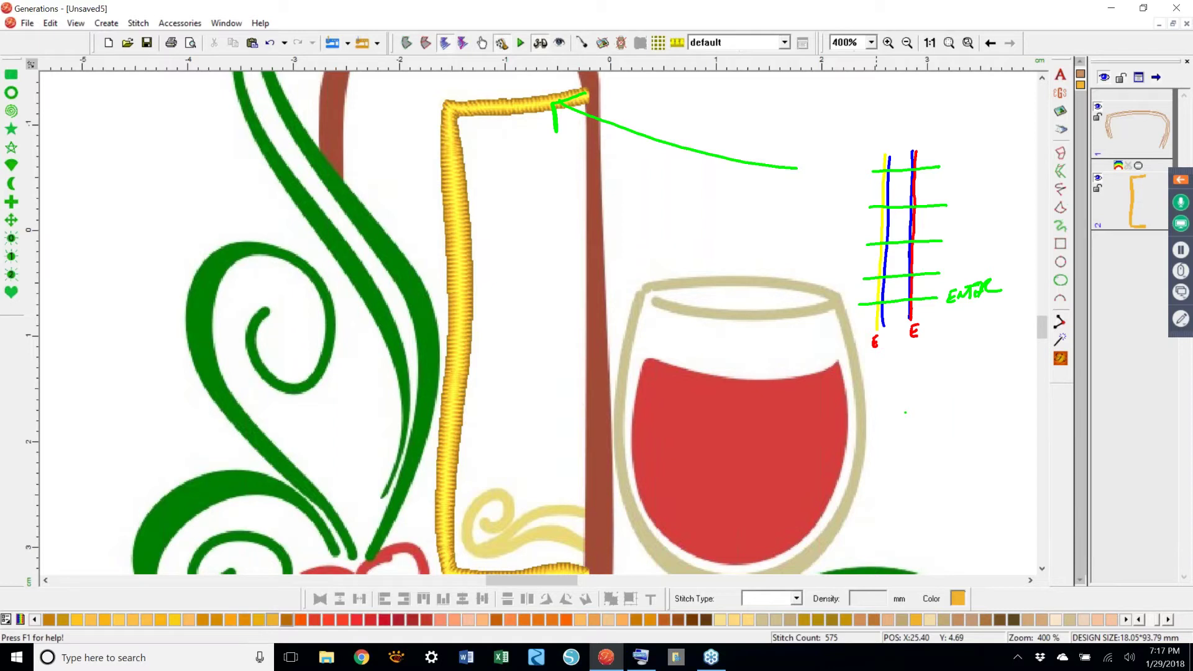
pyautogui.press('Escape')
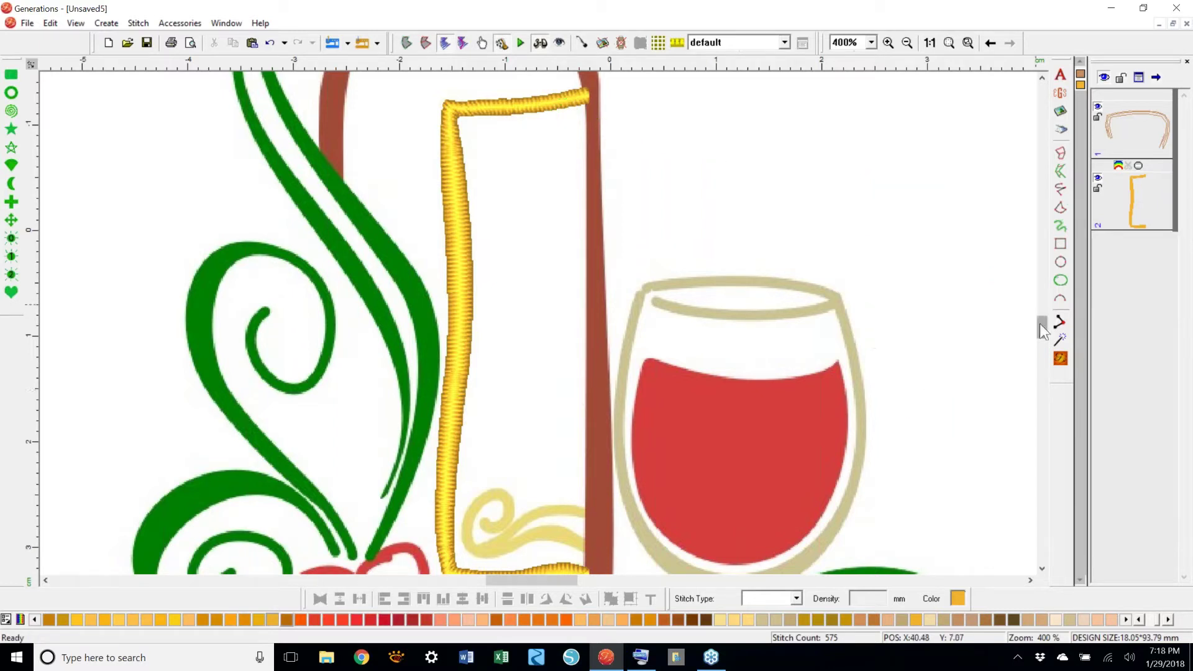
# - Move the satin label outline off the artwork to the empty area above and to the right of the wine glass
pyautogui.click(949, 44)
pyautogui.moveTo(535, 273); pyautogui.dragTo(846, 173)
# - Try tracing the label border's outer edge with Satin Side by Side, from its upper end around to its lower end
pyautogui.click(873, 42)
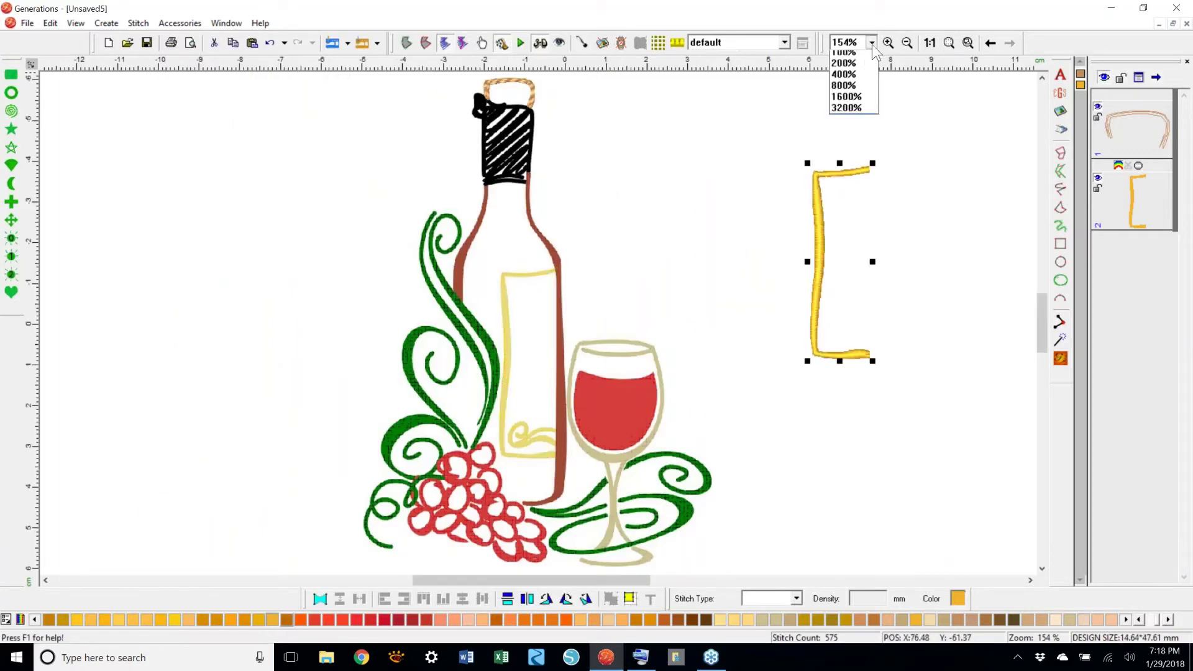
pyautogui.click(849, 119)
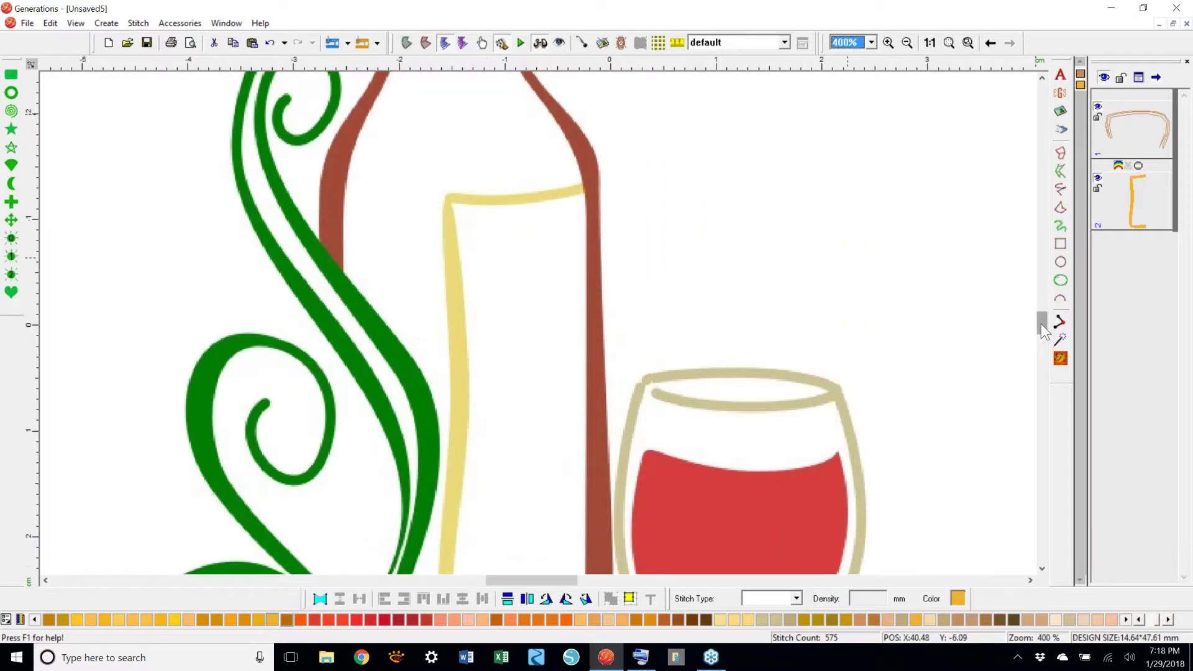
pyautogui.moveTo(1044, 333); pyautogui.dragTo(1043, 322)
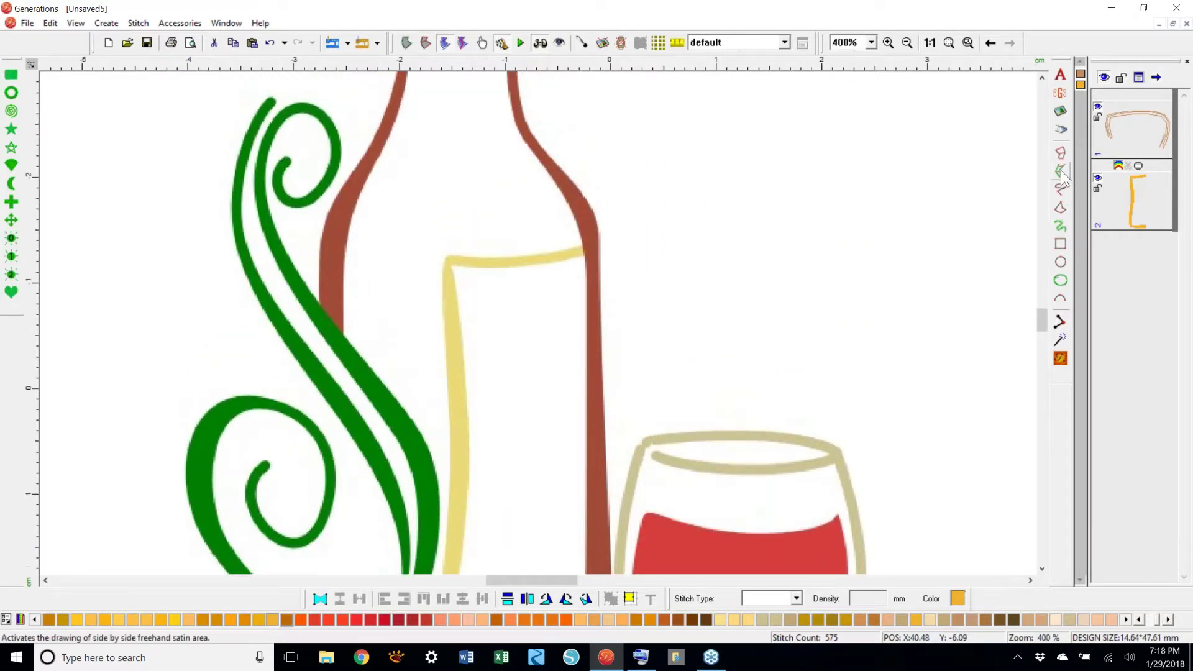
pyautogui.click(1062, 173)
pyautogui.moveTo(589, 243)
pyautogui.mouseDown()
pyautogui.moveTo(443, 259)
pyautogui.moveTo(442, 575)
pyautogui.moveTo(438, 555)
pyautogui.moveTo(441, 568)
pyautogui.moveTo(553, 403)
pyautogui.moveTo(591, 401)
pyautogui.mouseUp()
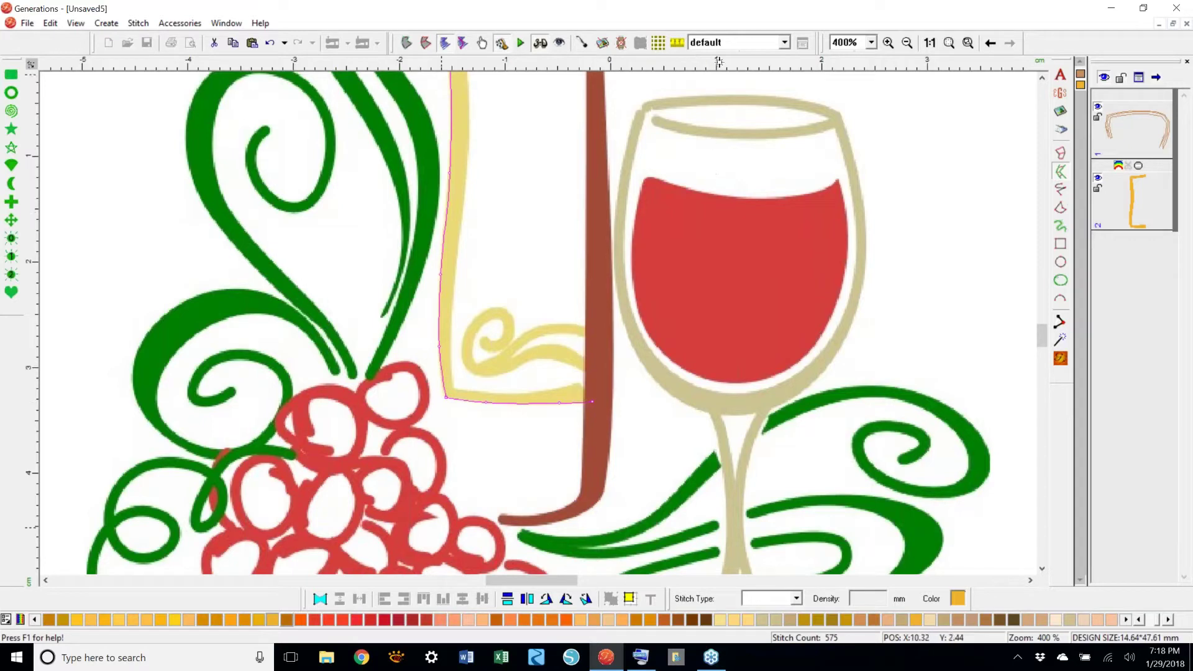
# - Trace the label border's inner edge to complete the trial Side by Side satin, generate its stitches, and undo it
pyautogui.scroll(5, 719, 61)
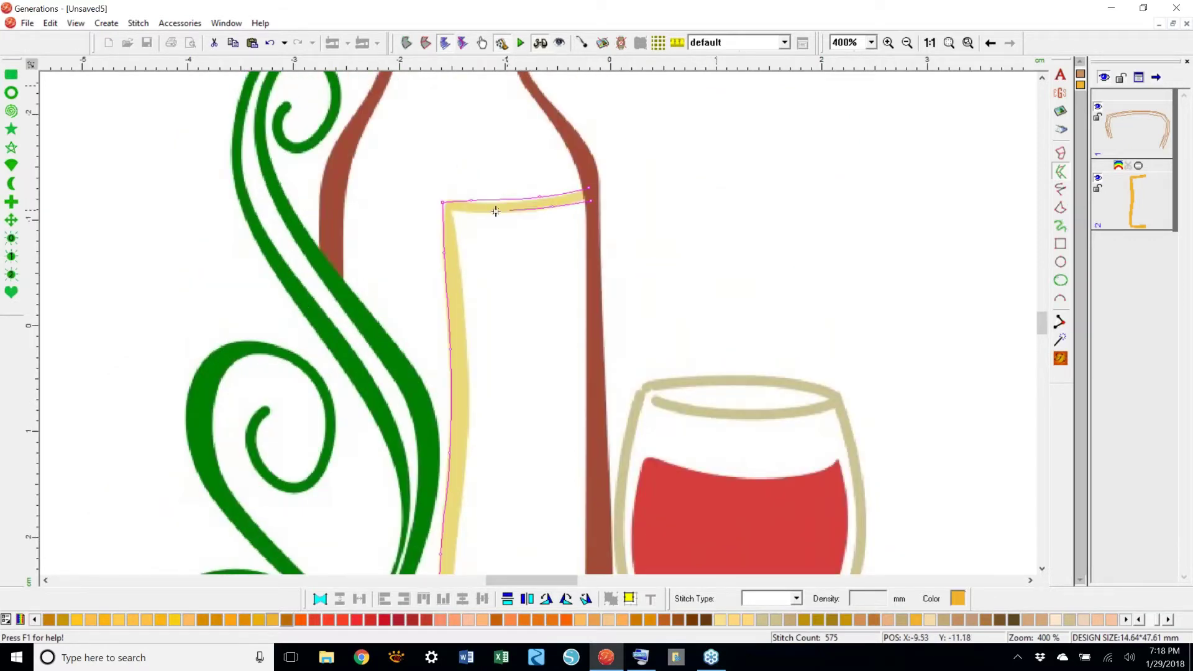
pyautogui.click(479, 213)
pyautogui.click(453, 212)
pyautogui.click(460, 266)
pyautogui.click(467, 382)
pyautogui.click(464, 476)
pyautogui.click(455, 547)
pyautogui.scroll(-3, 449, 563)
pyautogui.click(446, 510)
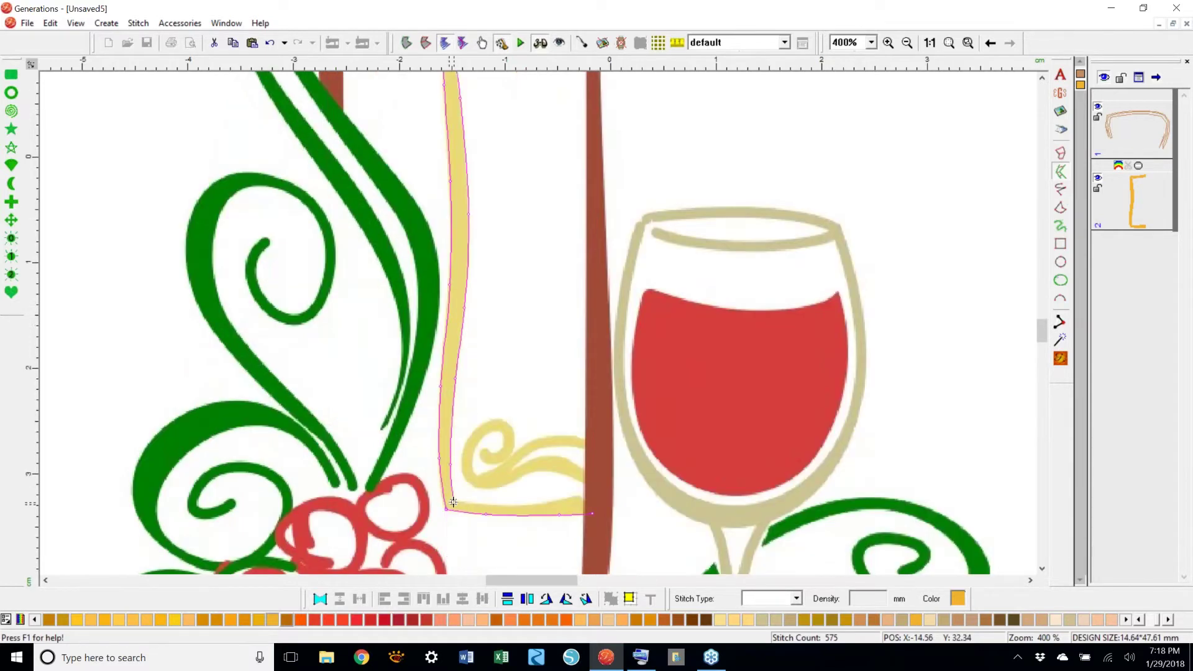
pyautogui.click(527, 506)
pyautogui.rightClick(595, 495)
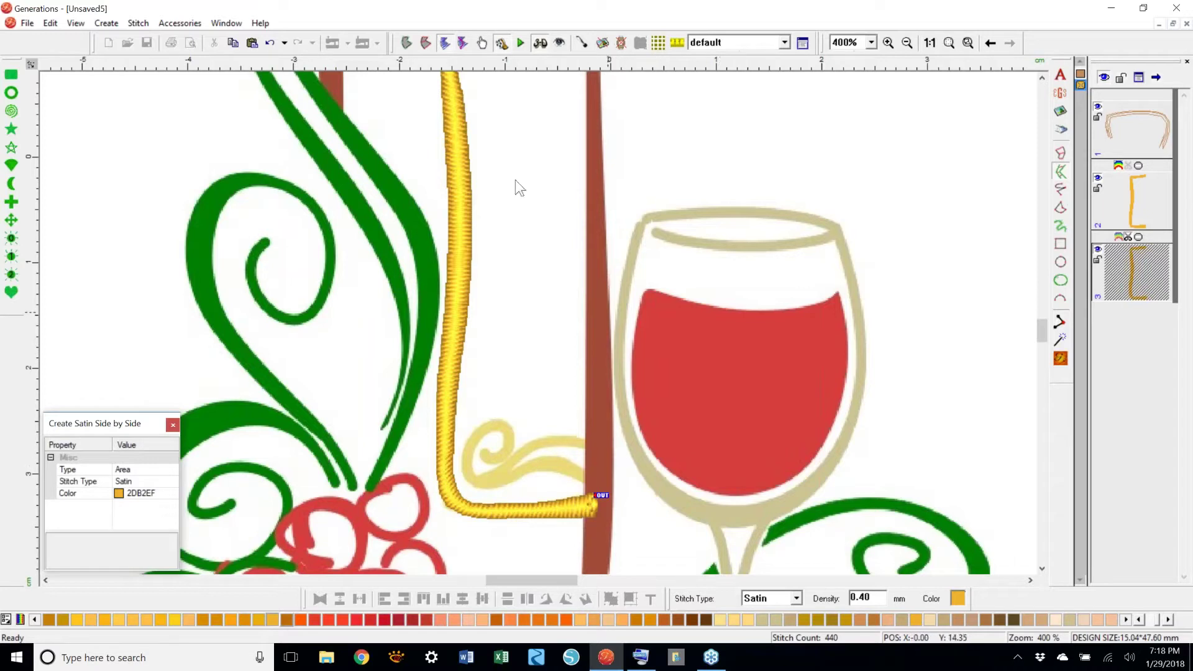
pyautogui.click(270, 42)
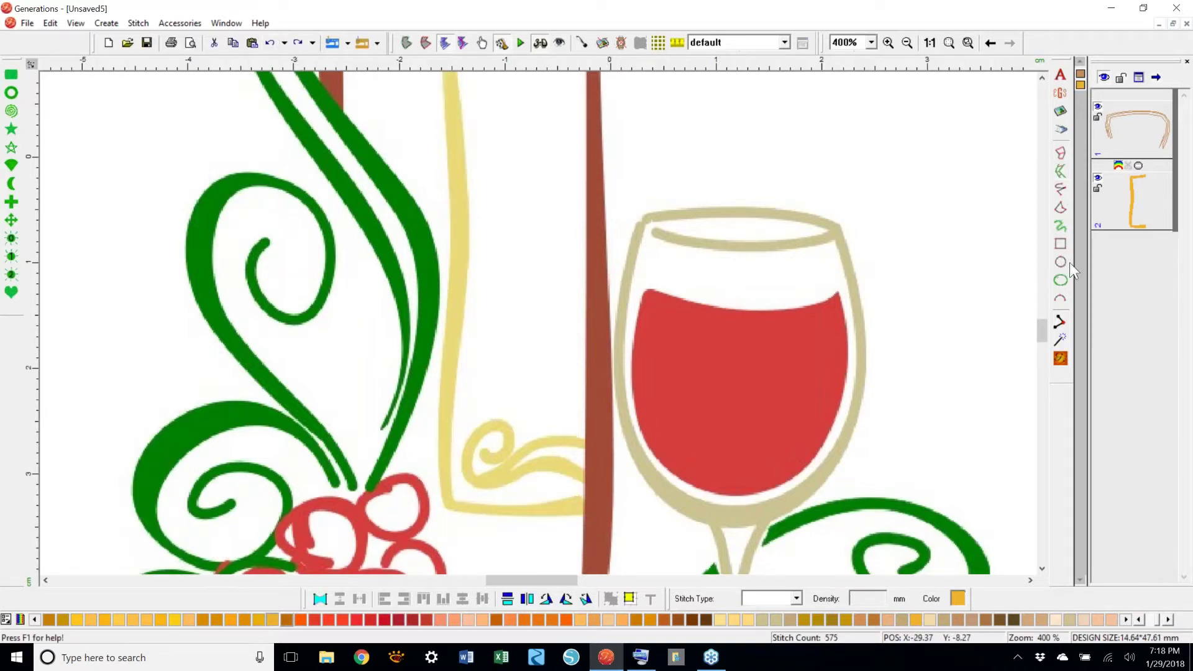
# - Start a Satin Side by Side outline, tracing the label border's outer edge from its upper end at the bottle down along the long side
pyautogui.click(1061, 174)
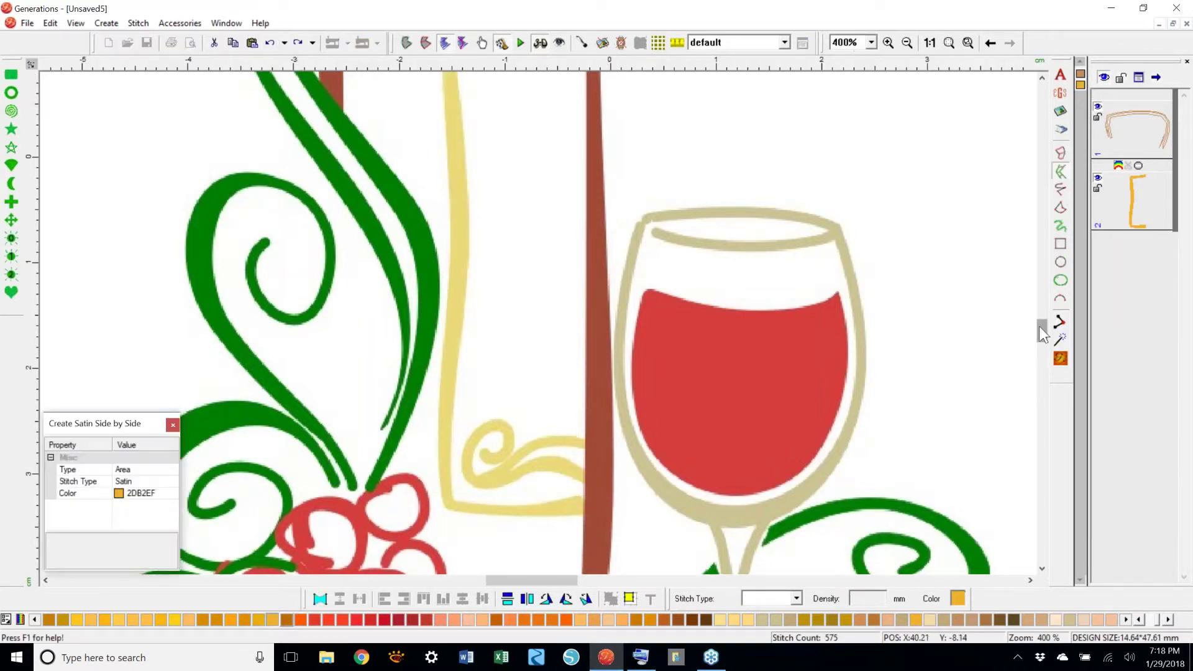
pyautogui.scroll(5, 1043, 334)
pyautogui.click(588, 244)
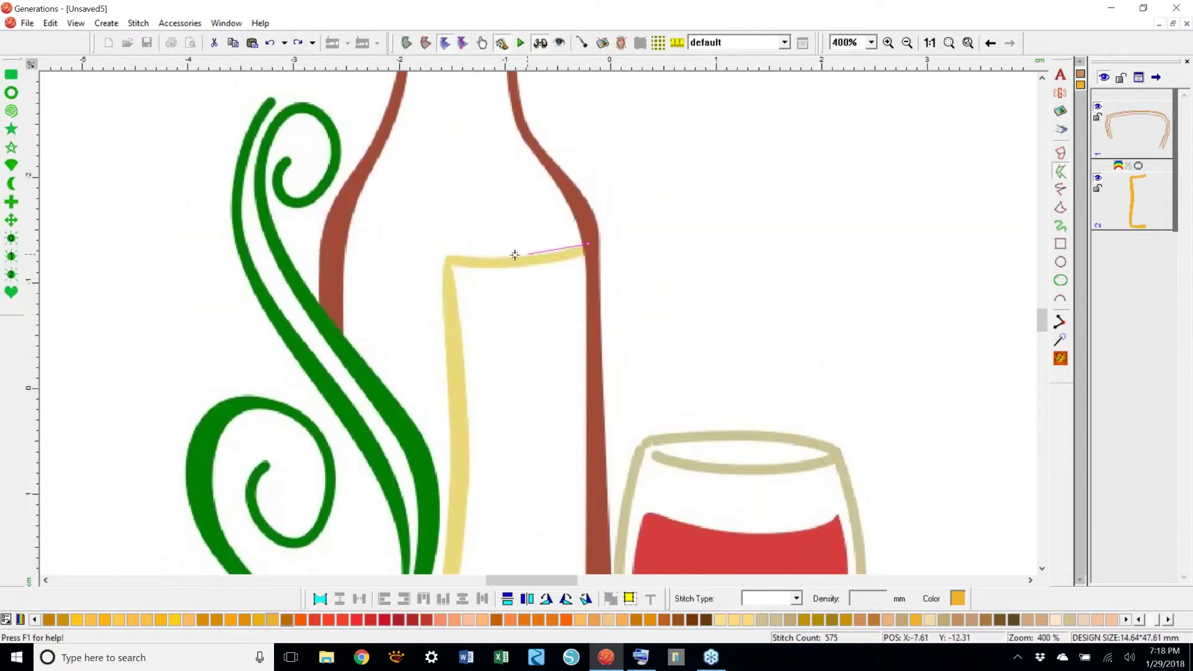
pyautogui.click(506, 256)
pyautogui.click(445, 256)
pyautogui.click(445, 310)
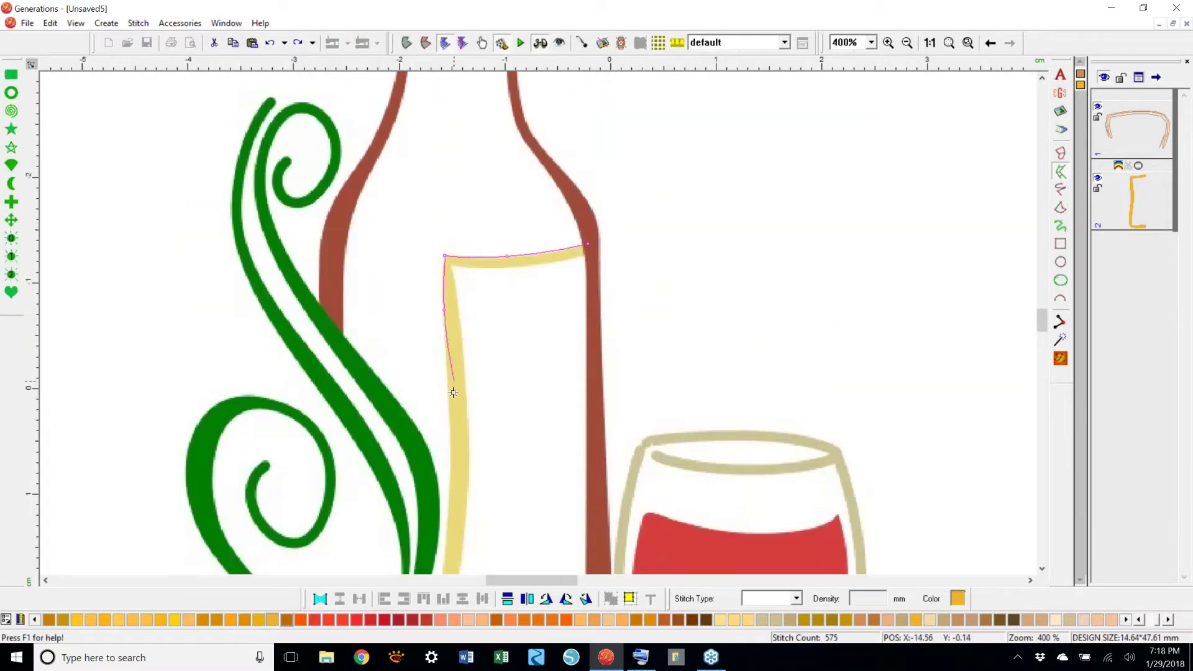
pyautogui.click(449, 407)
pyautogui.click(448, 524)
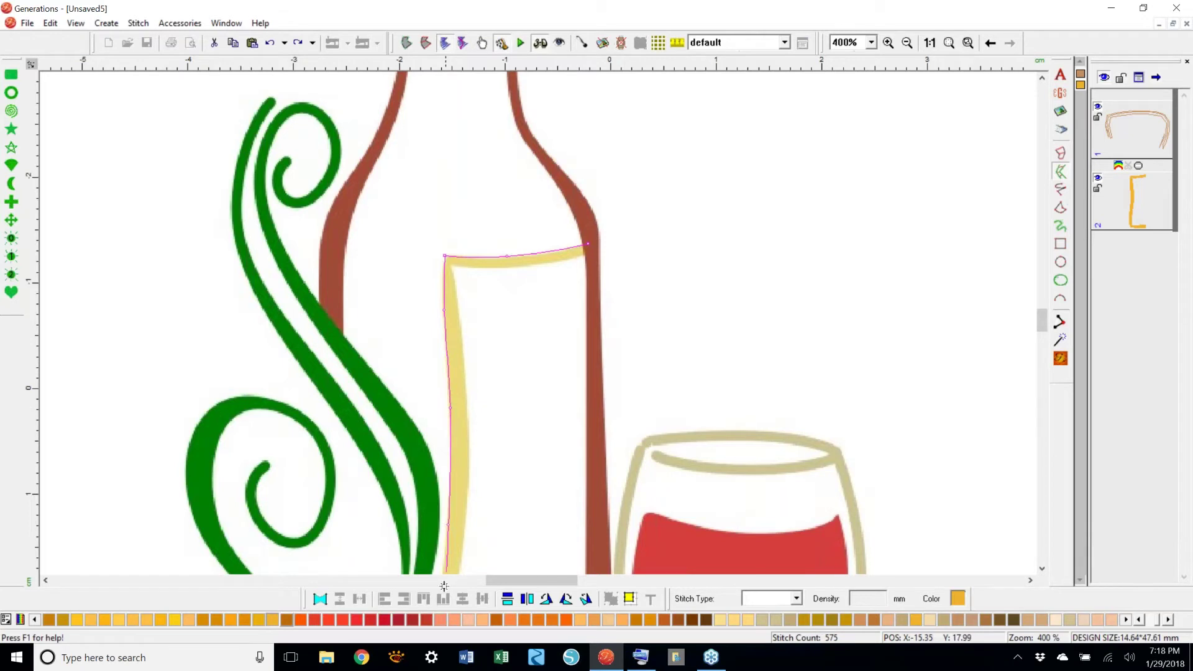
# - Continue the outer edge trace around the label's lower corner and along the lower border to the bottle's edge
pyautogui.click(441, 350)
pyautogui.click(441, 439)
pyautogui.click(446, 480)
pyautogui.click(529, 488)
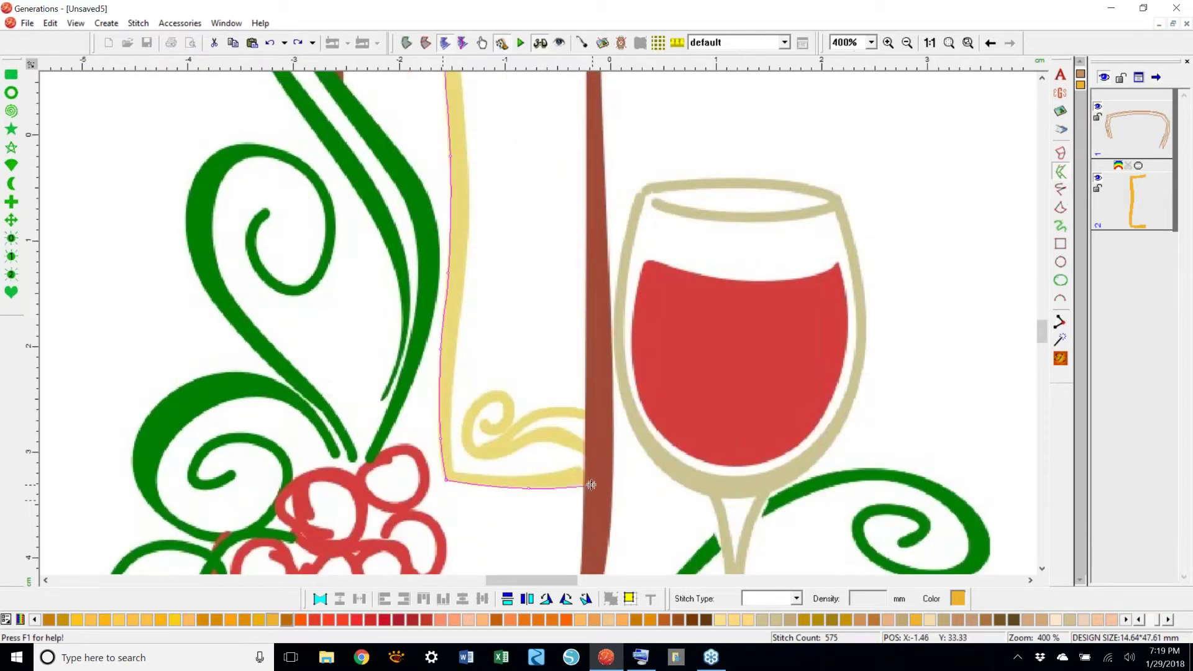
pyautogui.click(588, 486)
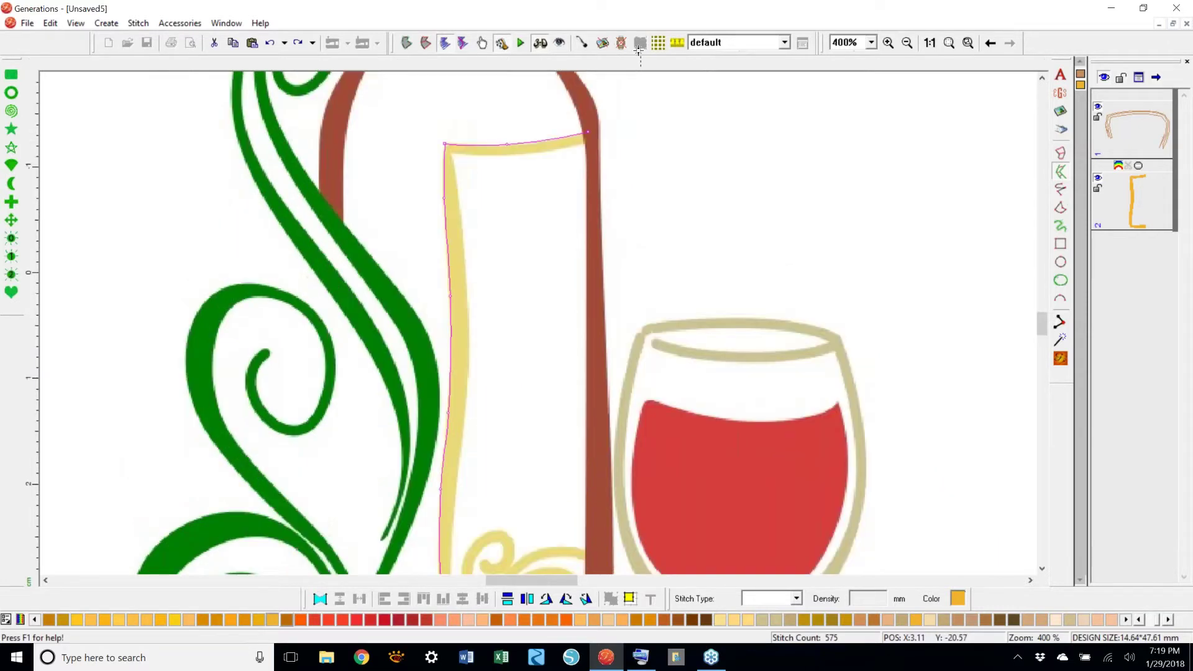
# - Trace the label border's inner edge from its upper end, down the long side, to the lower end at the bottle
pyautogui.click(593, 369)
pyautogui.click(541, 376)
pyautogui.click(485, 377)
pyautogui.click(452, 380)
pyautogui.click(461, 446)
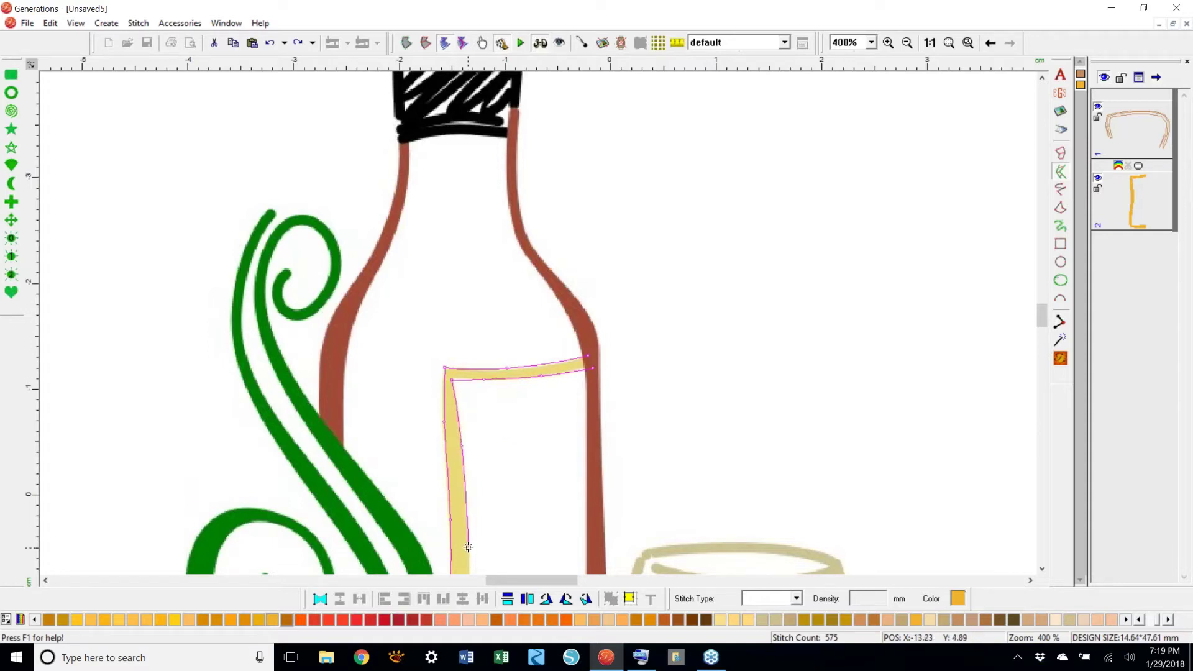
pyautogui.click(459, 446)
pyautogui.click(452, 527)
pyautogui.click(446, 563)
pyautogui.click(454, 554)
pyautogui.click(538, 558)
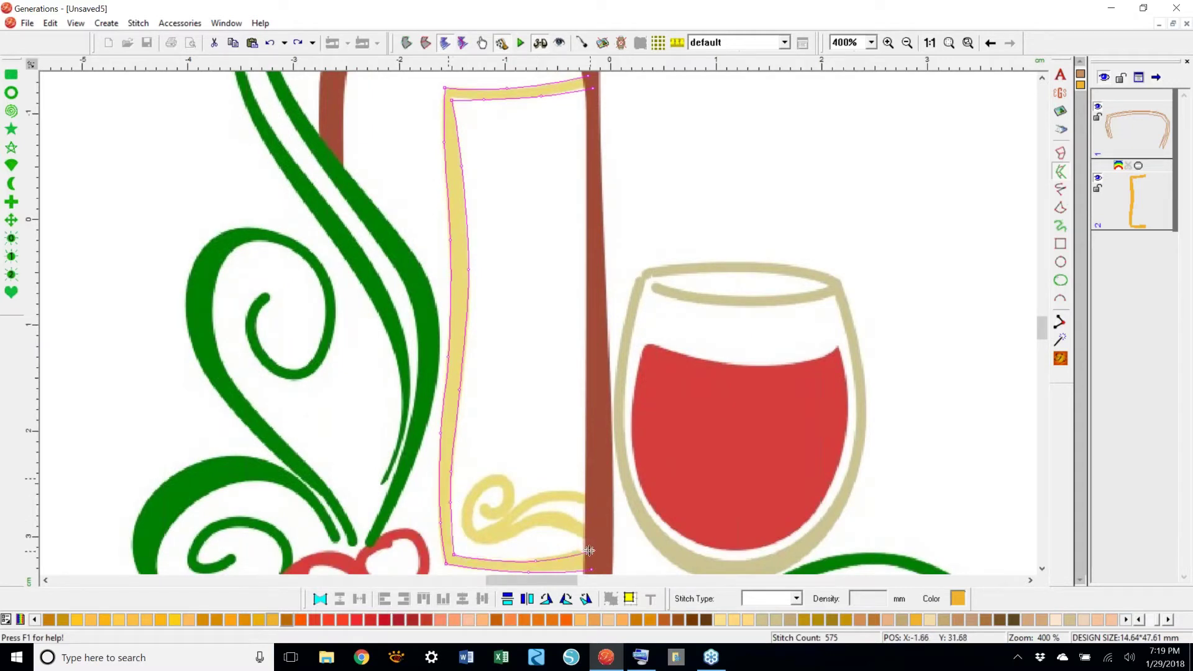
pyautogui.click(589, 551)
# - Add stitch direction lines across the whole traced border and generate its satin stitches, about 15.1 by 47.8 mm overall
pyautogui.scroll(-3, 547, 507)
pyautogui.scroll(-4, 548, 553)
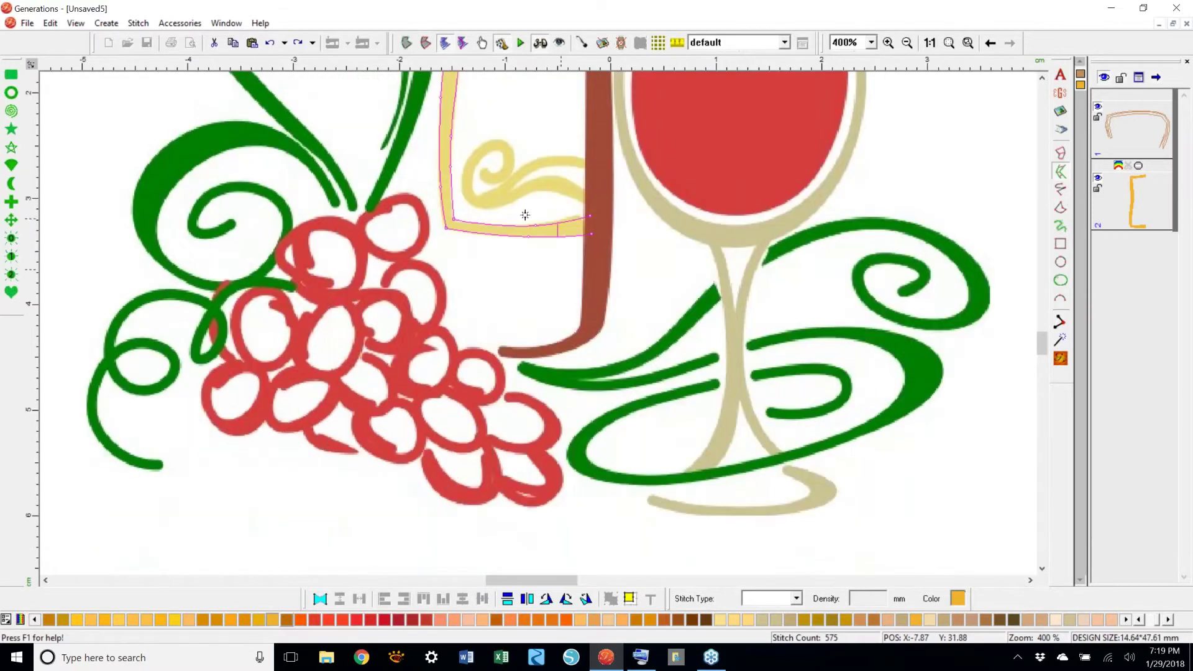
pyautogui.click(522, 230)
pyautogui.click(489, 239)
pyautogui.scroll(5, 469, 311)
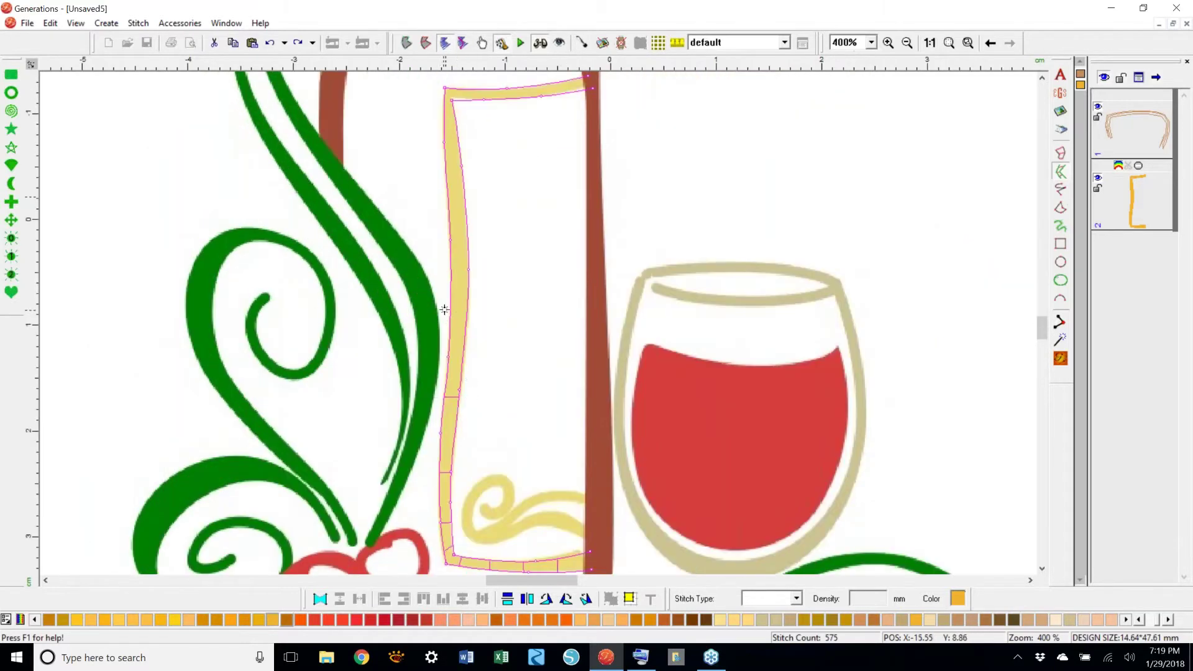
pyautogui.moveTo(425, 167); pyautogui.dragTo(484, 160)
pyautogui.moveTo(434, 98); pyautogui.dragTo(466, 102)
pyautogui.scroll(5, 558, 91)
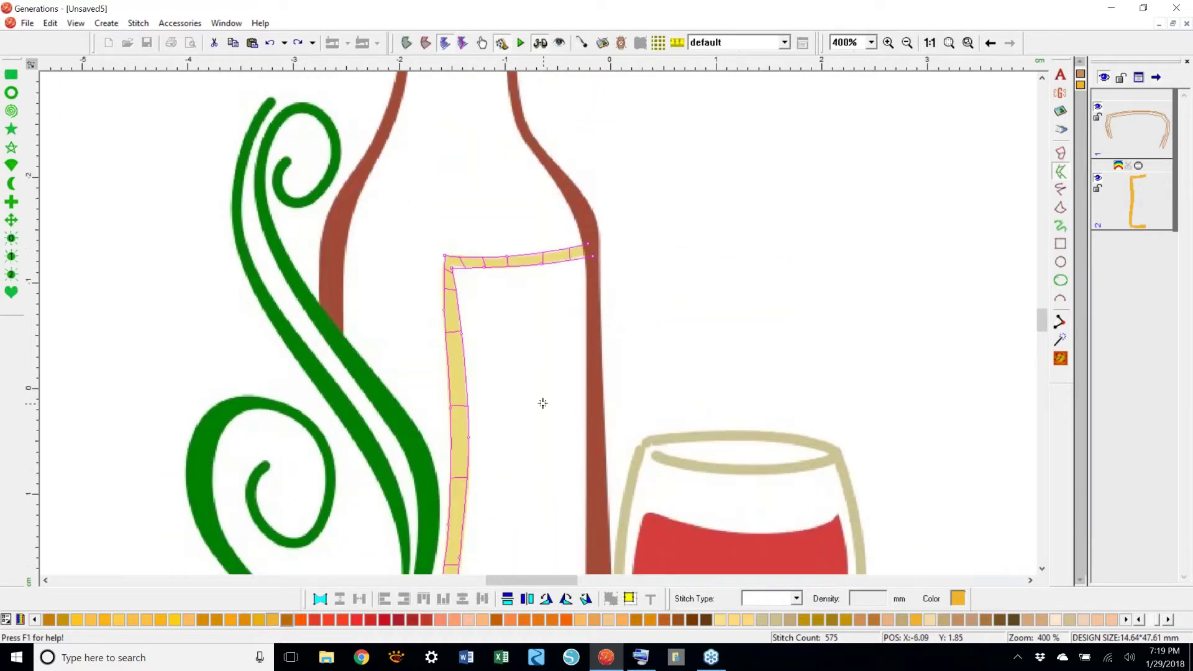
pyautogui.press('Return')
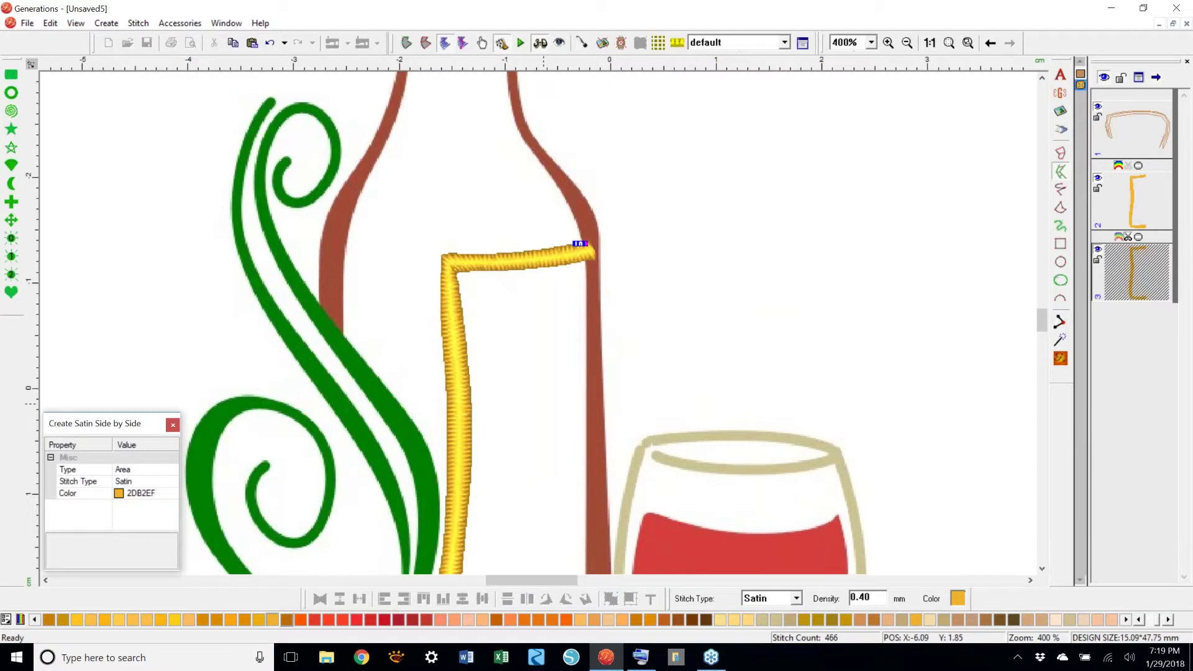
# - Move the new Side by Side outline off the artwork to the empty area between the glass and the first satin outline
pyautogui.scroll(-1, 1044, 330)
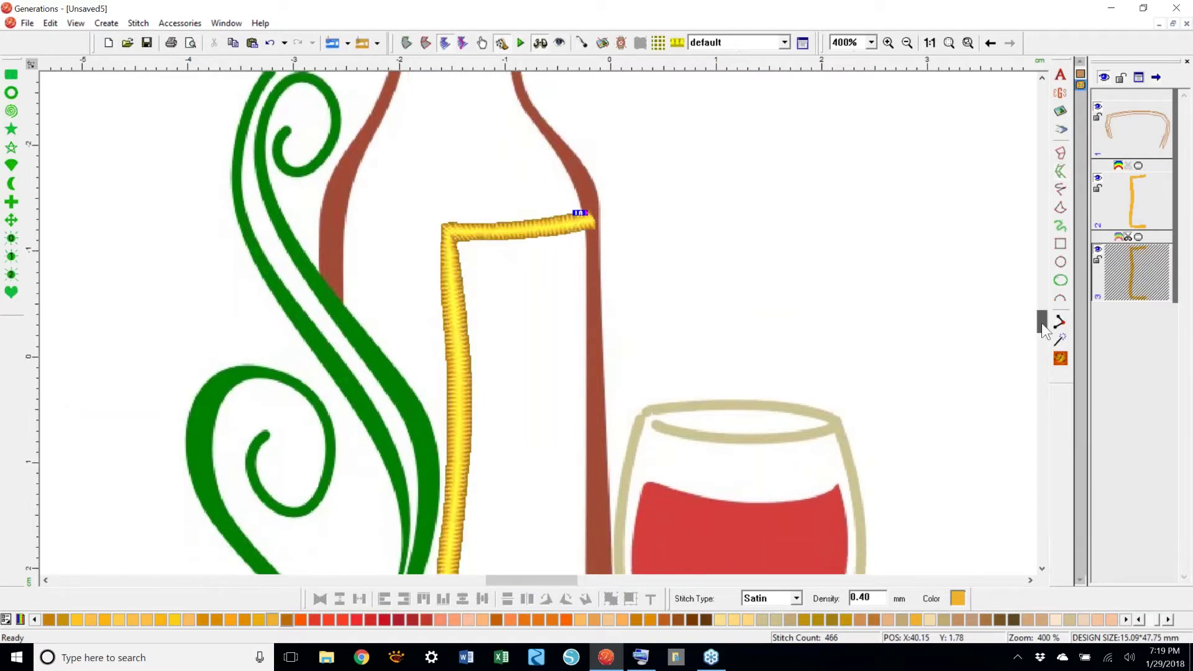
pyautogui.scroll(-2, 1044, 330)
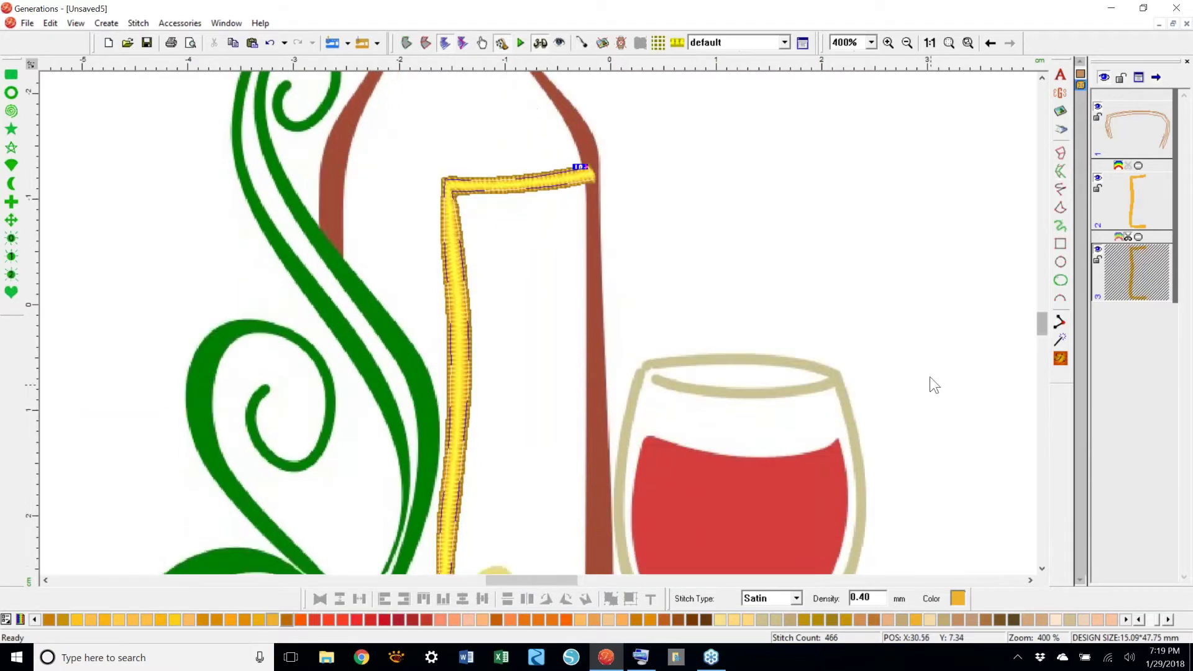
pyautogui.click(948, 42)
pyautogui.click(657, 240)
pyautogui.moveTo(658, 240)
pyautogui.mouseDown()
pyautogui.moveTo(680, 235)
pyautogui.moveTo(663, 233)
pyautogui.mouseUp()
# - Open the first satin outline's stitch angles, select the angle line on its lower arm, and regenerate the stitches
pyautogui.click(872, 43)
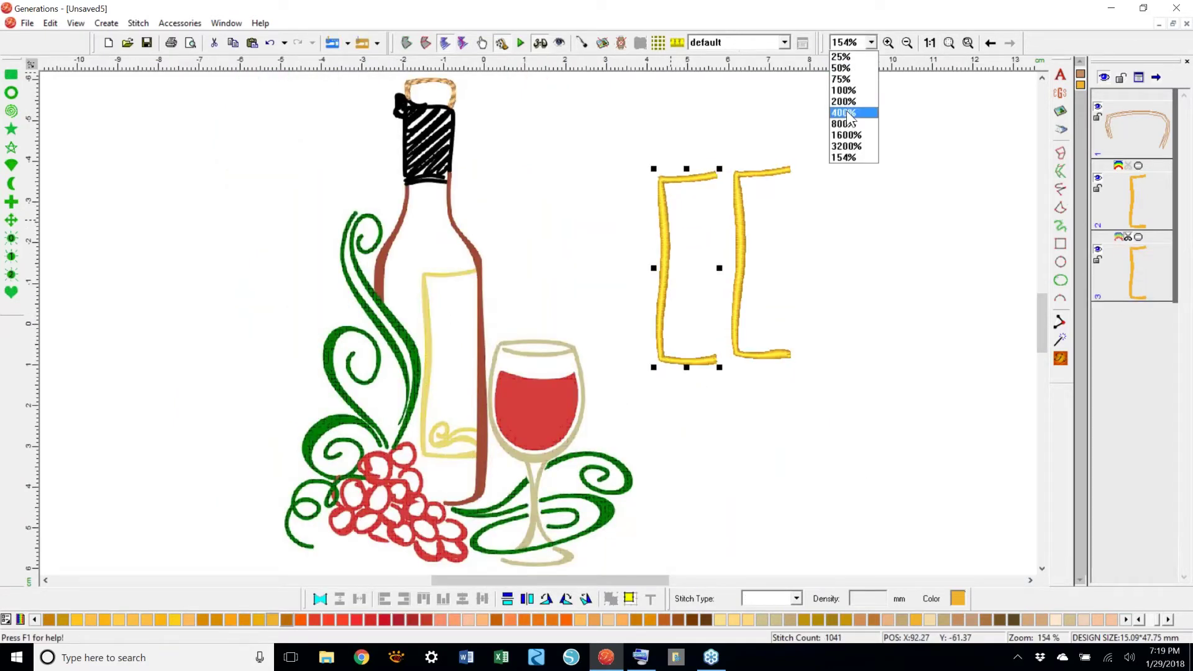
pyautogui.click(844, 113)
pyautogui.moveTo(543, 581); pyautogui.dragTo(585, 581)
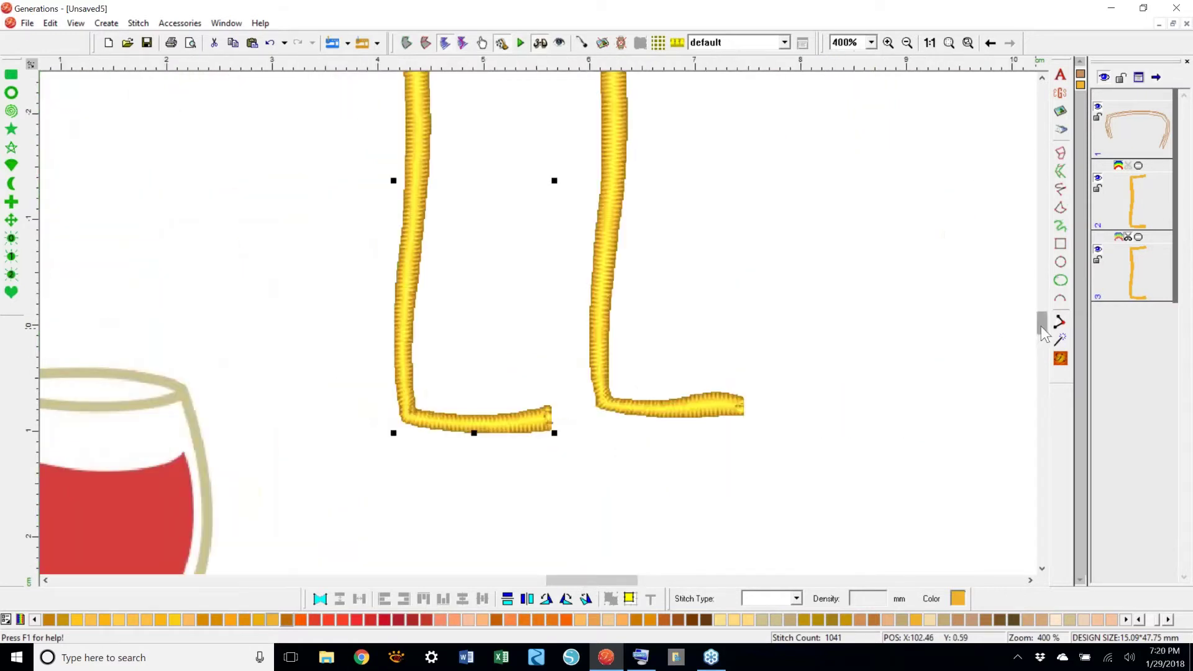
pyautogui.moveTo(1044, 334); pyautogui.dragTo(1040, 330)
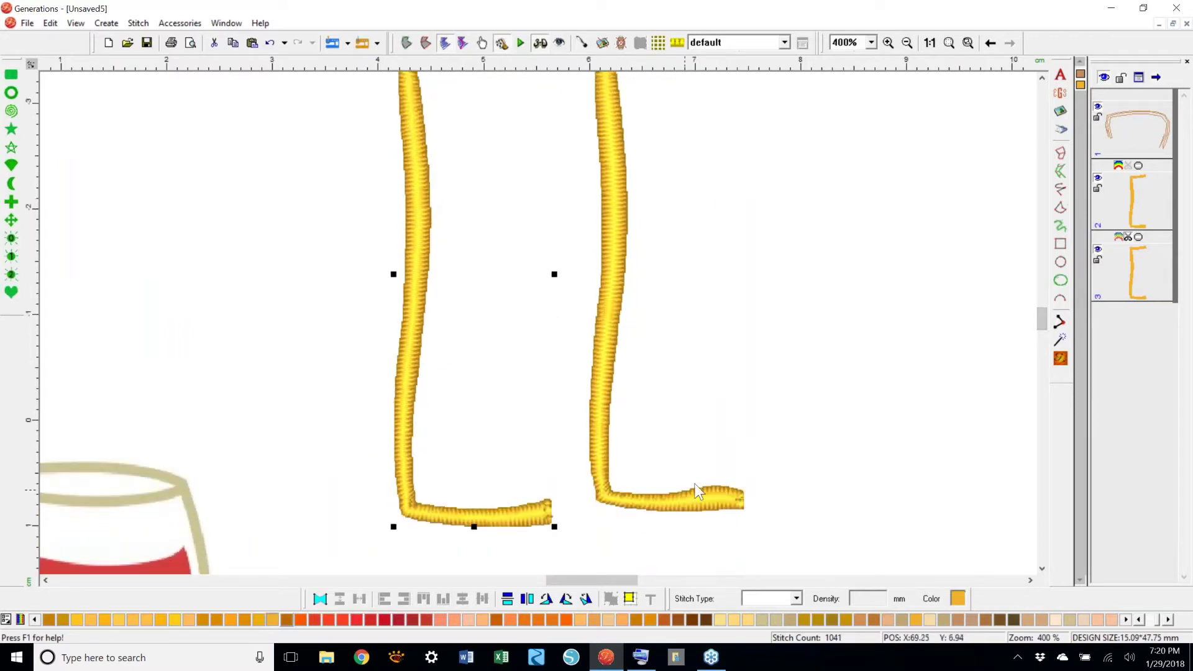
pyautogui.moveTo(1042, 333); pyautogui.dragTo(1043, 328)
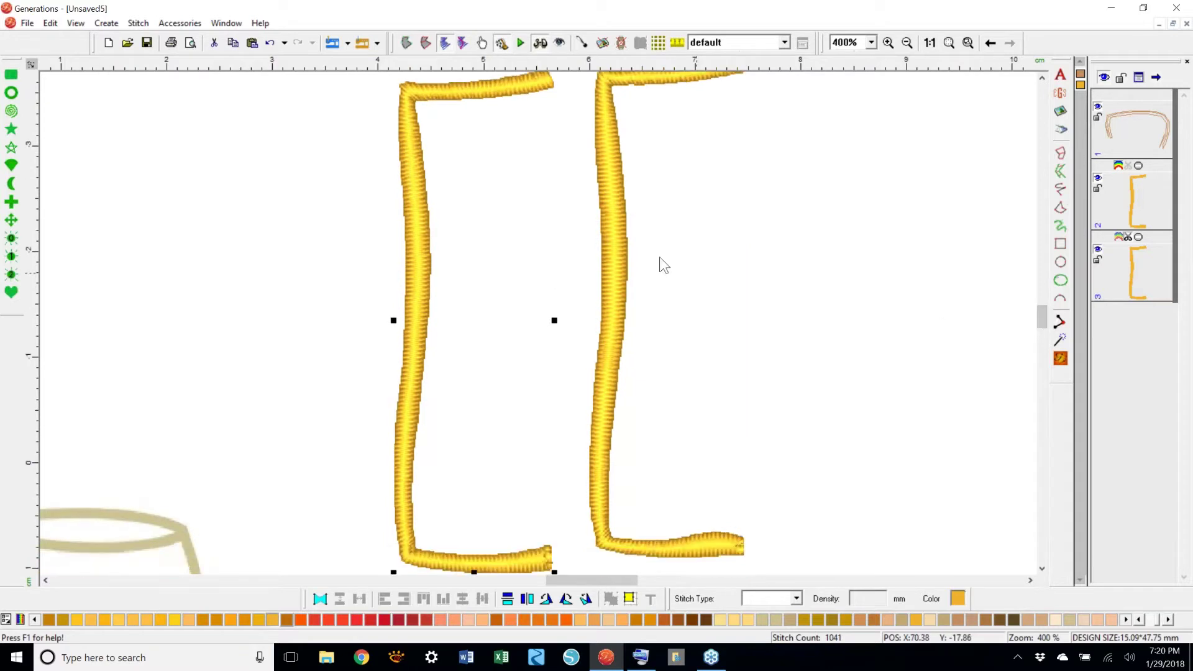
pyautogui.click(617, 240)
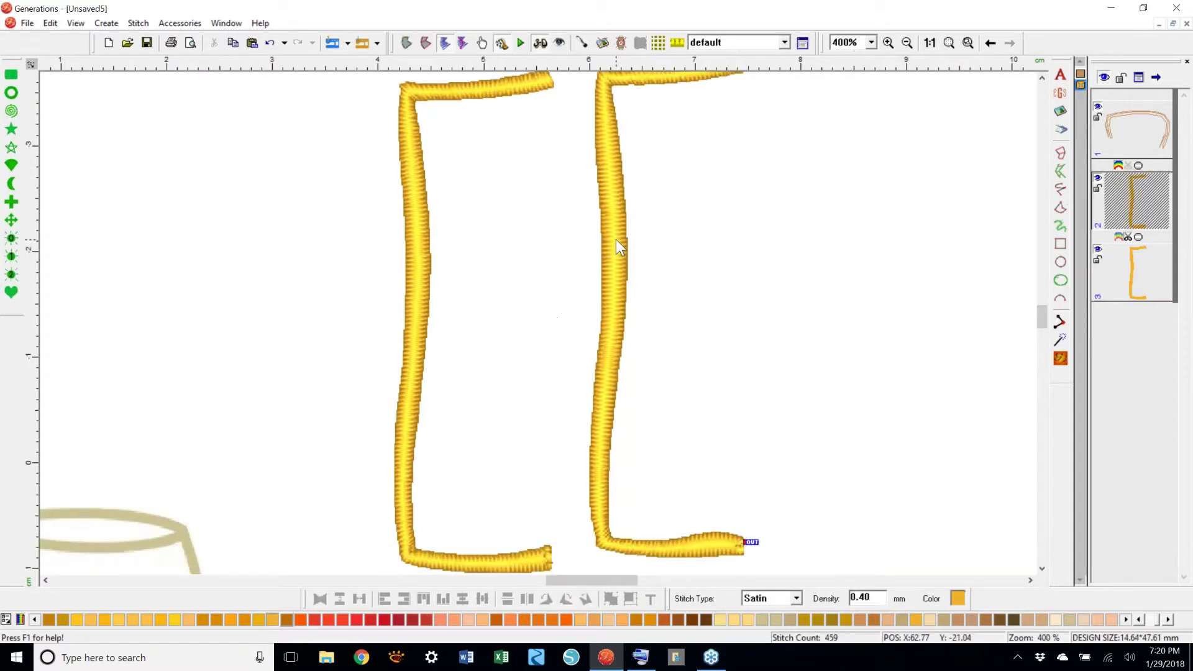
pyautogui.click(427, 44)
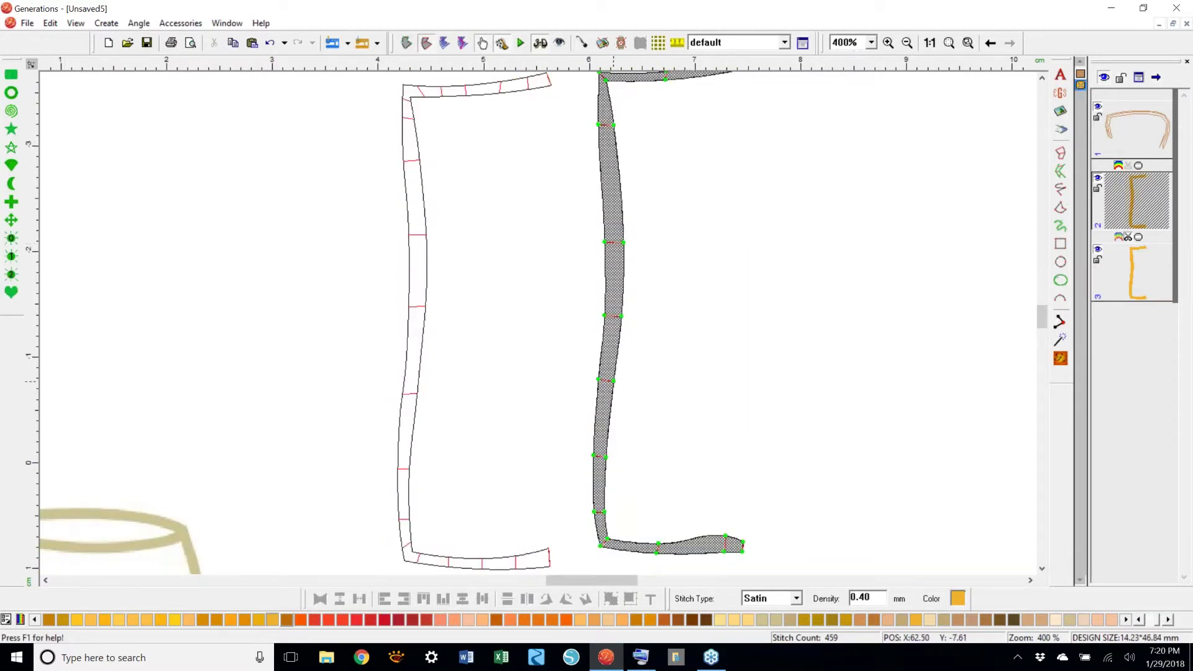
pyautogui.click(659, 546)
pyautogui.click(1061, 358)
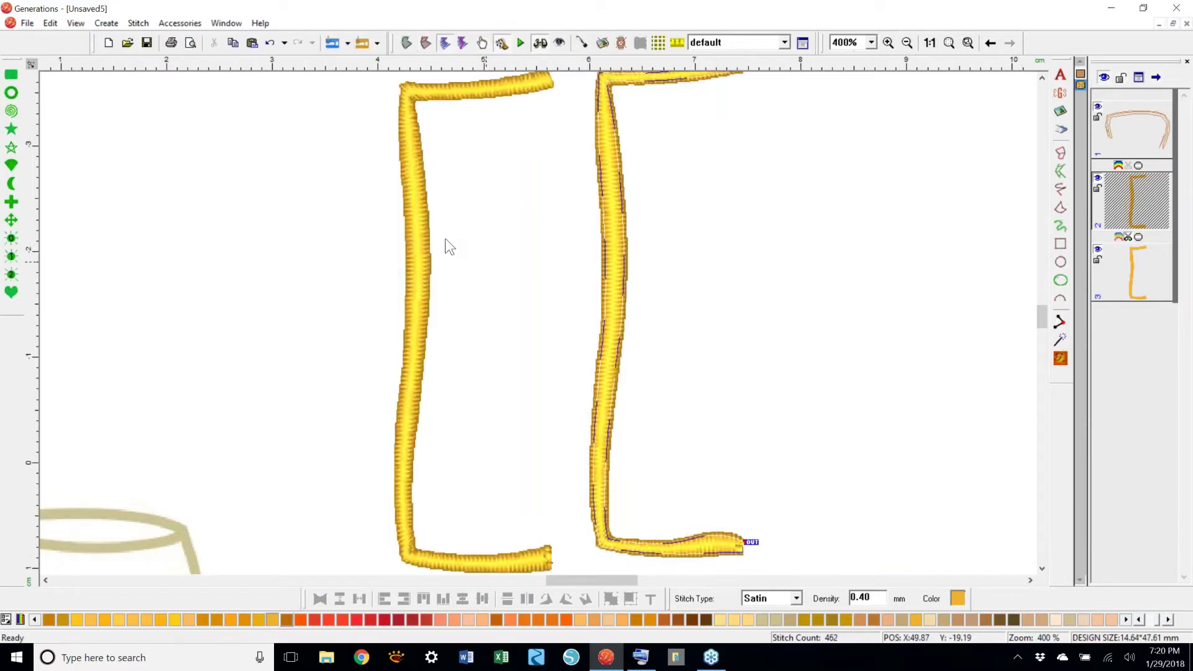
# - Add a stitch direction guideline across the upper part of the second outline's long side and regenerate its stitches
pyautogui.click(419, 215)
pyautogui.click(427, 43)
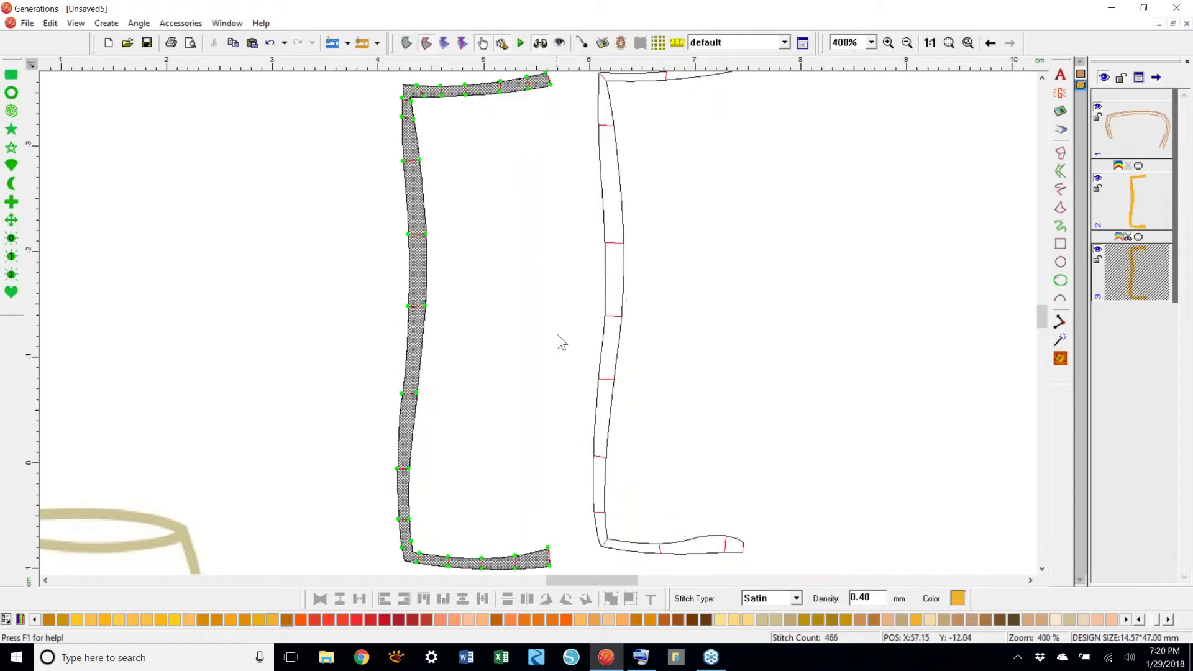
pyautogui.rightClick(418, 256)
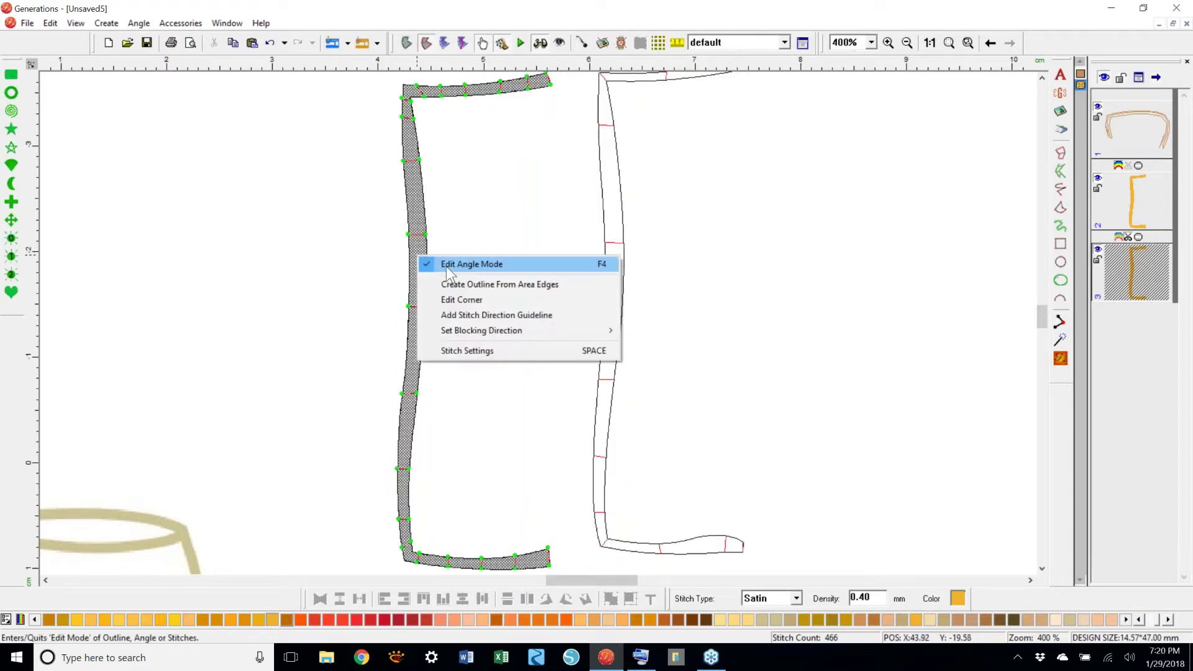
pyautogui.click(549, 316)
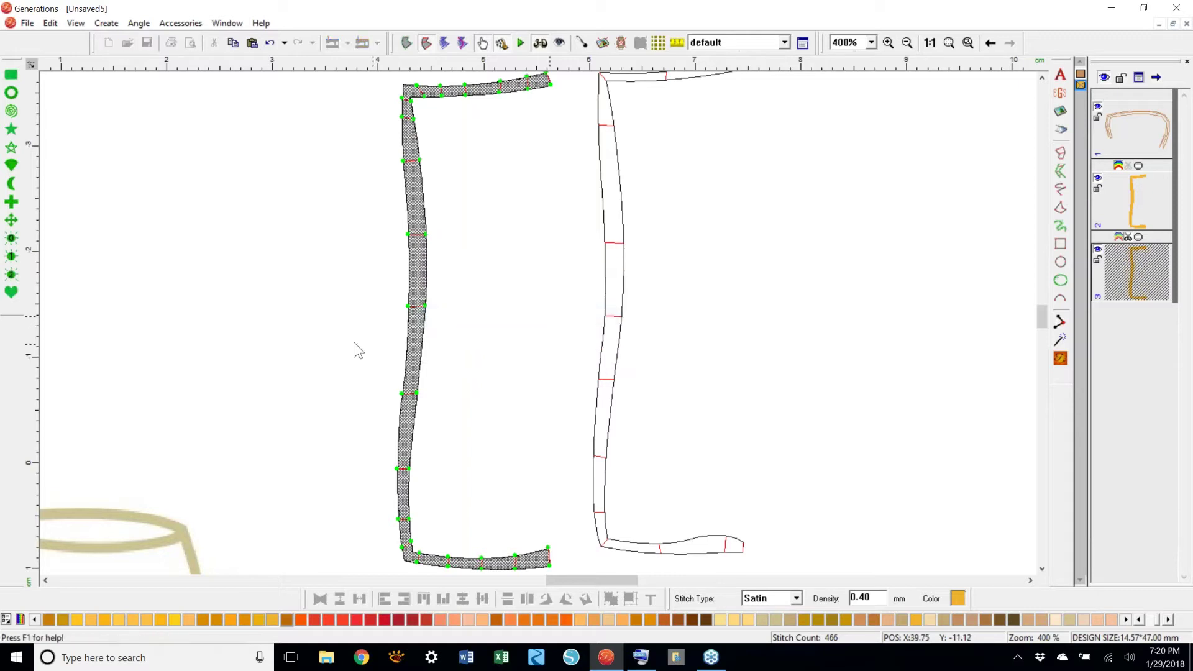
pyautogui.moveTo(373, 192); pyautogui.dragTo(495, 192)
pyautogui.click(1060, 359)
pyautogui.click(907, 373)
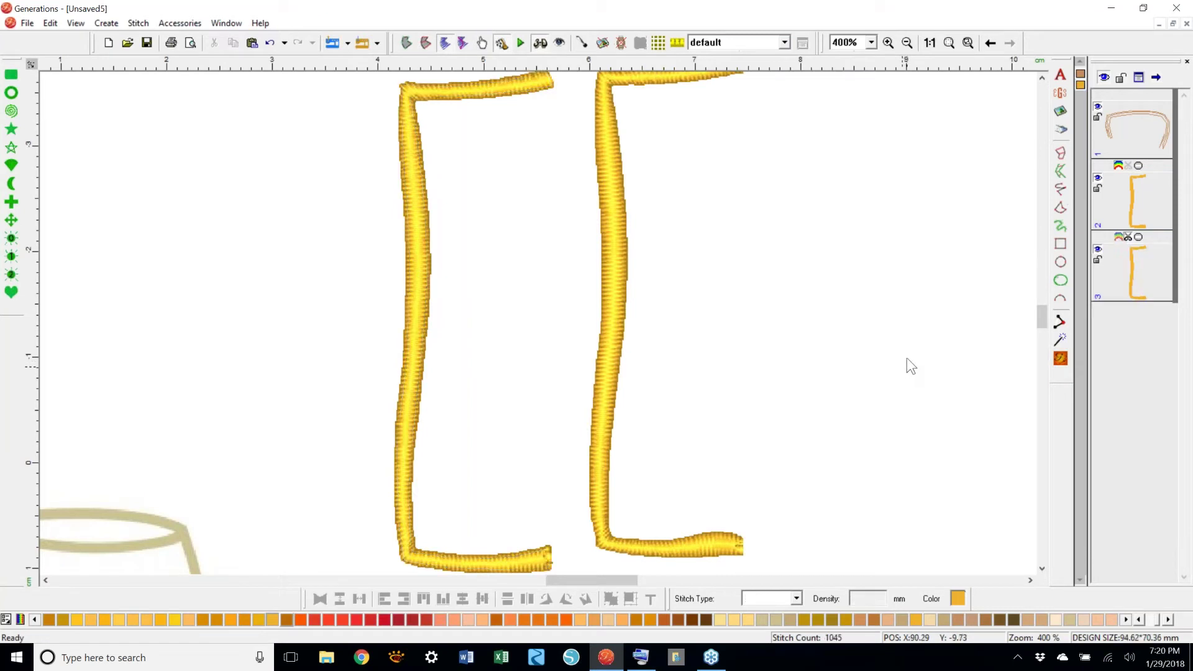
# - Delete the second satin outline and move the first one back onto the bottle's label border
pyautogui.click(949, 43)
pyautogui.click(707, 360)
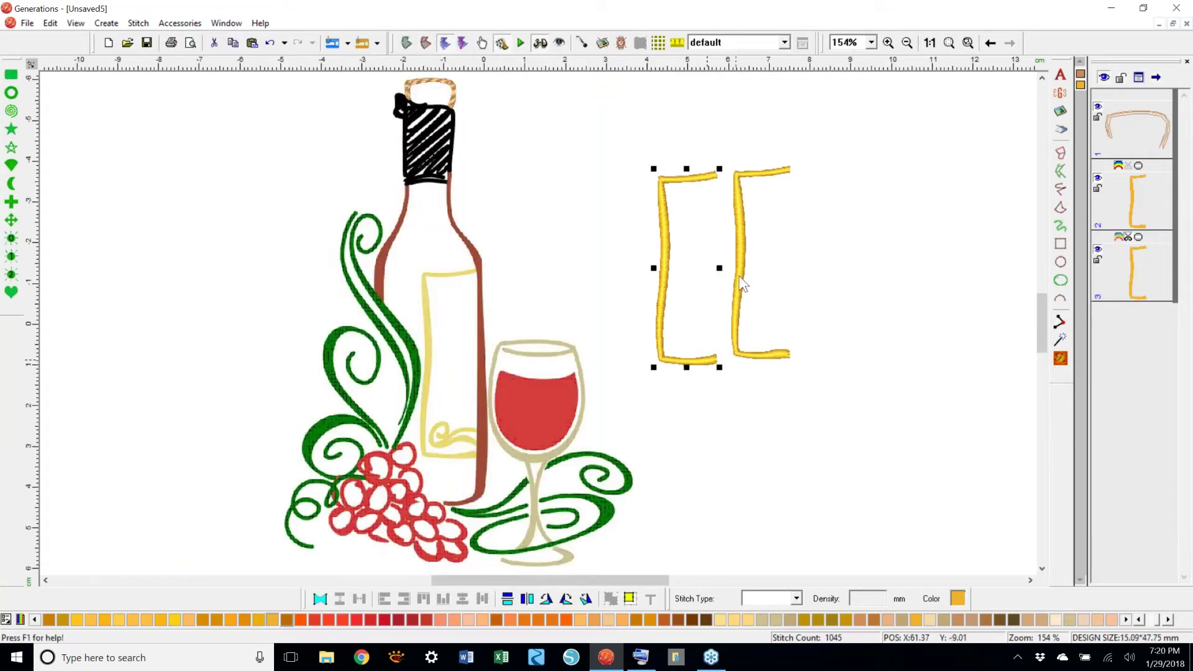
pyautogui.press('Delete')
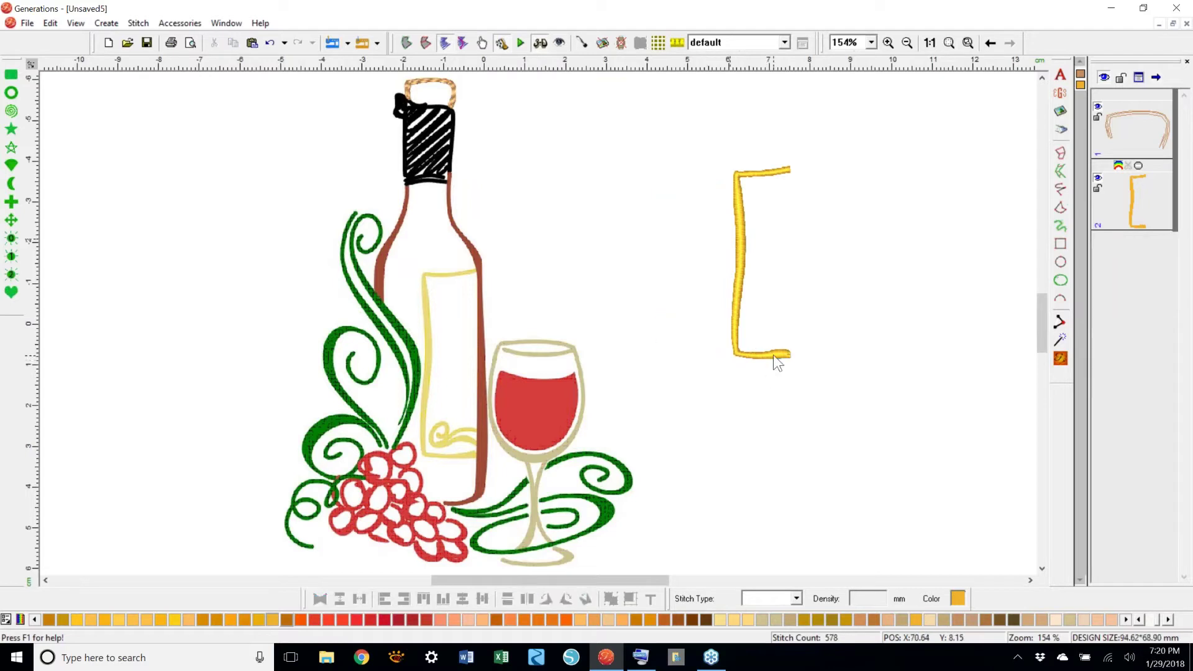
pyautogui.click(464, 455)
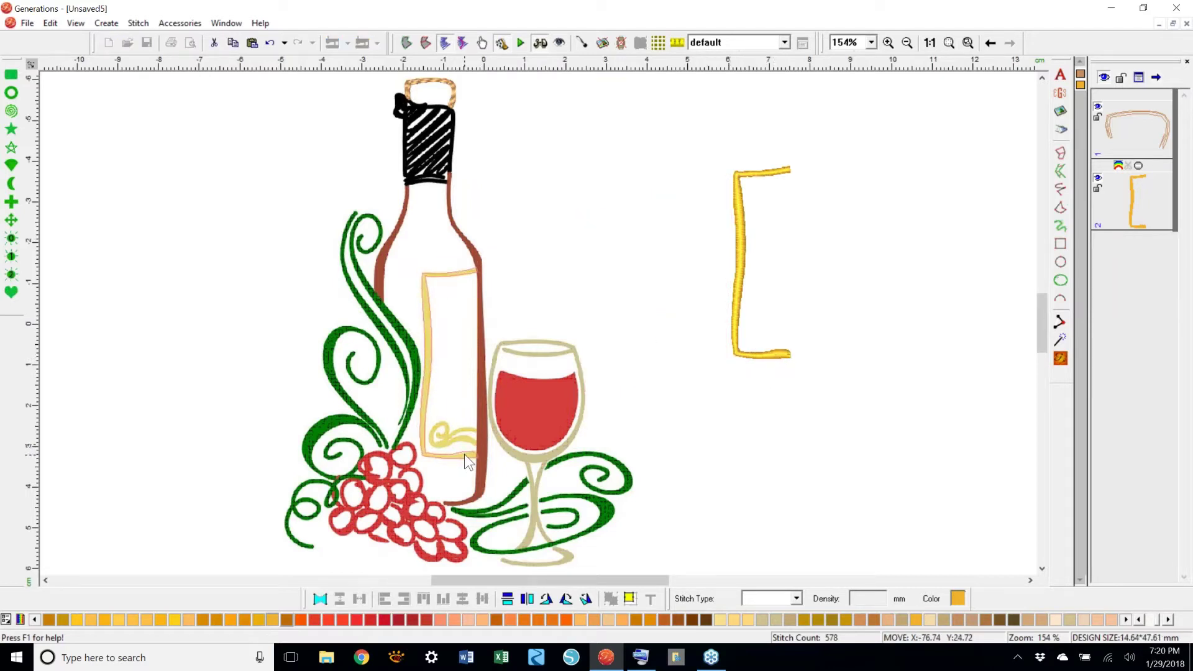
pyautogui.press('Escape')
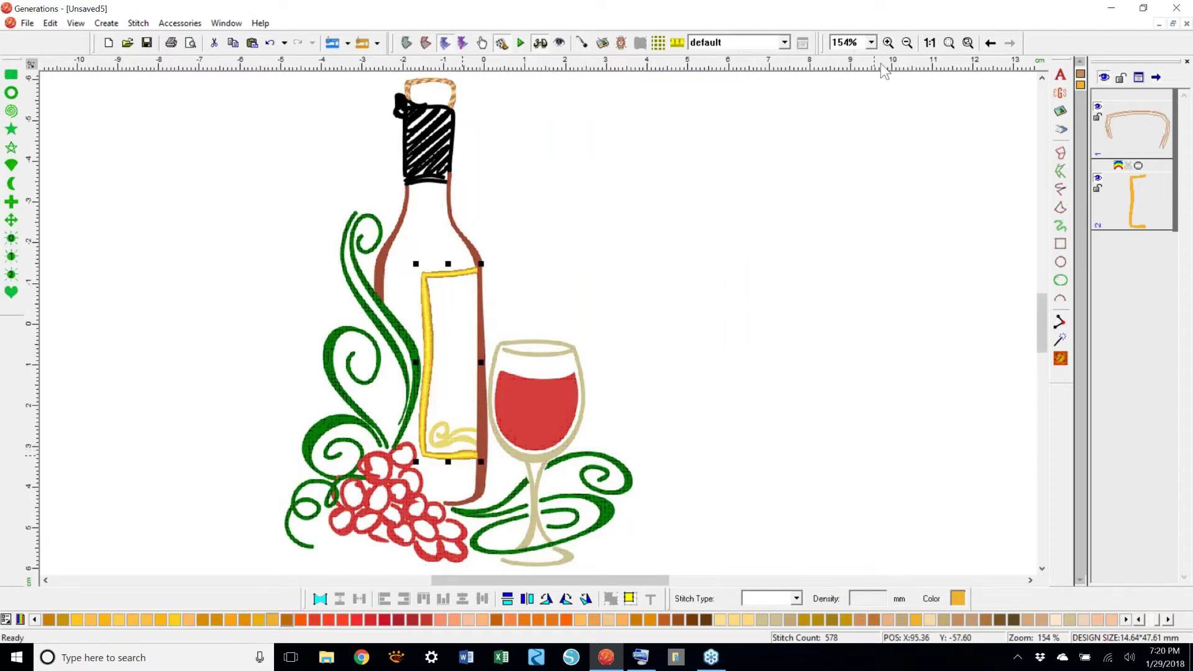
# - Draw a Triple Run freehand line over the satin label border from its lower end to its upper end, about 14 by 45.9 mm
pyautogui.click(871, 42)
pyautogui.click(848, 114)
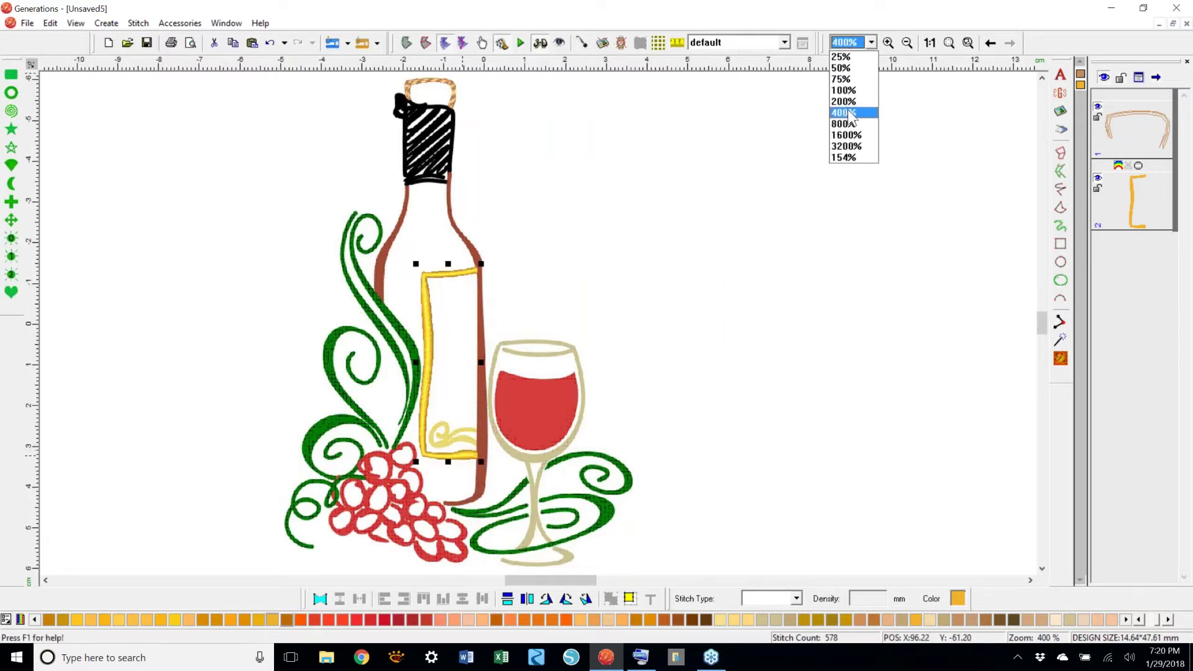
pyautogui.moveTo(1042, 323); pyautogui.dragTo(1043, 336)
pyautogui.moveTo(583, 584); pyautogui.dragTo(565, 588)
pyautogui.hotkey('ctrl', 'f')
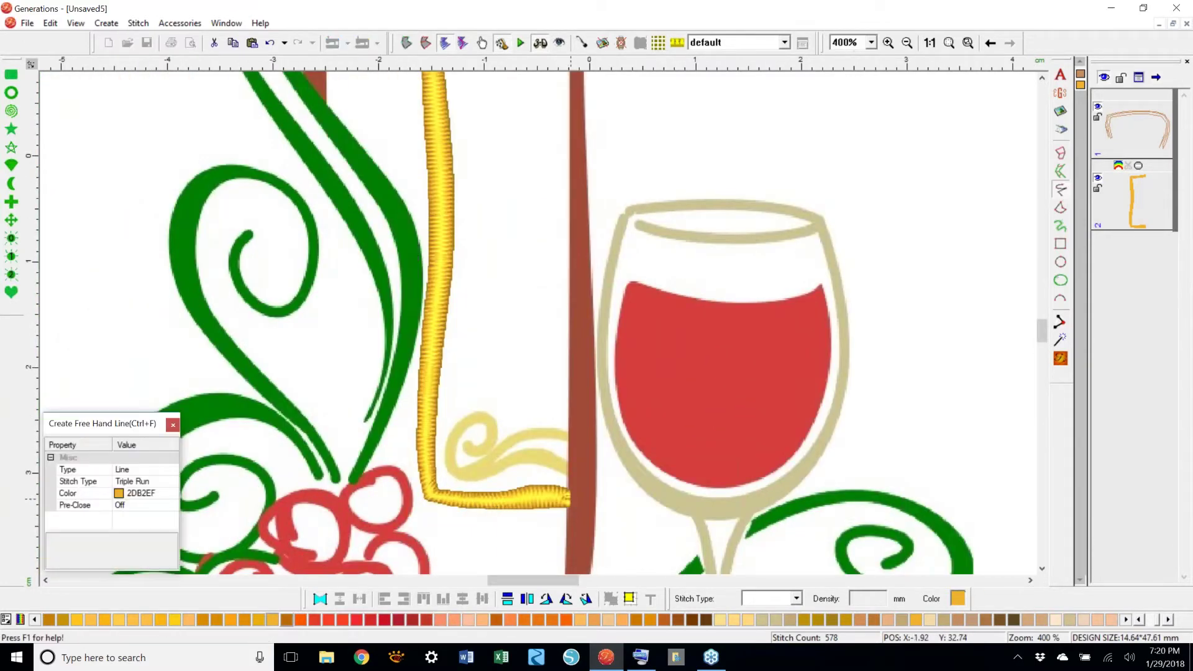
pyautogui.moveTo(569, 498); pyautogui.dragTo(428, 495)
pyautogui.moveTo(425, 454)
pyautogui.mouseDown()
pyautogui.moveTo(441, 265)
pyautogui.moveTo(433, 61)
pyautogui.moveTo(431, 289)
pyautogui.moveTo(573, 266)
pyautogui.mouseUp()
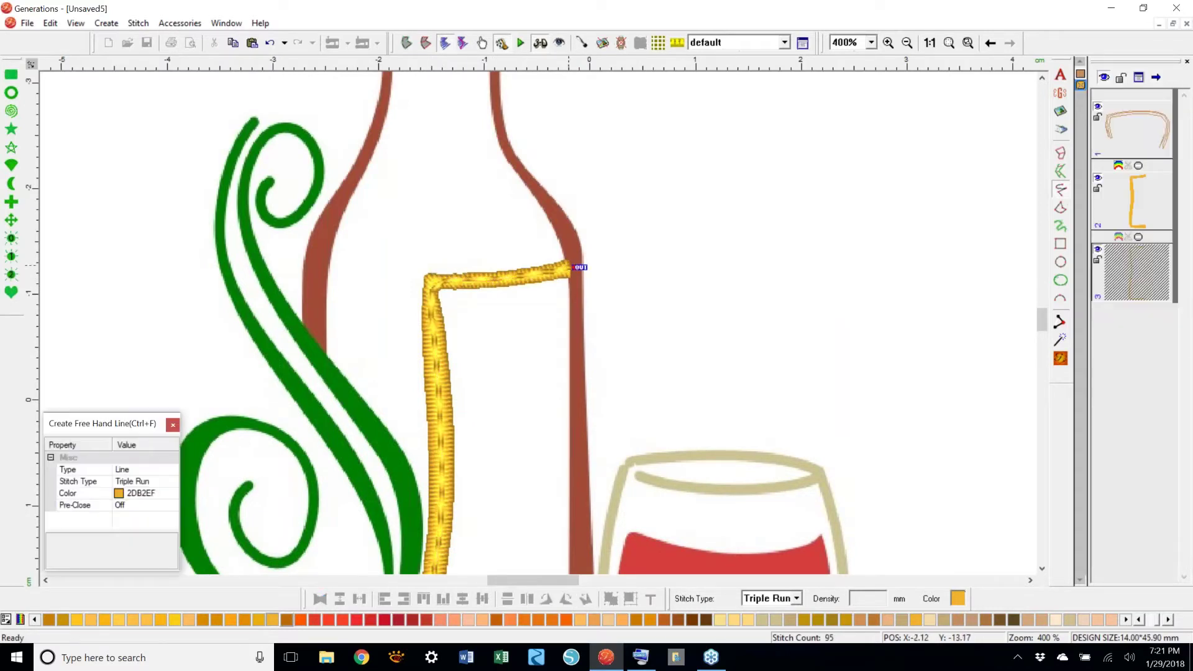
# - Move the exit point of the Triple Run line to the label border's lower end beside its start point and regenerate the stitches
pyautogui.moveTo(1045, 325); pyautogui.dragTo(1040, 330)
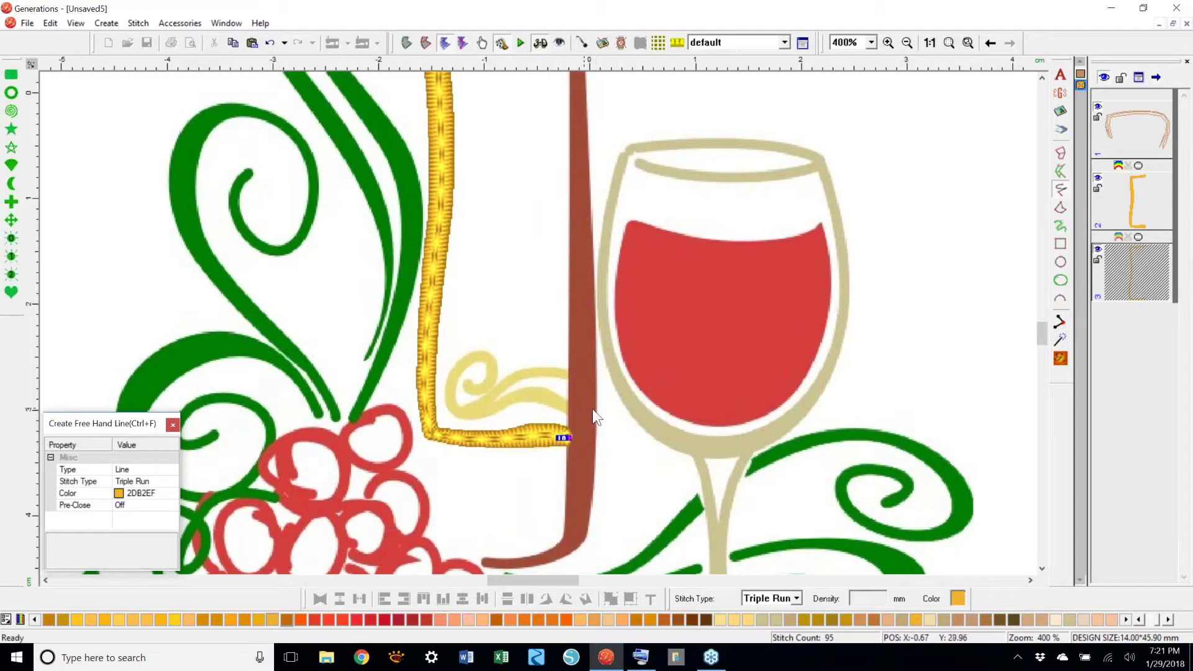
pyautogui.click(949, 44)
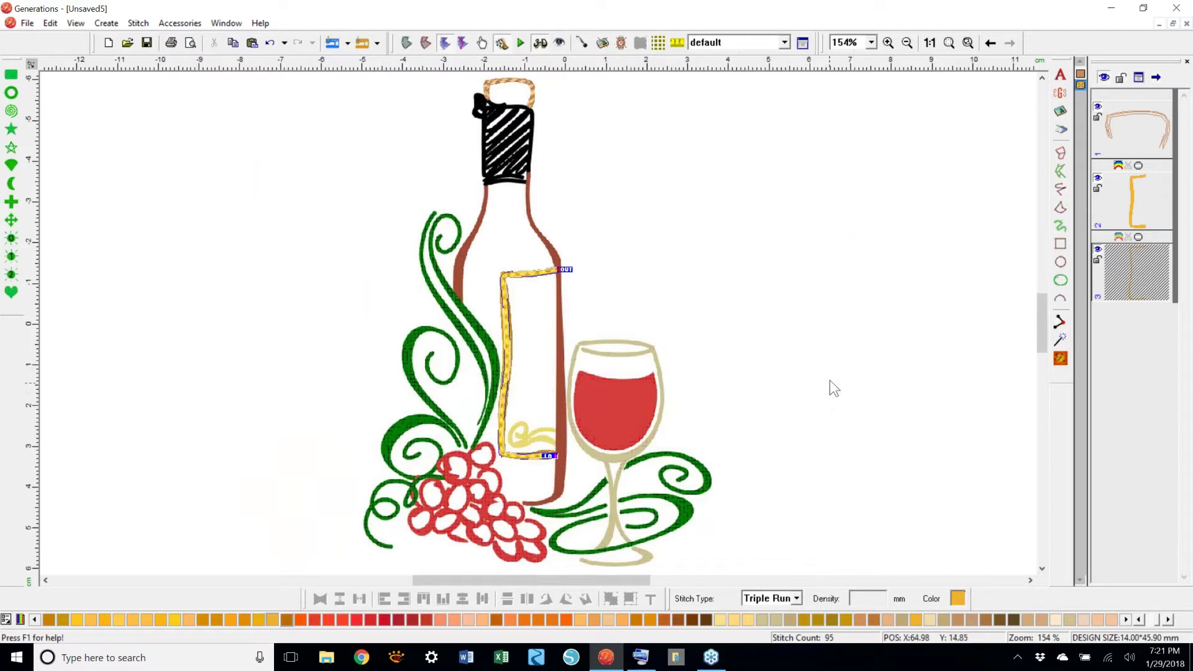
pyautogui.click(1133, 216)
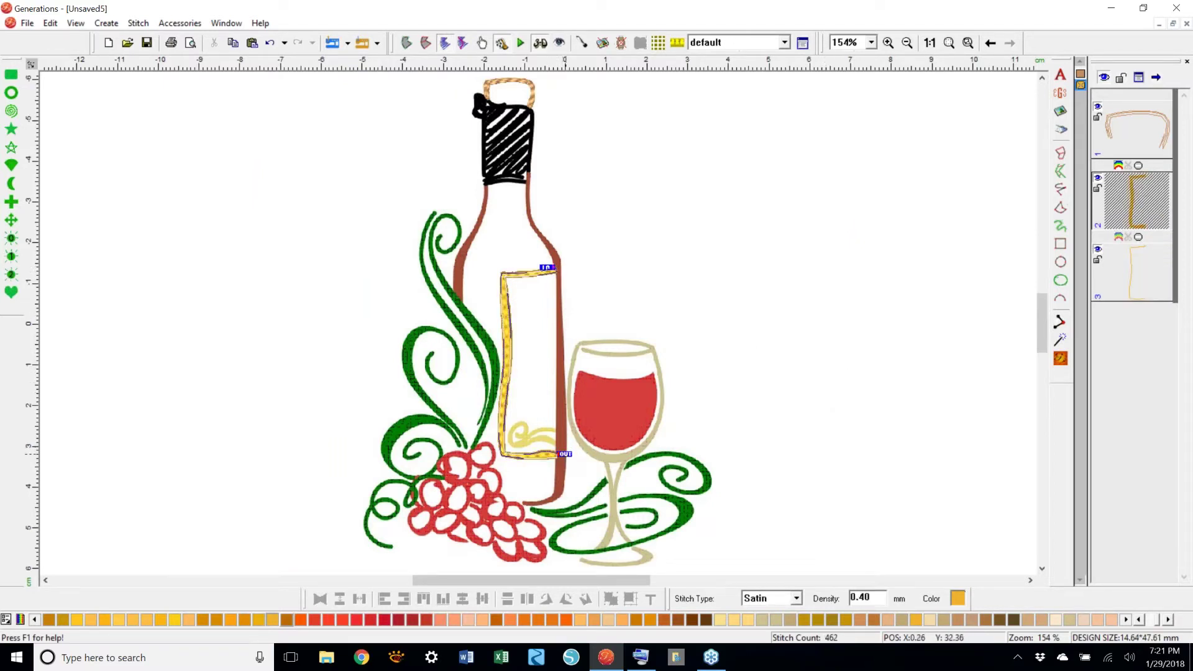
pyautogui.click(1133, 277)
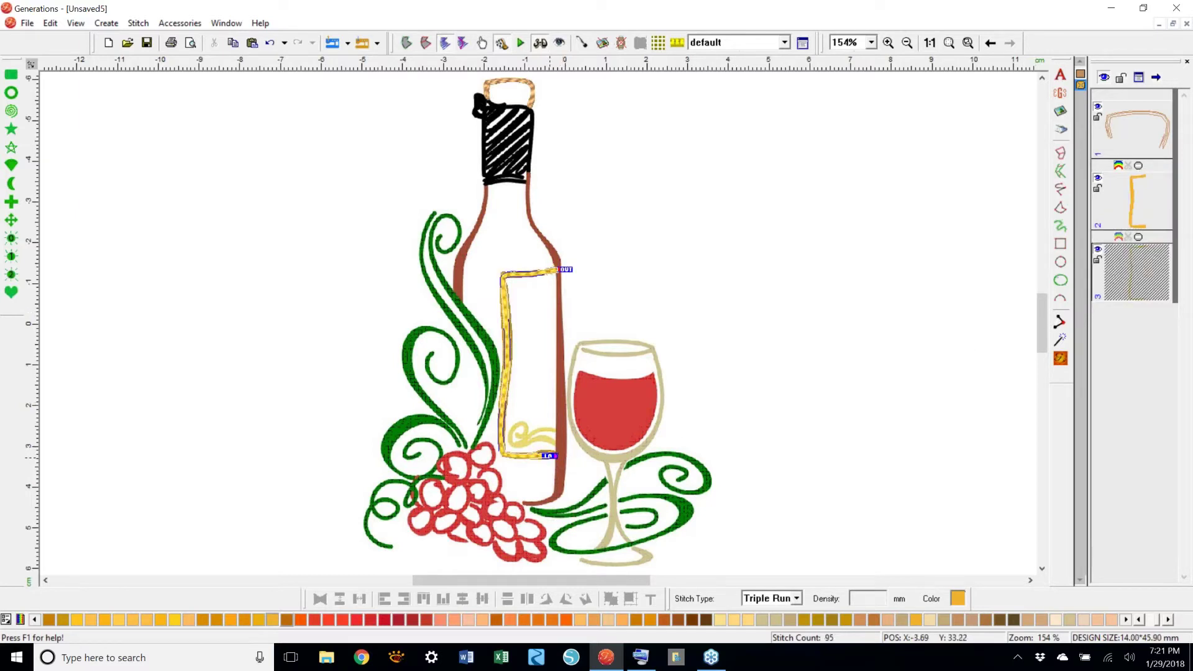
pyautogui.moveTo(566, 267)
pyautogui.mouseDown()
pyautogui.moveTo(546, 381)
pyautogui.moveTo(552, 458)
pyautogui.mouseUp()
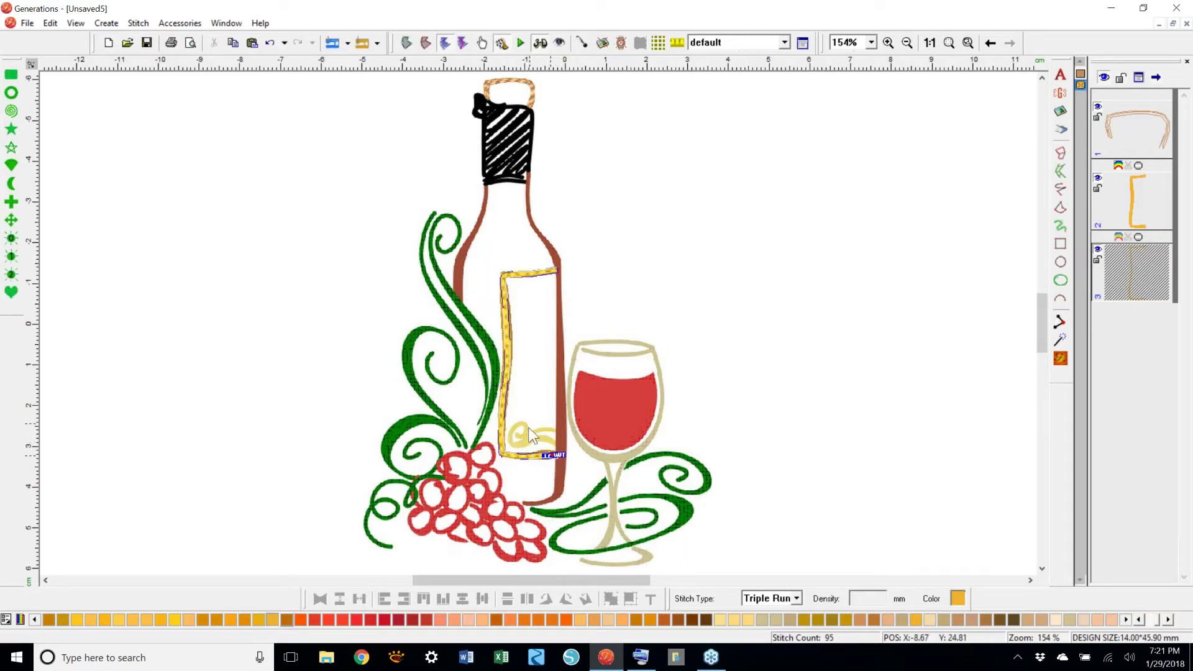
pyautogui.click(1061, 358)
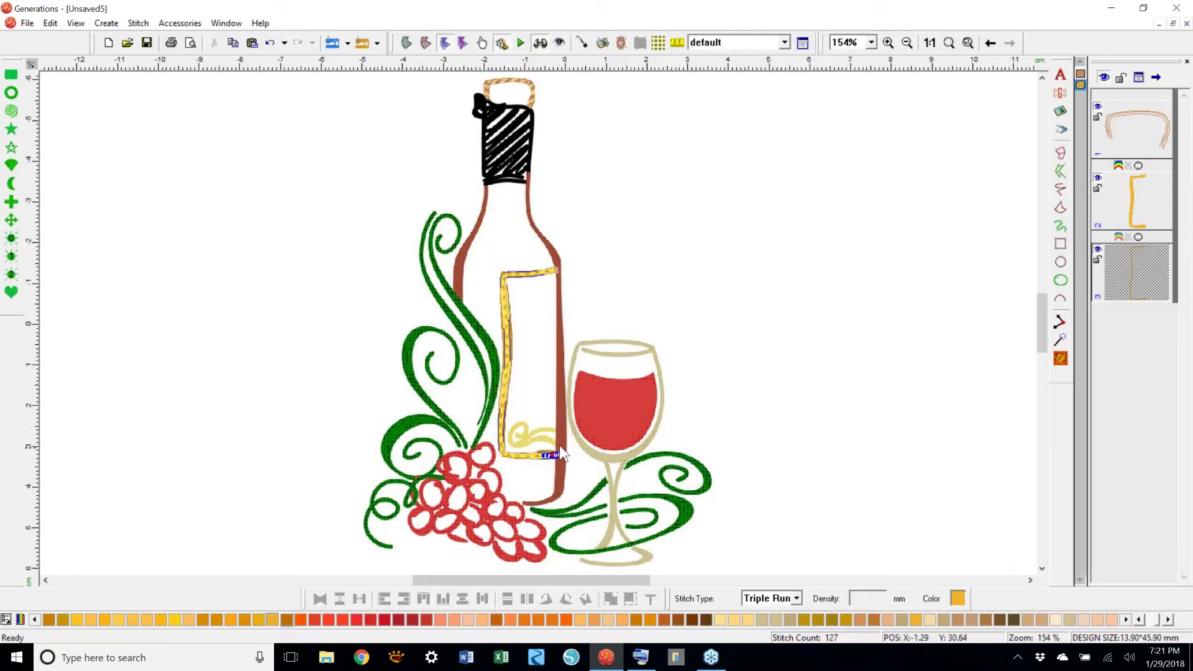
# - Move the Triple Run line's exit point back to the upper end of the label border
pyautogui.click(872, 42)
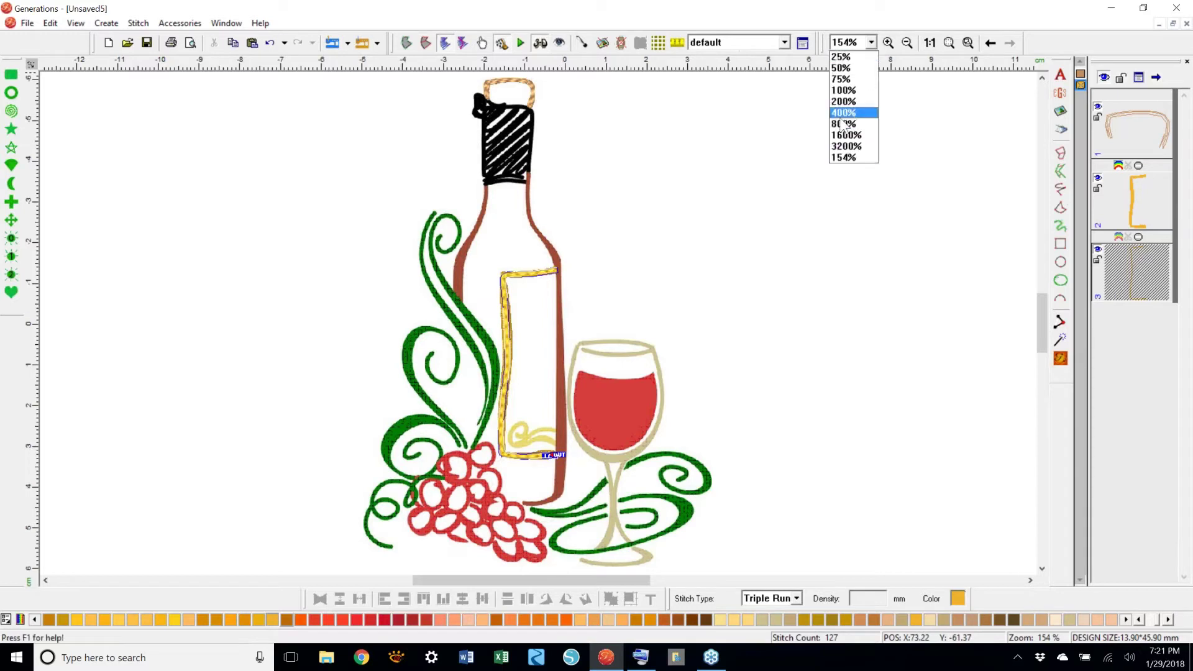
pyautogui.click(883, 281)
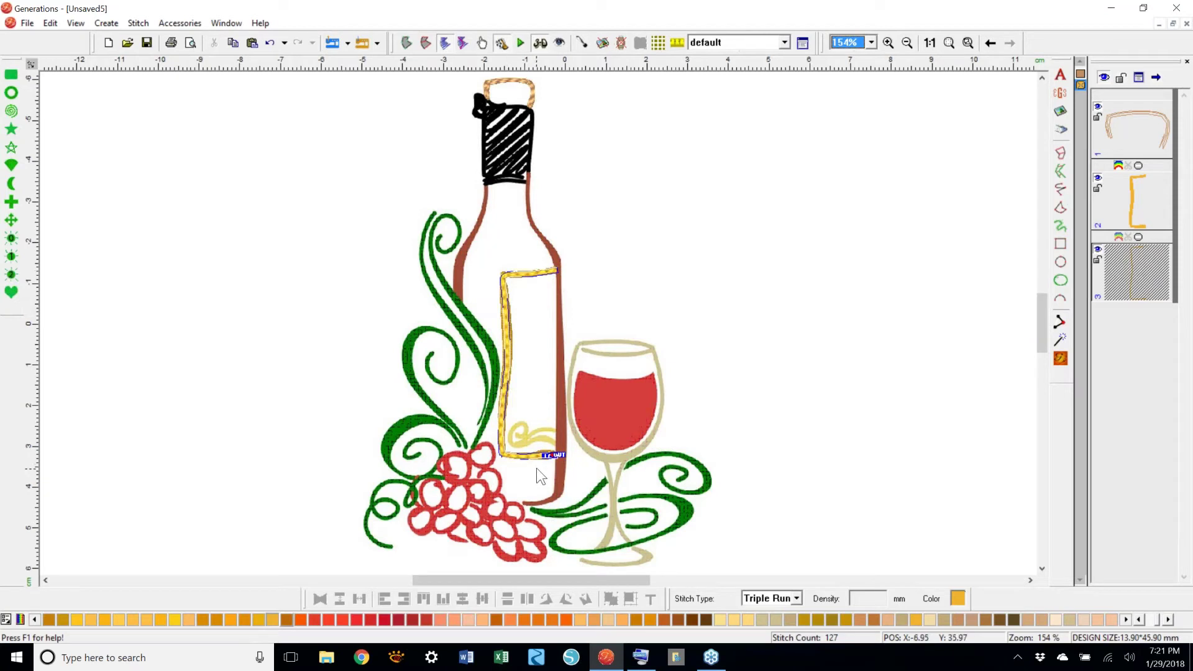
pyautogui.click(557, 280)
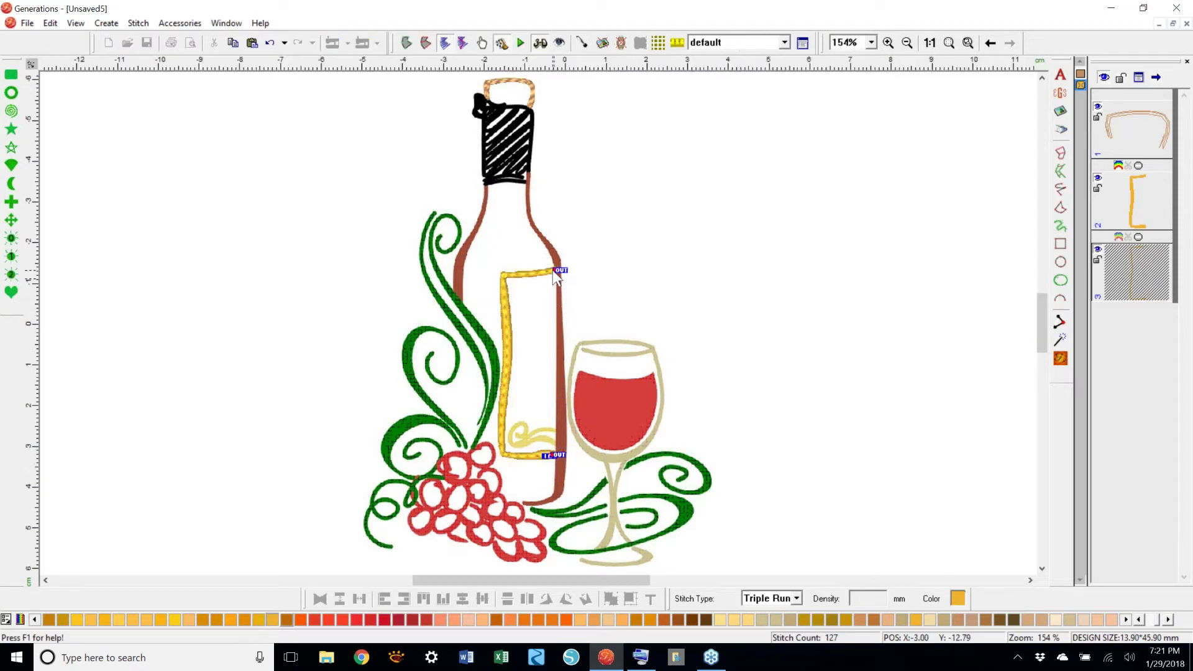
# - Draw a freehand line about 1.4 by 43 mm down the bottle's right side from the label border's upper end to the scroll, with stitch type Run
pyautogui.click(872, 43)
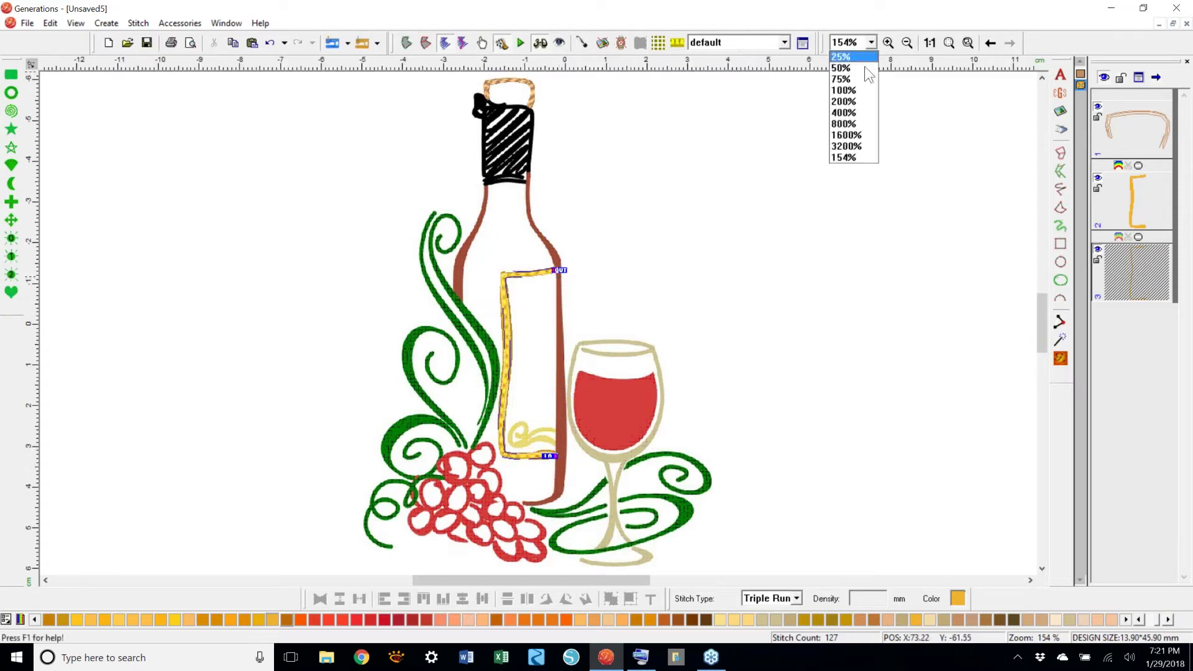
pyautogui.click(849, 113)
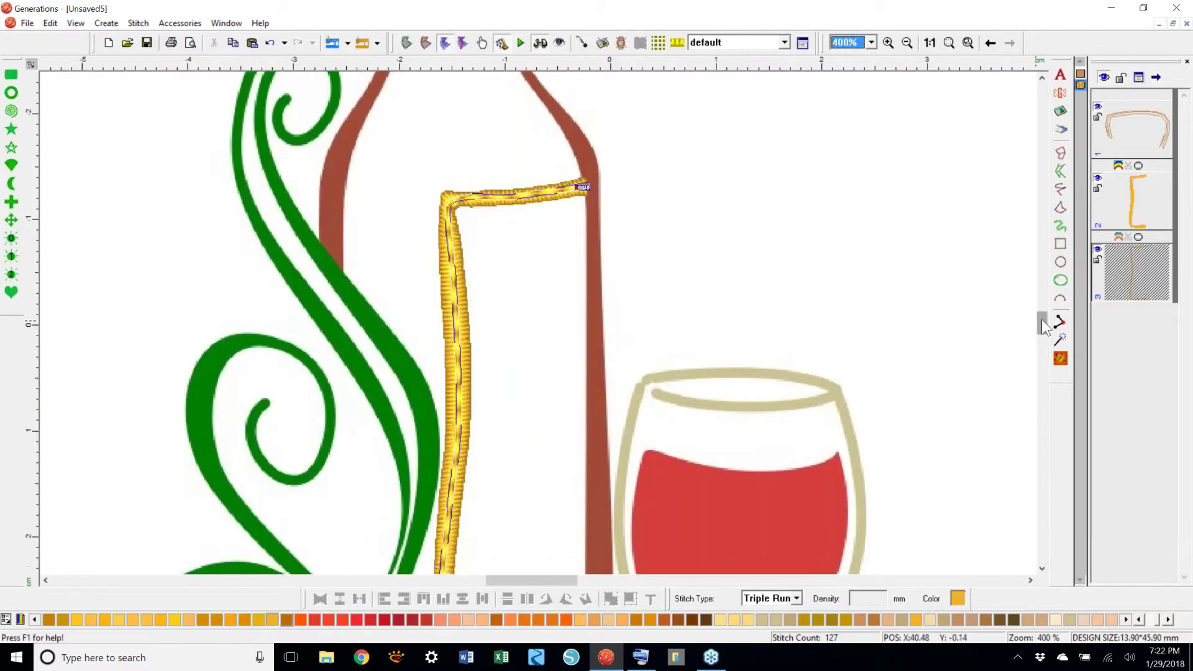
pyautogui.click(1061, 189)
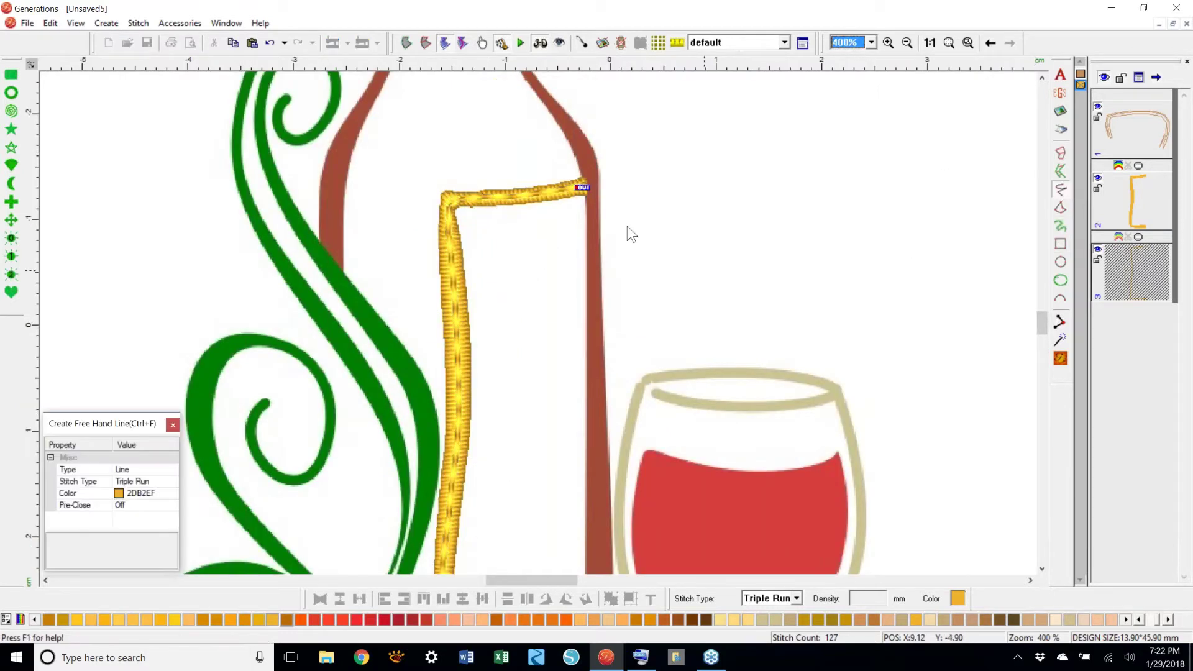
pyautogui.moveTo(588, 185); pyautogui.dragTo(590, 212)
pyautogui.click(593, 235)
pyautogui.click(595, 351)
pyautogui.click(598, 484)
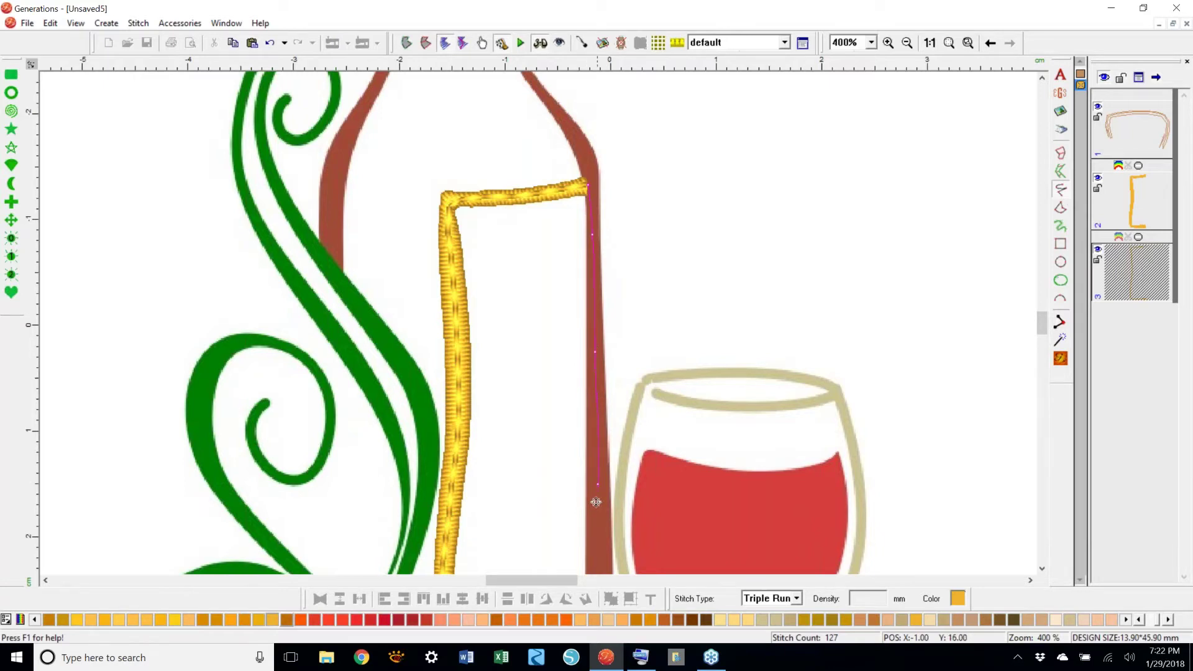
pyautogui.click(597, 347)
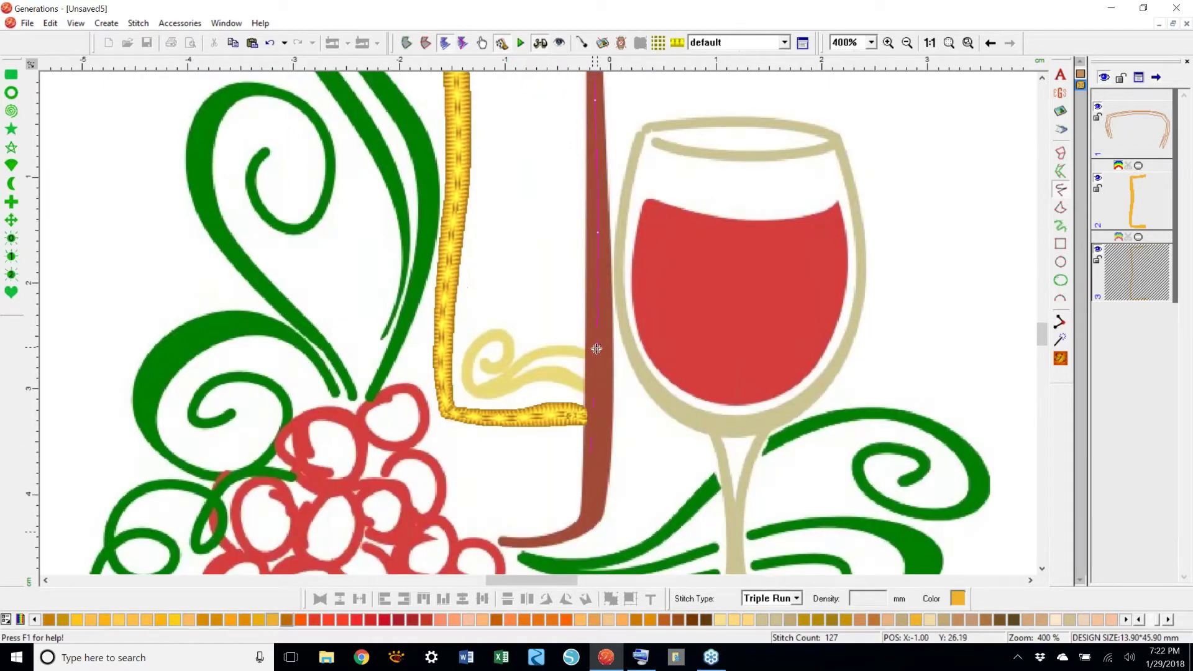
pyautogui.rightClick(586, 386)
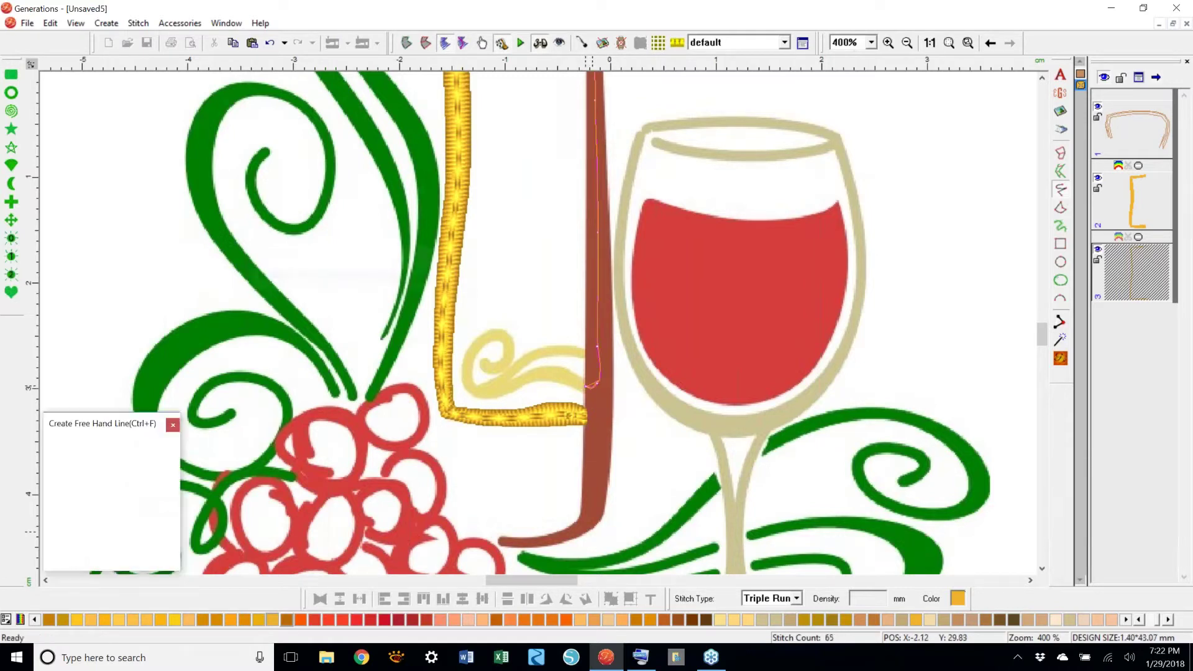
pyautogui.click(796, 598)
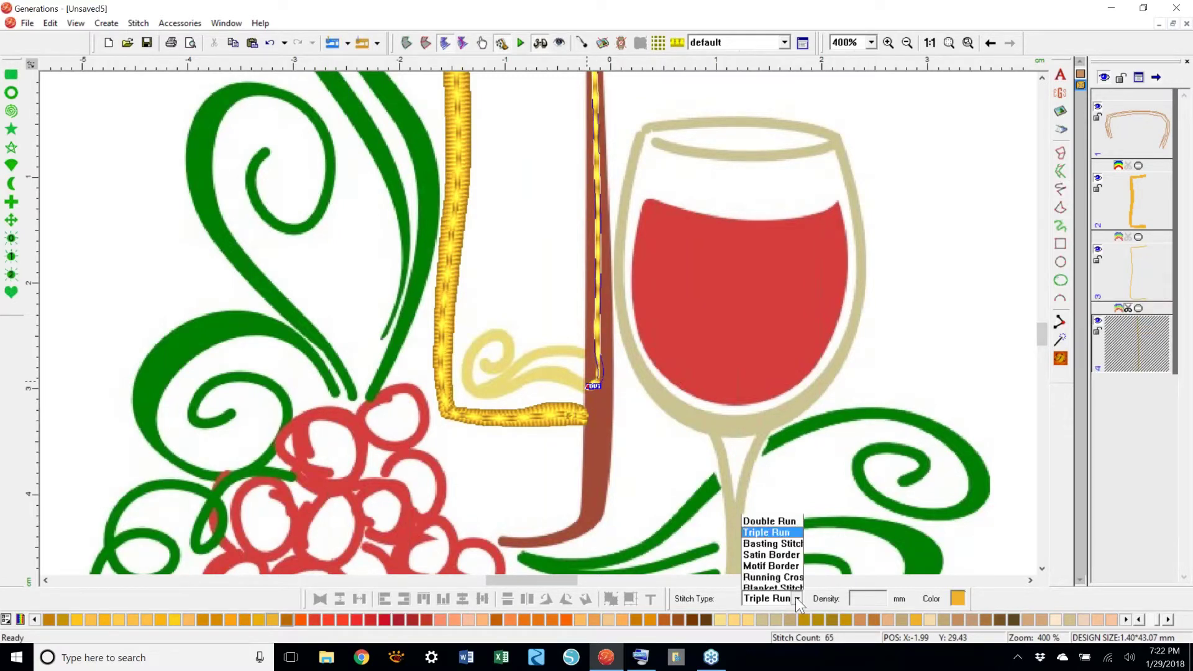
pyautogui.click(763, 485)
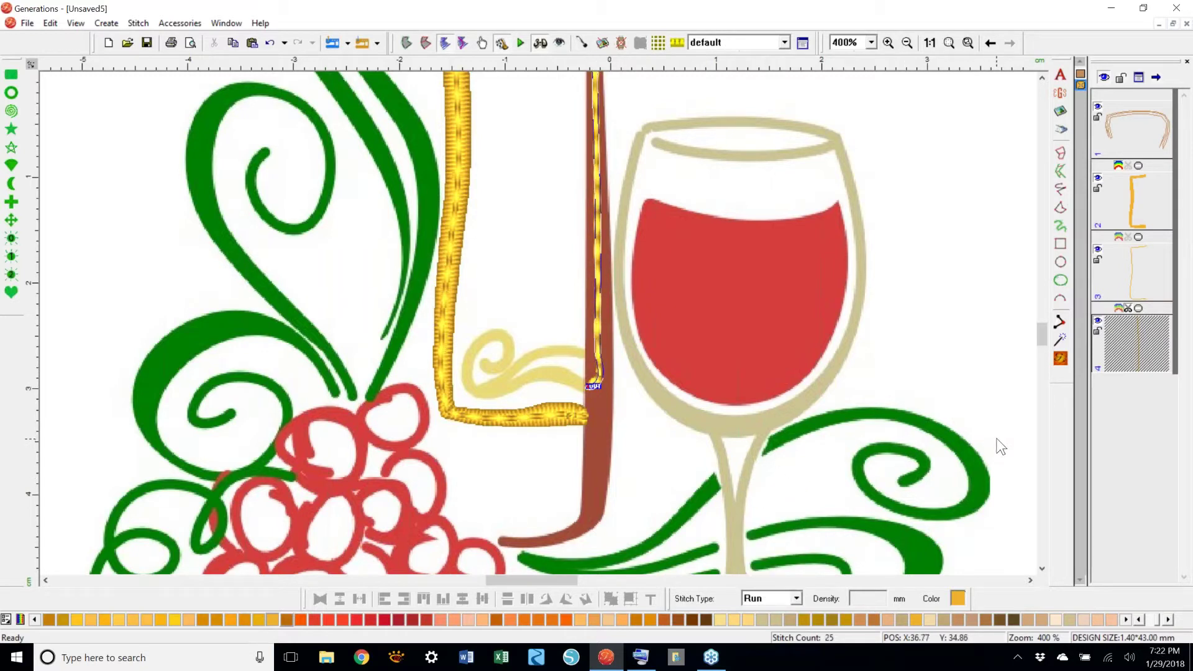
# - Draw a Triple Run freehand line along the label scroll's lower edge and around its curl, about 11.9 by 5.8 mm
pyautogui.click(1062, 189)
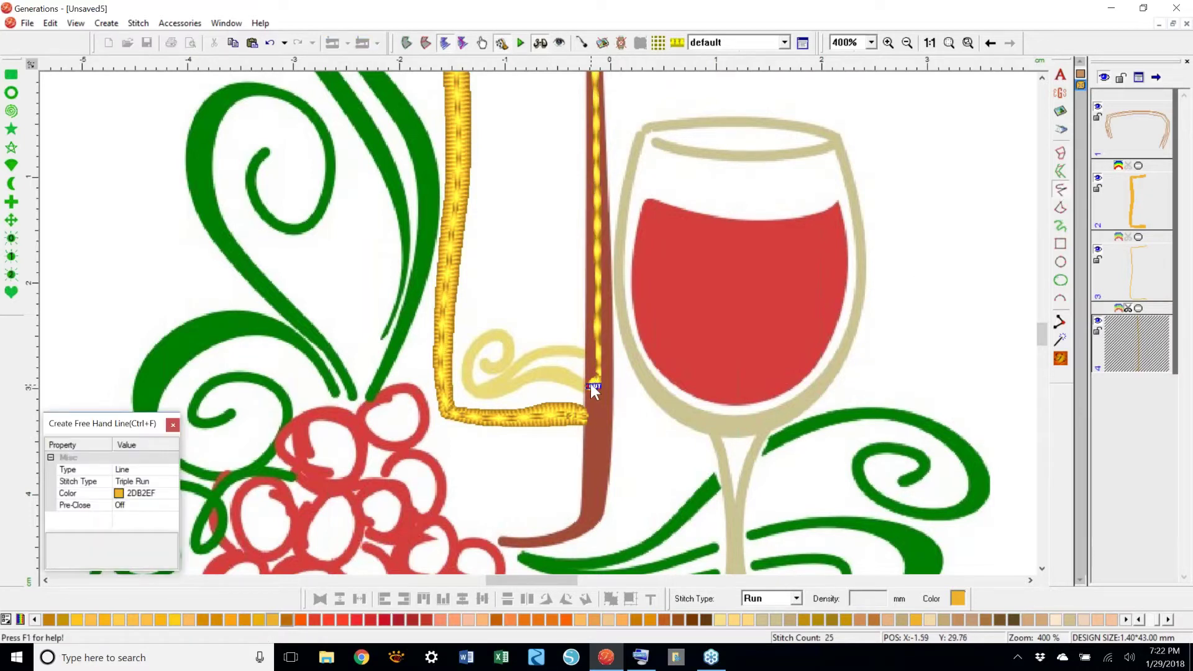
pyautogui.click(592, 383)
pyautogui.click(550, 374)
pyautogui.click(508, 388)
pyautogui.click(471, 391)
pyautogui.click(465, 364)
pyautogui.click(480, 337)
pyautogui.click(510, 336)
pyautogui.click(510, 356)
pyautogui.click(497, 368)
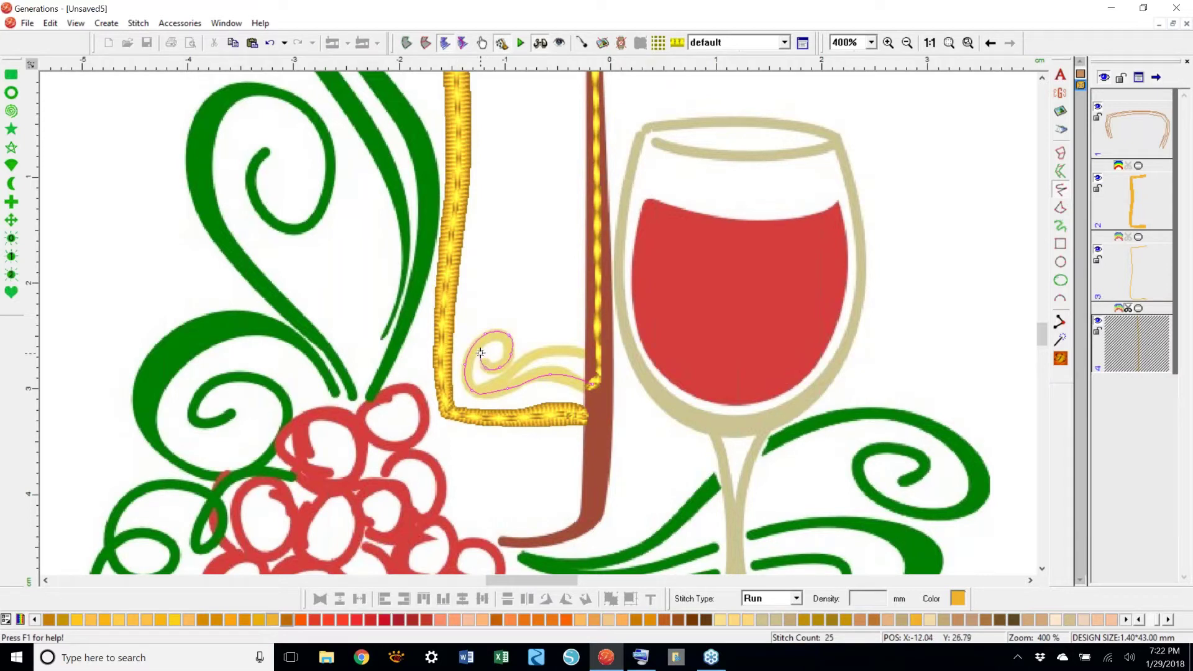
pyautogui.doubleClick(481, 353)
# - Draw a second Triple Run freehand line along the label scroll's upper wave, from the curl to the bottle's right side
pyautogui.click(519, 364)
pyautogui.click(547, 351)
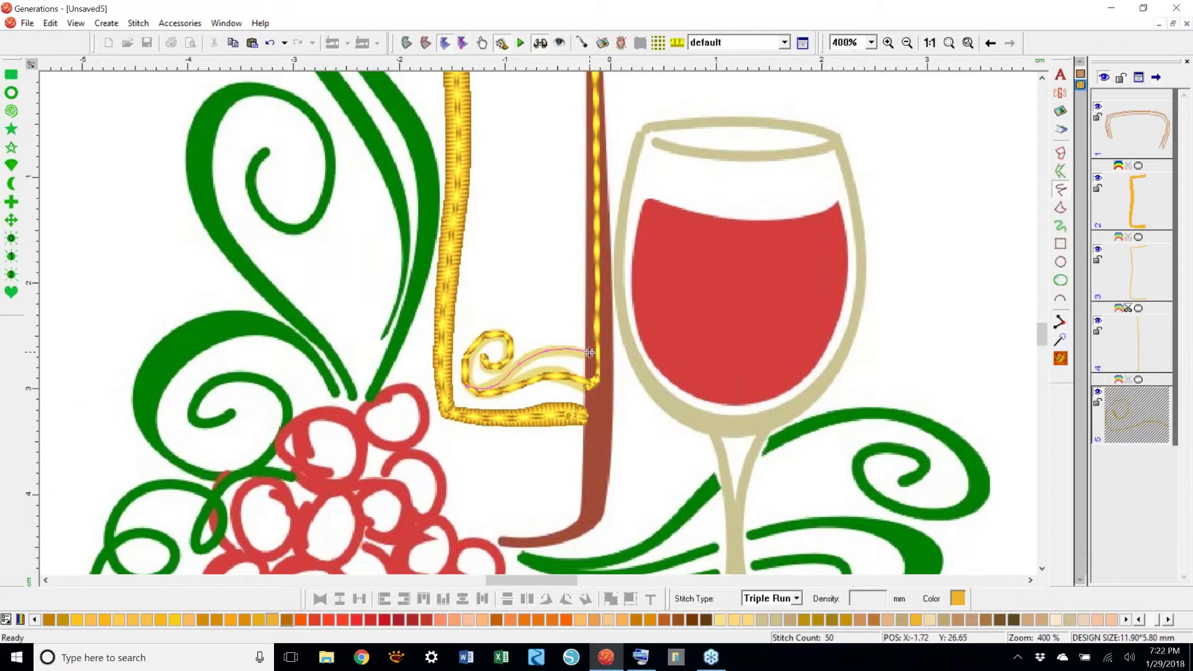
pyautogui.doubleClick(590, 353)
# - Select both Triple Run scroll lines and merge their outlines into one object
pyautogui.click(1144, 415)
pyautogui.keyDown('ctrl'); pyautogui.click(1143, 491); pyautogui.keyUp('ctrl')
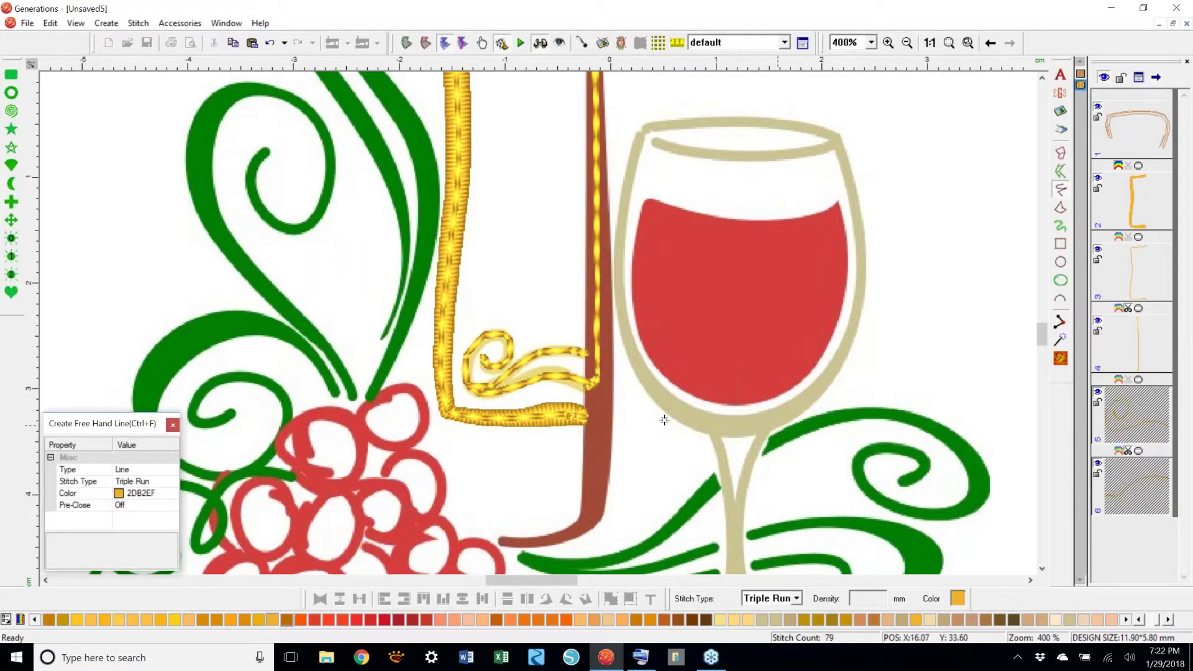
pyautogui.click(405, 45)
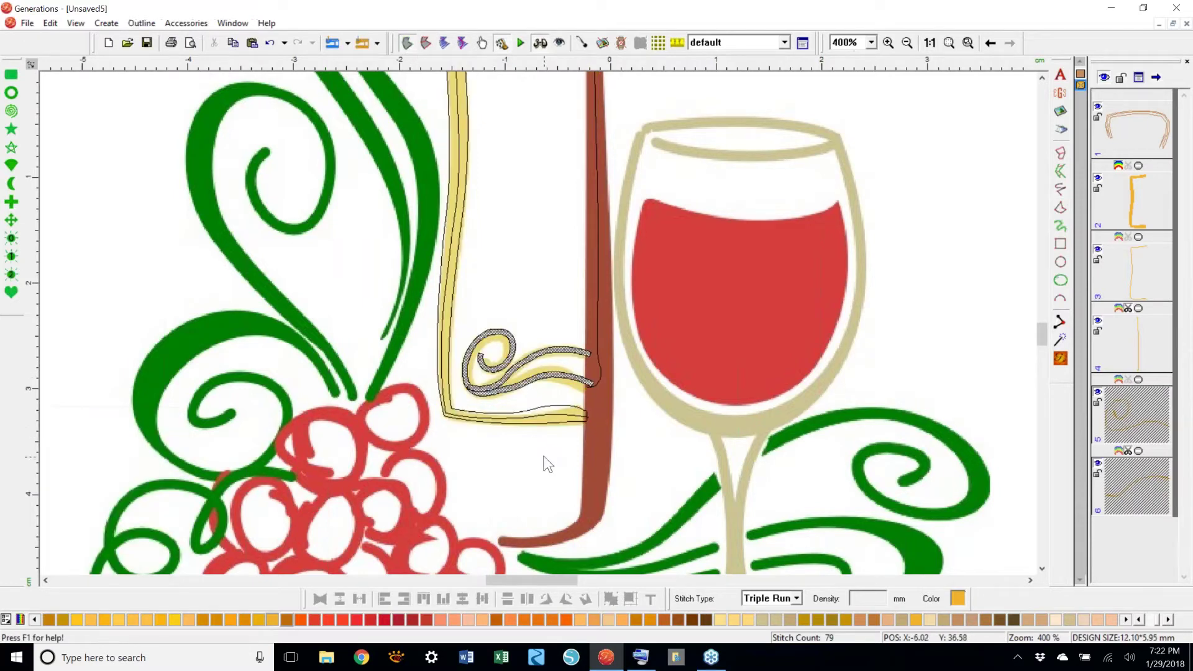
pyautogui.rightClick(500, 382)
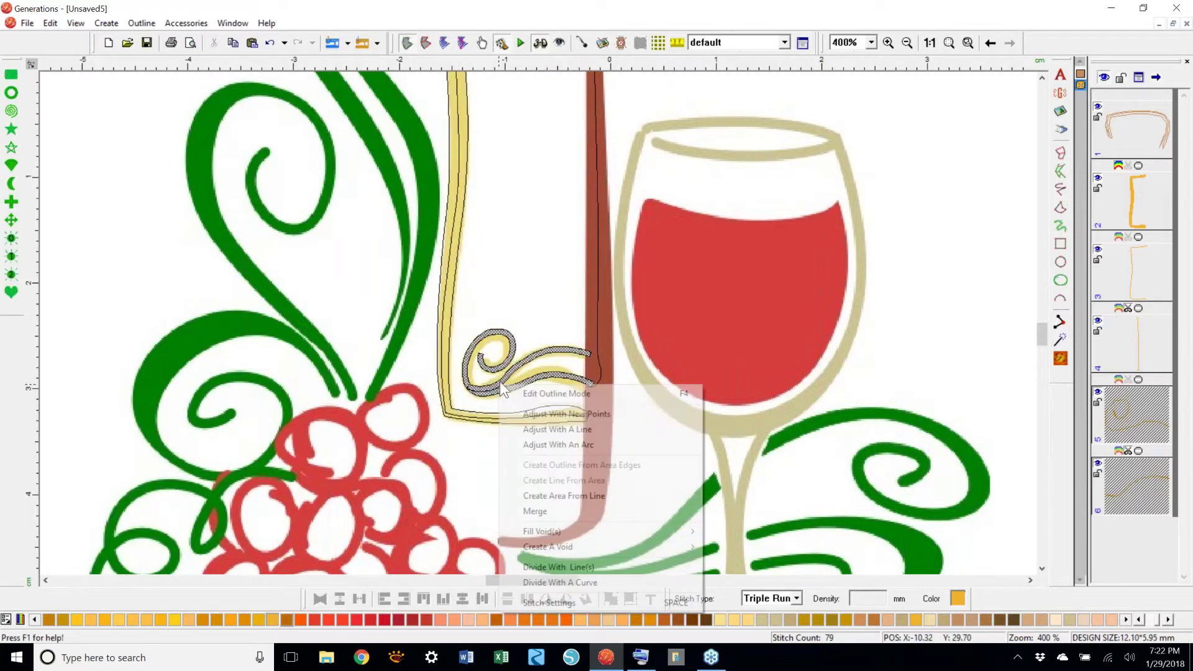
pyautogui.click(535, 510)
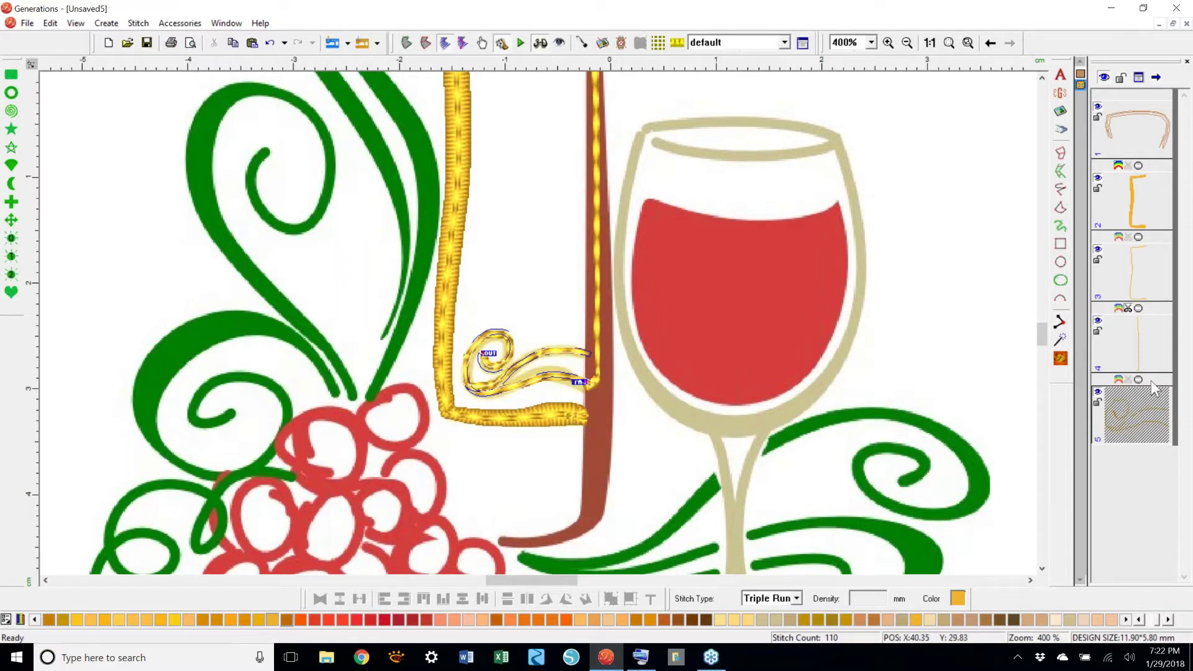
pyautogui.click(1140, 337)
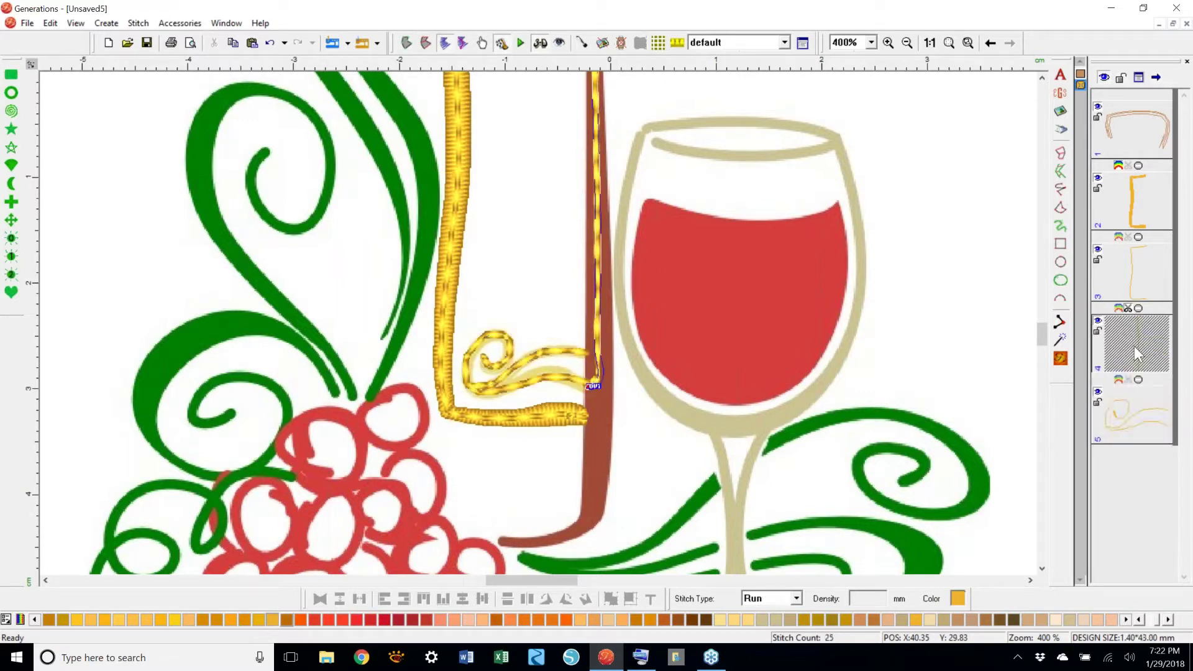
pyautogui.click(1132, 416)
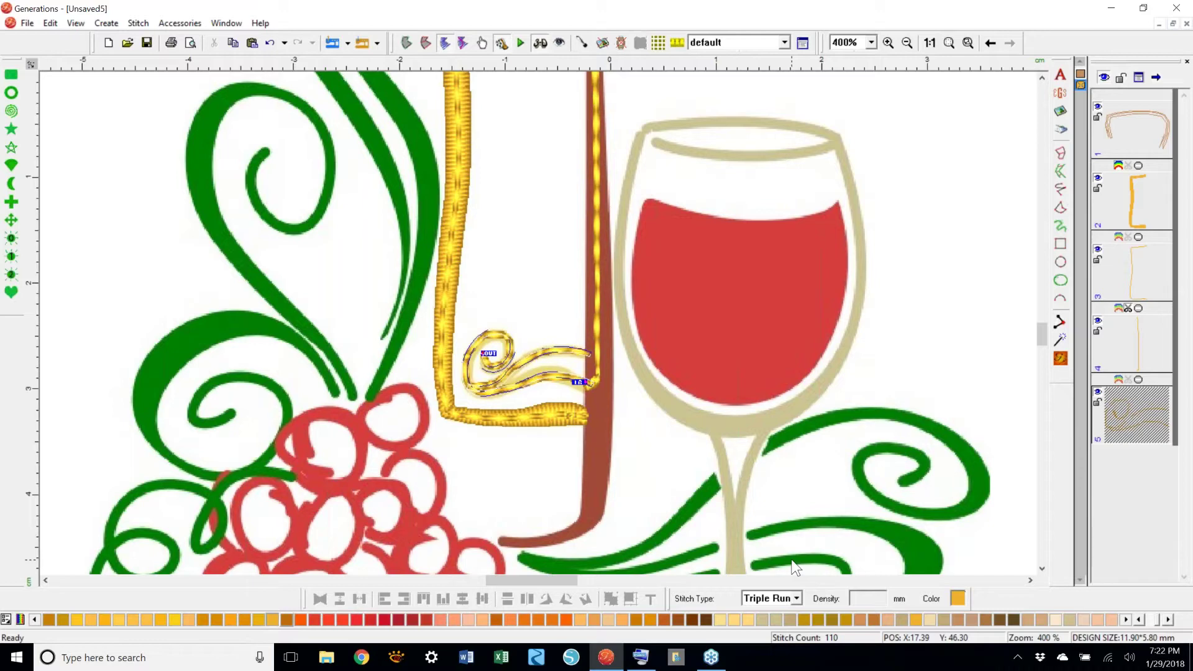
pyautogui.click(949, 42)
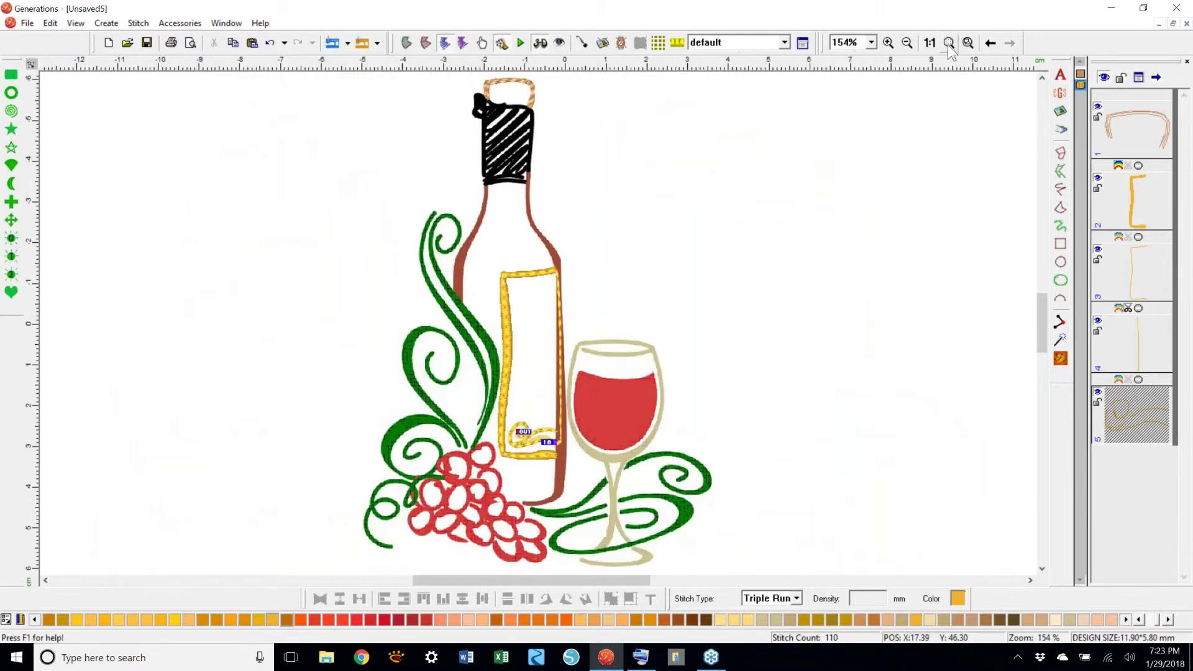
# - Clear the selection and choose a dark burgundy thread as the active color from the reds of the palette
pyautogui.click(848, 366)
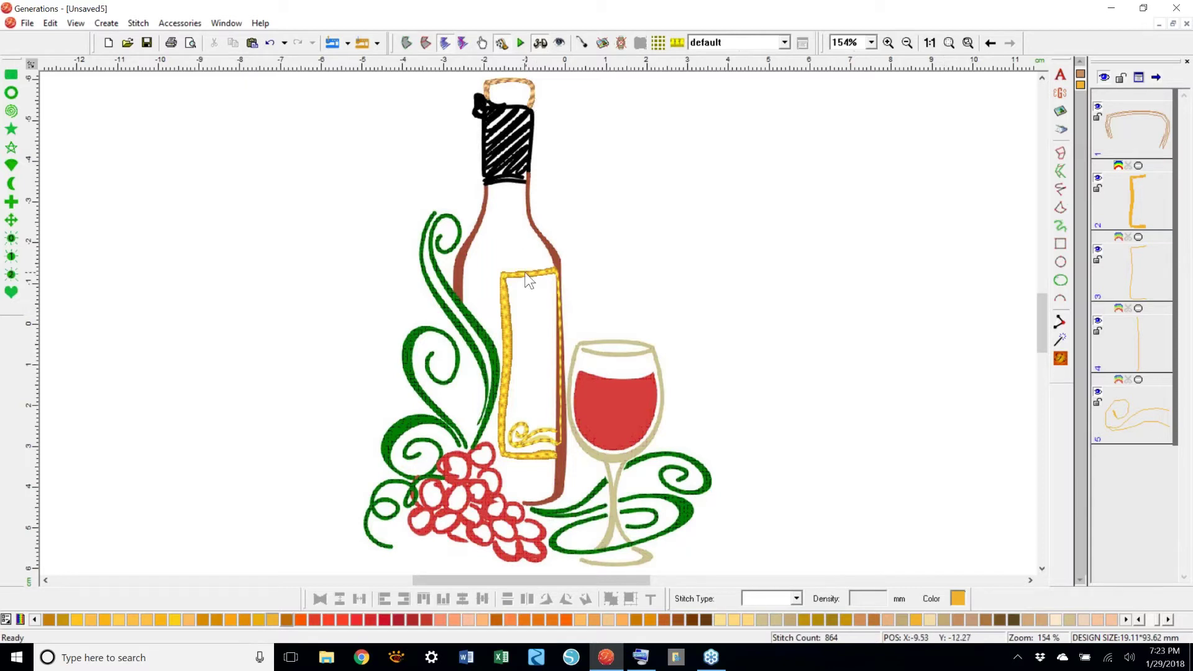
pyautogui.click(871, 42)
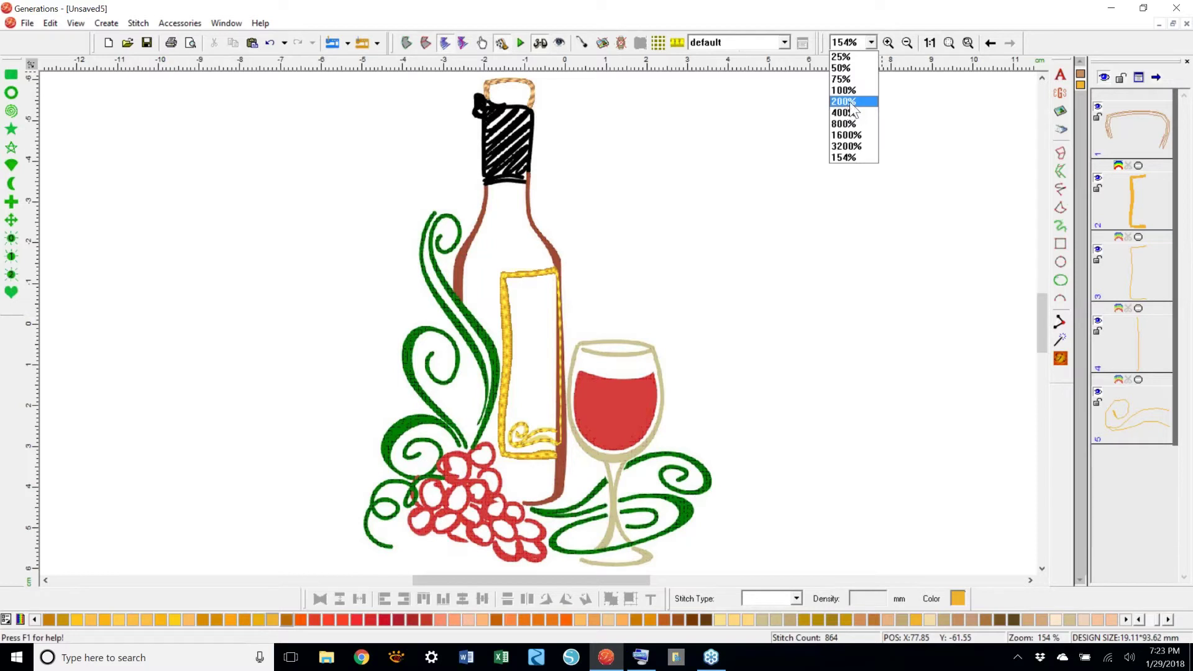
pyautogui.click(809, 251)
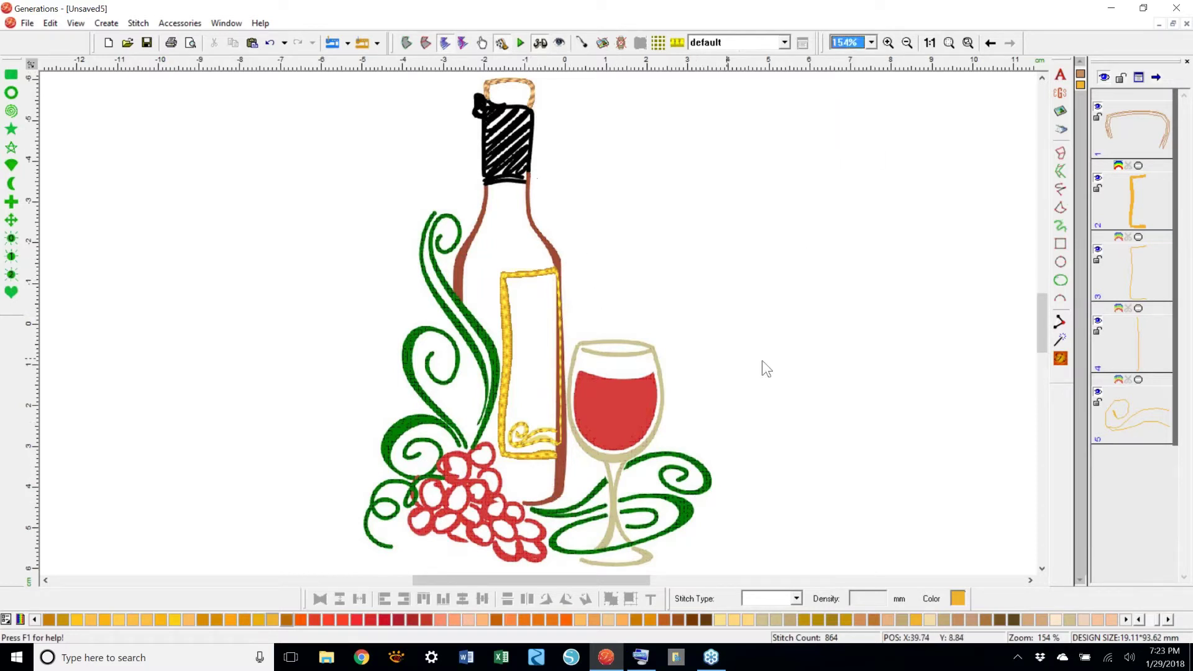
pyautogui.click(1138, 619)
pyautogui.click(1139, 619)
pyautogui.click(1139, 619)
pyautogui.click(1139, 619)
pyautogui.click(1140, 619)
pyautogui.click(1140, 619)
pyautogui.click(1140, 619)
pyautogui.click(1140, 619)
pyautogui.click(1141, 620)
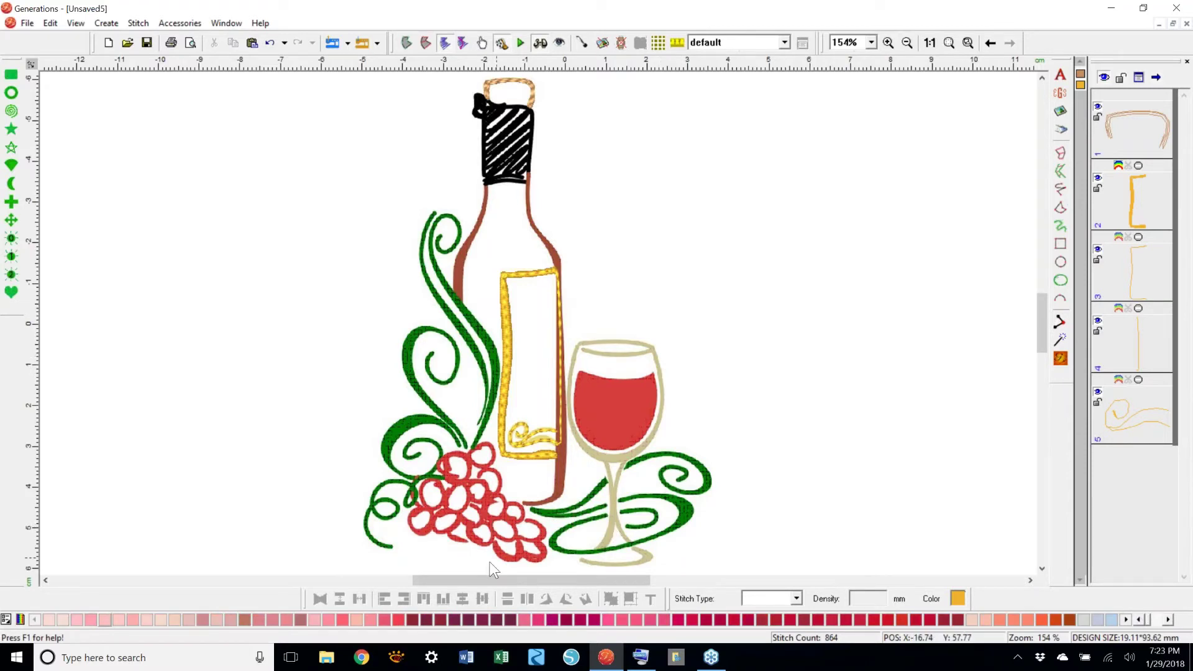
pyautogui.click(483, 619)
# - Start a burgundy Satin Side to Side column at the tip of the bottle's base curve and trace it partway up the right side
pyautogui.click(853, 43)
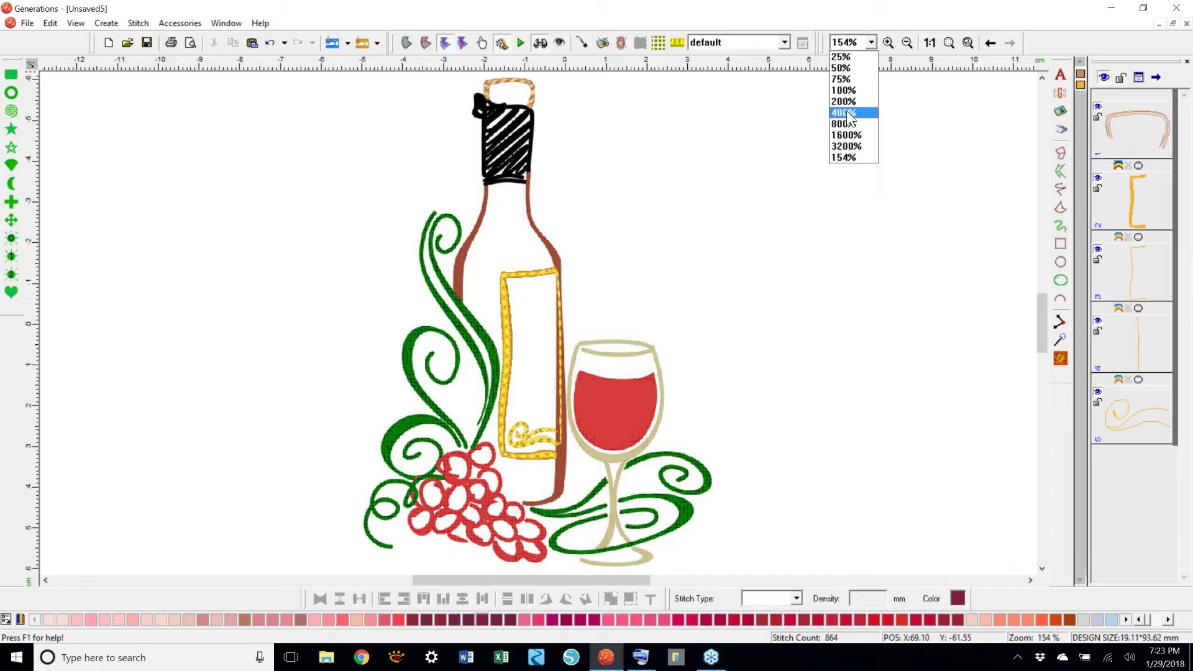
pyautogui.click(844, 113)
pyautogui.scroll(5, 1043, 322)
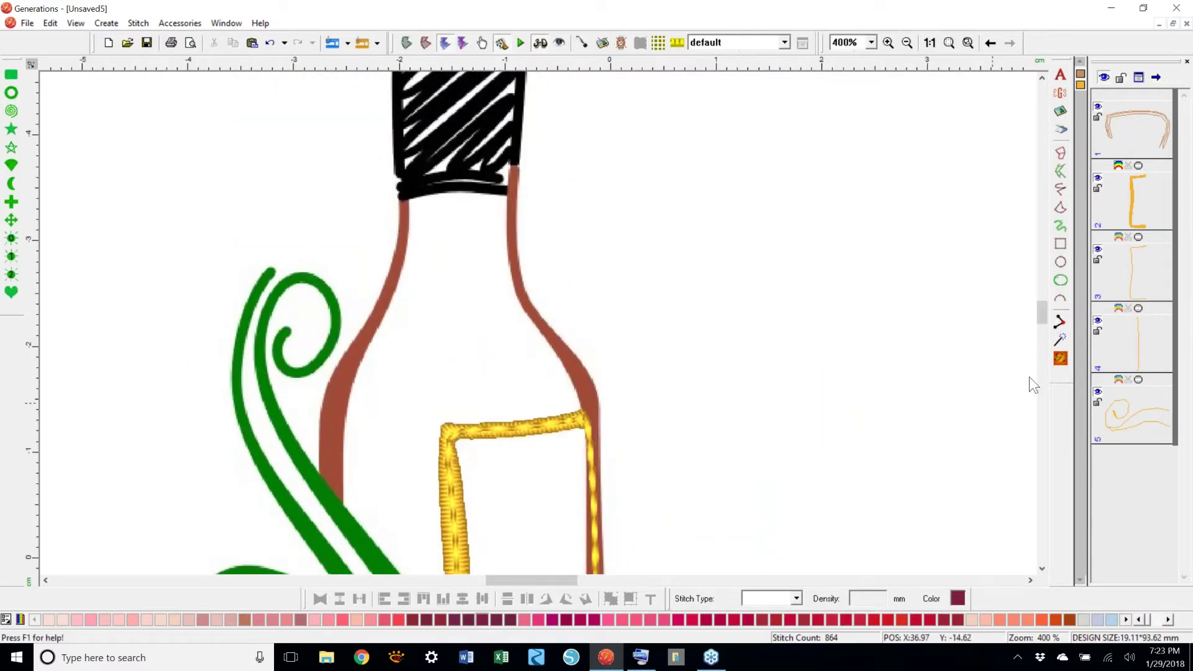
pyautogui.moveTo(1043, 313); pyautogui.dragTo(1042, 335)
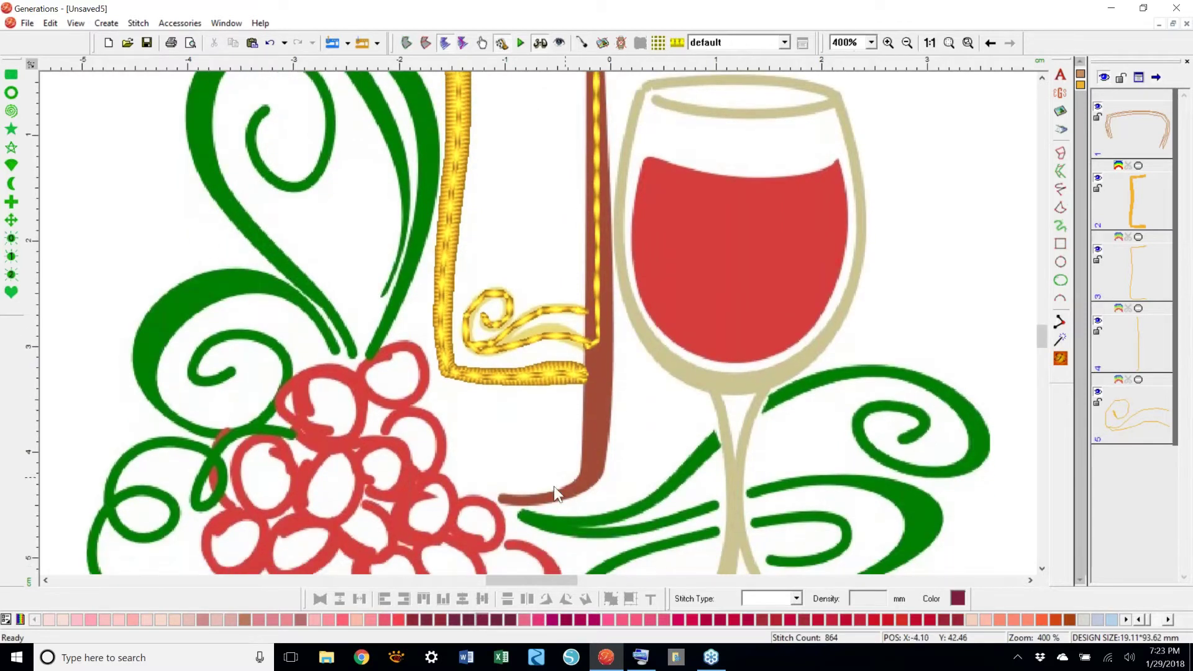
pyautogui.click(1061, 153)
pyautogui.click(498, 498)
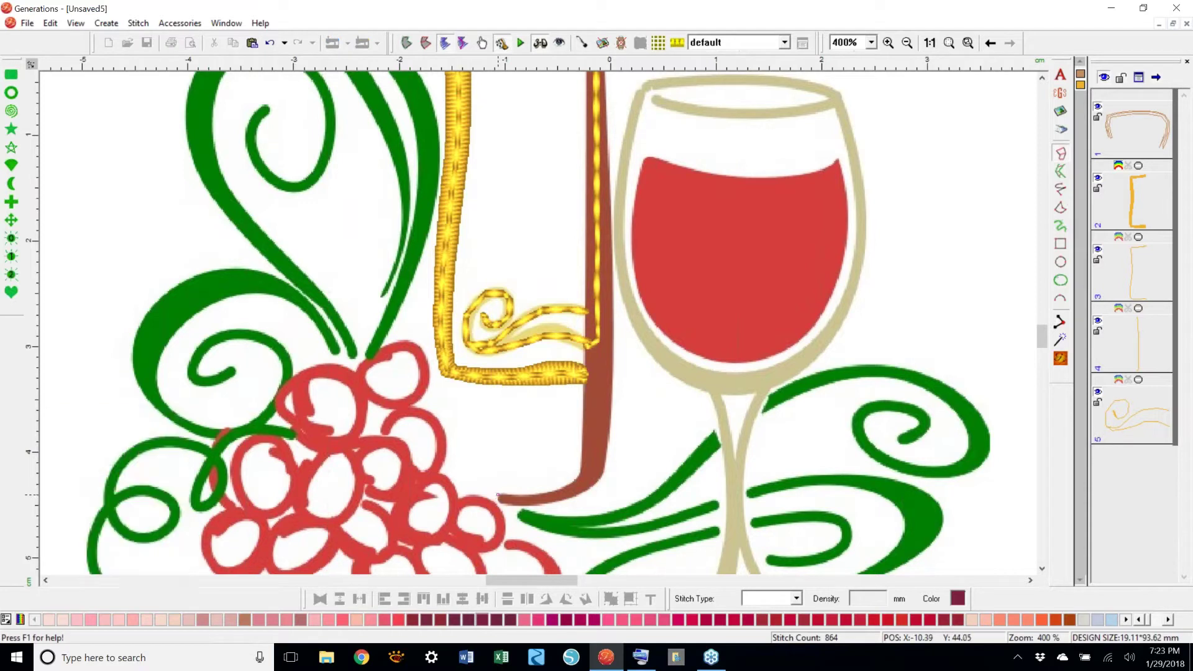
pyautogui.click(531, 501)
pyautogui.click(564, 494)
pyautogui.click(586, 480)
pyautogui.click(596, 462)
pyautogui.click(584, 416)
pyautogui.click(585, 340)
pyautogui.click(613, 340)
pyautogui.click(586, 240)
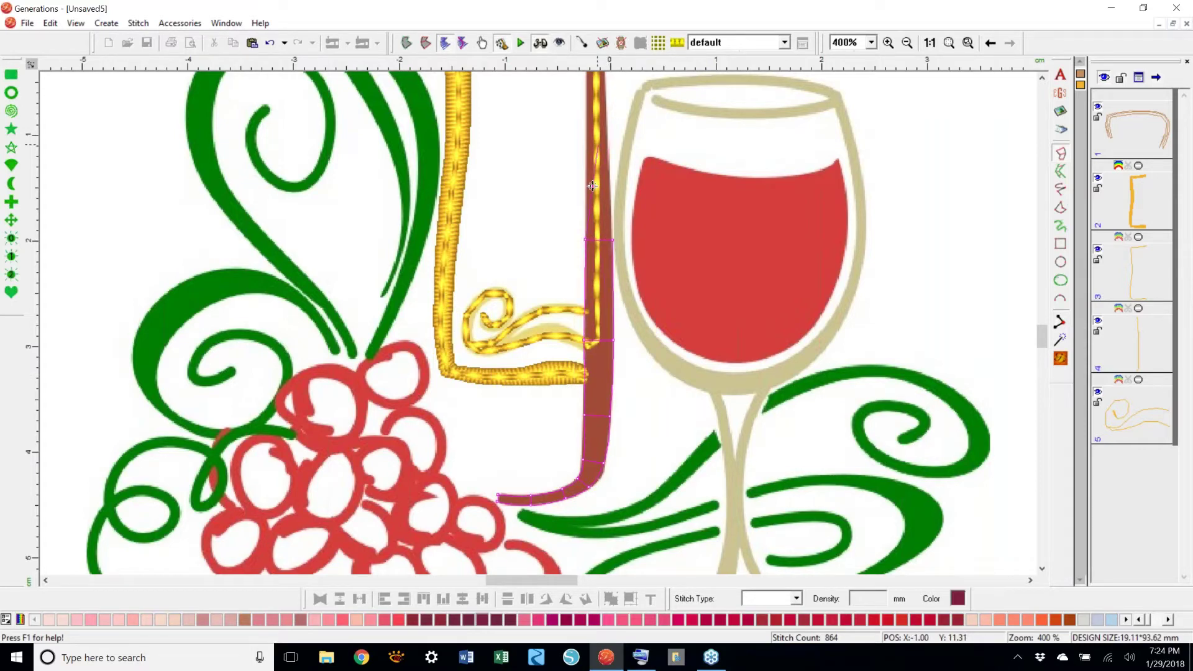
# - Continue the satin column past the label and shoulder to the black neck wrap and finish it, about 11.4 by 80.1 mm
pyautogui.scroll(5, 604, 83)
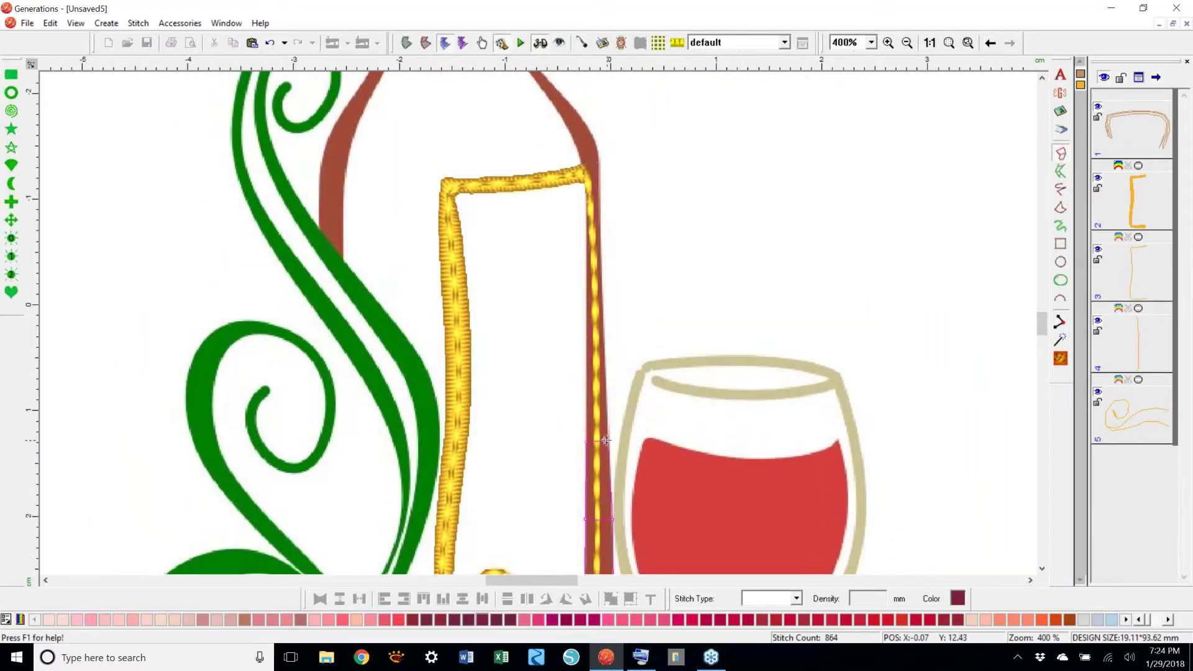
pyautogui.click(608, 437)
pyautogui.click(600, 276)
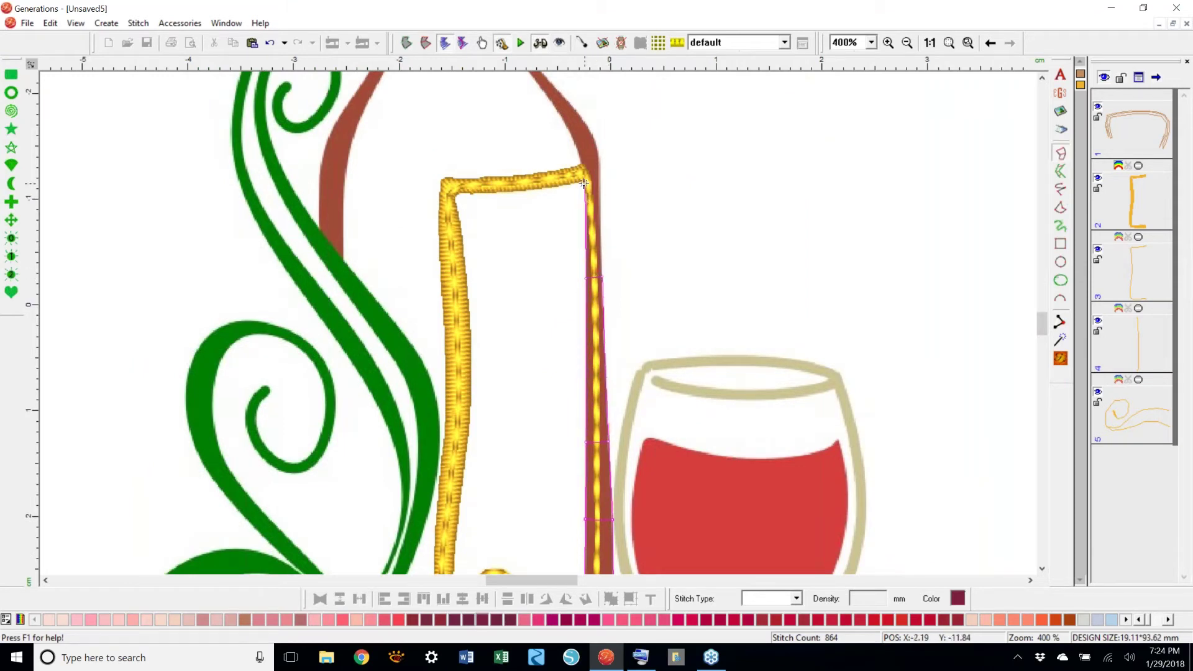
pyautogui.click(598, 181)
pyautogui.click(597, 145)
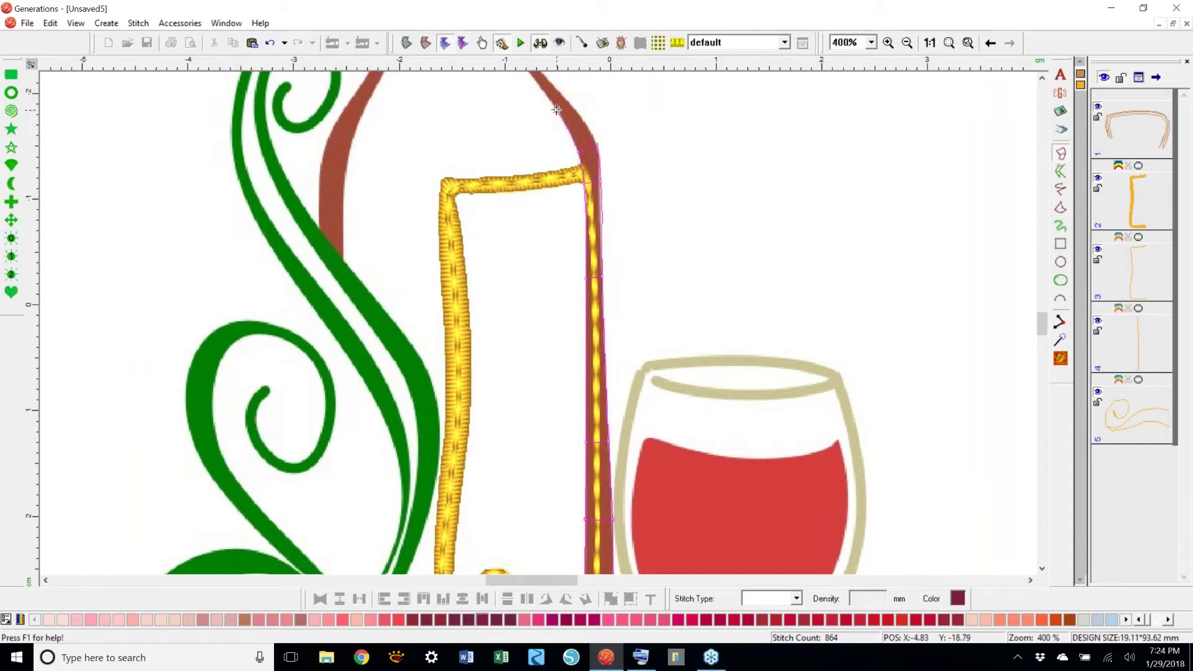
pyautogui.click(566, 98)
pyautogui.scroll(5, 553, 113)
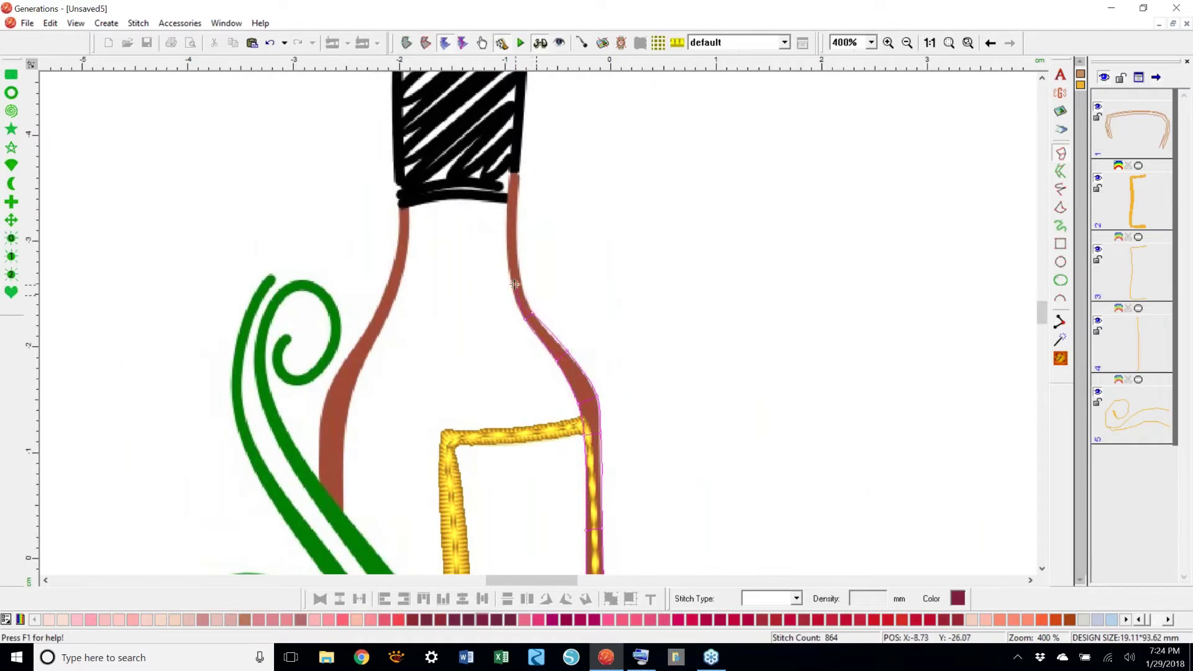
pyautogui.click(512, 284)
pyautogui.click(514, 234)
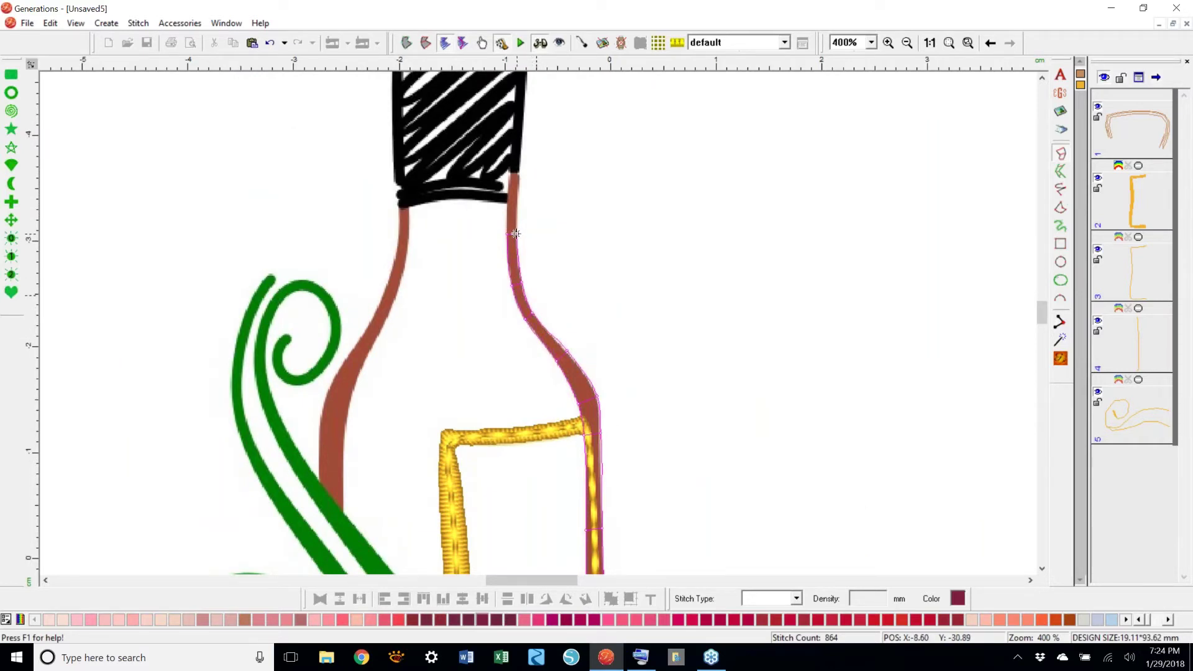
pyautogui.click(513, 172)
pyautogui.press('Return')
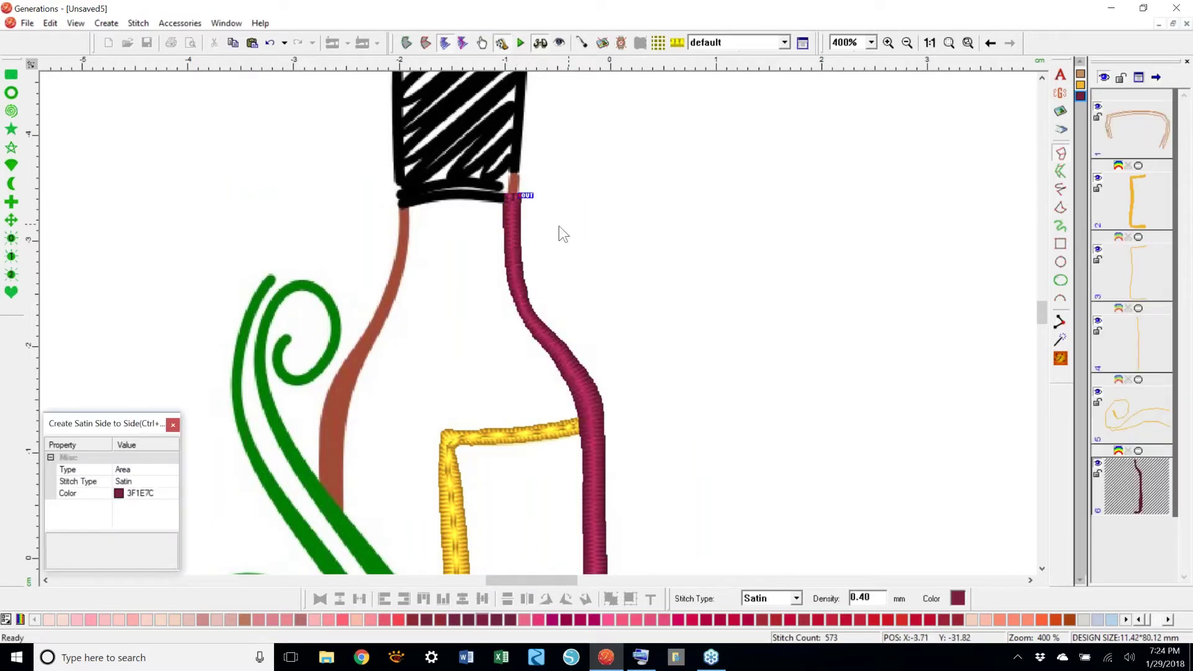
# - Create a second satin column along the bottle's left side, from the neck wrap down to the green vine, about 9.5 by 29 mm
pyautogui.click(399, 204)
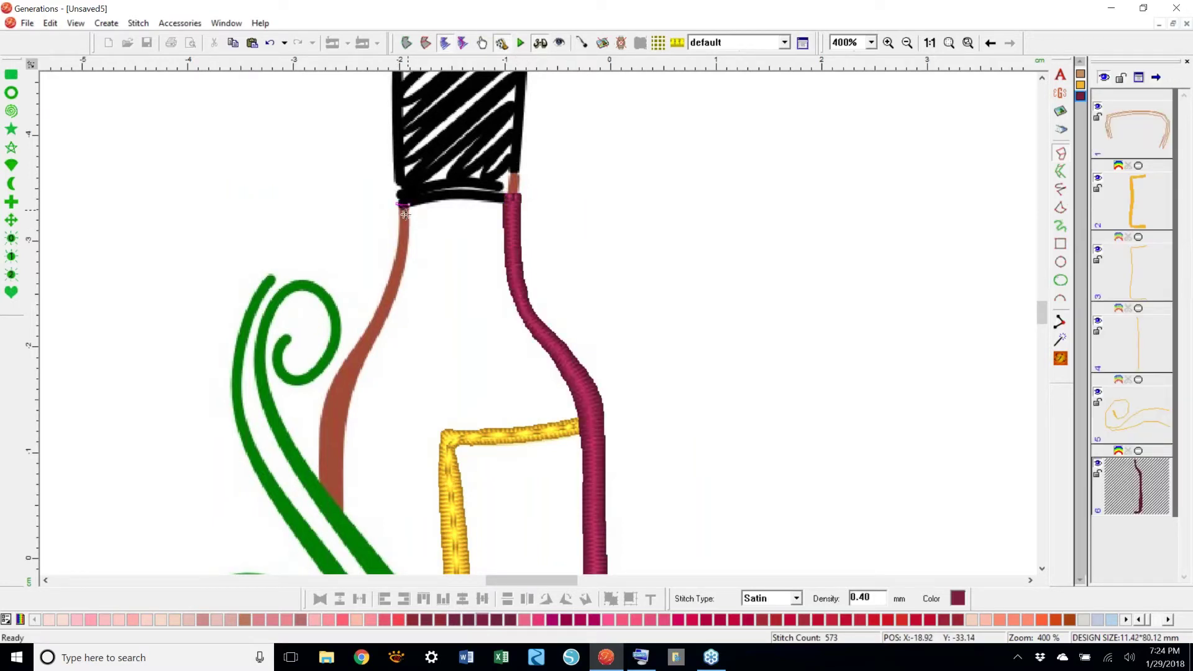
pyautogui.click(407, 235)
pyautogui.click(401, 270)
pyautogui.click(386, 312)
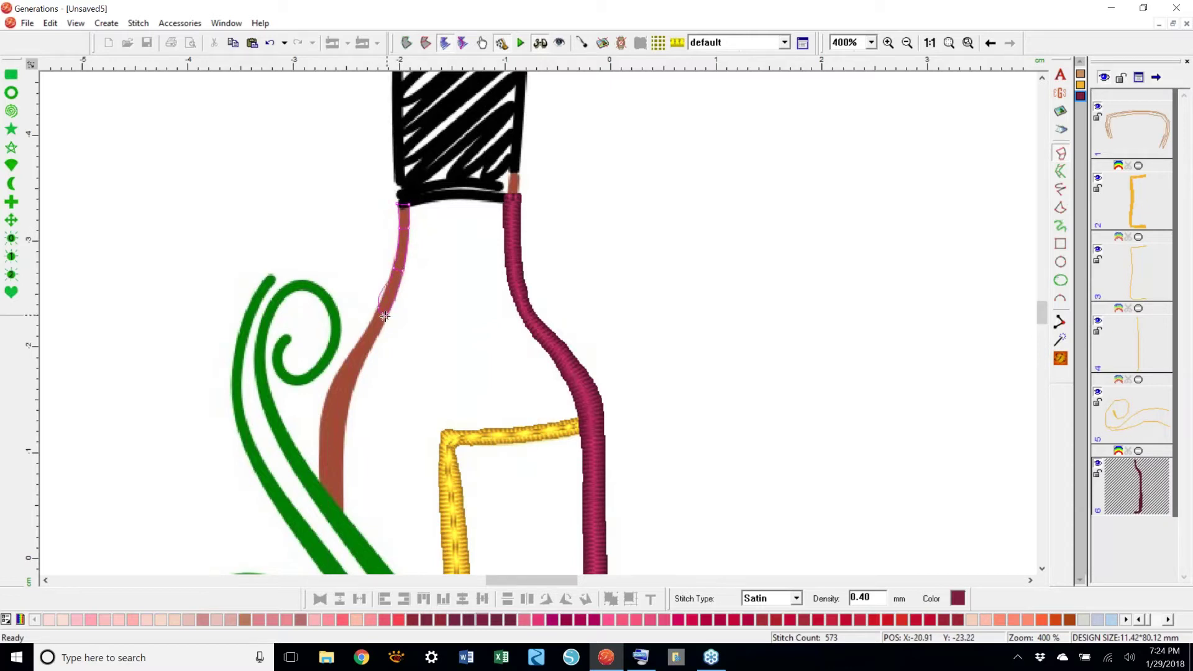
pyautogui.click(363, 354)
pyautogui.click(344, 380)
pyautogui.click(346, 414)
pyautogui.click(320, 455)
pyautogui.click(318, 483)
pyautogui.press('Return')
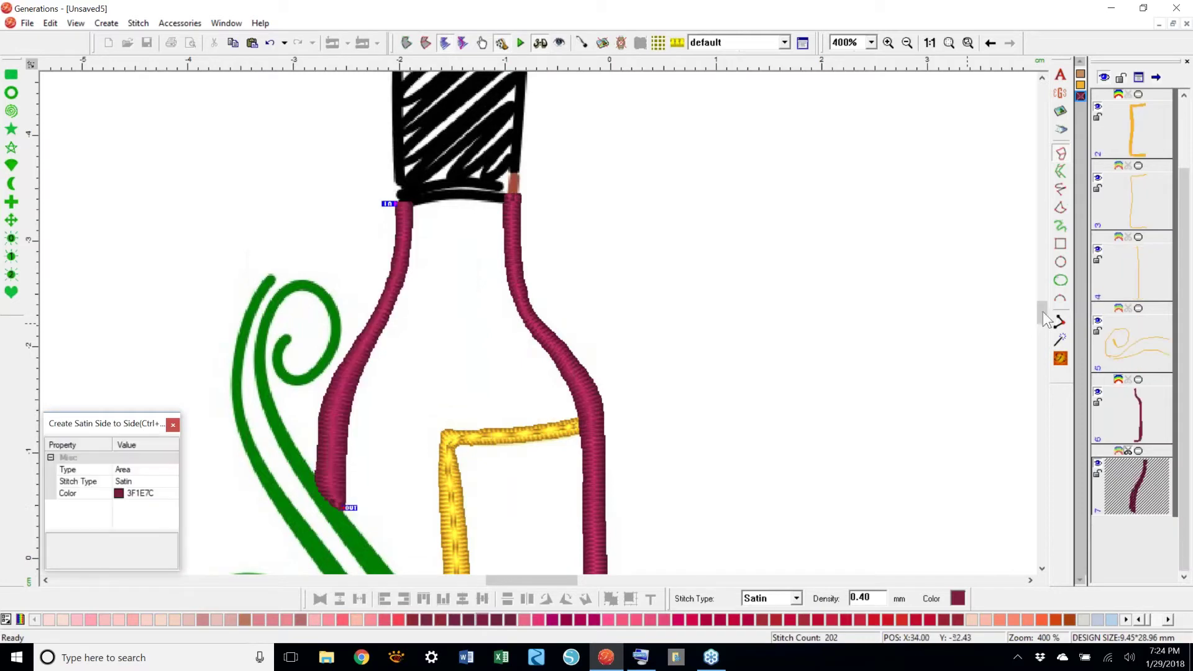
pyautogui.moveTo(1044, 321); pyautogui.dragTo(1043, 307)
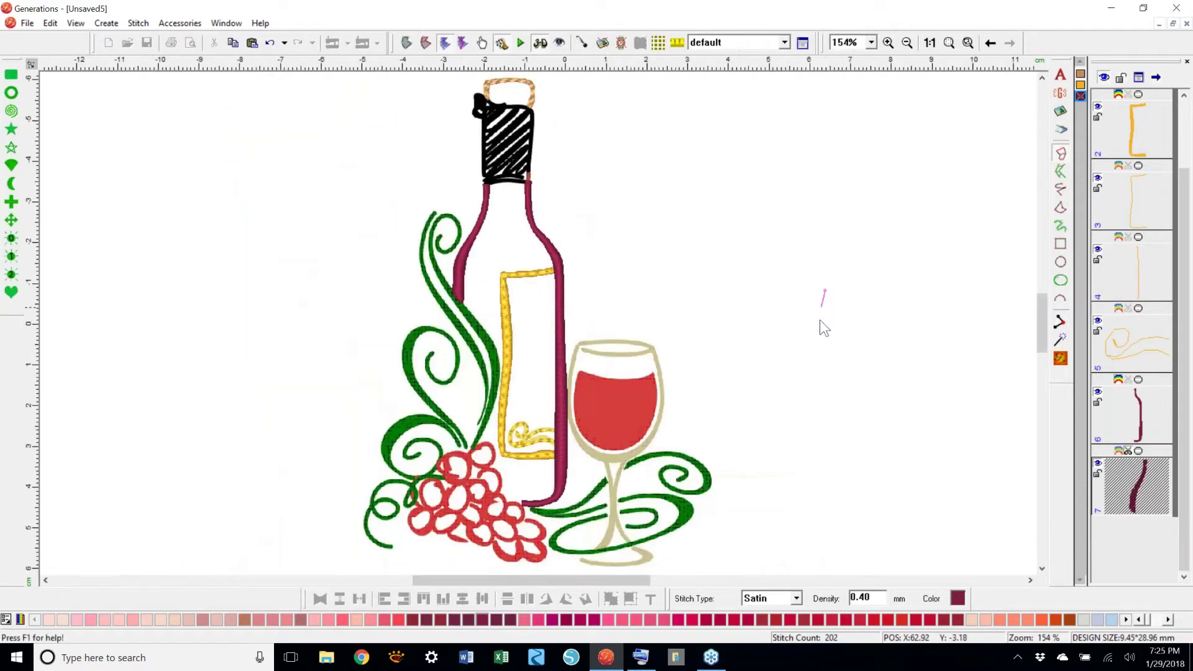
pyautogui.press('Escape')
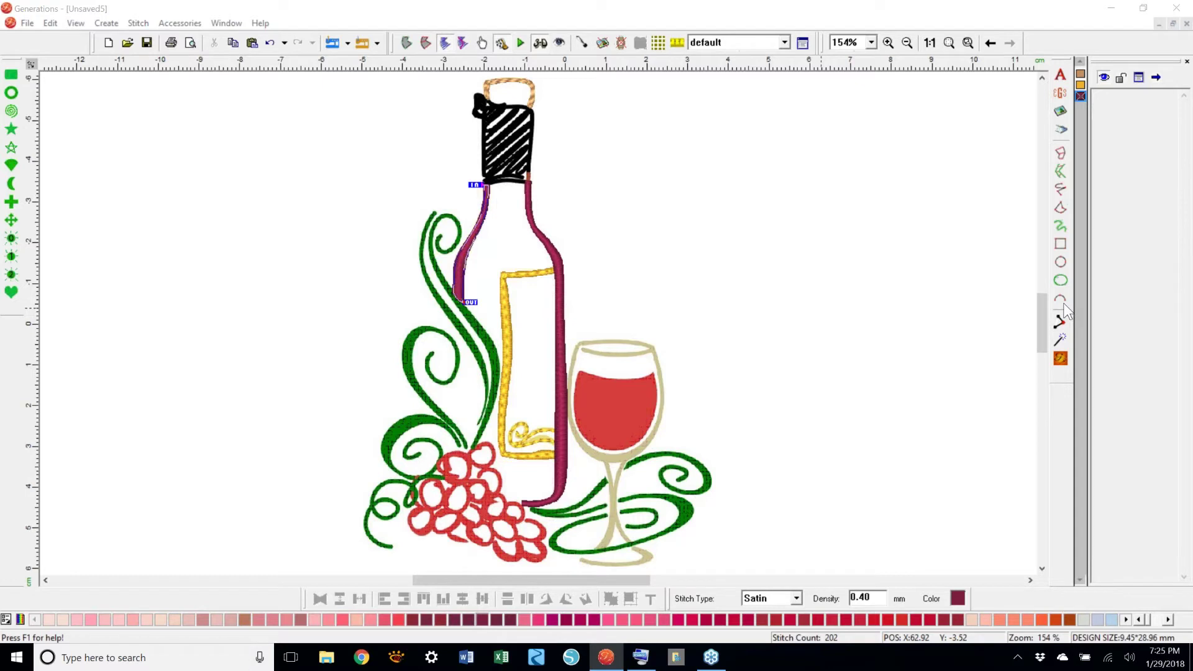
# - Move the bottle's right satin column off the artwork into the empty area right of the wine glass
pyautogui.click(531, 274)
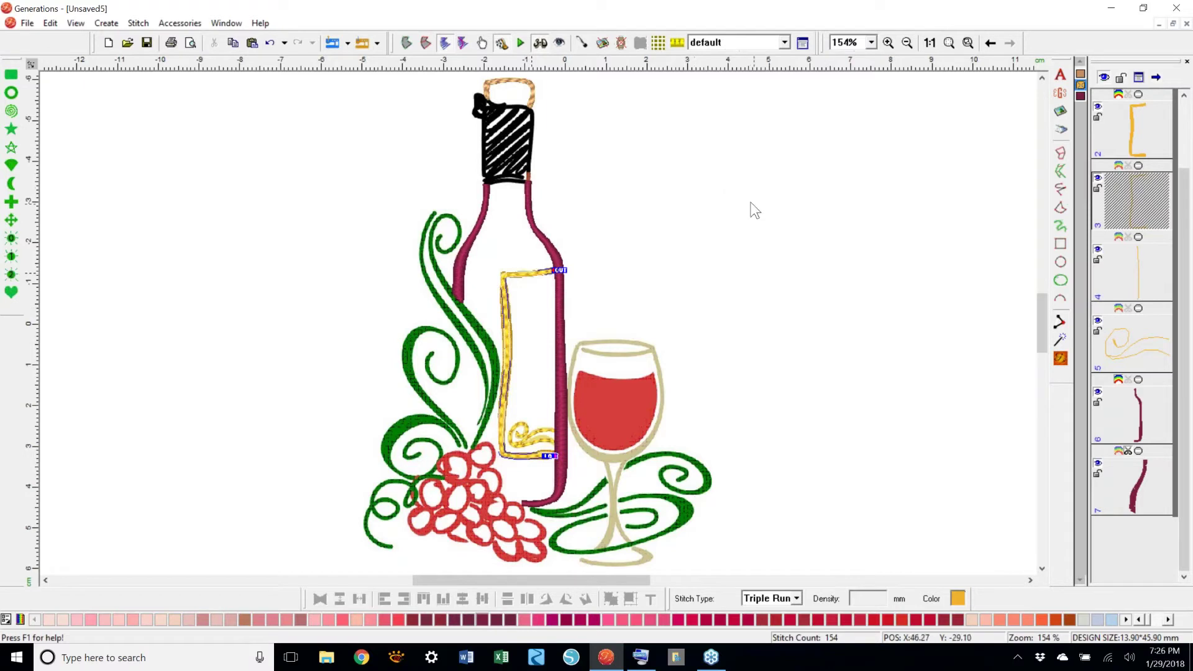
pyautogui.click(819, 277)
pyautogui.moveTo(560, 356); pyautogui.dragTo(824, 317)
# - Open the golden Run line along the label's right edge for outline point editing
pyautogui.click(871, 42)
pyautogui.click(850, 109)
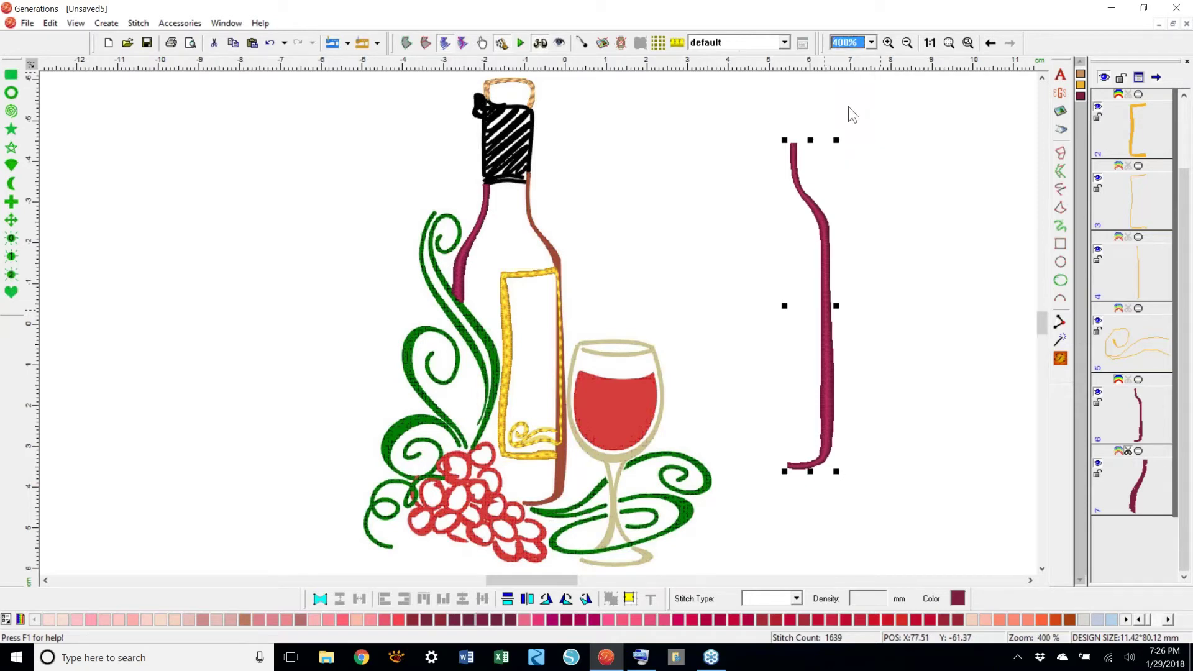
pyautogui.moveTo(1045, 330); pyautogui.dragTo(1046, 332)
pyautogui.click(598, 422)
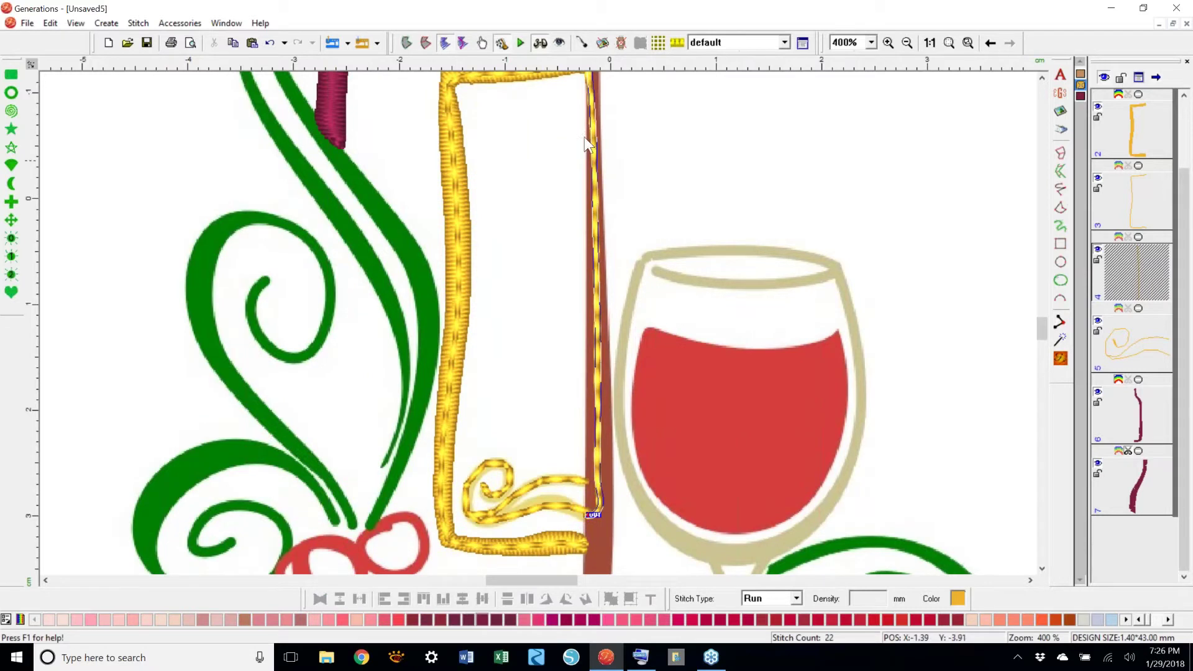
pyautogui.click(406, 42)
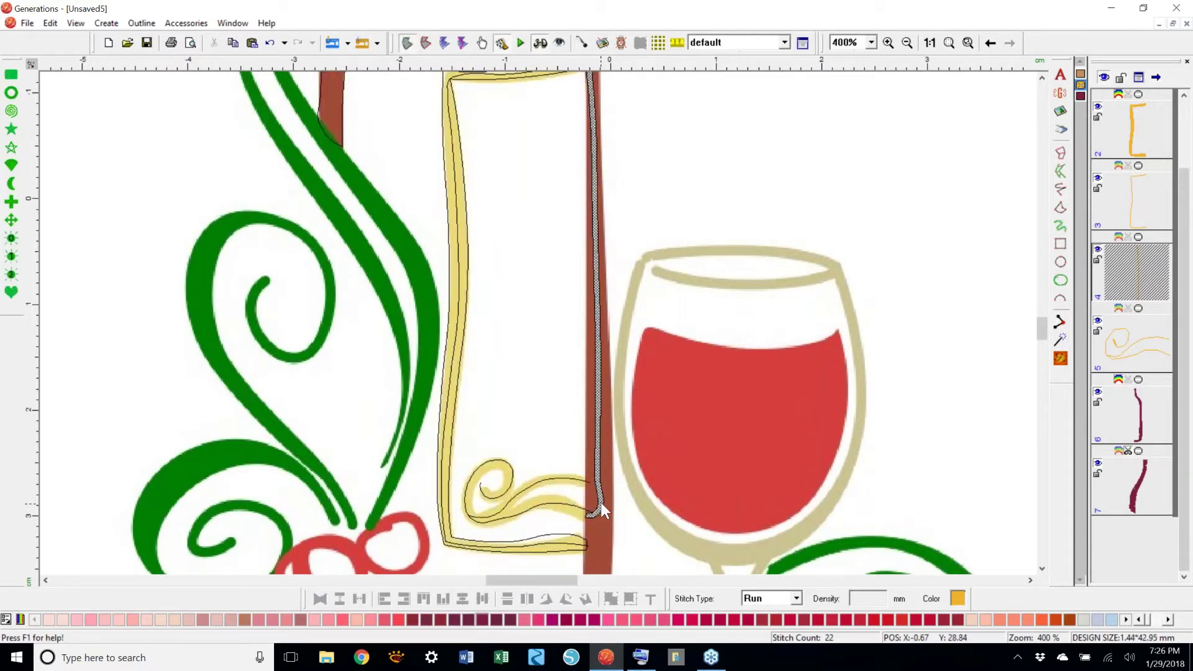
pyautogui.rightClick(602, 503)
pyautogui.click(640, 305)
# - Shift the Run line's points left to straighten it inside the bottle's right side, and regenerate the stitches
pyautogui.moveTo(600, 494)
pyautogui.mouseDown()
pyautogui.moveTo(590, 499)
pyautogui.moveTo(590, 476)
pyautogui.mouseUp()
pyautogui.click(592, 419)
pyautogui.moveTo(590, 418); pyautogui.dragTo(590, 418)
pyautogui.moveTo(598, 361); pyautogui.dragTo(591, 363)
pyautogui.moveTo(597, 295); pyautogui.dragTo(592, 294)
pyautogui.moveTo(595, 228); pyautogui.dragTo(591, 228)
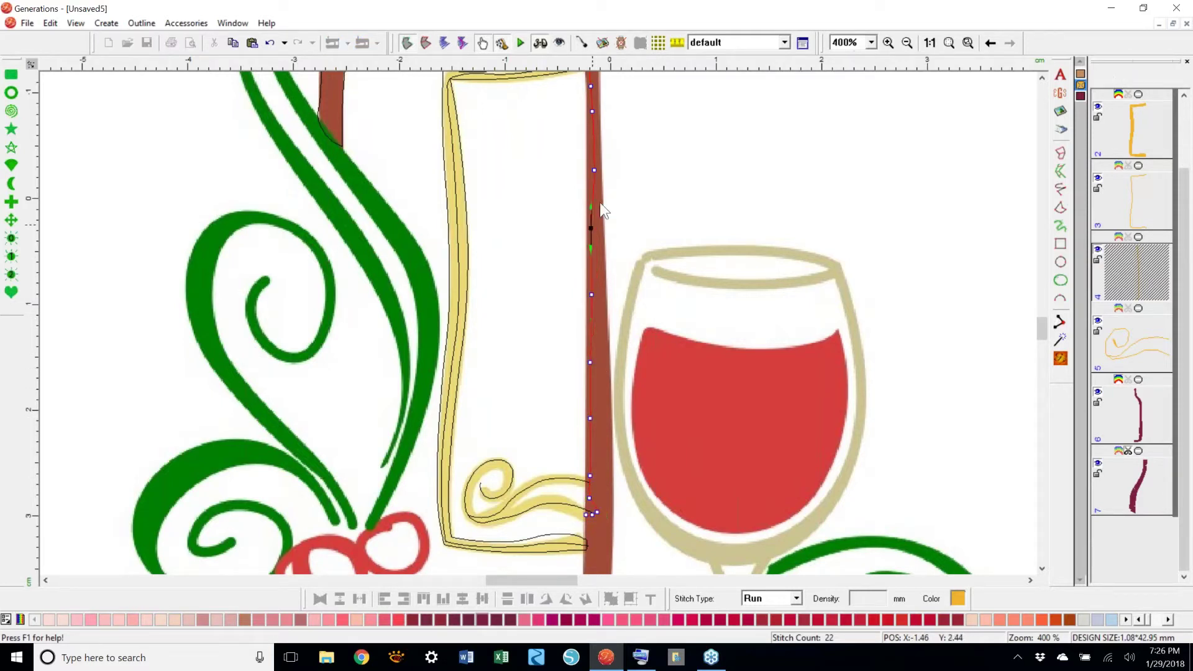
pyautogui.moveTo(592, 116); pyautogui.dragTo(592, 111)
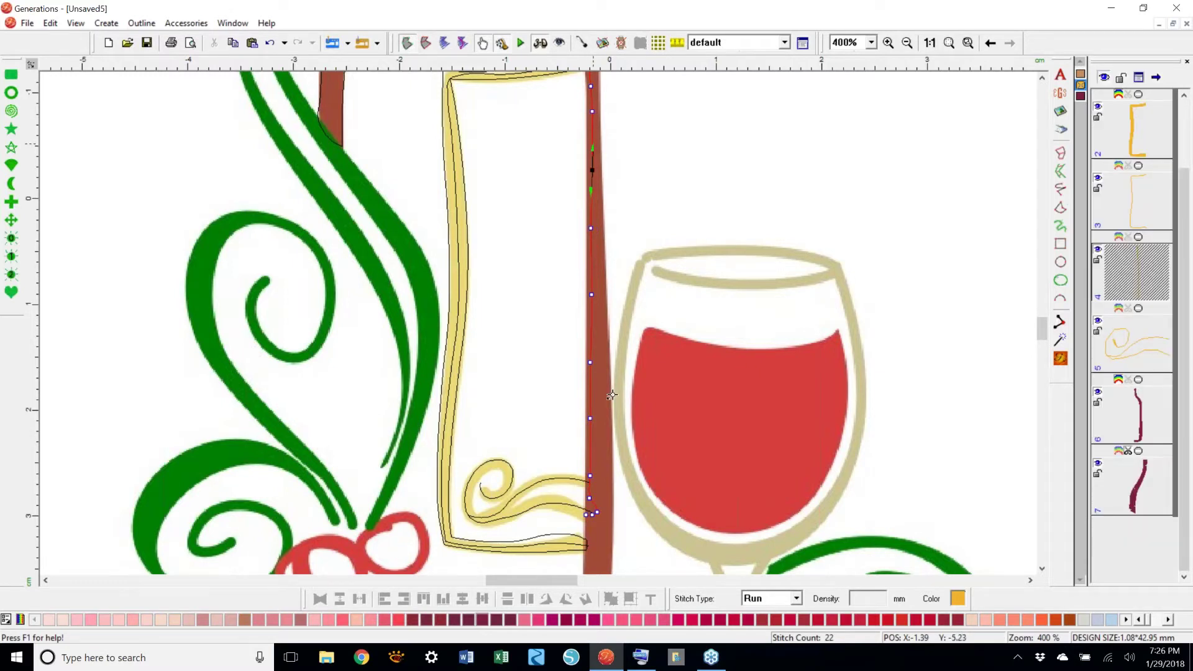
pyautogui.click(591, 513)
pyautogui.moveTo(591, 515); pyautogui.dragTo(589, 514)
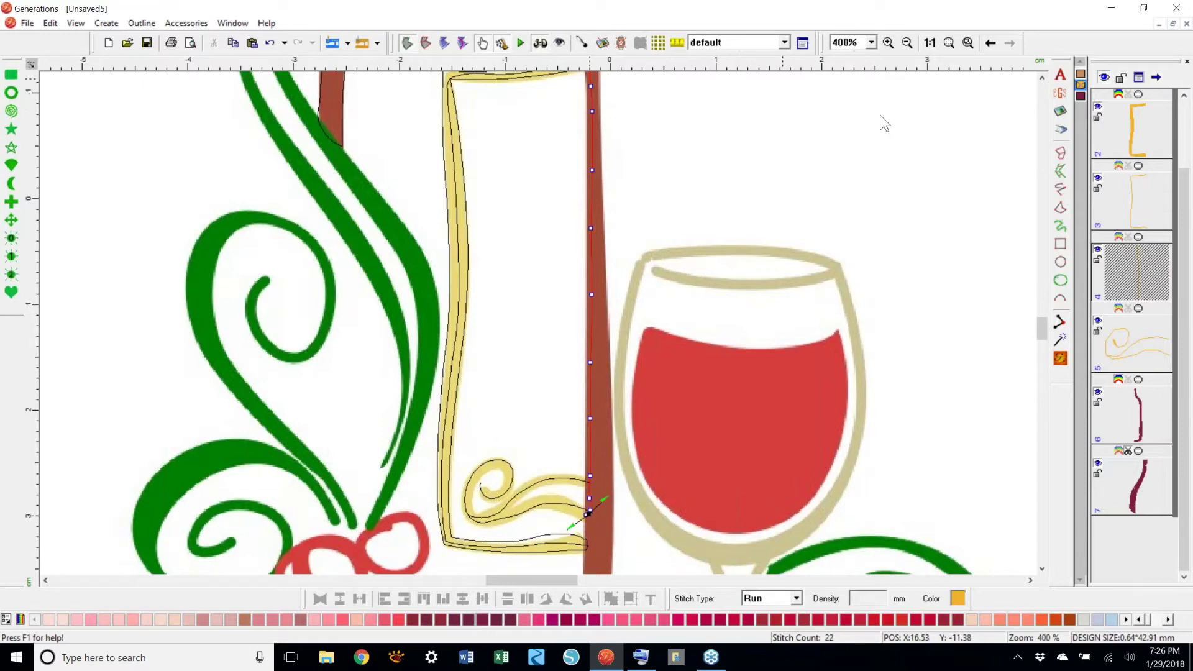
pyautogui.click(1061, 359)
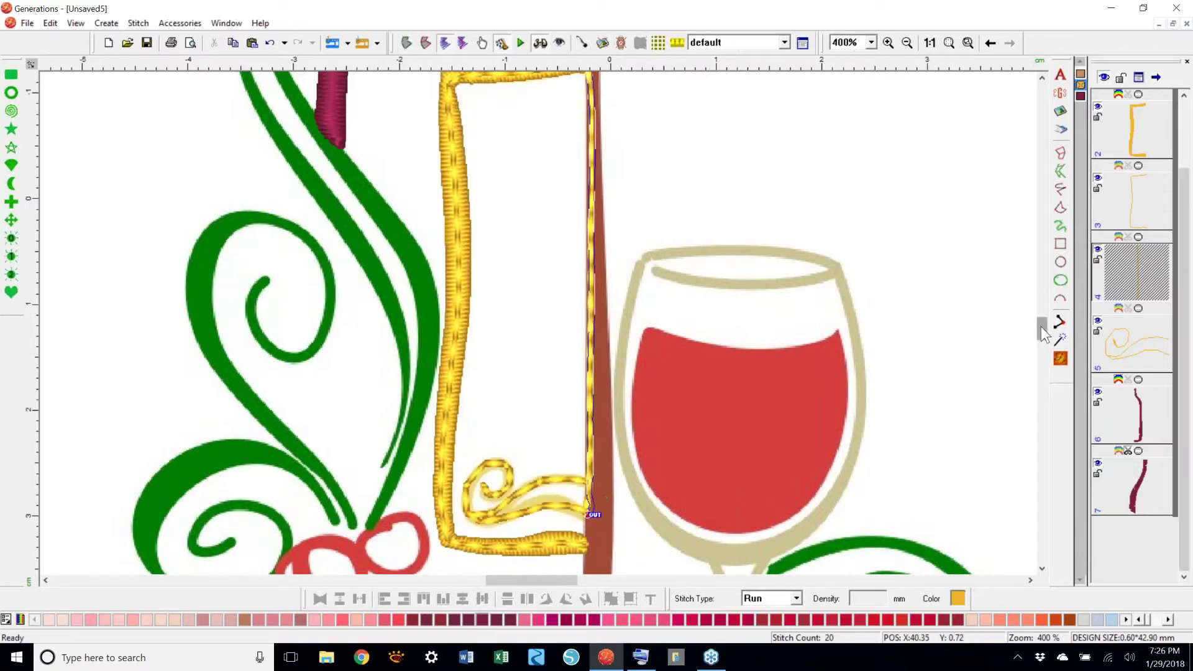
# - Start a burgundy Triple Run freehand line at the bottle's base curve and trace it up the right side to the neck
pyautogui.moveTo(1043, 333); pyautogui.dragTo(1041, 334)
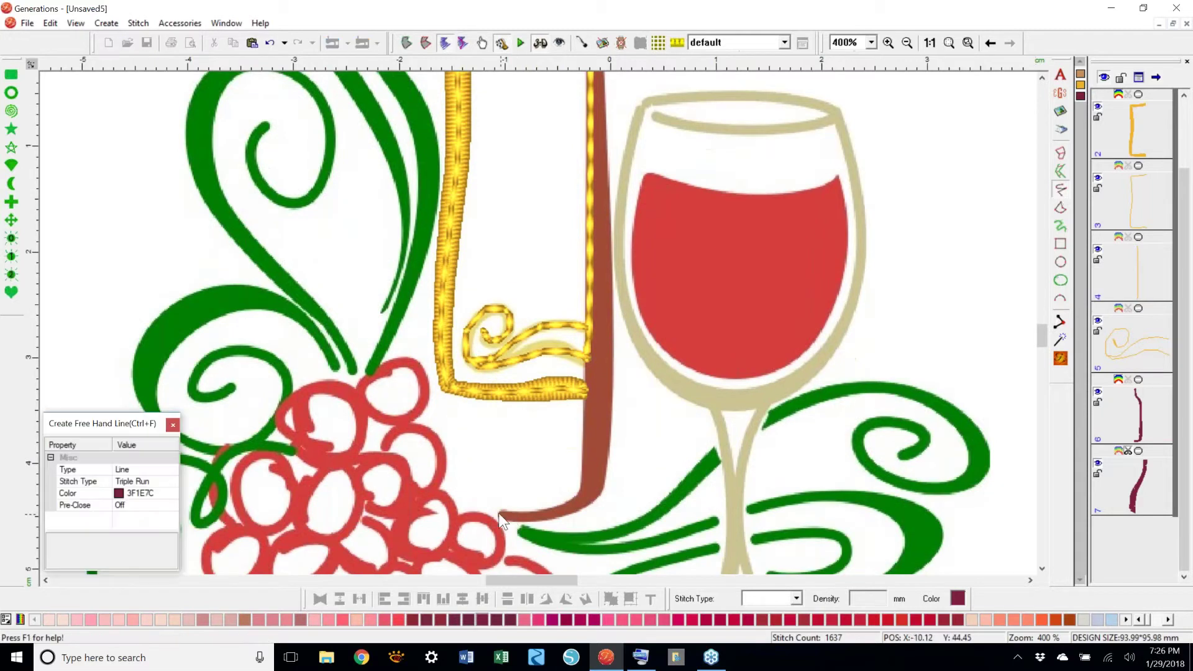
pyautogui.moveTo(521, 511)
pyautogui.mouseDown()
pyautogui.moveTo(563, 502)
pyautogui.moveTo(581, 482)
pyautogui.moveTo(590, 72)
pyautogui.moveTo(588, 93)
pyautogui.moveTo(543, 111)
pyautogui.moveTo(535, 67)
pyautogui.moveTo(538, 146)
pyautogui.moveTo(514, 93)
pyautogui.mouseUp()
pyautogui.click(514, 93)
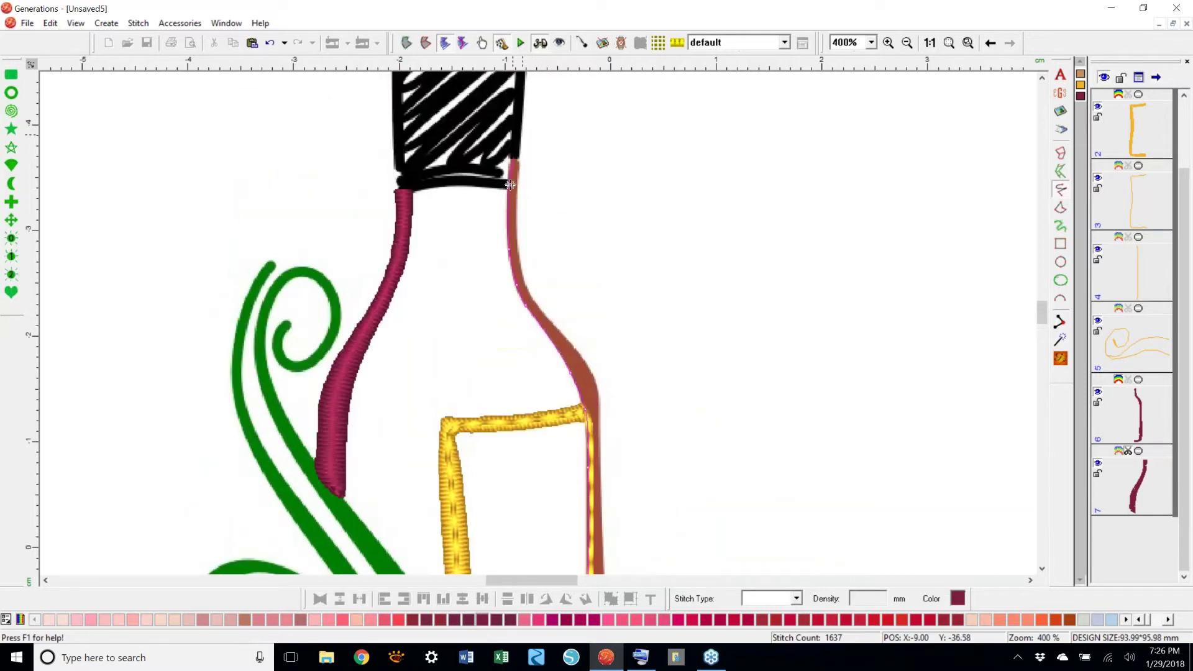
# - Double the freehand line back from the neck down the shoulder and label edge to the bottle's base curve
pyautogui.click(514, 157)
pyautogui.click(510, 192)
pyautogui.click(512, 245)
pyautogui.click(522, 287)
pyautogui.click(547, 327)
pyautogui.click(574, 373)
pyautogui.click(586, 406)
pyautogui.click(590, 444)
pyautogui.click(591, 494)
pyautogui.scroll(-3, 590, 555)
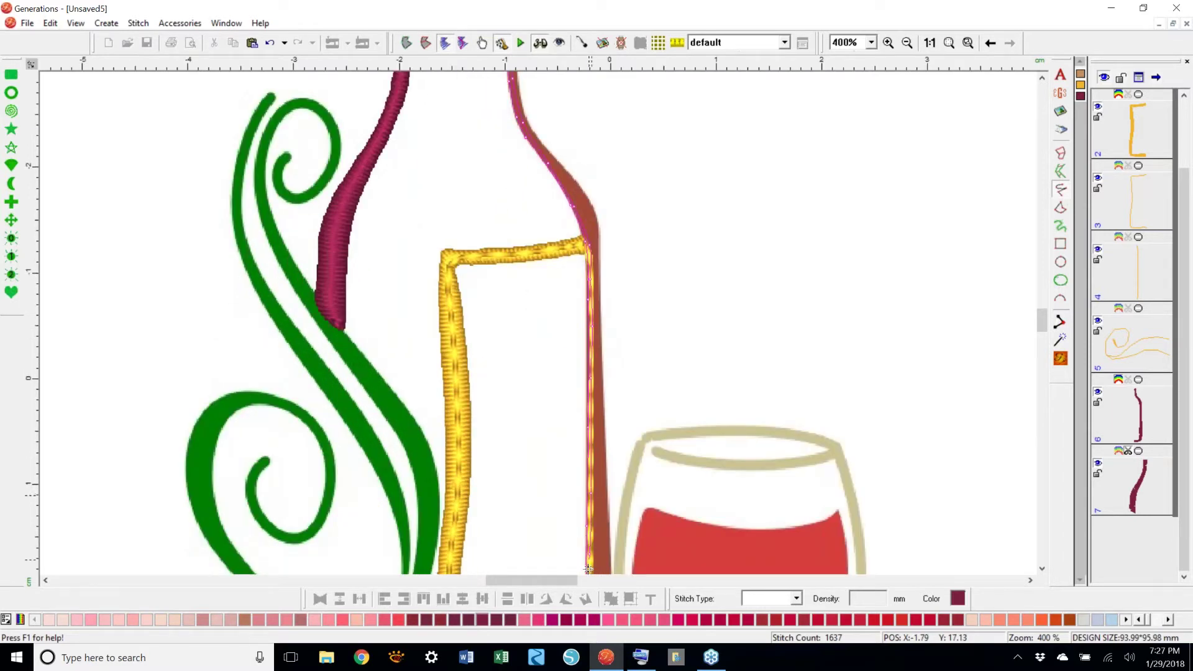
pyautogui.scroll(-3, 588, 569)
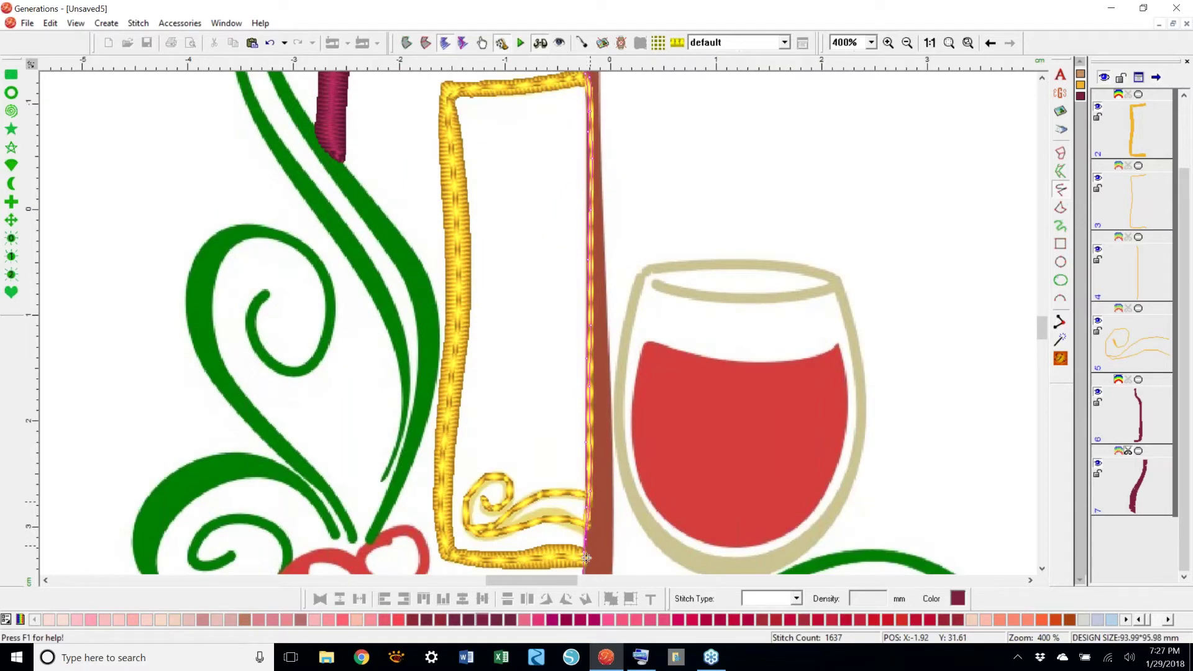
pyautogui.scroll(-1, 587, 557)
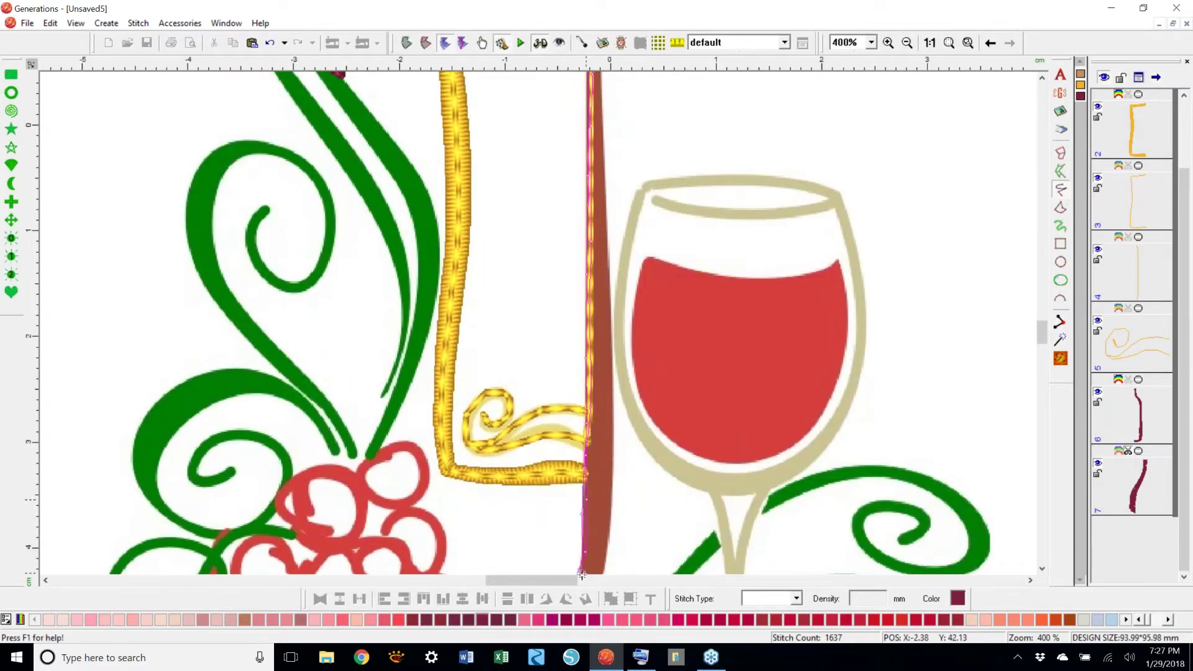
pyautogui.scroll(-1, 582, 575)
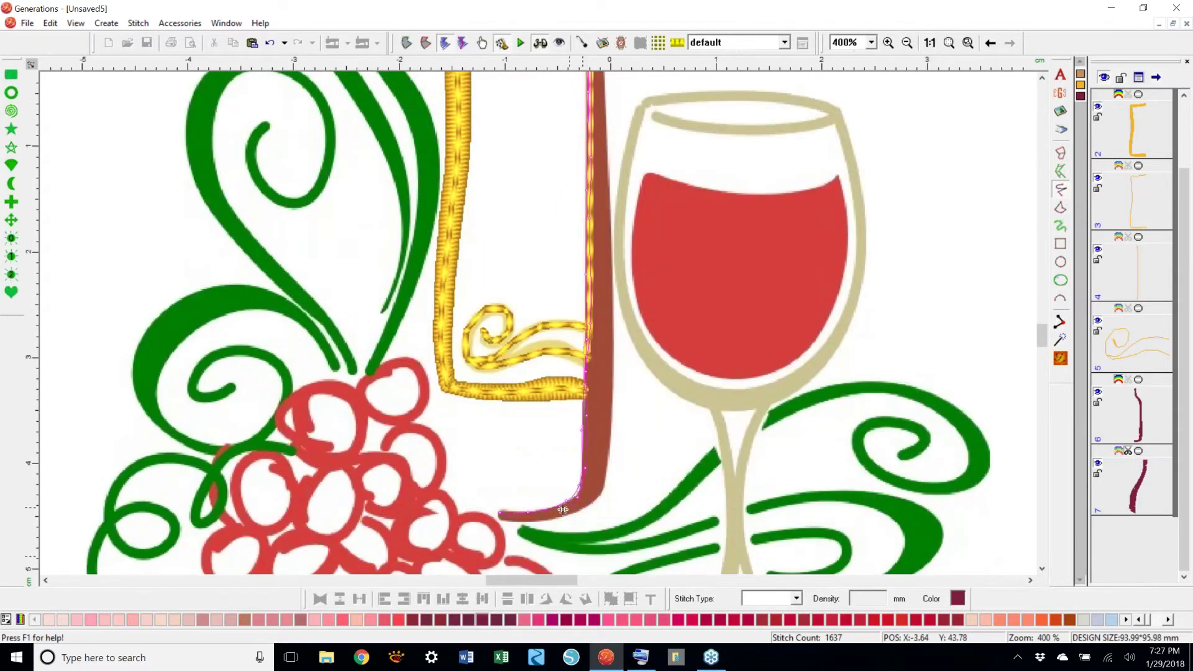
# - Trace the freehand line back up from the base to the label's upper right corner and finish it, about 8.9 by 82 mm overall
pyautogui.click(501, 514)
pyautogui.click(501, 520)
pyautogui.click(545, 519)
pyautogui.click(578, 503)
pyautogui.click(588, 474)
pyautogui.click(590, 333)
pyautogui.click(593, 212)
pyautogui.scroll(3, 594, 112)
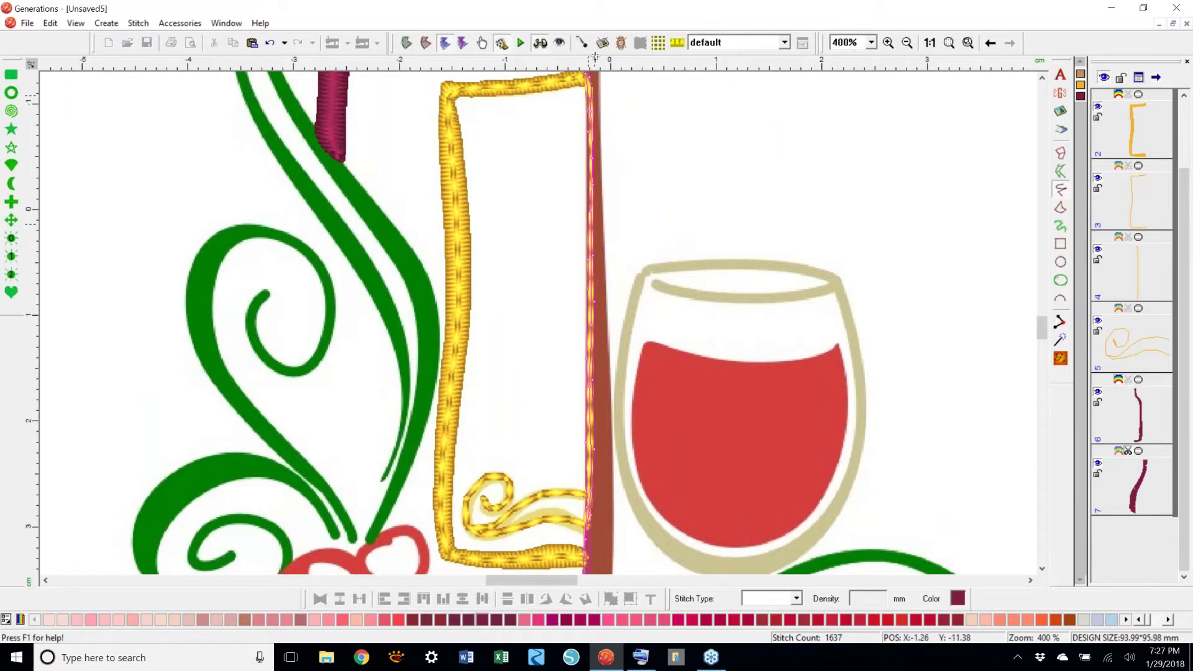
pyautogui.scroll(3, 594, 112)
pyautogui.press('Return')
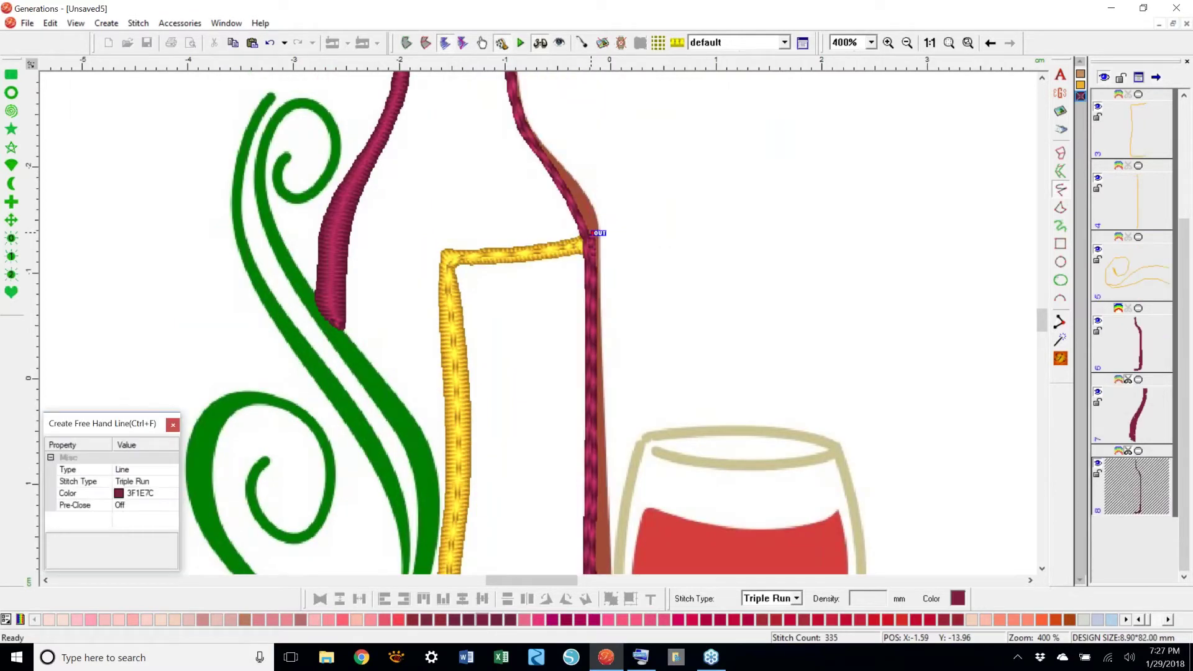
pyautogui.moveTo(1040, 321); pyautogui.dragTo(1042, 339)
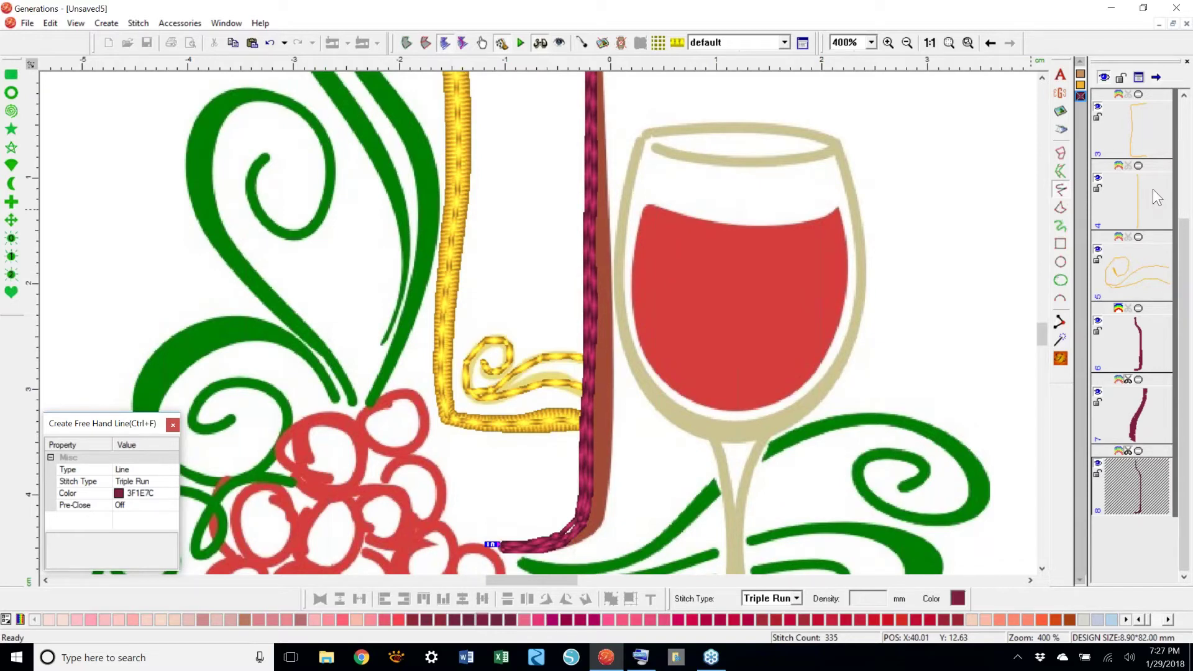
pyautogui.click(949, 44)
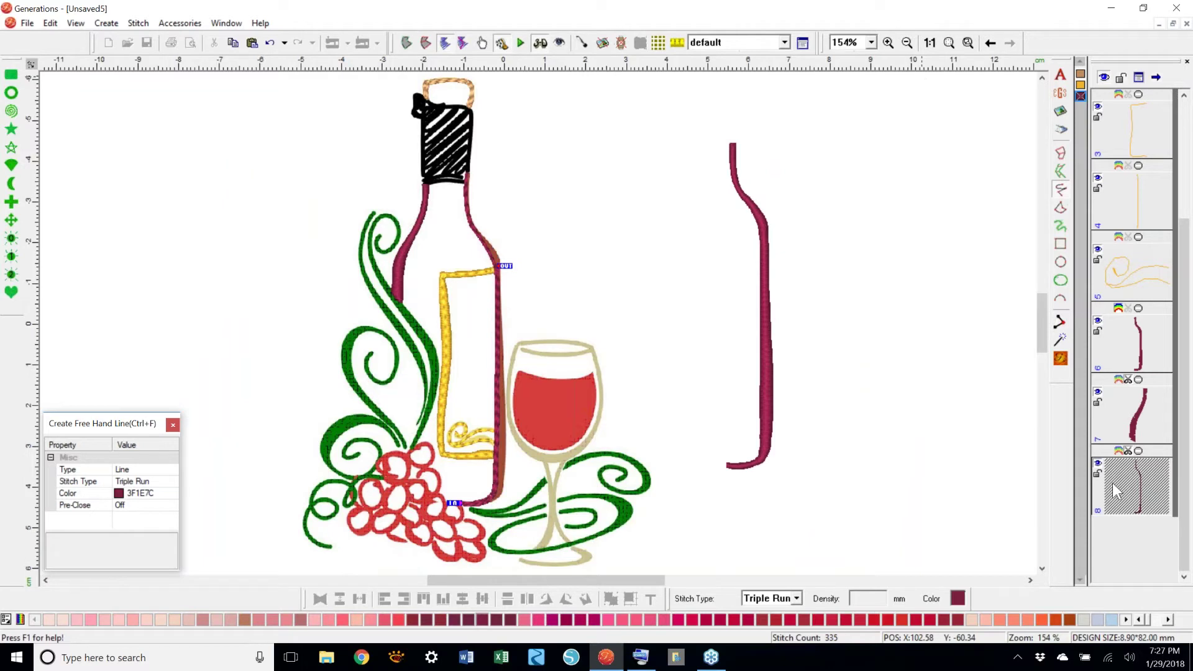
pyautogui.press('Escape')
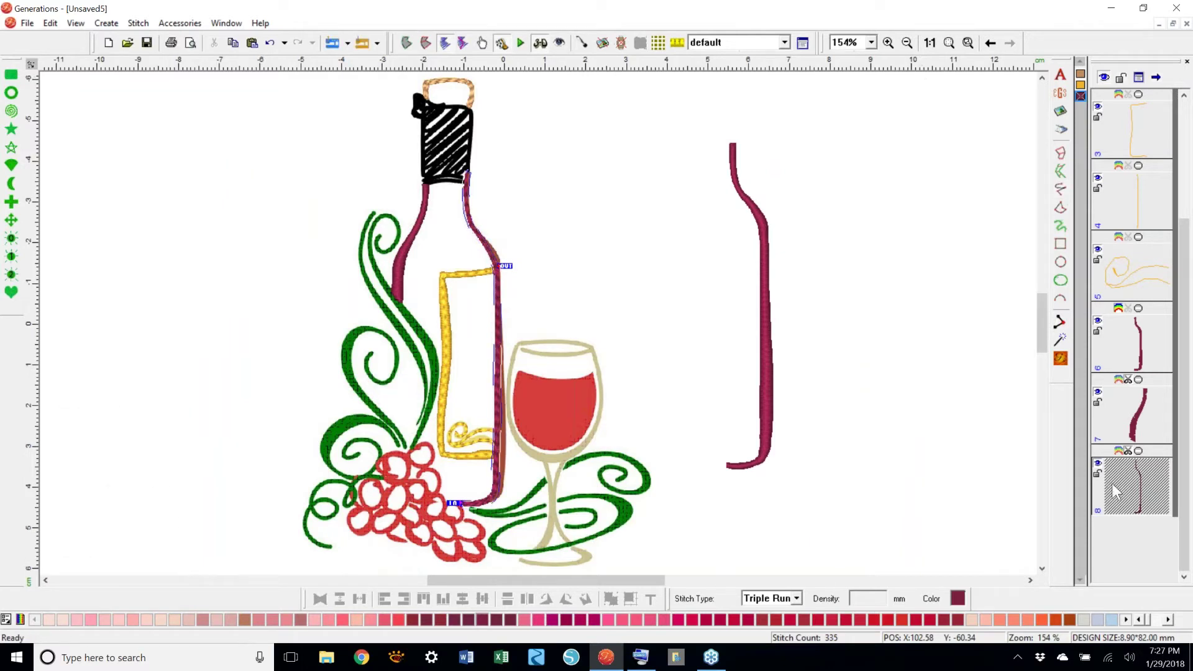
# - Delete the Triple Run freehand line and move the bottle's right-side satin shape slightly farther from the artwork
pyautogui.press('Delete')
pyautogui.moveTo(767, 341); pyautogui.dragTo(802, 360)
pyautogui.click(872, 42)
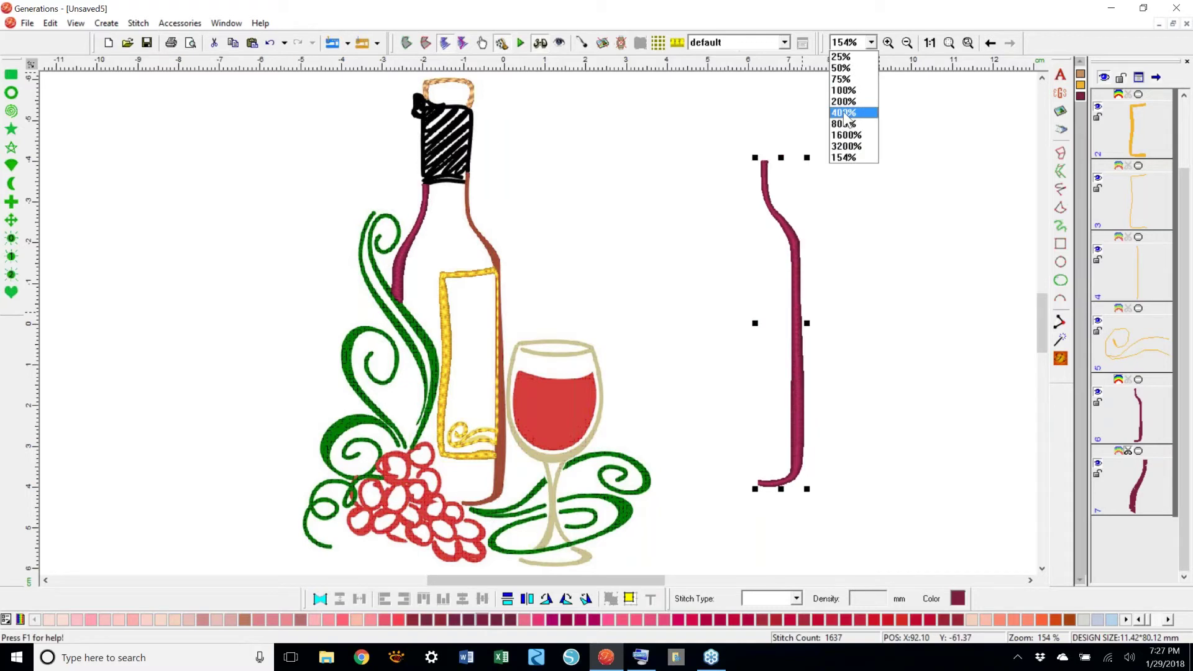
pyautogui.click(845, 112)
pyautogui.moveTo(1044, 330); pyautogui.dragTo(1045, 332)
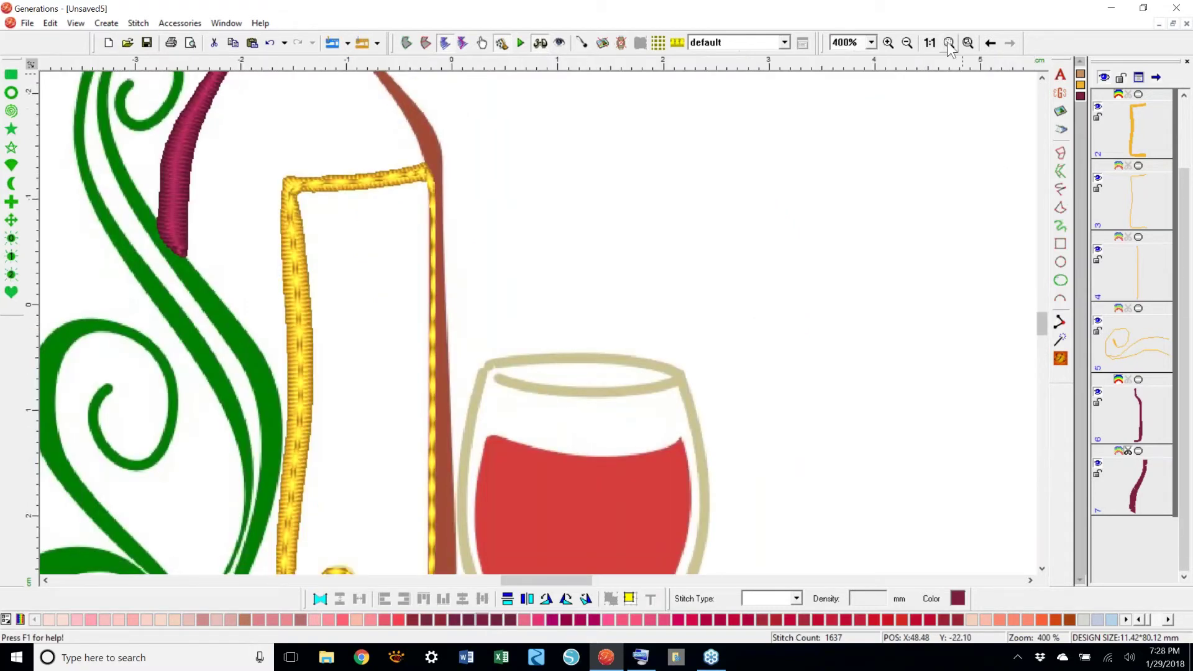
pyautogui.click(949, 42)
# - Undo the recent edits until the right-side satin shape sits back on the bottle, regenerate the stitches and clear the selection
pyautogui.click(270, 42)
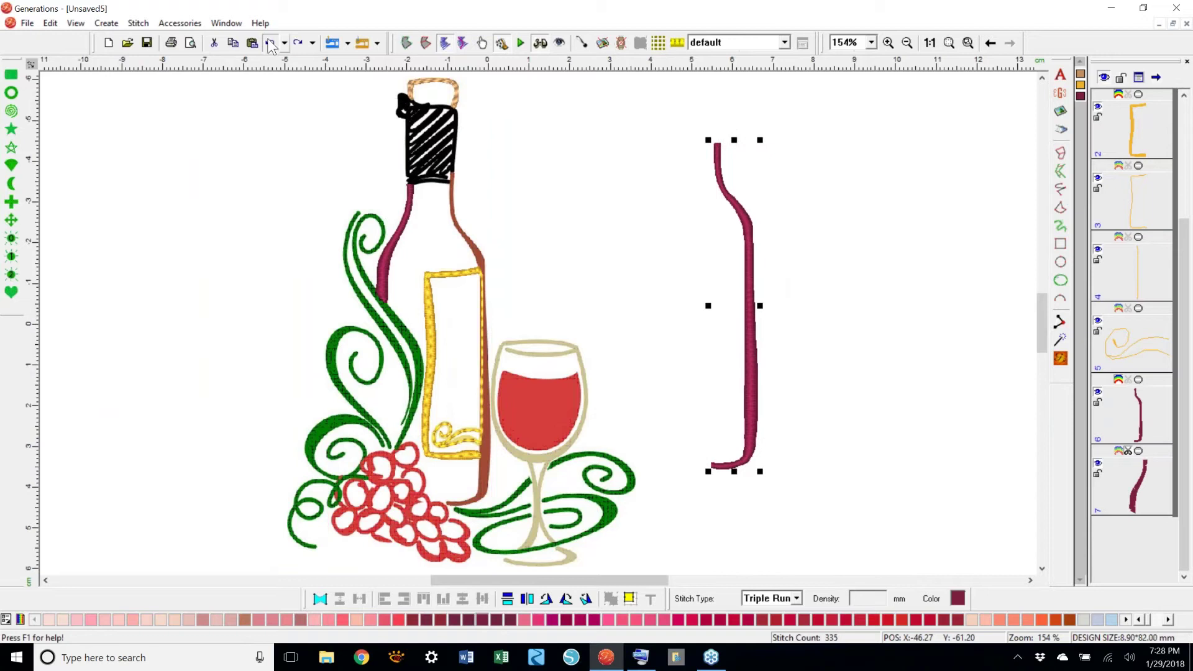
pyautogui.click(270, 42)
pyautogui.click(270, 43)
pyautogui.click(270, 42)
pyautogui.click(270, 42)
pyautogui.click(270, 42)
pyautogui.click(271, 42)
pyautogui.click(270, 42)
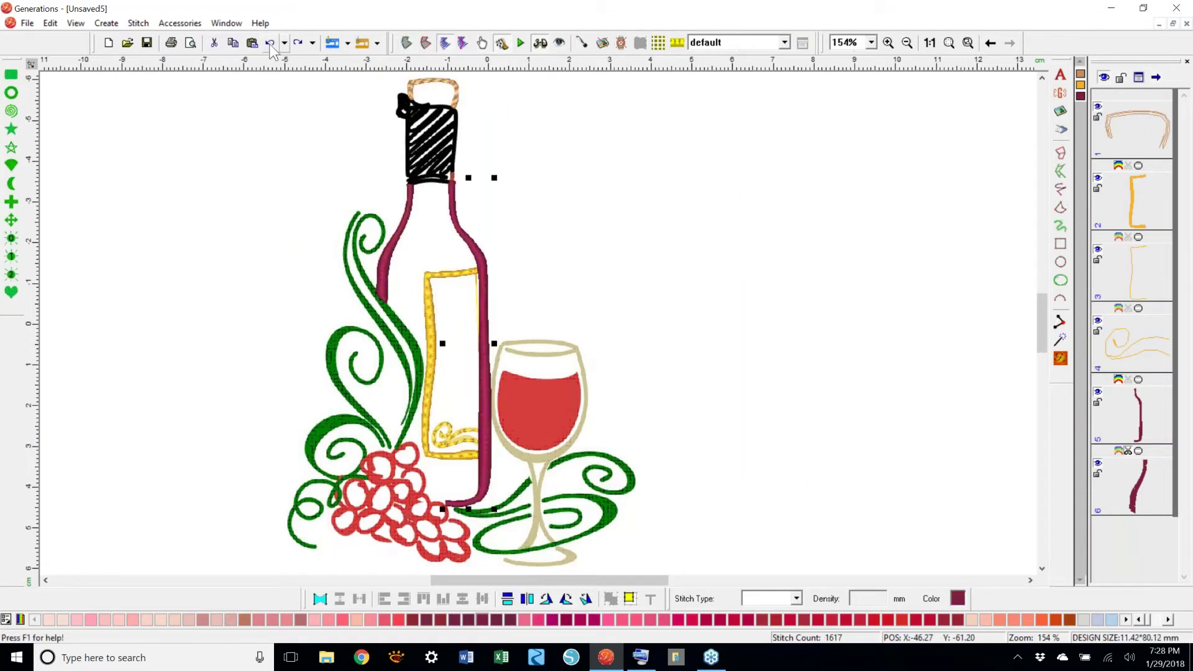
pyautogui.click(1061, 358)
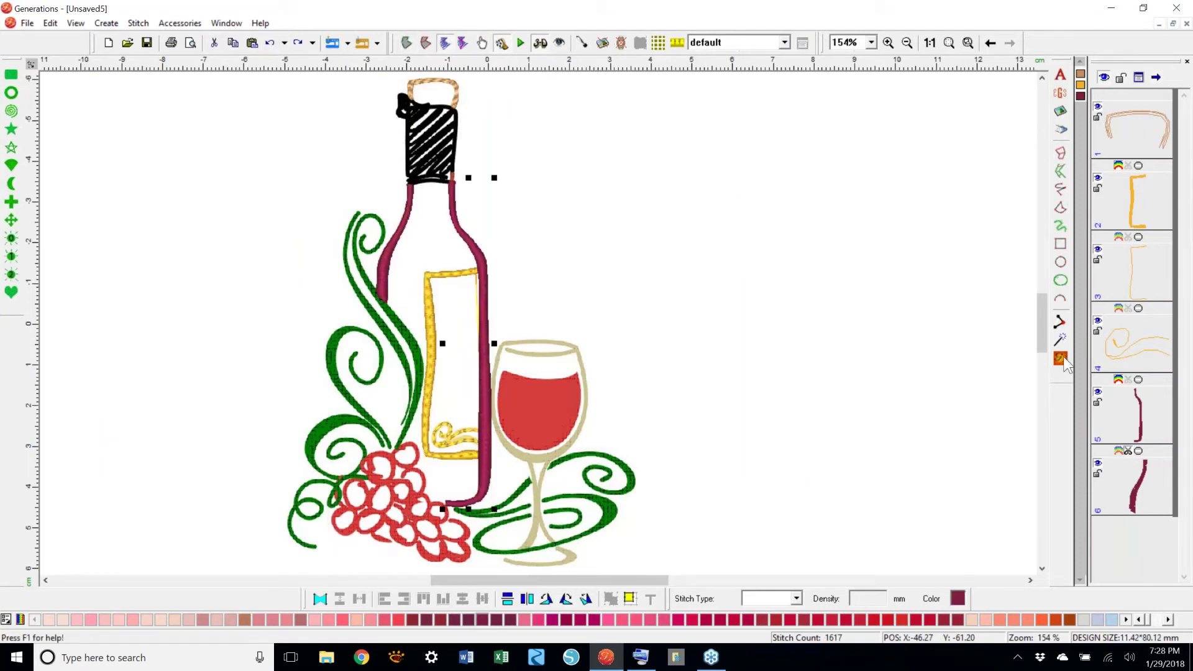
pyautogui.click(775, 347)
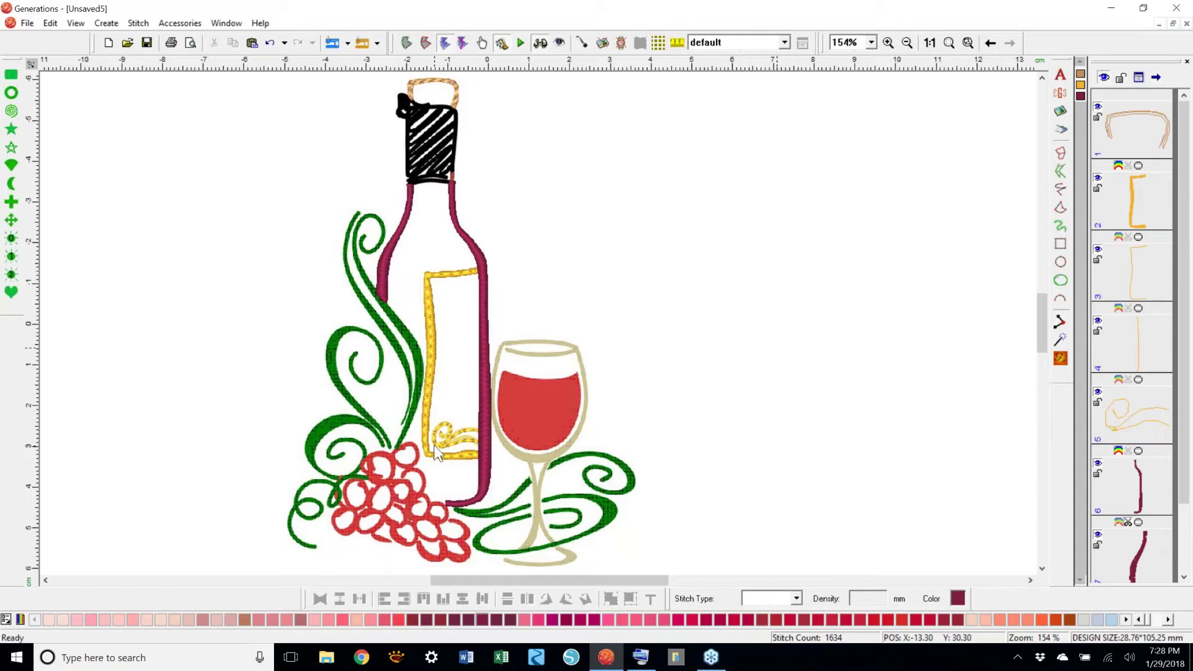
pyautogui.click(1173, 194)
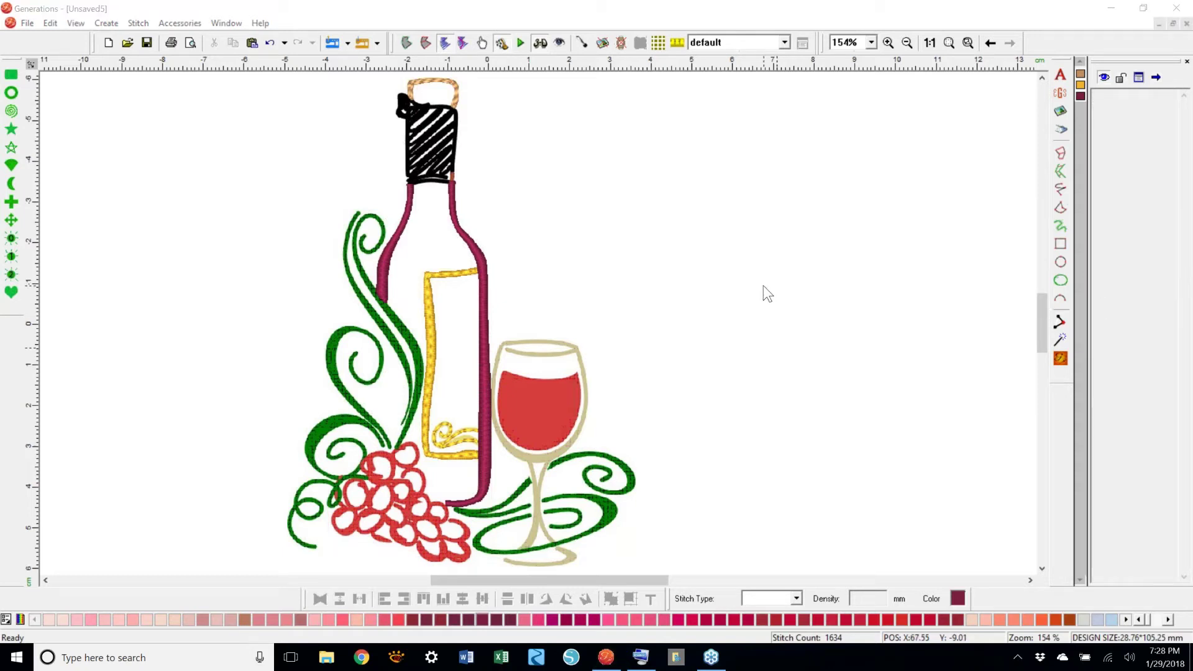
# - Trace a freehand Complex Fill area in dark thread color 30261C around the bottle's black neck wrap, about 16 by 23 mm
pyautogui.click(873, 42)
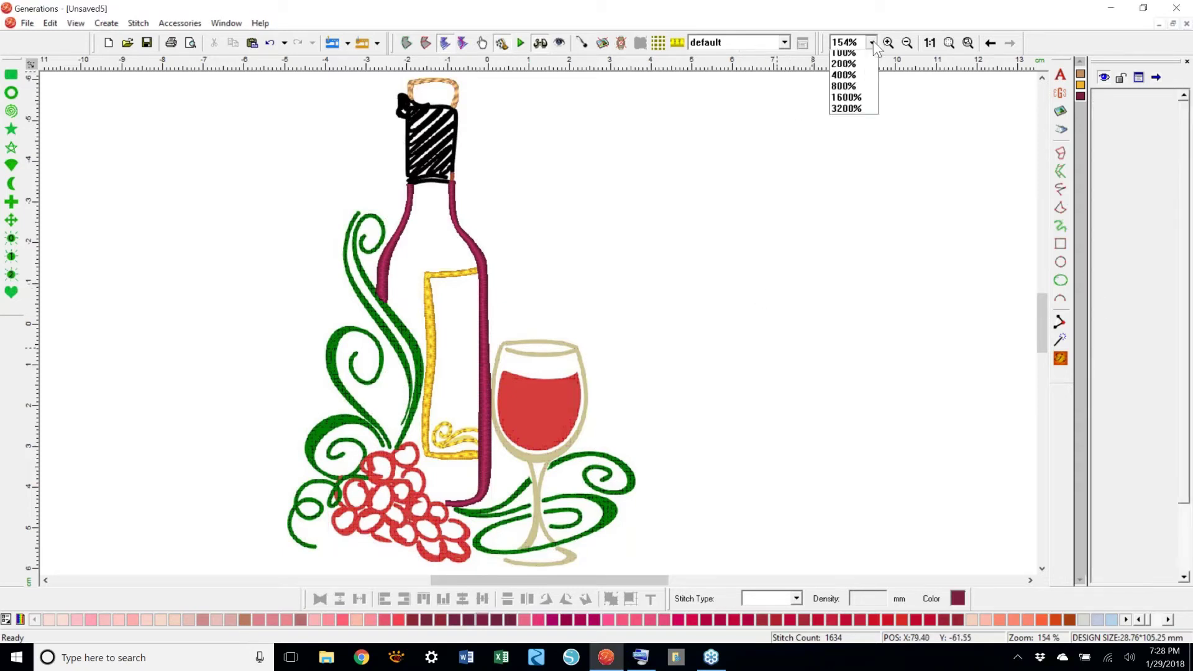
pyautogui.click(848, 114)
pyautogui.moveTo(1043, 324); pyautogui.dragTo(1042, 308)
pyautogui.moveTo(562, 580); pyautogui.dragTo(542, 580)
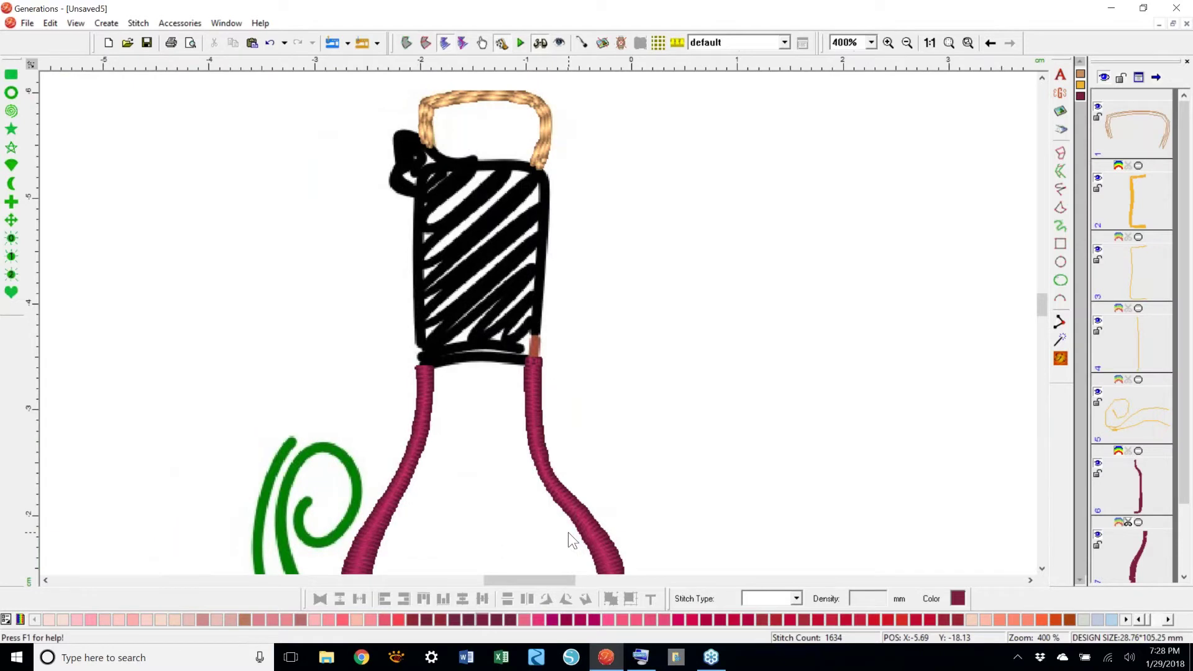
pyautogui.click(1168, 619)
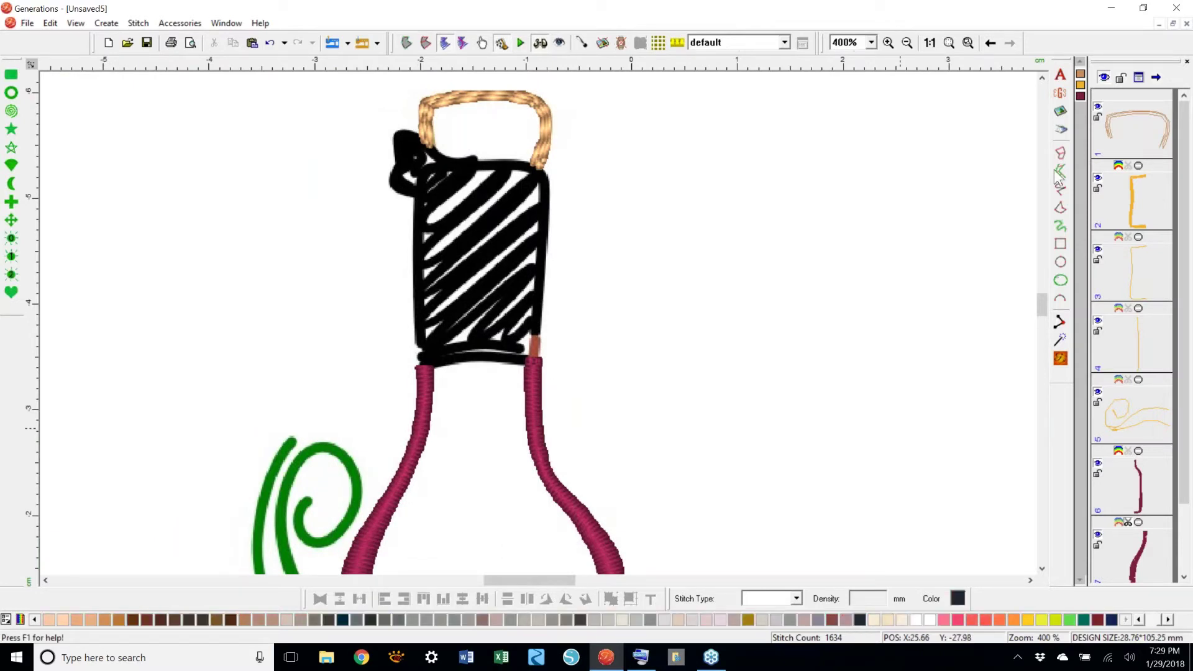
pyautogui.click(1061, 207)
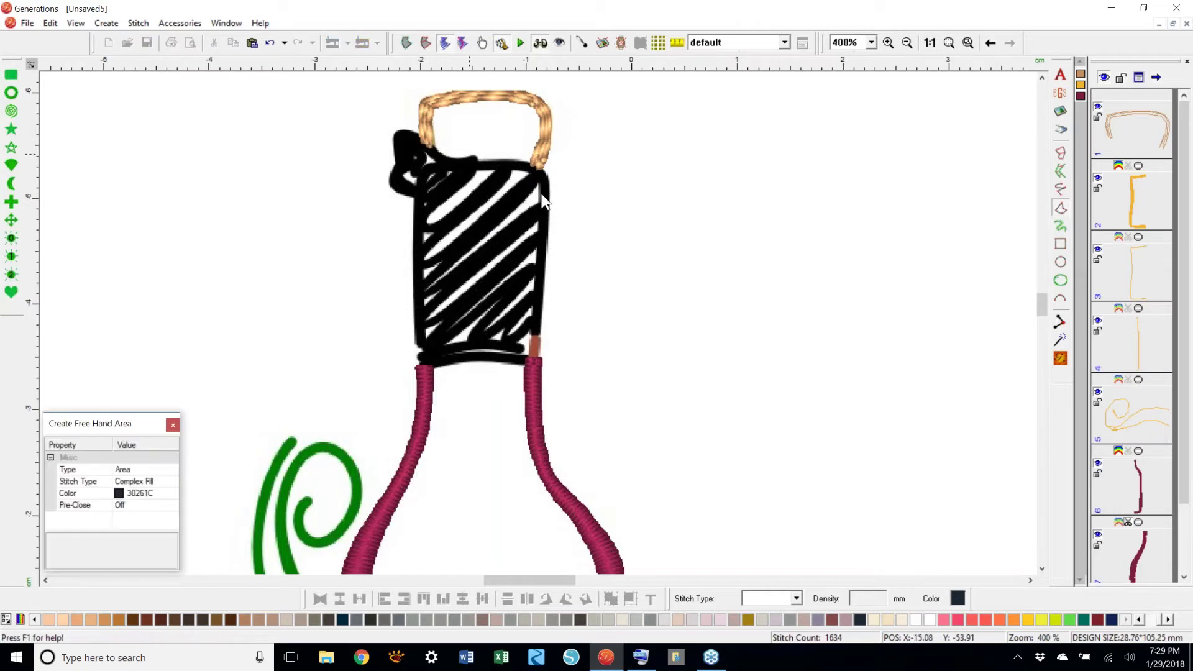
pyautogui.moveTo(397, 130)
pyautogui.mouseDown()
pyautogui.moveTo(458, 155)
pyautogui.moveTo(491, 147)
pyautogui.moveTo(546, 160)
pyautogui.moveTo(542, 361)
pyautogui.moveTo(413, 367)
pyautogui.moveTo(414, 195)
pyautogui.moveTo(390, 182)
pyautogui.moveTo(407, 122)
pyautogui.mouseUp()
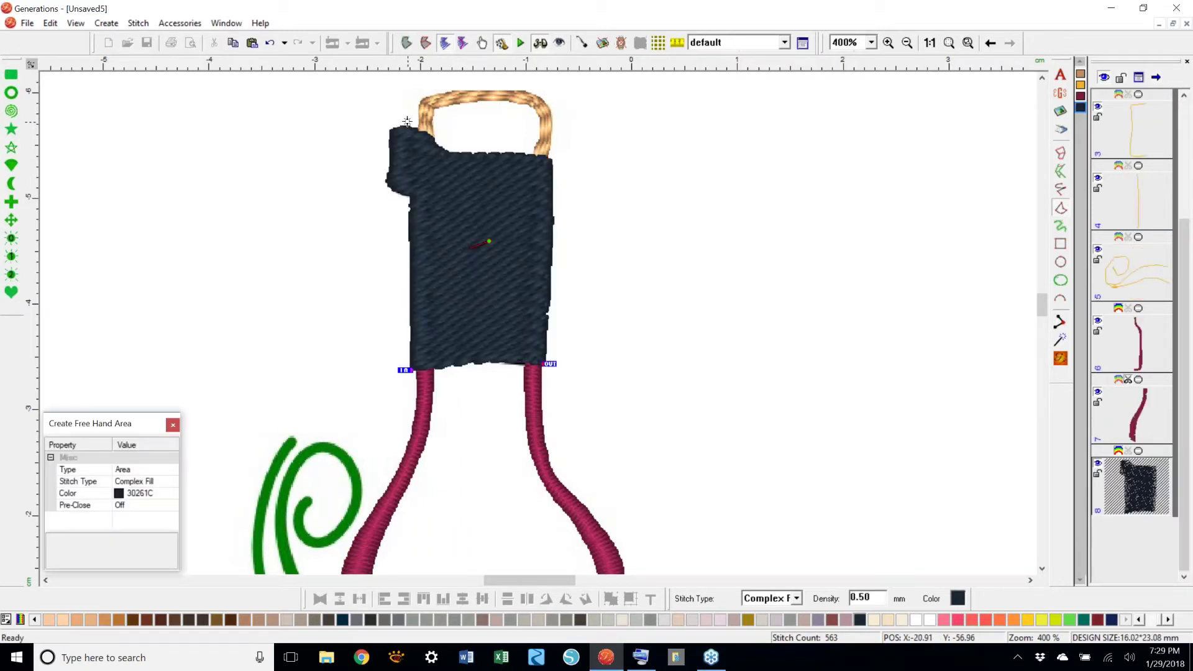
pyautogui.press('Escape')
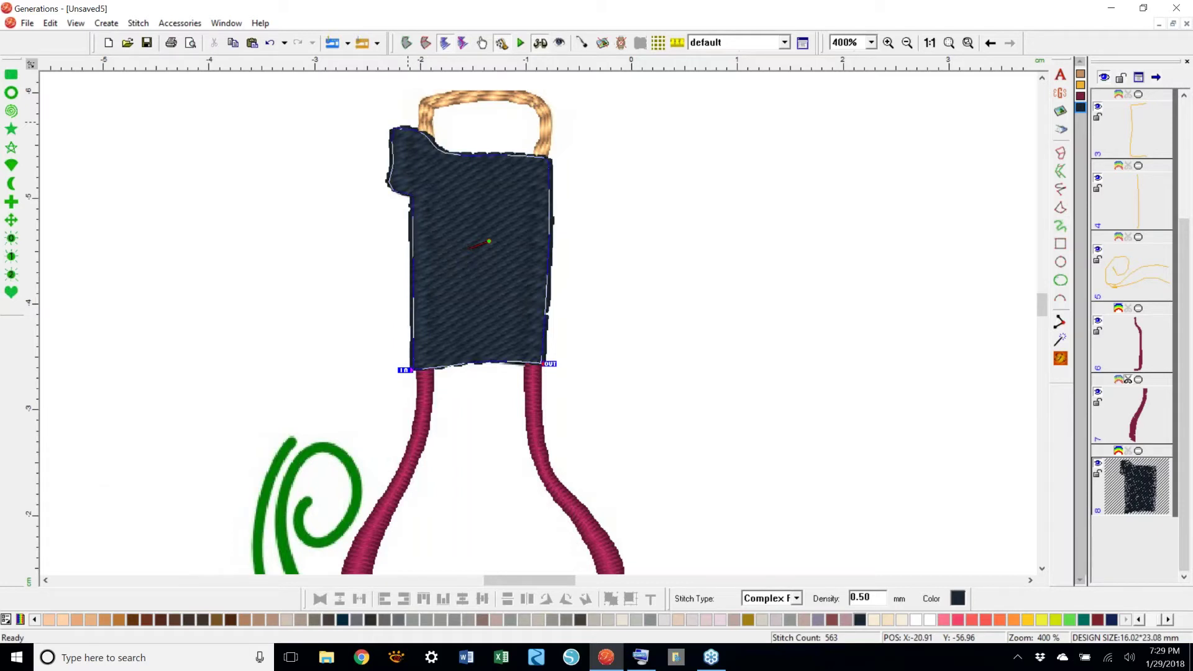
pyautogui.click(622, 300)
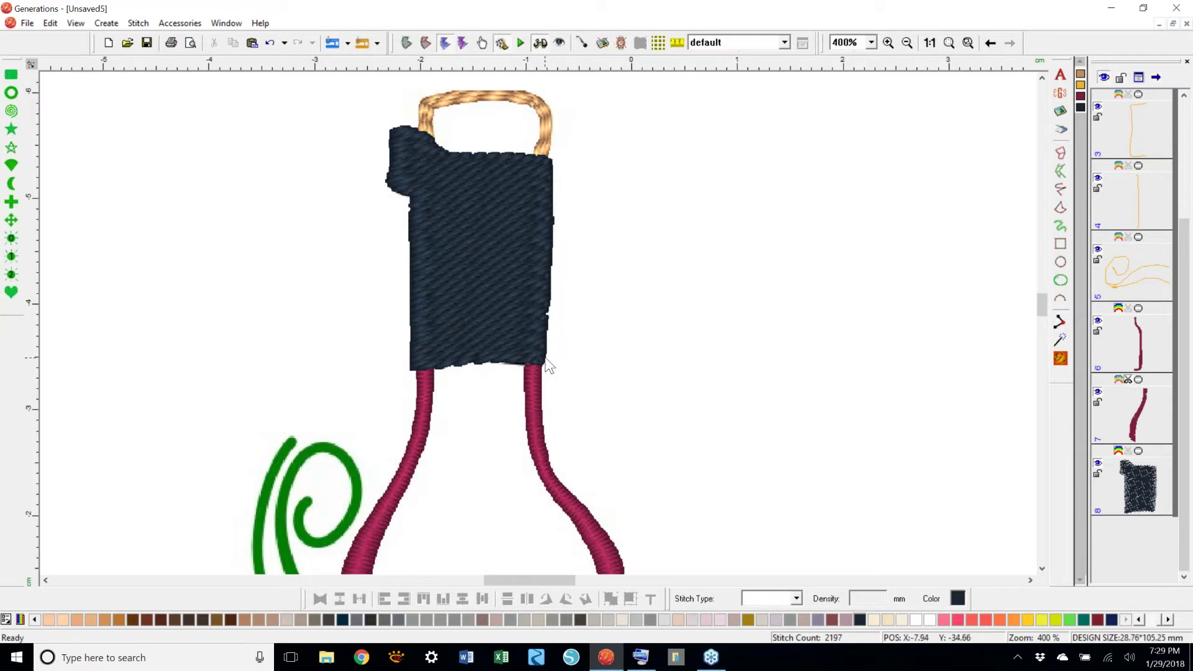
# - Edit the neck wrap's outline, deleting a stray point near the lower left corner and shifting side points inward to match the artwork
pyautogui.click(490, 239)
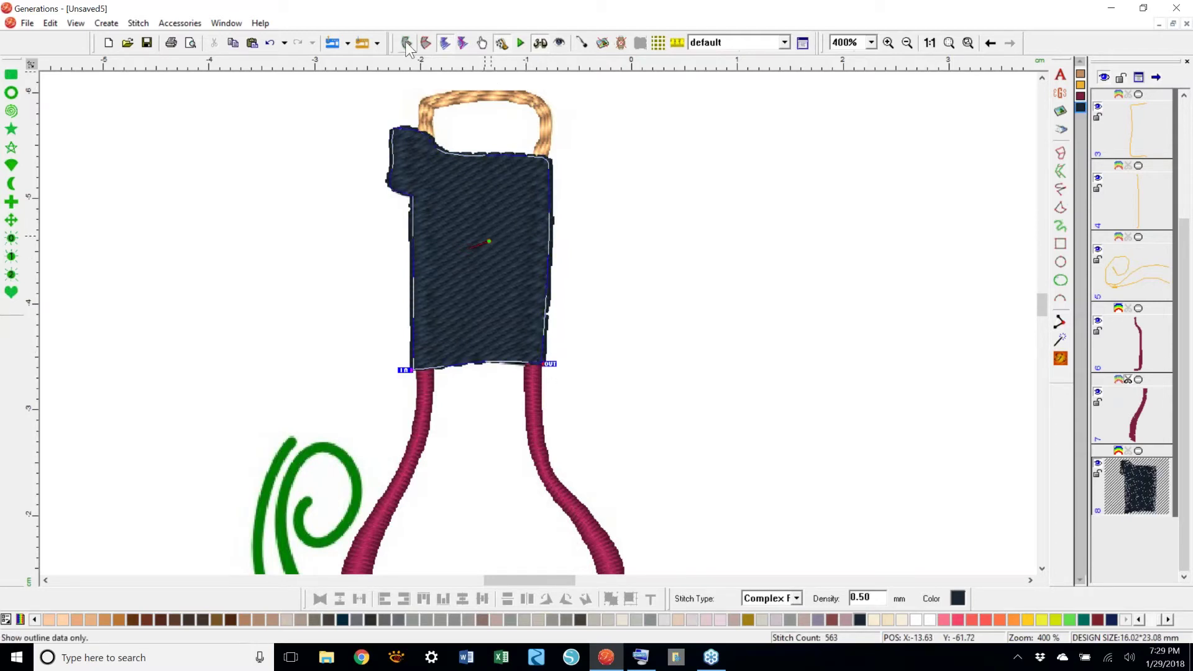
pyautogui.click(407, 44)
pyautogui.rightClick(487, 237)
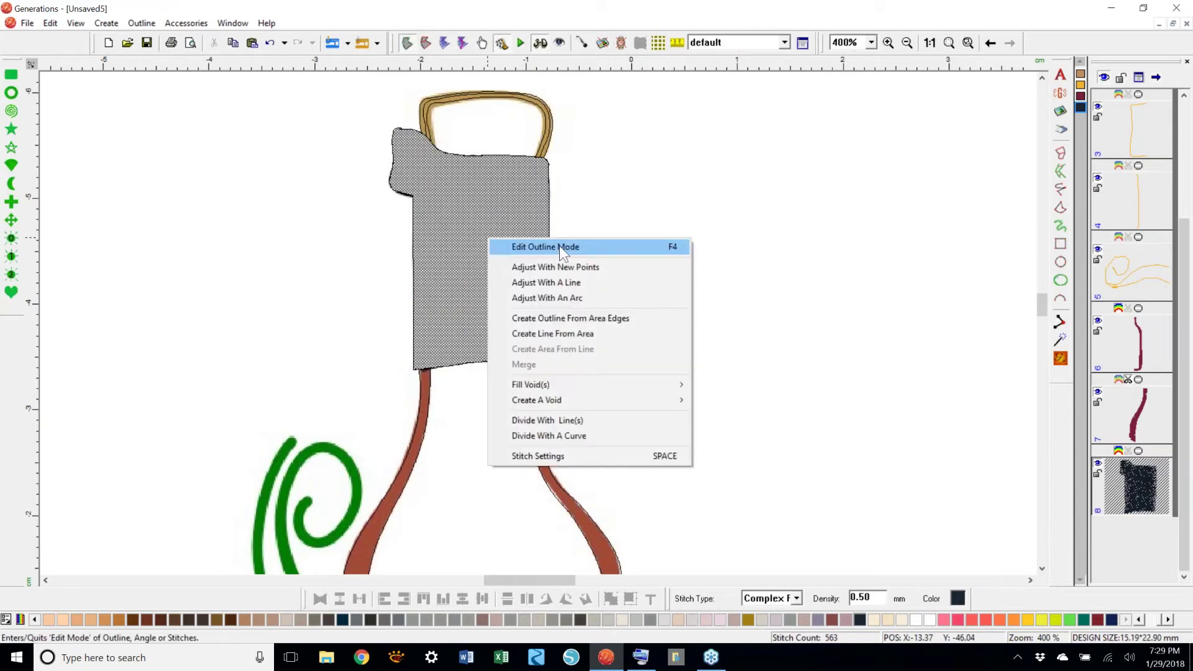
pyautogui.click(547, 247)
pyautogui.press('Delete')
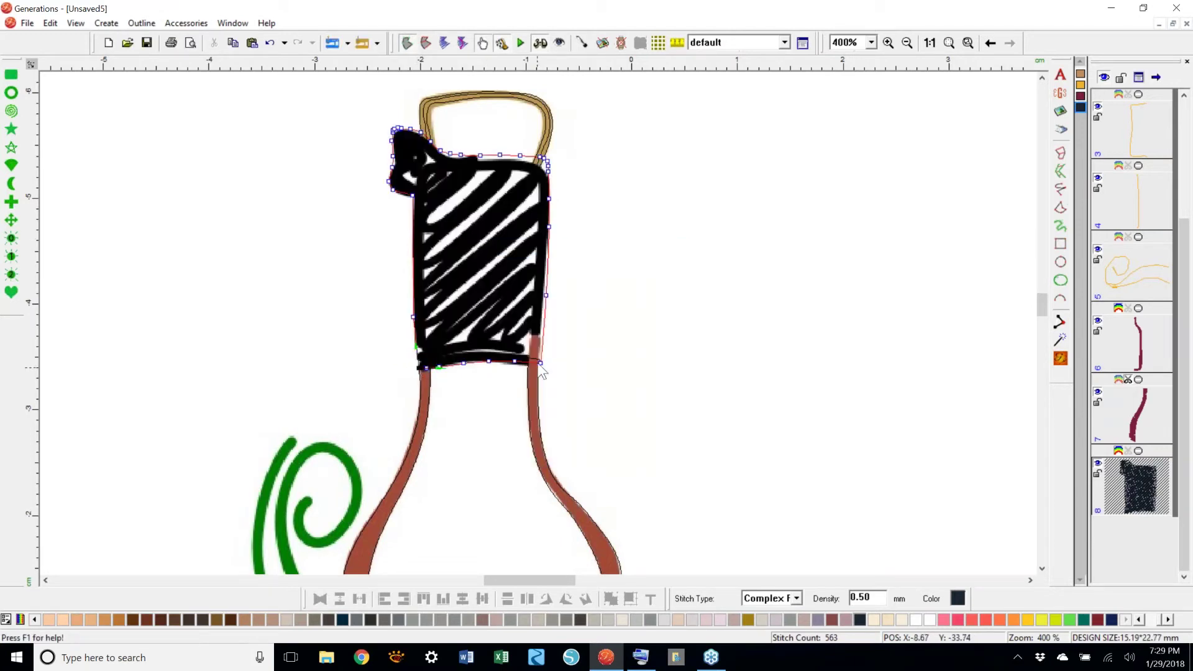
pyautogui.click(545, 295)
pyautogui.moveTo(546, 296); pyautogui.dragTo(542, 295)
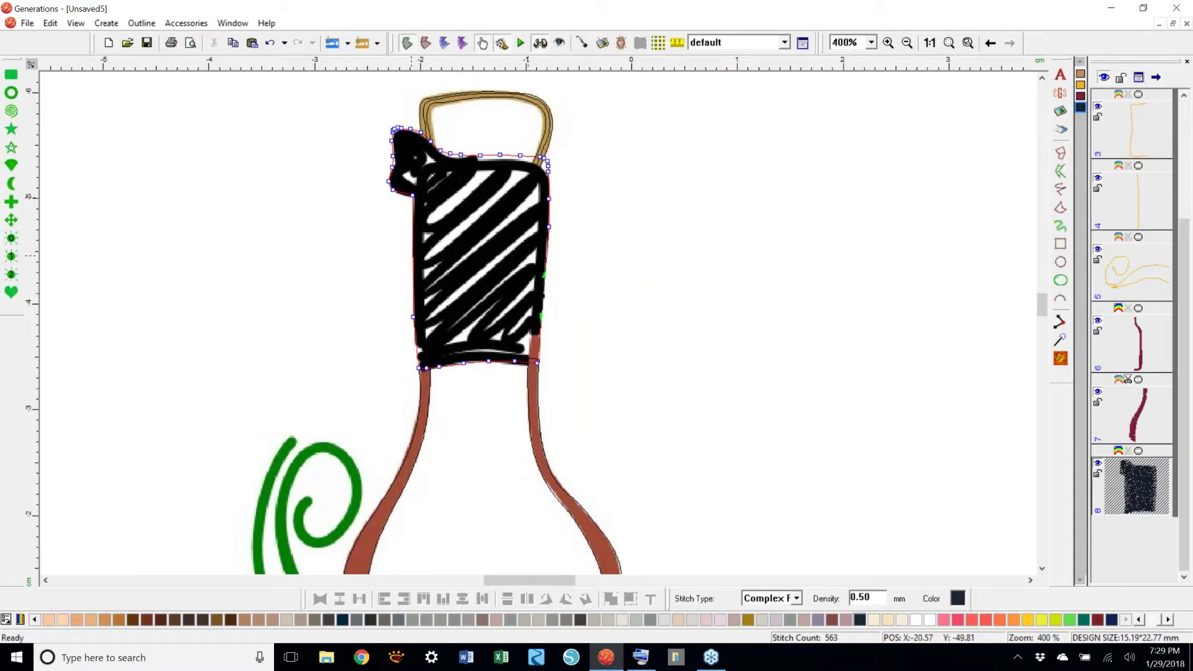
pyautogui.moveTo(412, 195); pyautogui.dragTo(415, 193)
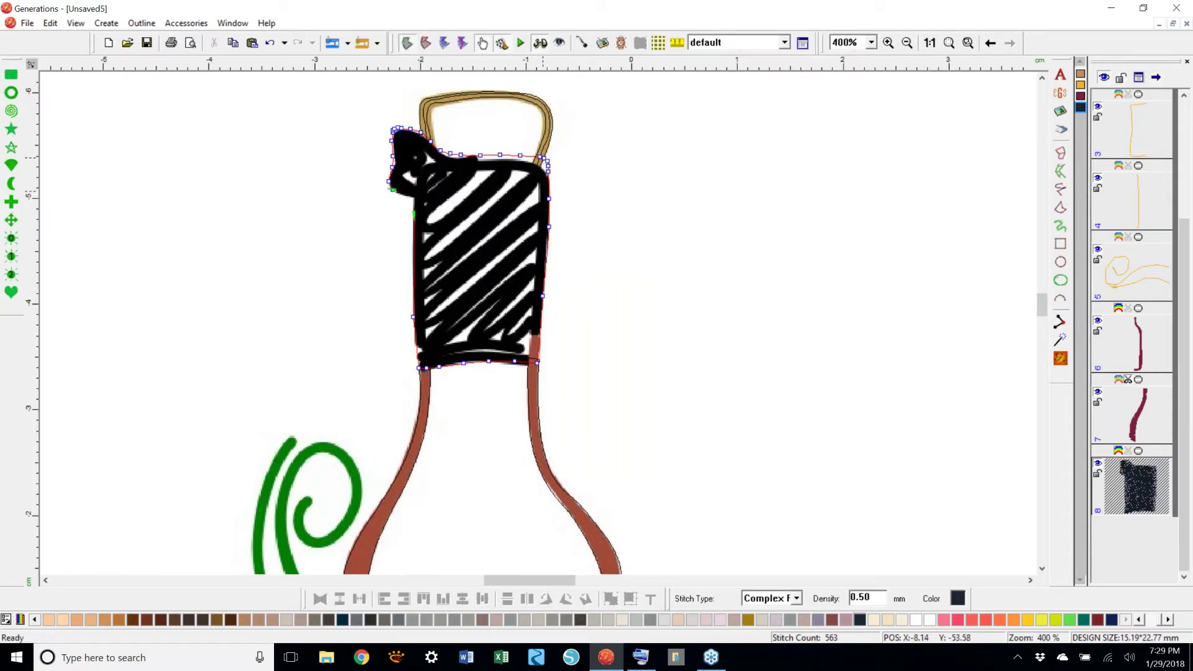
# - Reposition the outline points along the neck wrap's upper right corner to round it, and regenerate the fill
pyautogui.click(543, 161)
pyautogui.moveTo(543, 161); pyautogui.dragTo(546, 165)
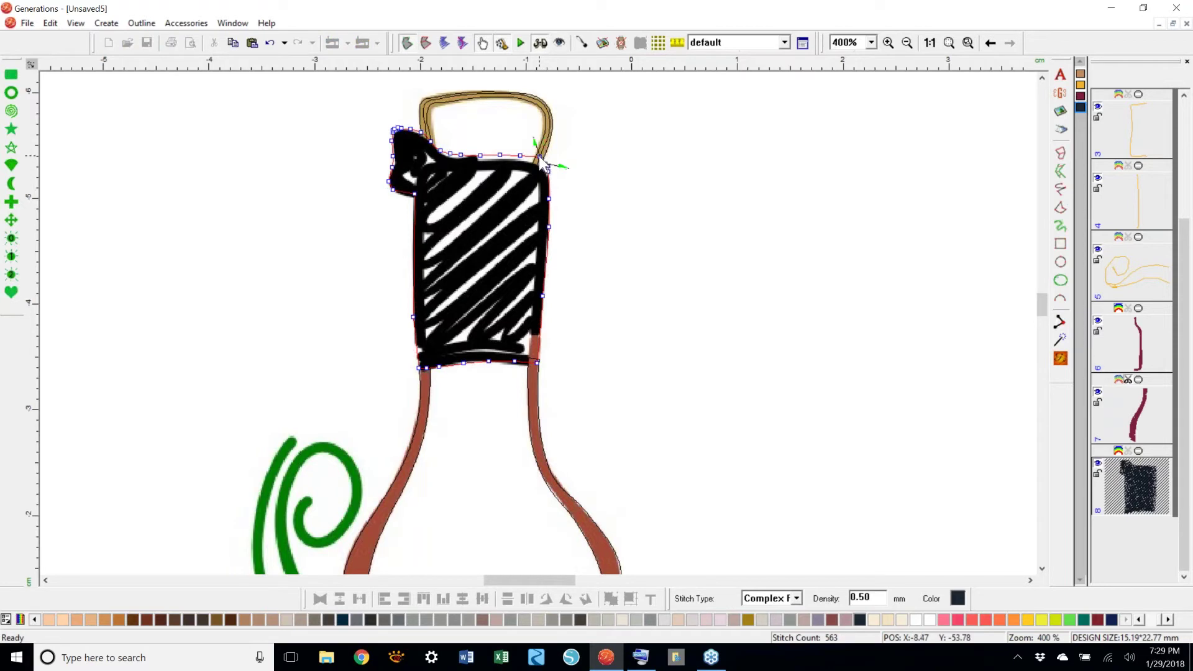
pyautogui.click(498, 154)
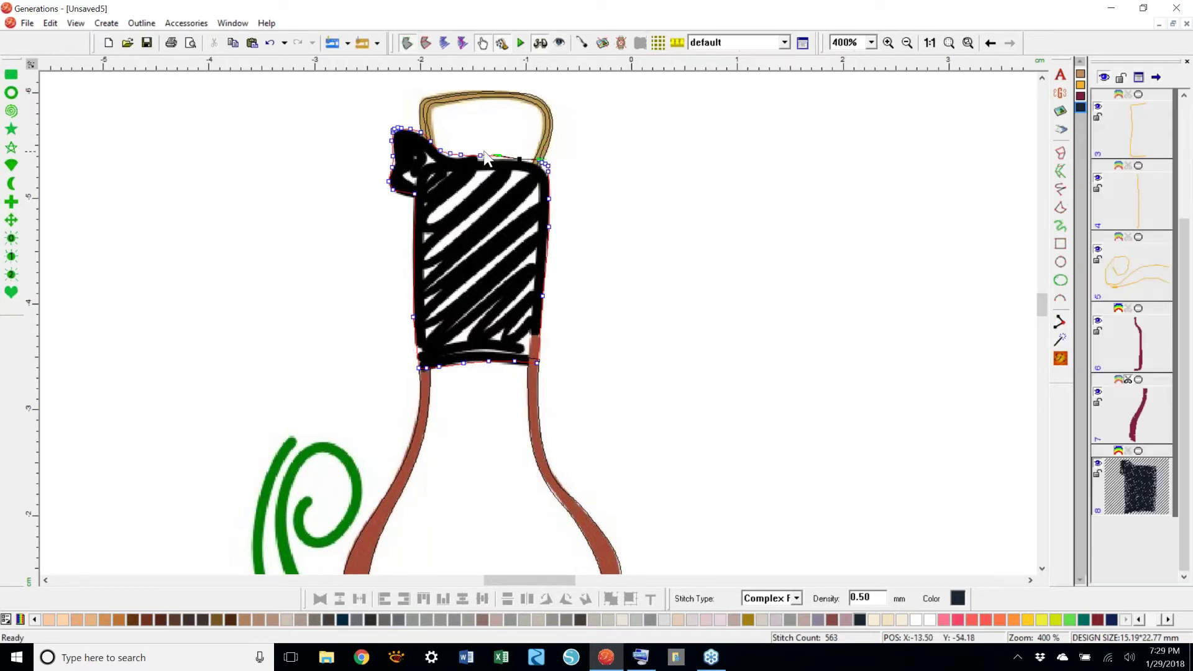
pyautogui.click(541, 161)
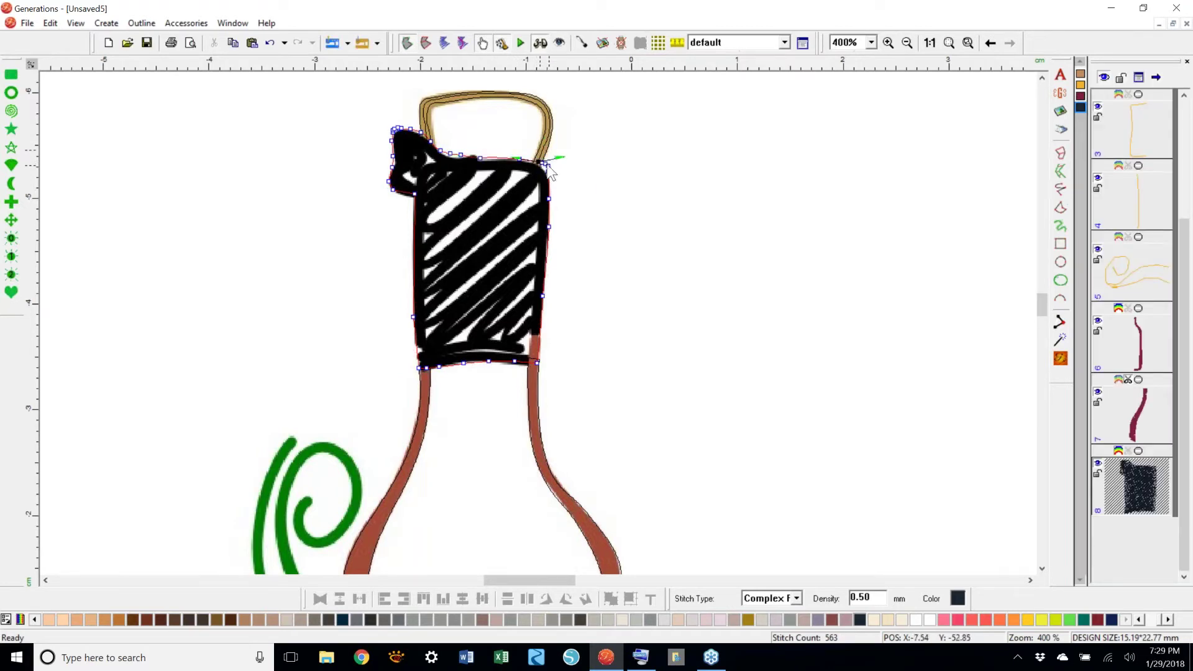
pyautogui.moveTo(546, 167); pyautogui.dragTo(541, 164)
pyautogui.click(1061, 359)
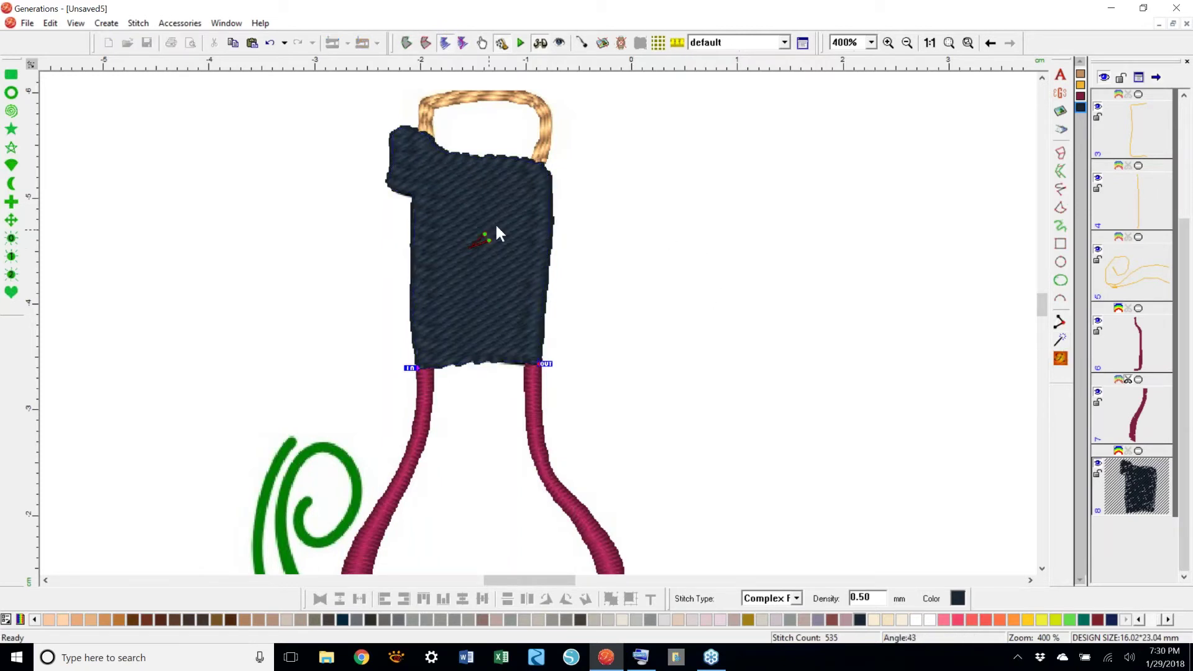
# - Regenerate the neck wrap fill at a steeper stitch angle and set its density to 0.8 mm
pyautogui.click(1063, 360)
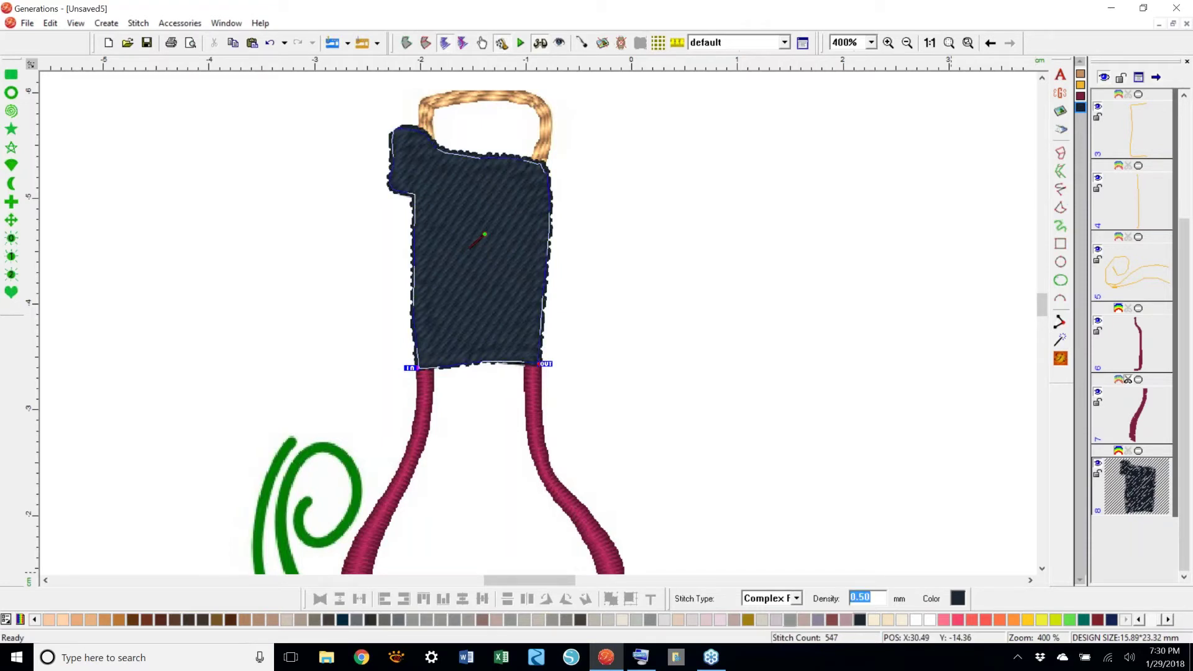
pyautogui.write('0.')
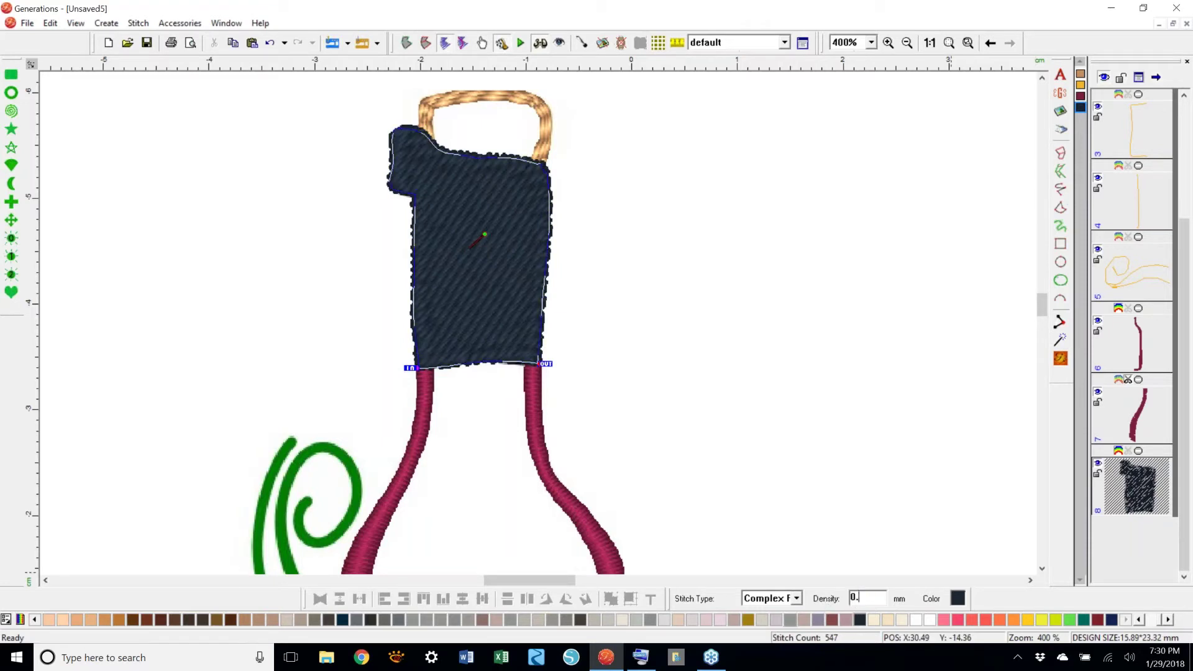
pyautogui.write('8')
pyautogui.press('Return')
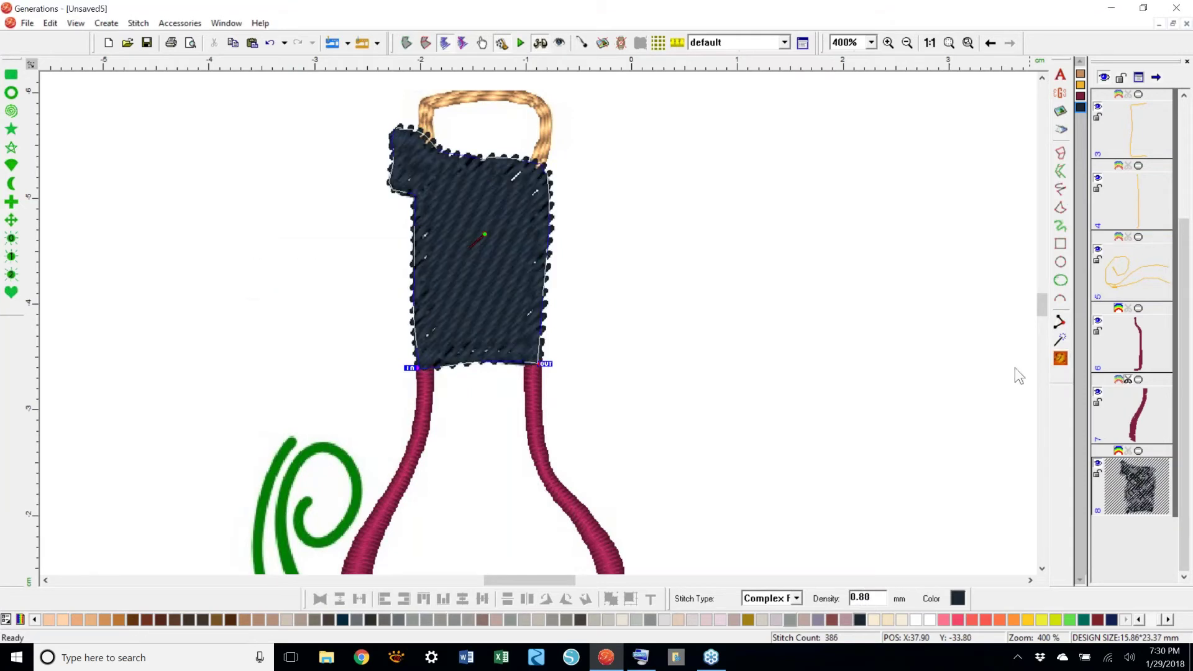
# - Turn off underlay in the neck wrap fill's stitch properties
pyautogui.rightClick(669, 358)
pyautogui.click(622, 395)
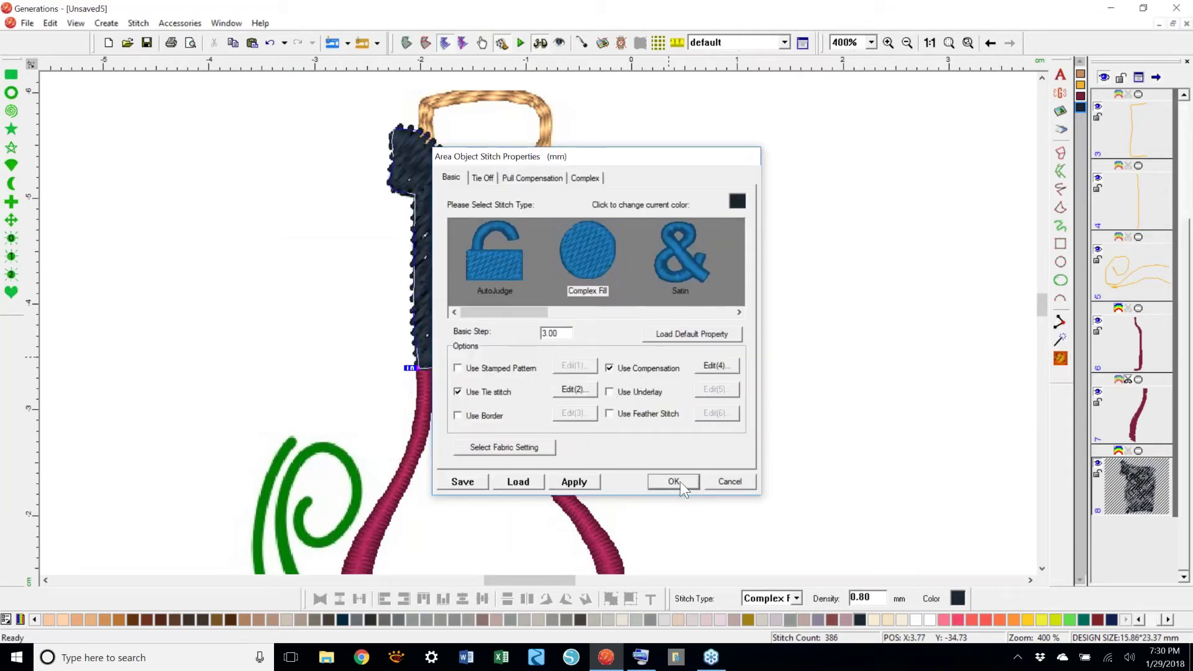
pyautogui.click(680, 483)
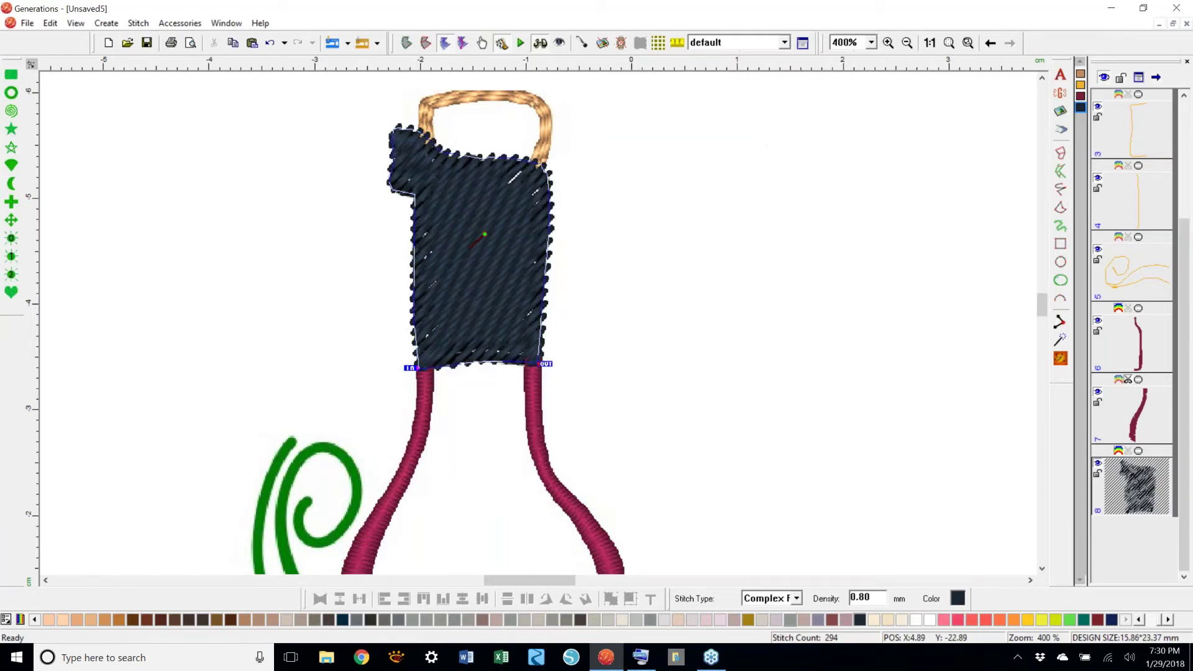
# - Set the neck wrap fill's density to 1.0 mm and regenerate its stitches
pyautogui.write('1.0')
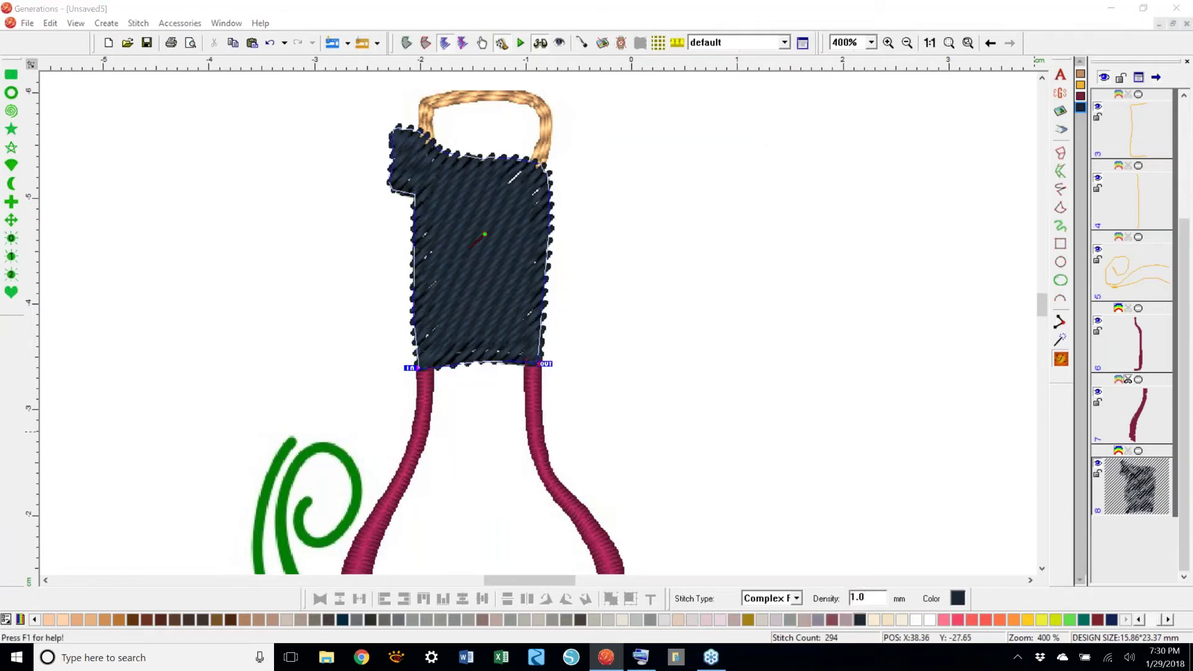
pyautogui.click(1061, 359)
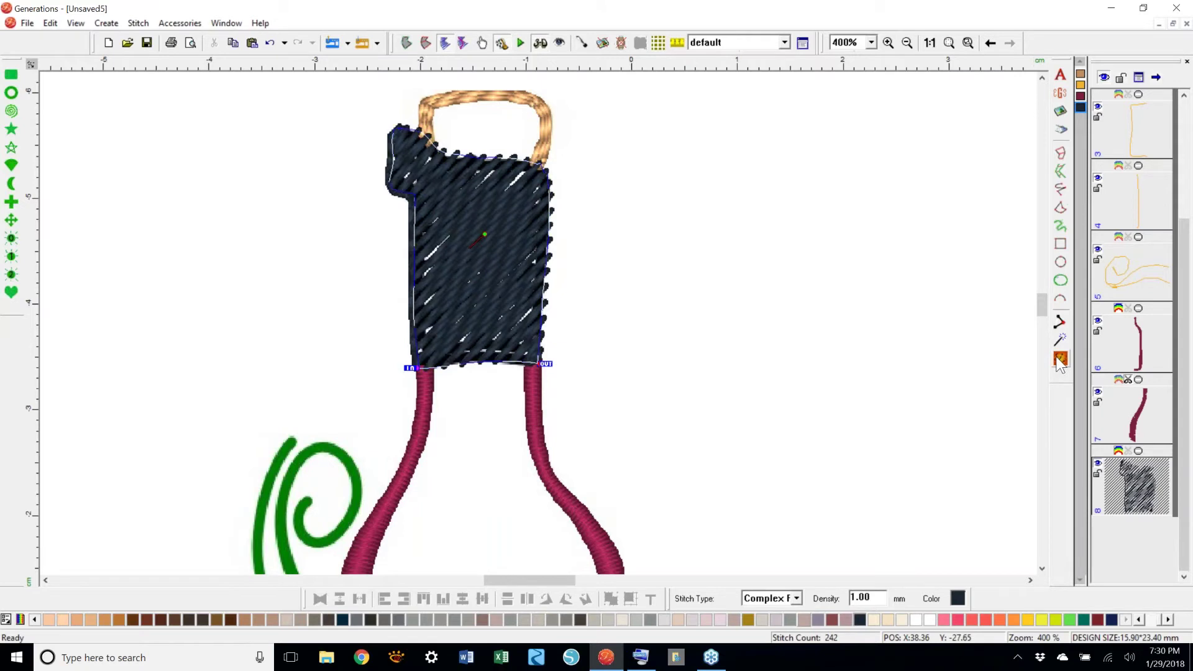
pyautogui.click(1061, 361)
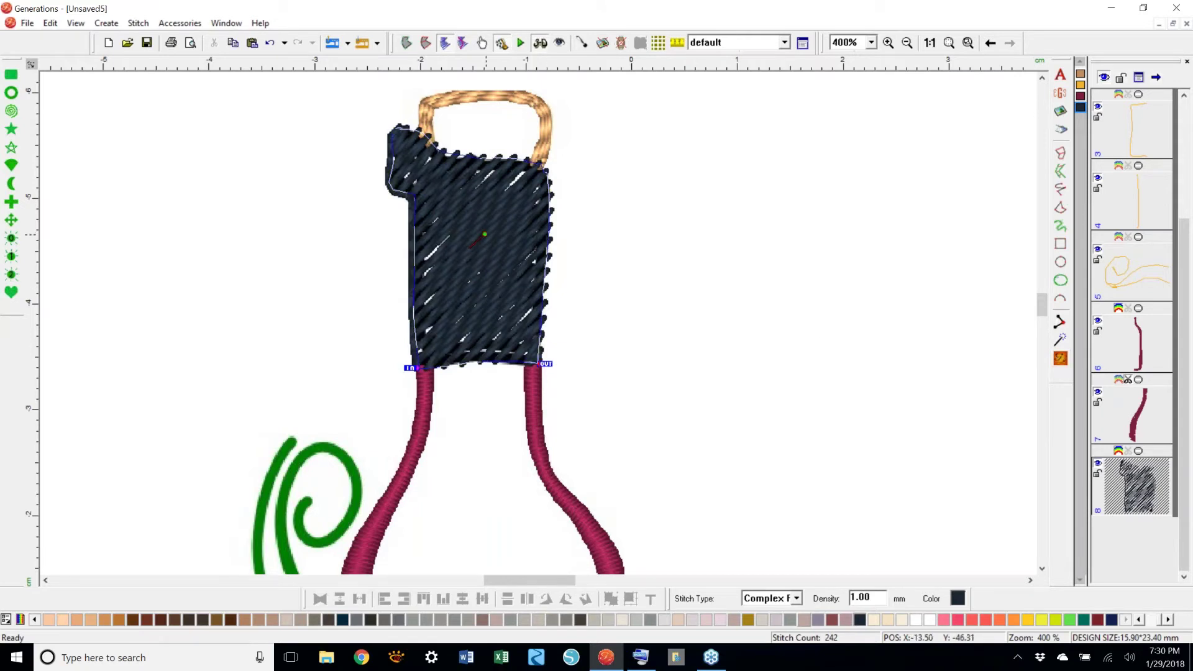
# - Flatten the neck wrap fill's stitch angle, set its density to 1.5 mm, and regenerate, leaving the other stitch properties as they are
pyautogui.click(490, 238)
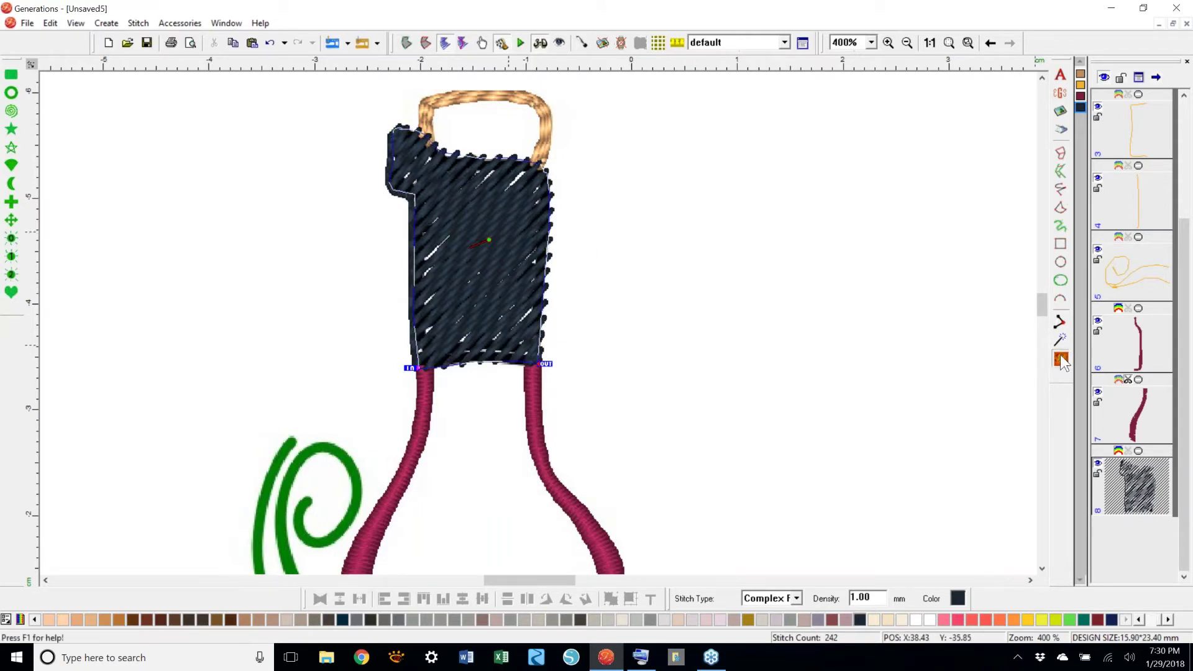
pyautogui.click(1060, 360)
pyautogui.doubleClick(874, 600)
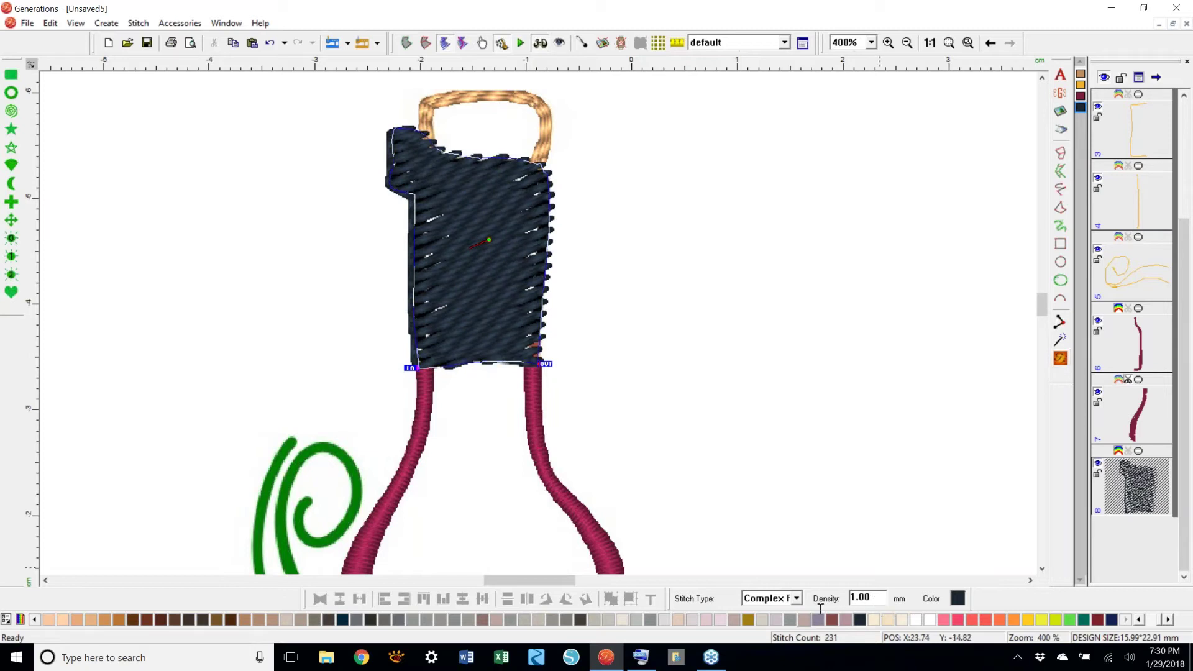
pyautogui.write('1.5')
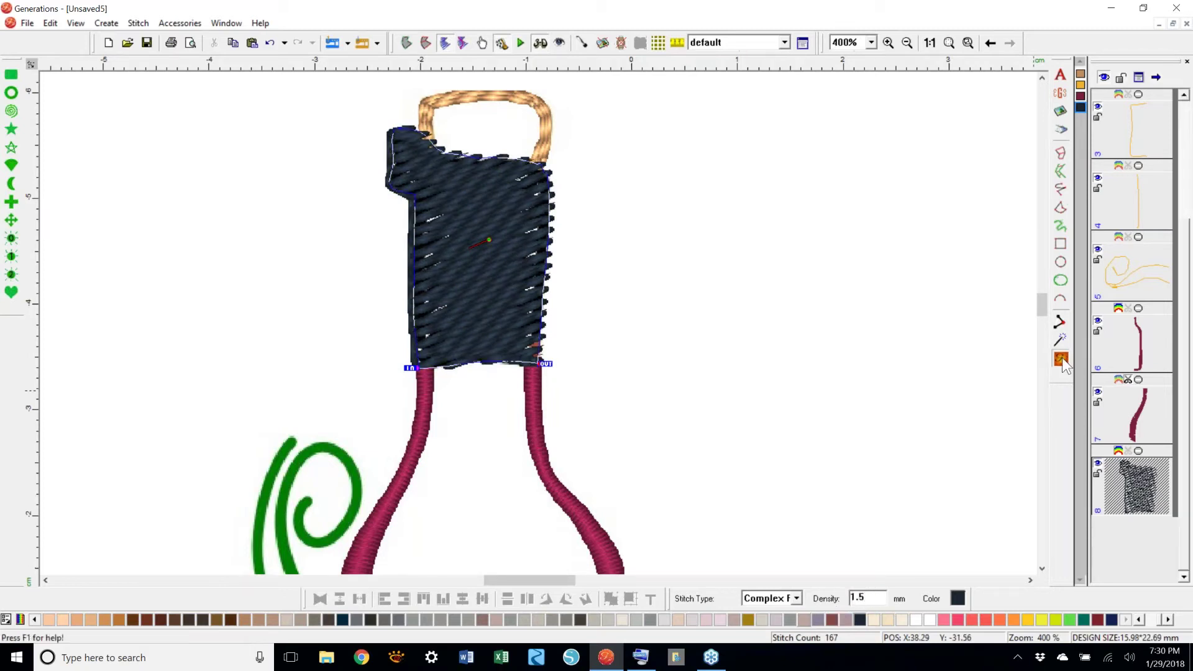
pyautogui.click(1061, 359)
pyautogui.rightClick(703, 341)
pyautogui.click(725, 483)
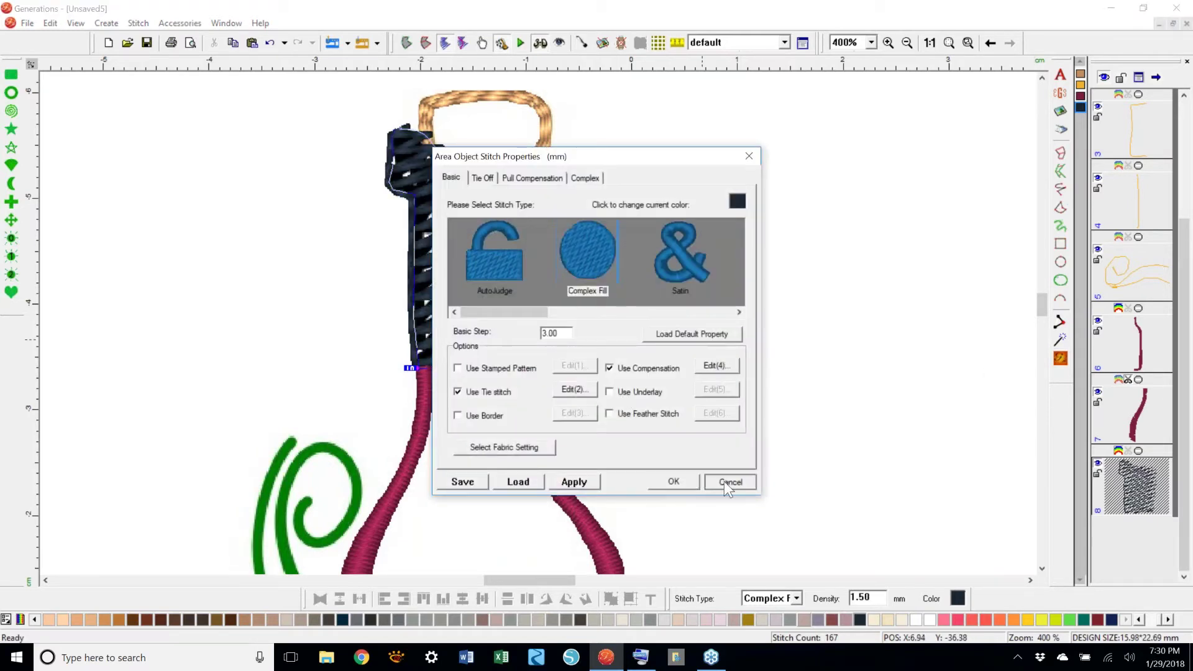
# - With the background artwork hidden, move the neck wrap fill's exit point to the wrap's upper-left corner and regenerate its stitches
pyautogui.click(602, 43)
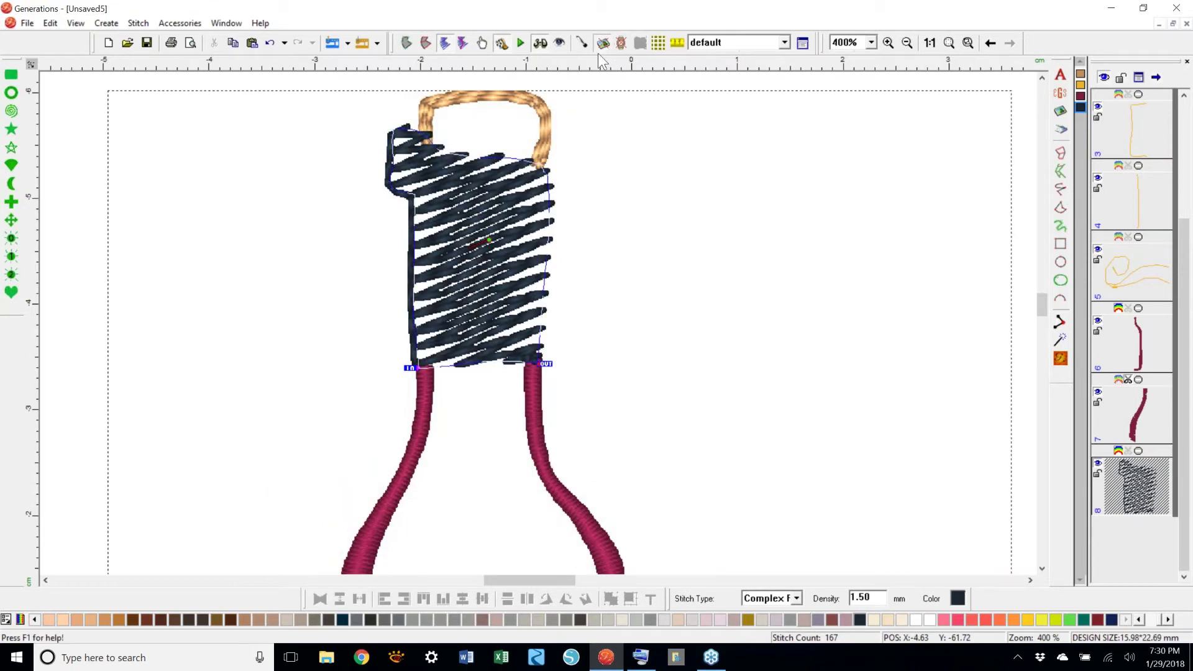
pyautogui.moveTo(546, 363)
pyautogui.mouseDown()
pyautogui.moveTo(486, 222)
pyautogui.moveTo(402, 130)
pyautogui.mouseUp()
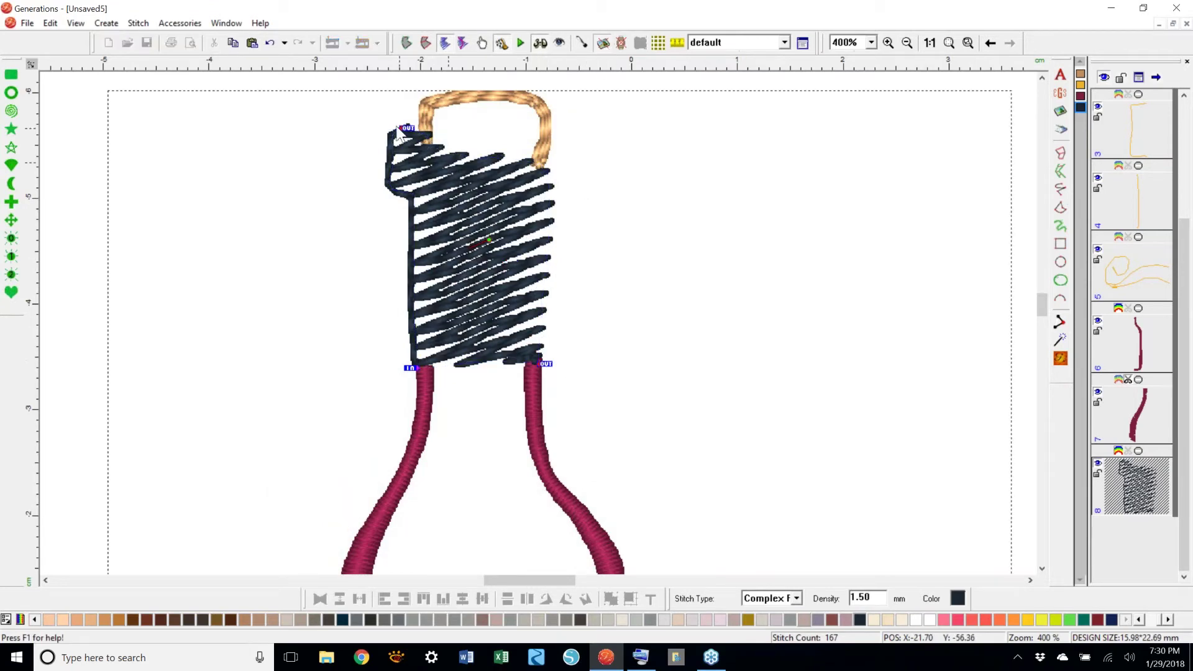
pyautogui.click(1061, 358)
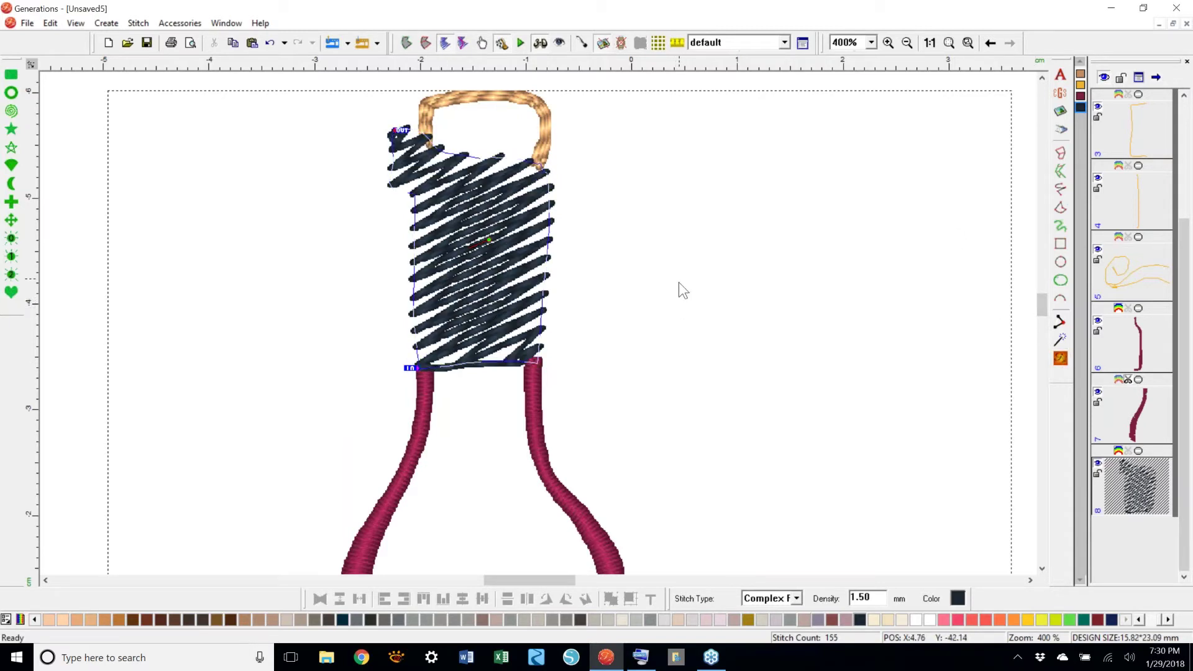
# - Enable Use Smooth Edges in the neck wrap fill's complex stitch properties, apply it, and deselect the fill
pyautogui.doubleClick(544, 174)
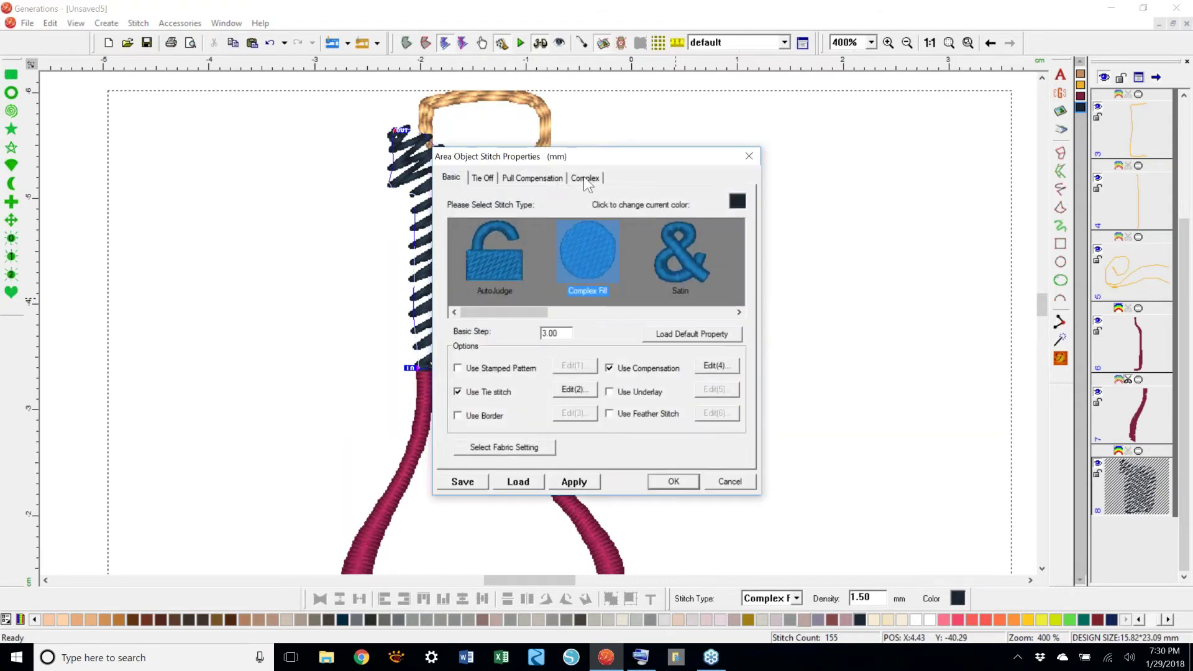
pyautogui.click(585, 178)
pyautogui.click(463, 421)
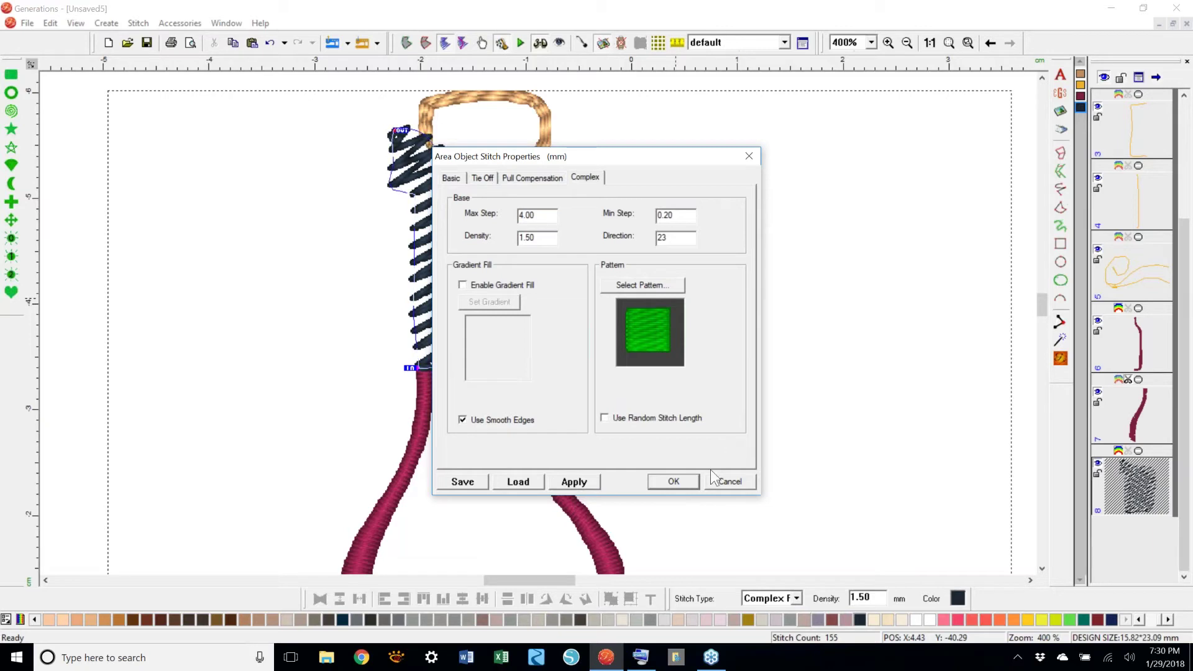
pyautogui.click(687, 479)
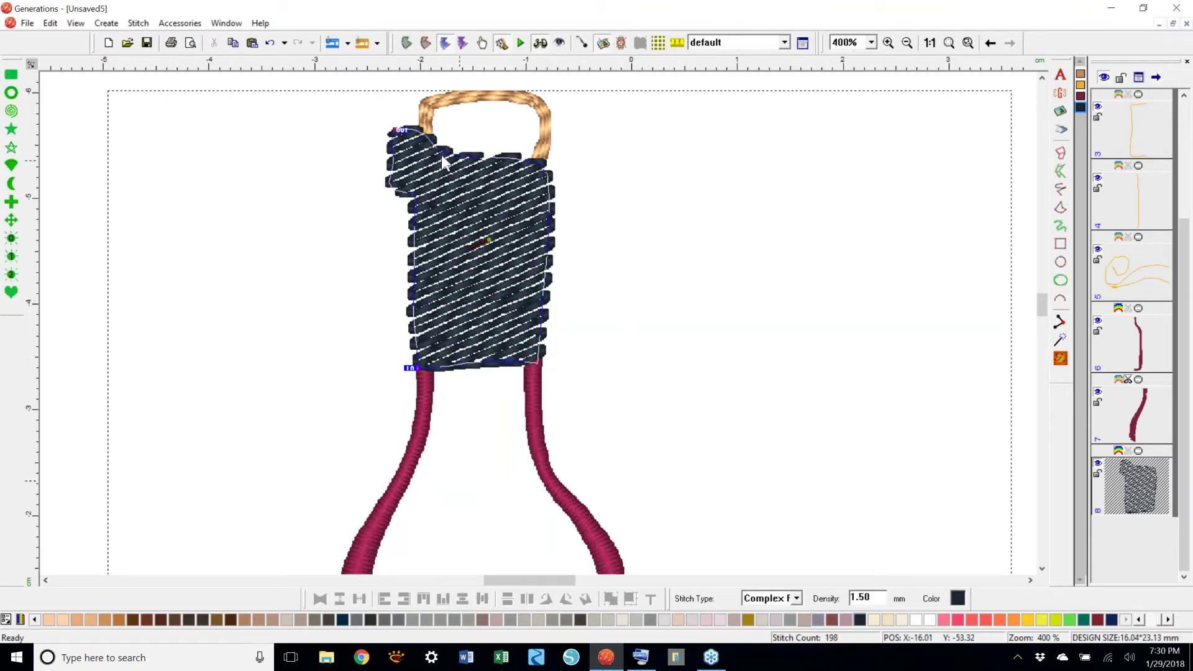
pyautogui.click(690, 347)
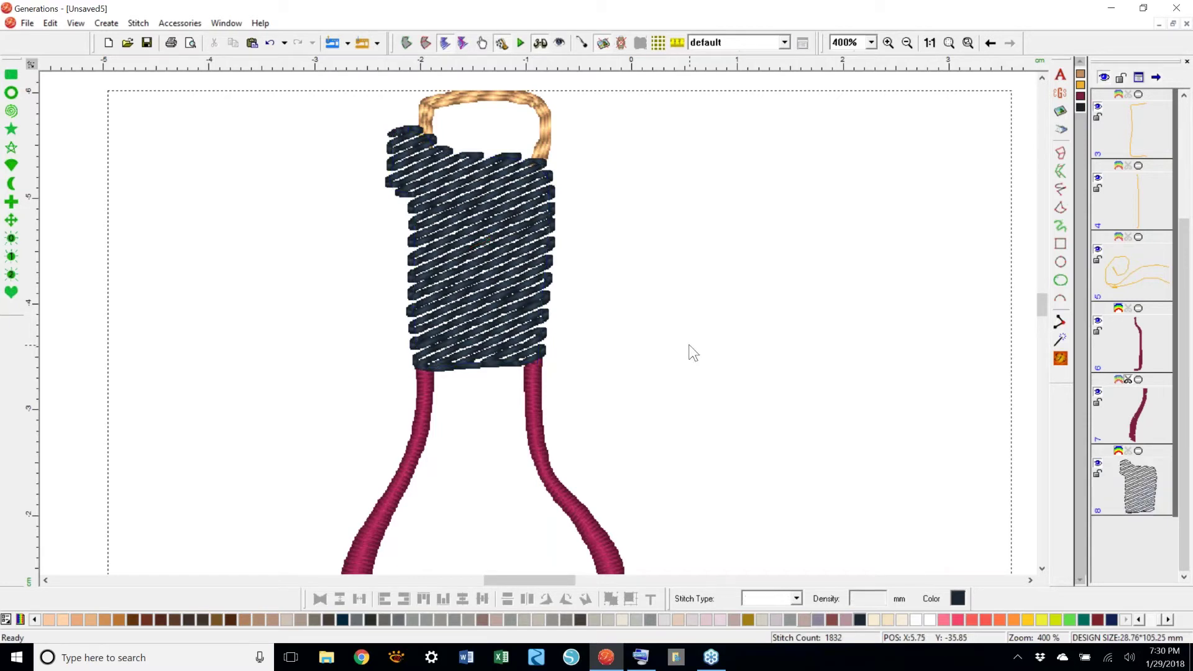
pyautogui.click(554, 187)
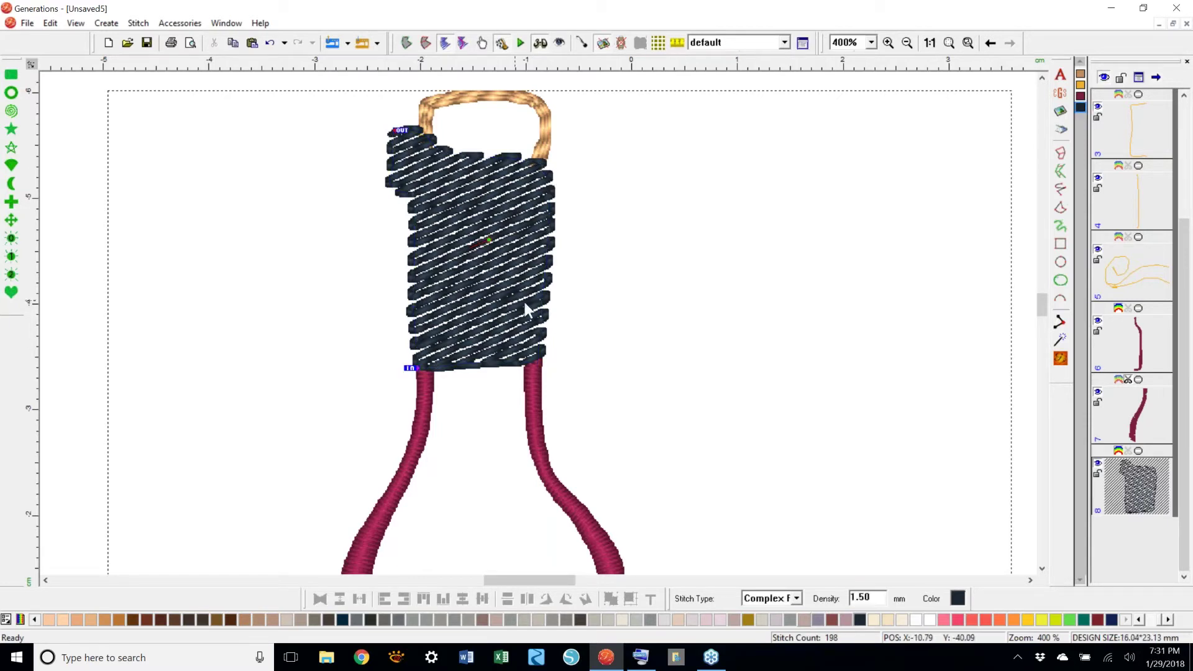
pyautogui.click(624, 324)
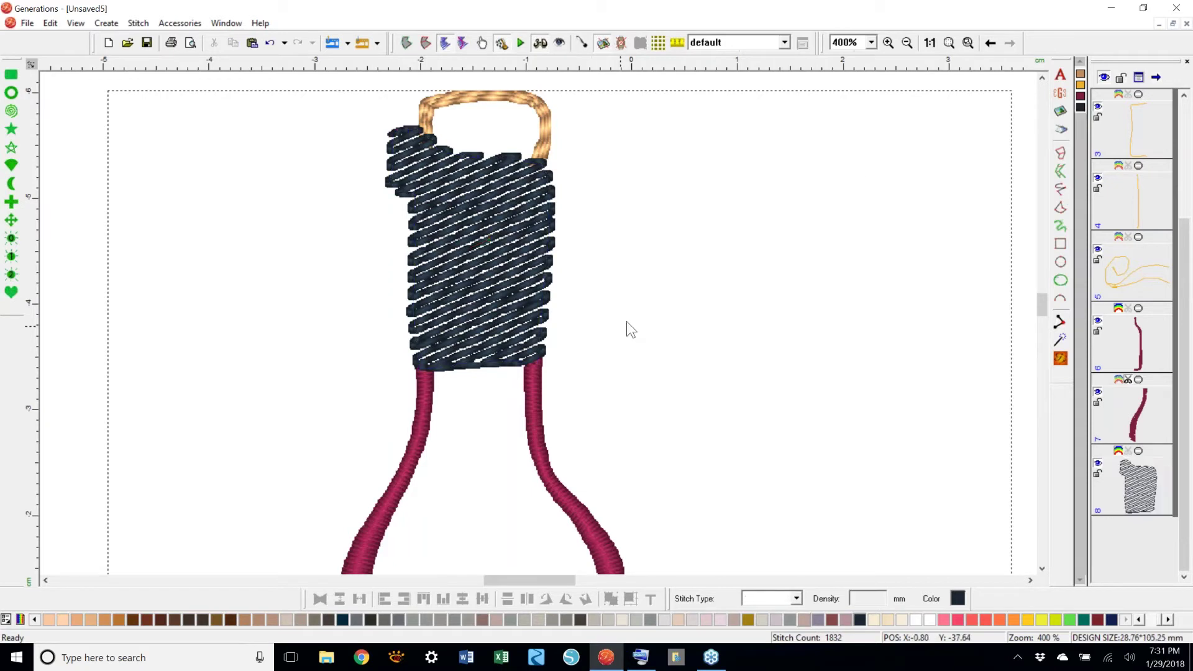
# - Bring the background artwork back into display behind the whole bottle design
pyautogui.click(949, 42)
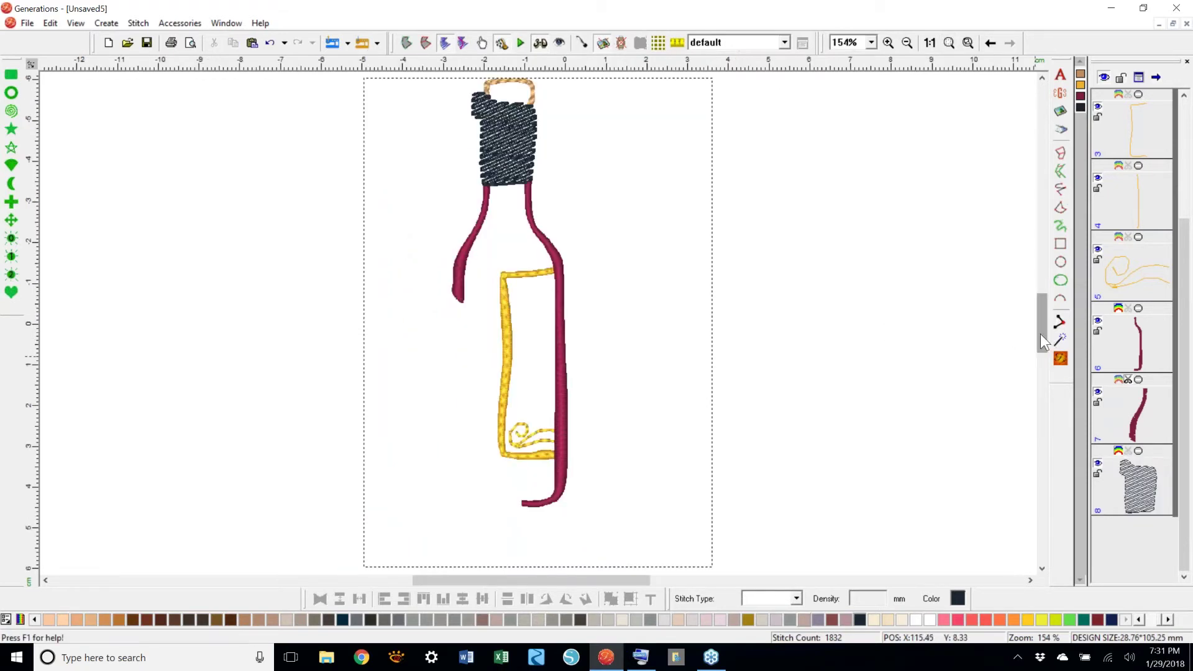
pyautogui.scroll(1, 1040, 334)
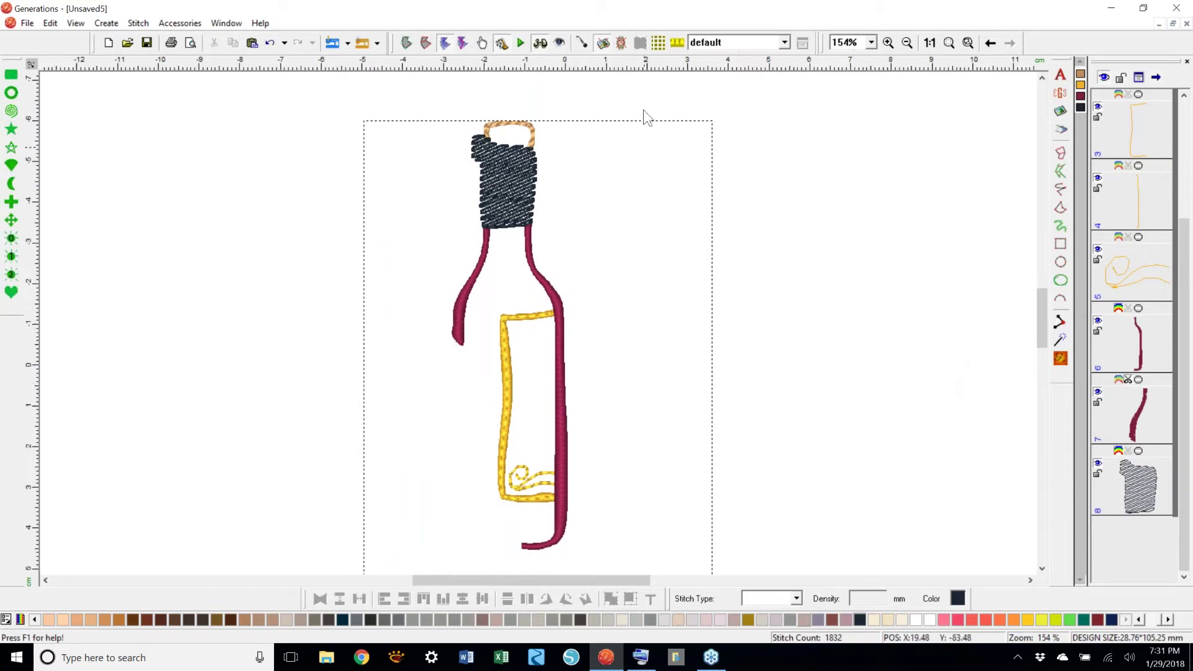
pyautogui.click(640, 42)
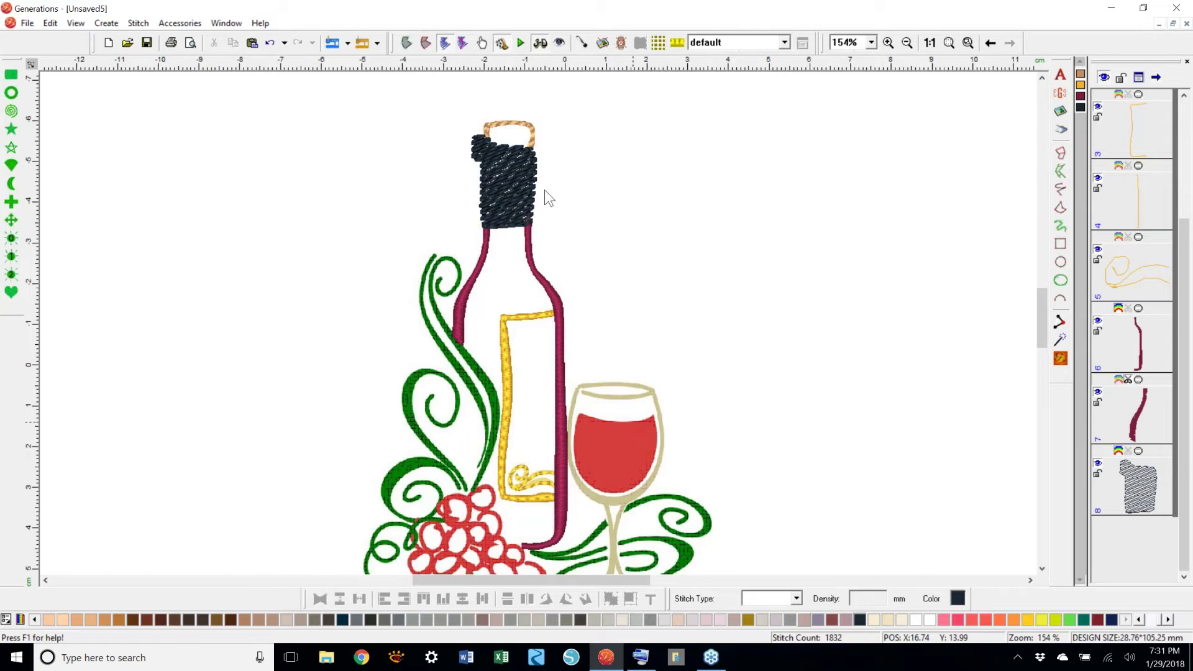
pyautogui.moveTo(1044, 327); pyautogui.dragTo(1039, 326)
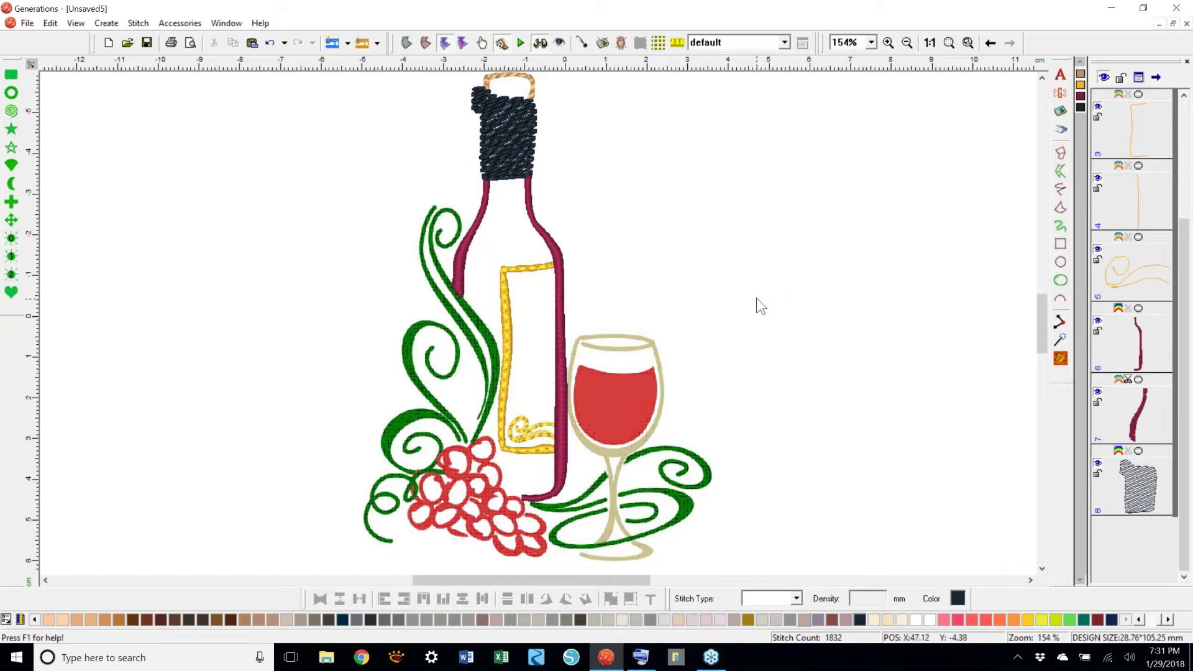
# - Trace the small looped vine tendril beside the grapes as a freehand Triple Run line in green 3D7A00, about 9.6 × 7.5 mm
pyautogui.click(872, 43)
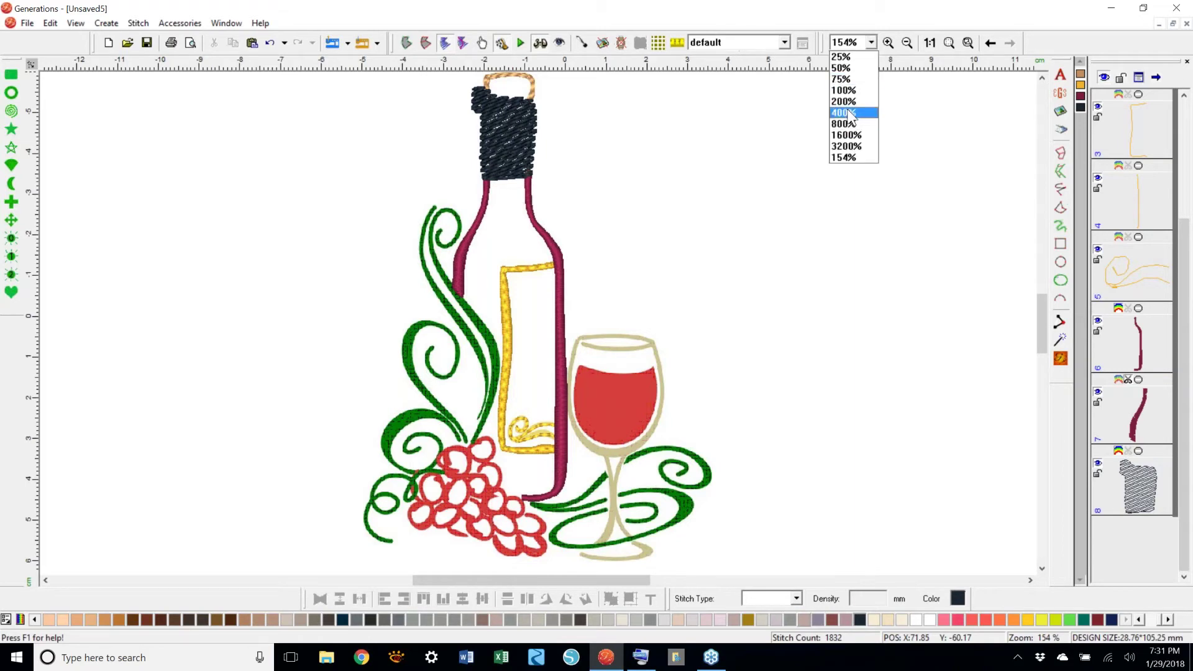
pyautogui.click(851, 114)
pyautogui.moveTo(1044, 333)
pyautogui.mouseDown()
pyautogui.moveTo(1044, 346)
pyautogui.moveTo(1043, 327)
pyautogui.moveTo(1042, 344)
pyautogui.moveTo(1026, 339)
pyautogui.mouseUp()
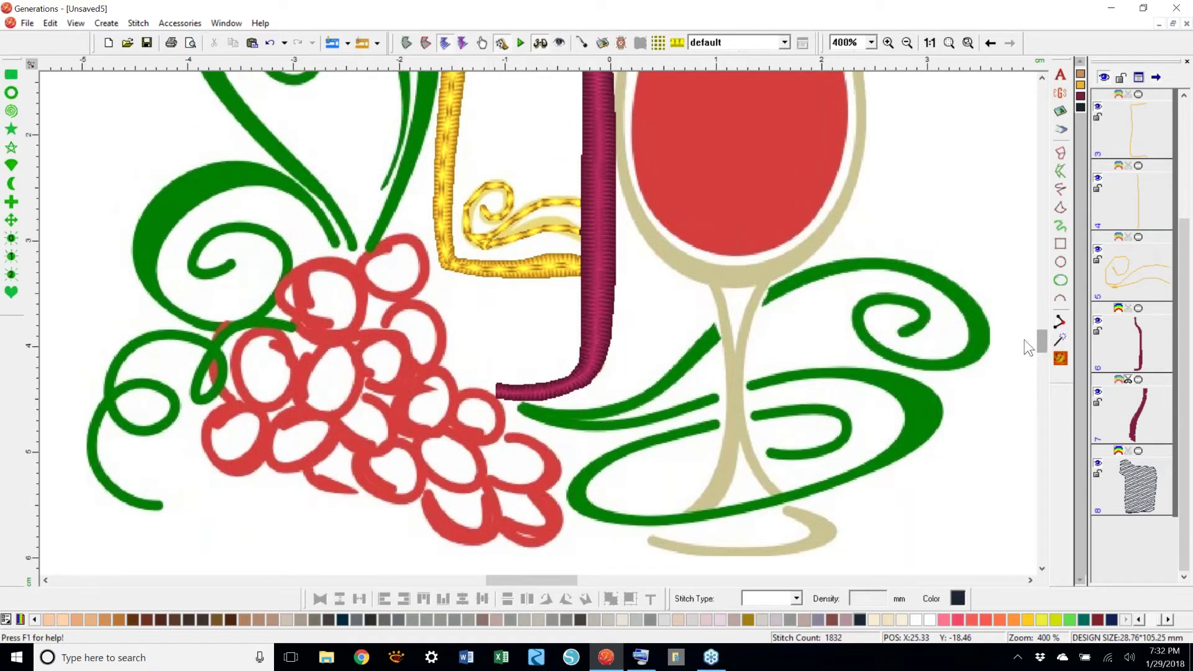
pyautogui.click(1140, 619)
pyautogui.click(1140, 619)
pyautogui.click(1140, 619)
pyautogui.click(1140, 620)
pyautogui.click(1138, 620)
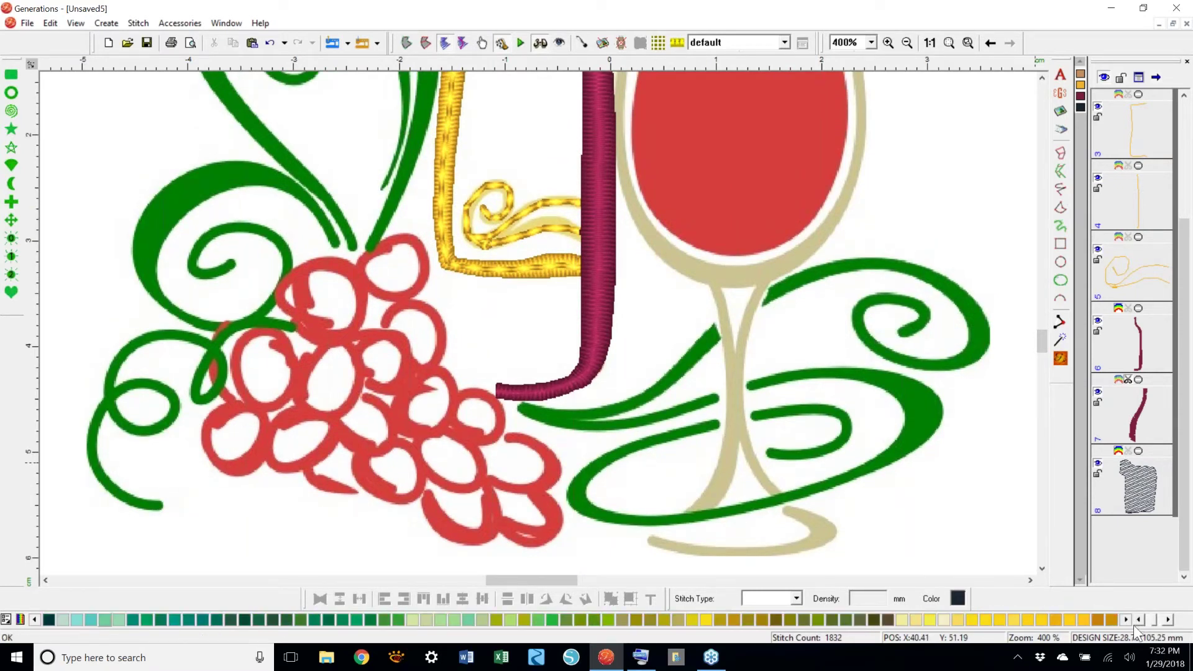
pyautogui.click(1140, 620)
pyautogui.click(1140, 620)
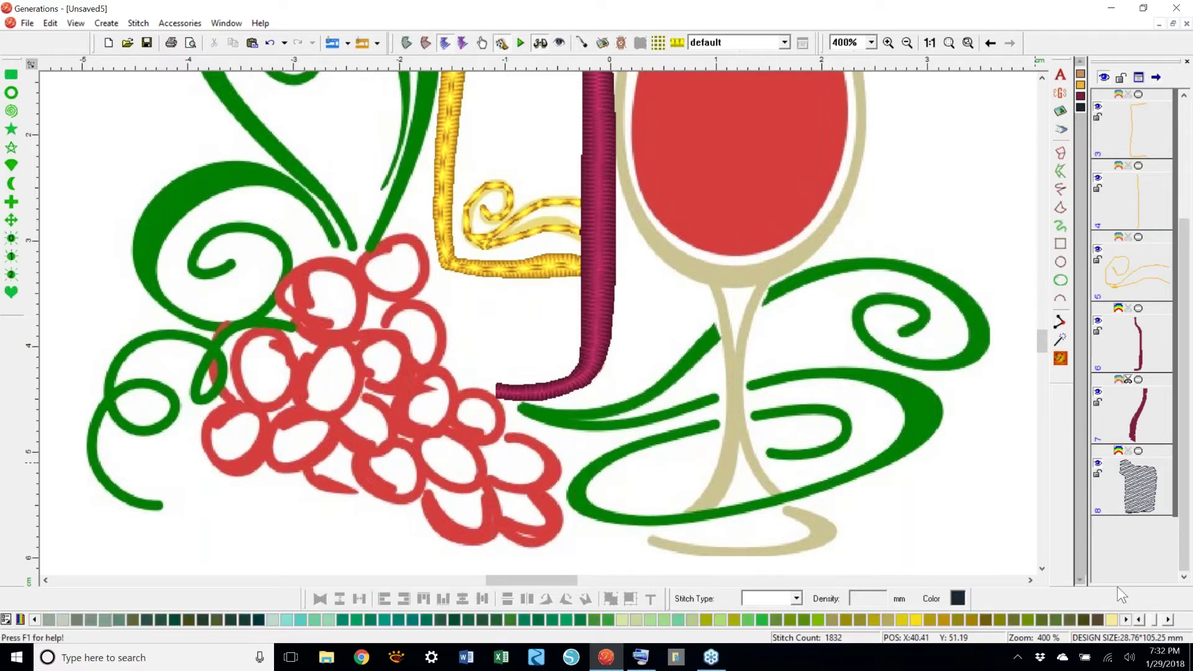
pyautogui.click(580, 620)
pyautogui.click(1062, 191)
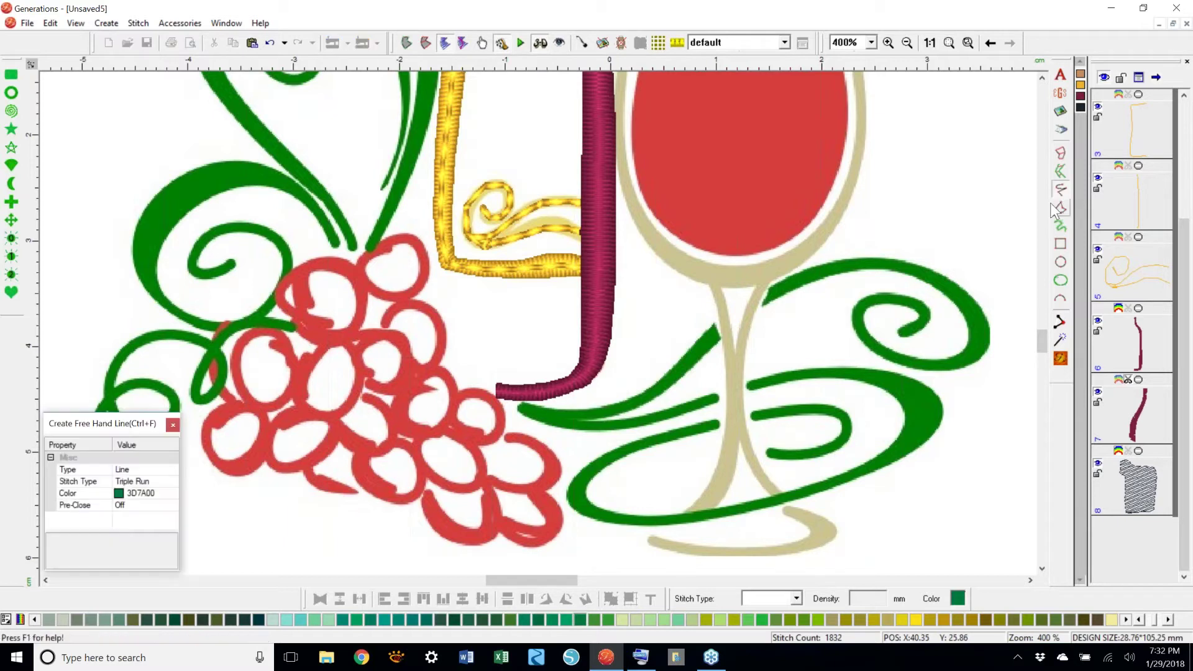
pyautogui.moveTo(291, 331)
pyautogui.mouseDown()
pyautogui.moveTo(229, 327)
pyautogui.moveTo(195, 364)
pyautogui.moveTo(196, 399)
pyautogui.moveTo(217, 393)
pyautogui.moveTo(210, 341)
pyautogui.mouseUp()
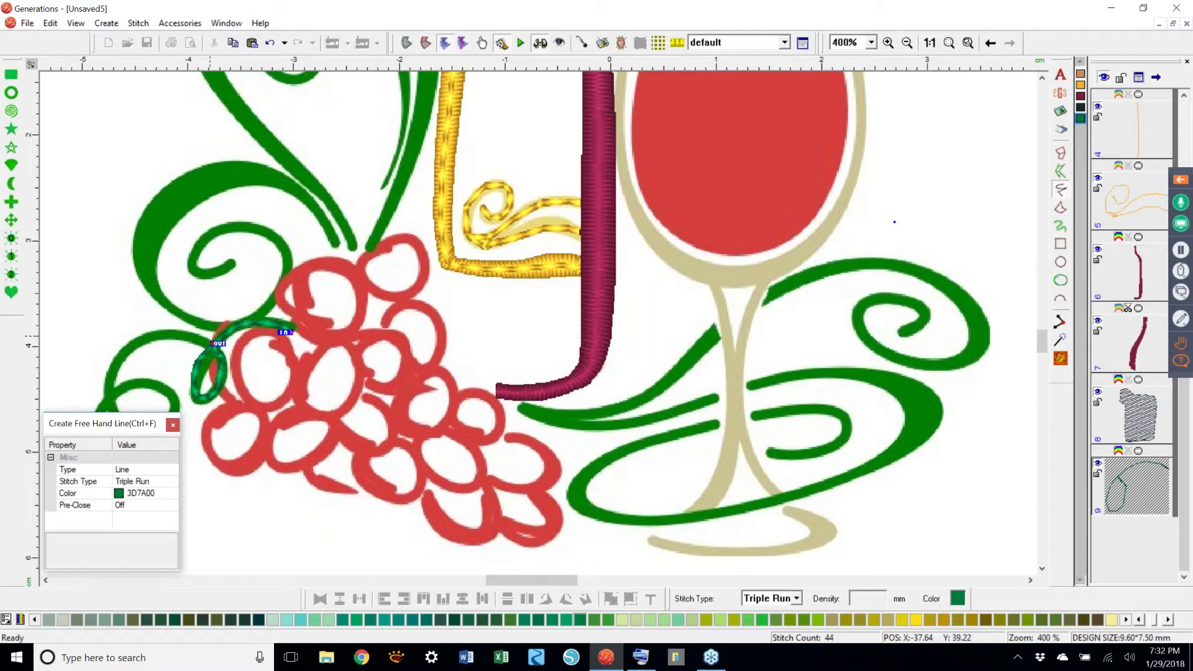
pyautogui.moveTo(935, 124)
pyautogui.mouseDown()
pyautogui.moveTo(952, 155)
pyautogui.moveTo(938, 179)
pyautogui.moveTo(927, 162)
pyautogui.moveTo(986, 158)
pyautogui.mouseUp()
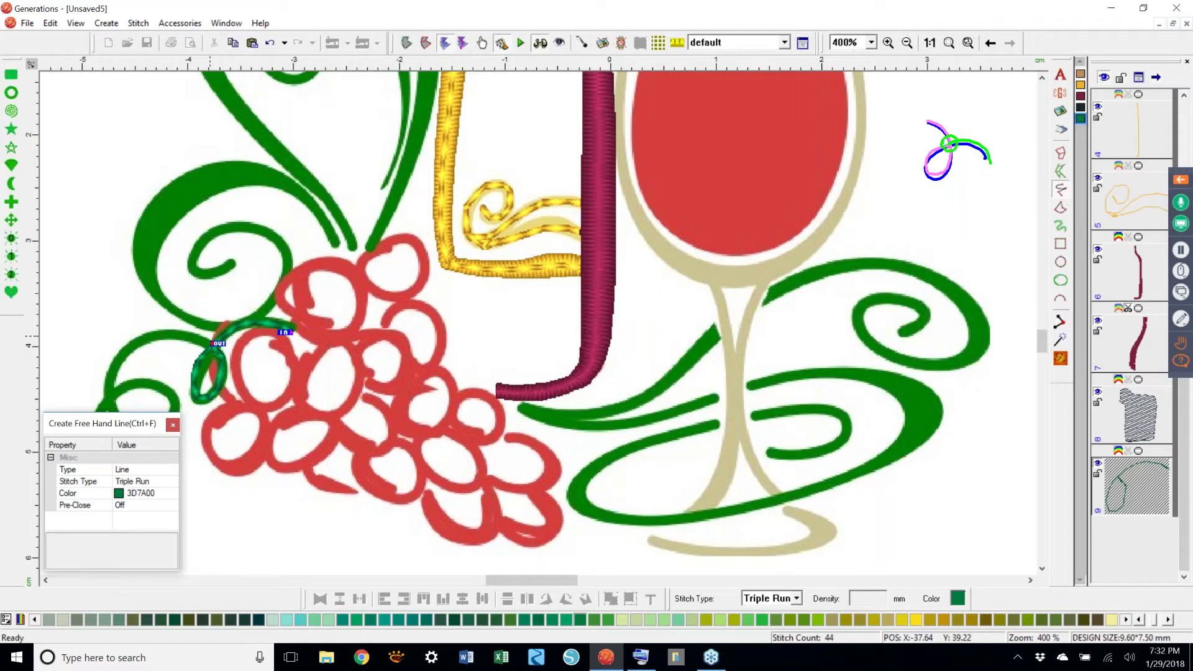
pyautogui.moveTo(941, 201)
pyautogui.mouseDown()
pyautogui.moveTo(961, 217)
pyautogui.moveTo(959, 237)
pyautogui.moveTo(956, 207)
pyautogui.moveTo(1005, 225)
pyautogui.mouseUp()
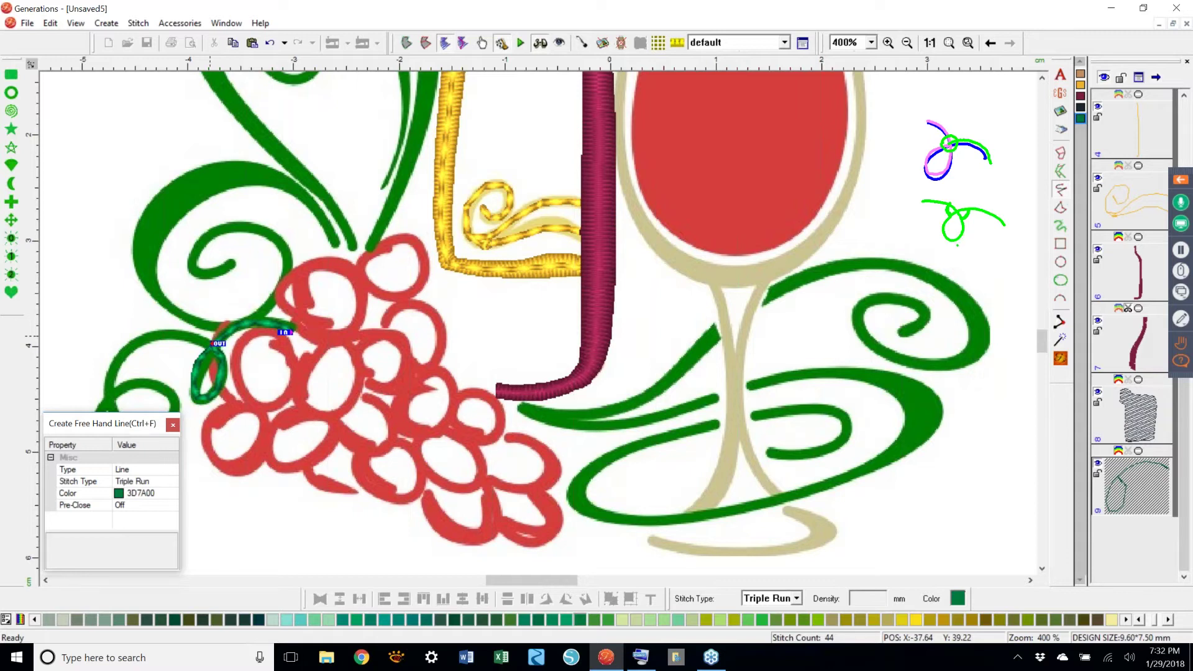
pyautogui.press('Escape')
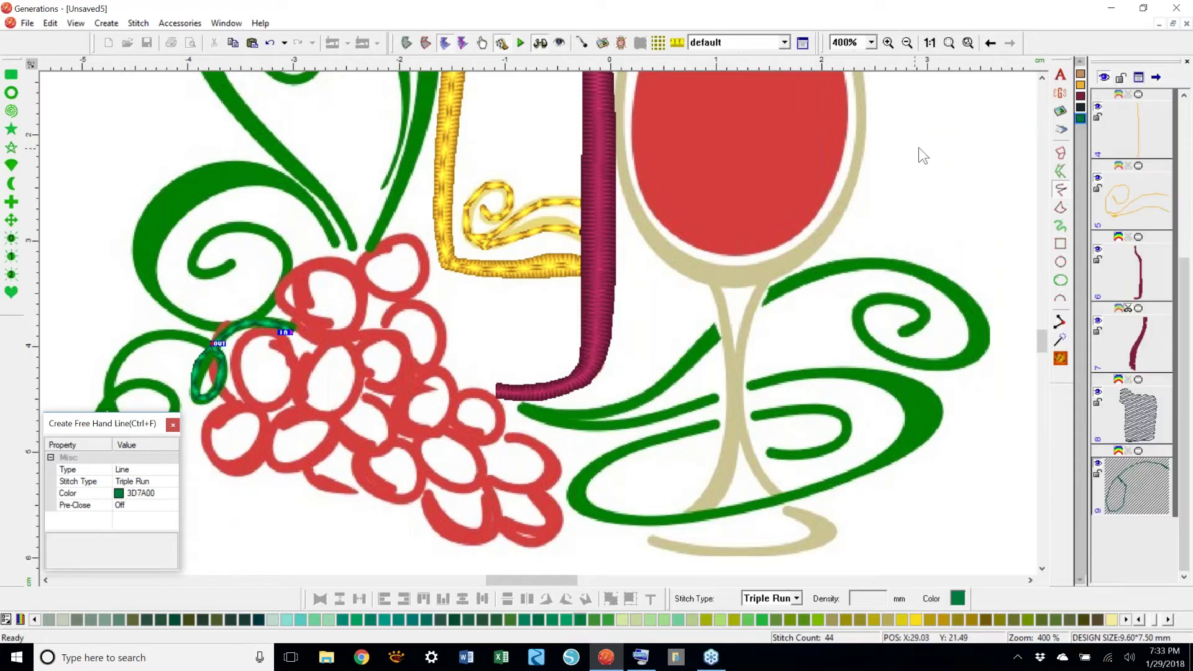
pyautogui.hotkey('ctrl', '2')
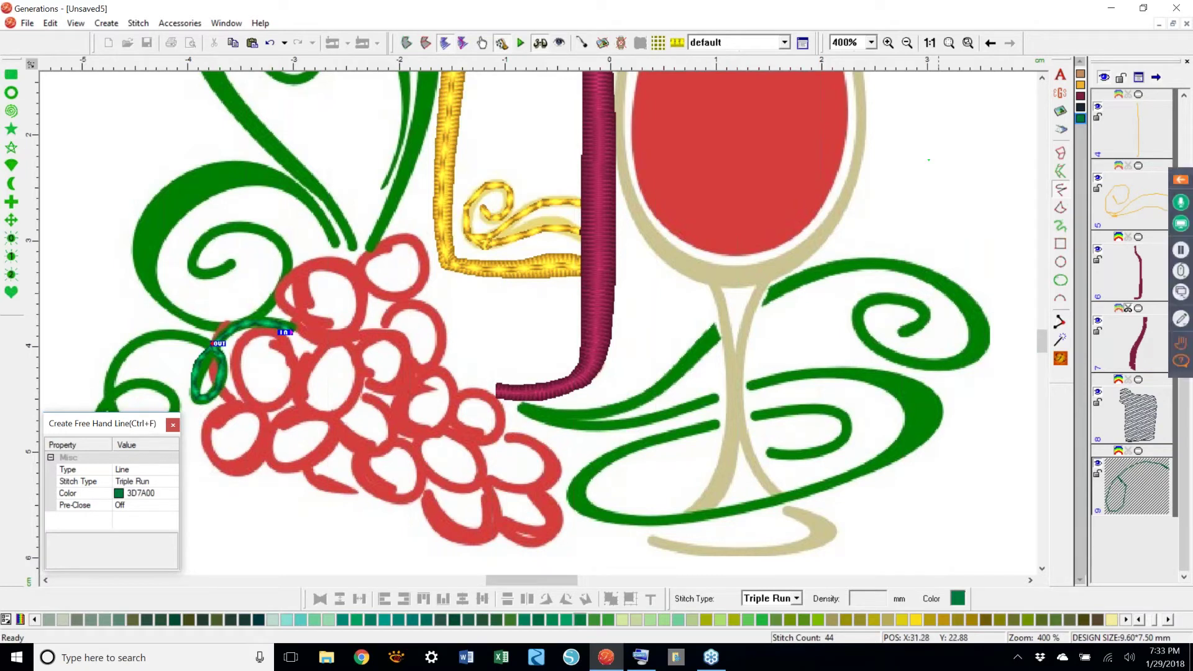
pyautogui.moveTo(909, 144)
pyautogui.mouseDown()
pyautogui.moveTo(940, 148)
pyautogui.moveTo(956, 183)
pyautogui.moveTo(937, 200)
pyautogui.moveTo(997, 202)
pyautogui.mouseUp()
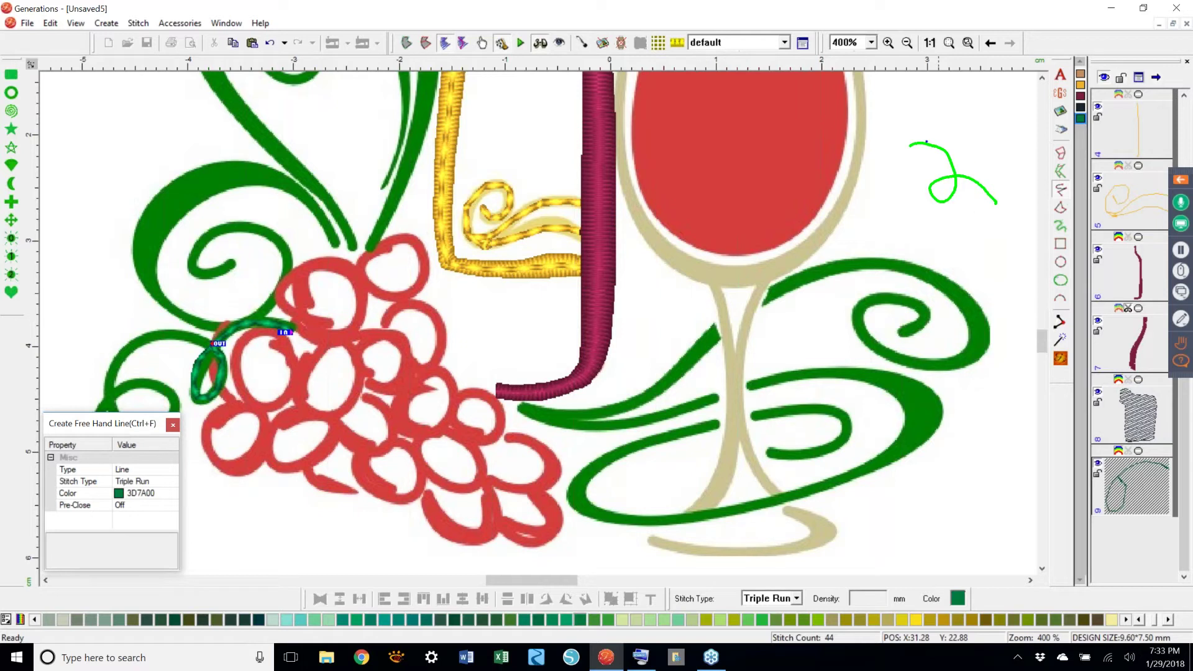
pyautogui.moveTo(938, 143)
pyautogui.mouseDown()
pyautogui.moveTo(954, 182)
pyautogui.moveTo(938, 177)
pyautogui.mouseUp()
pyautogui.moveTo(955, 175); pyautogui.dragTo(994, 191)
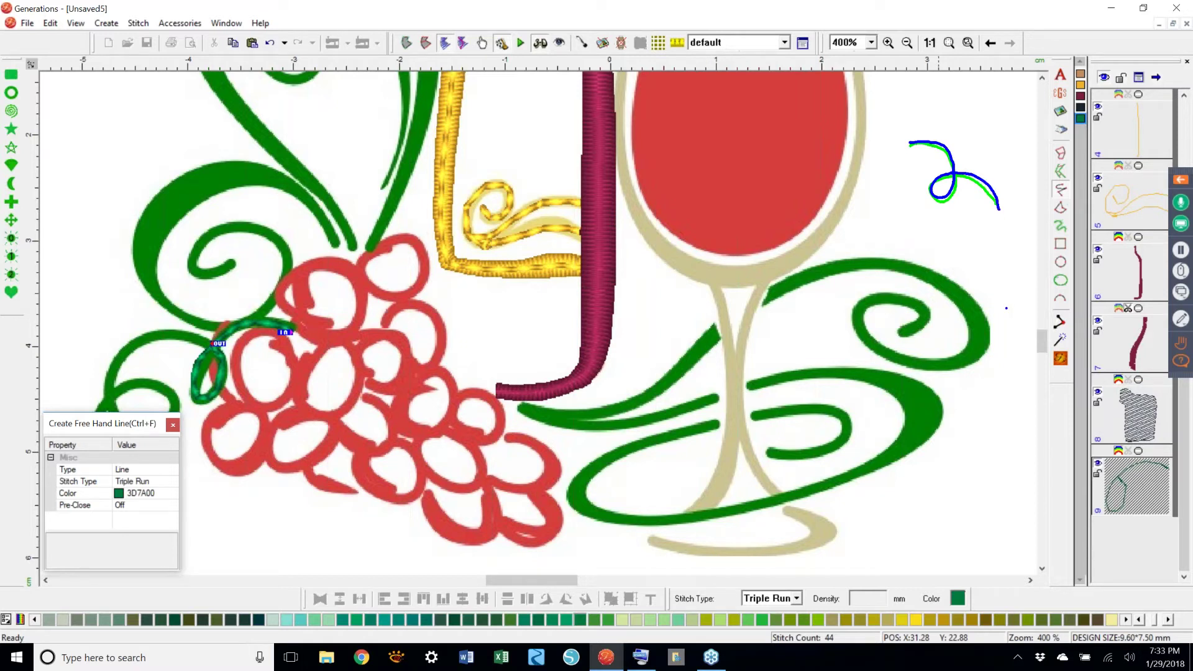
pyautogui.press('Escape')
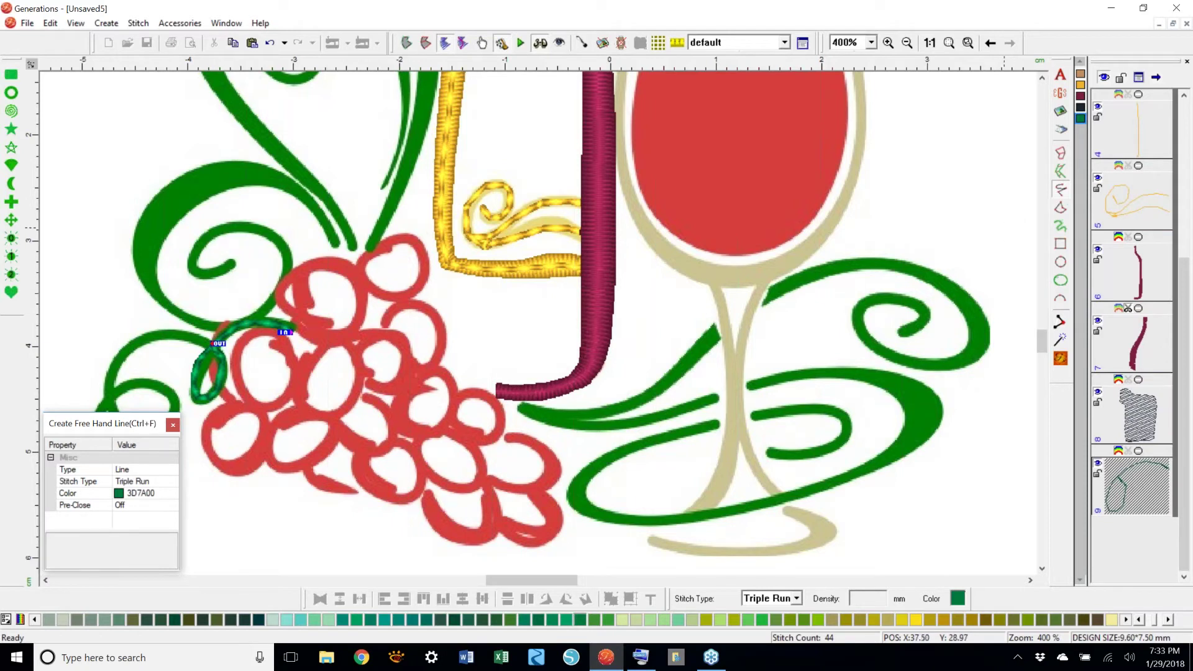
pyautogui.press('Escape')
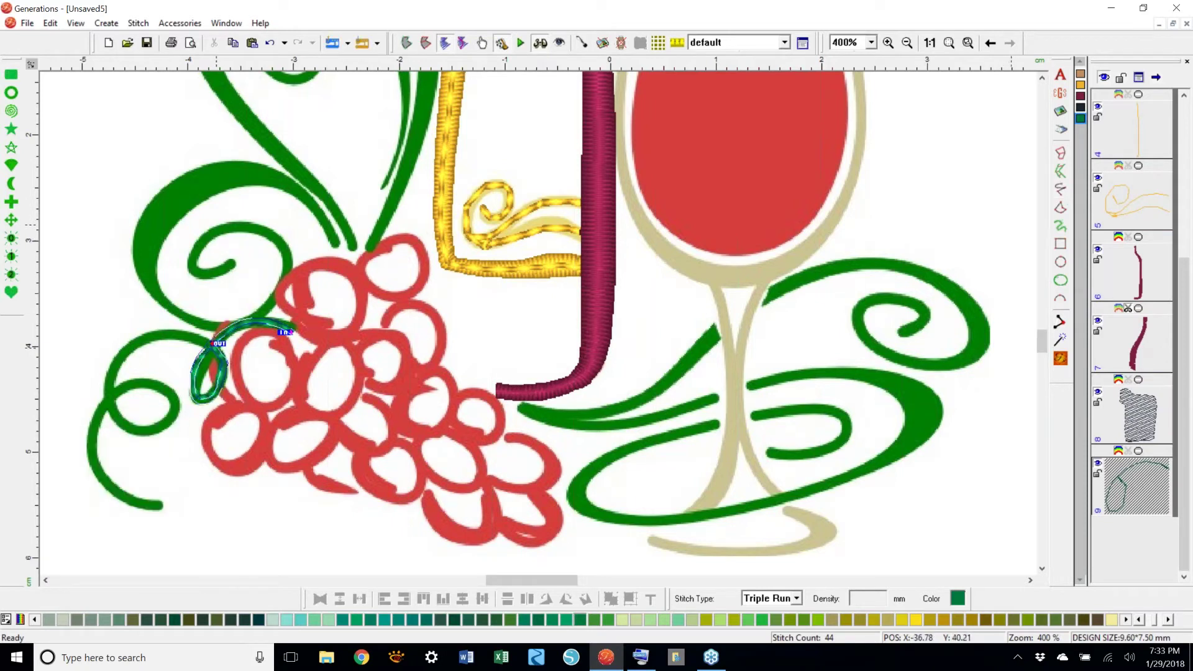
# - Trace the rest of the curly green tendril beside the grapes, from the first loop to its lower end, with freehand Triple Run lines
pyautogui.click(753, 225)
pyautogui.click(1061, 189)
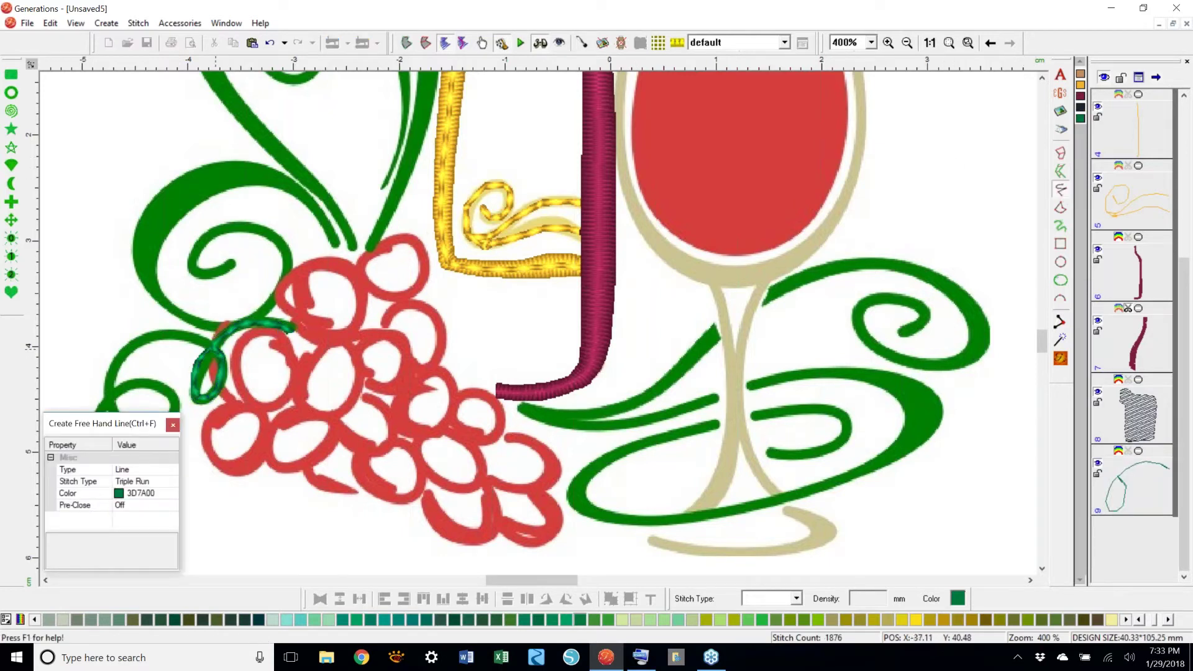
pyautogui.moveTo(218, 349)
pyautogui.mouseDown()
pyautogui.moveTo(188, 332)
pyautogui.moveTo(143, 337)
pyautogui.moveTo(106, 381)
pyautogui.moveTo(116, 425)
pyautogui.moveTo(146, 435)
pyautogui.moveTo(176, 413)
pyautogui.moveTo(173, 398)
pyautogui.moveTo(133, 381)
pyautogui.moveTo(92, 414)
pyautogui.moveTo(94, 481)
pyautogui.moveTo(159, 506)
pyautogui.mouseUp()
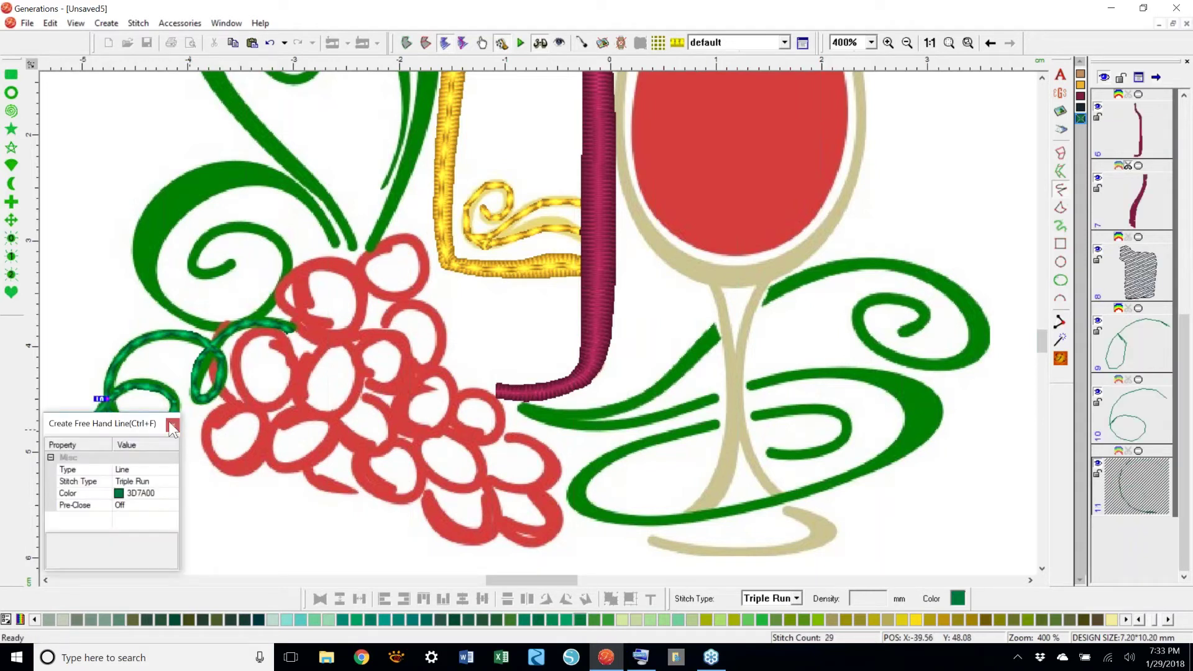
pyautogui.click(173, 425)
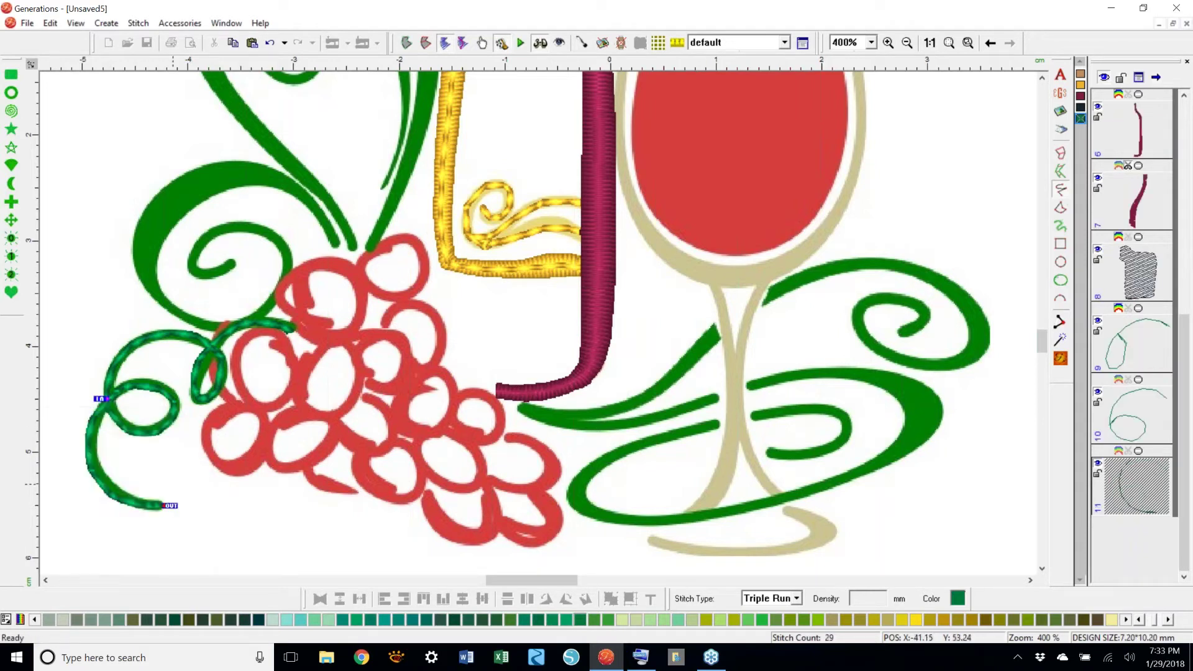
# - Combine the three green tendril segments into one object, generate its stitches, and check it with the background artwork hidden
pyautogui.click(1143, 345)
pyautogui.keyDown('shift'); pyautogui.click(1143, 488); pyautogui.keyUp('shift')
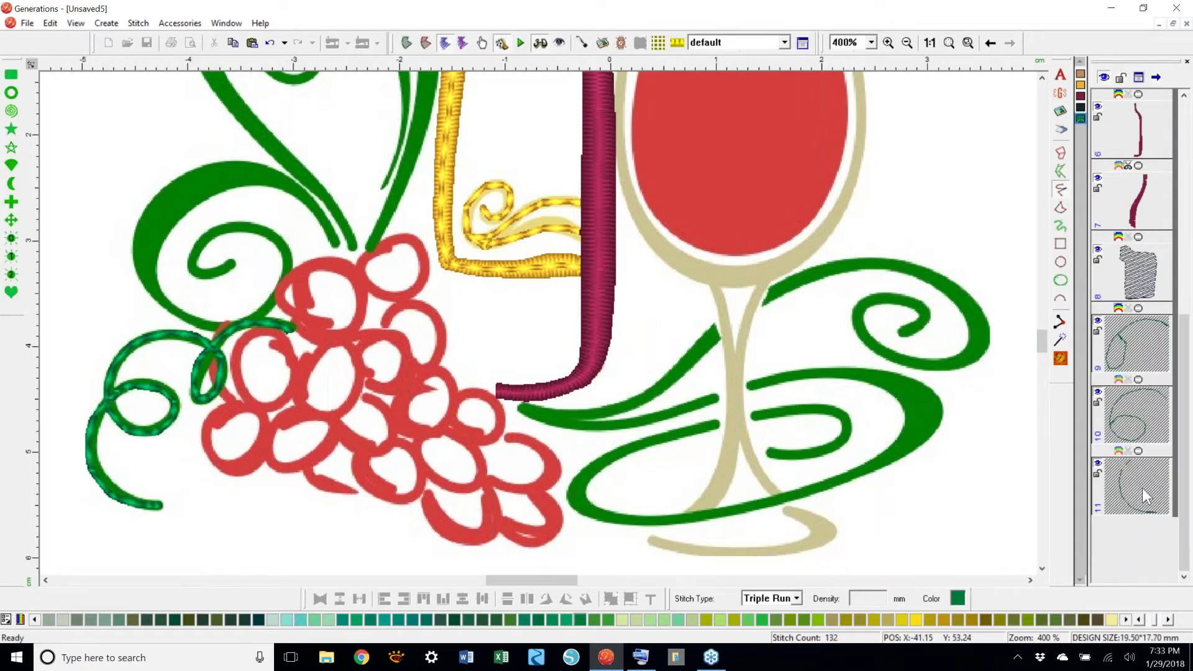
pyautogui.click(407, 42)
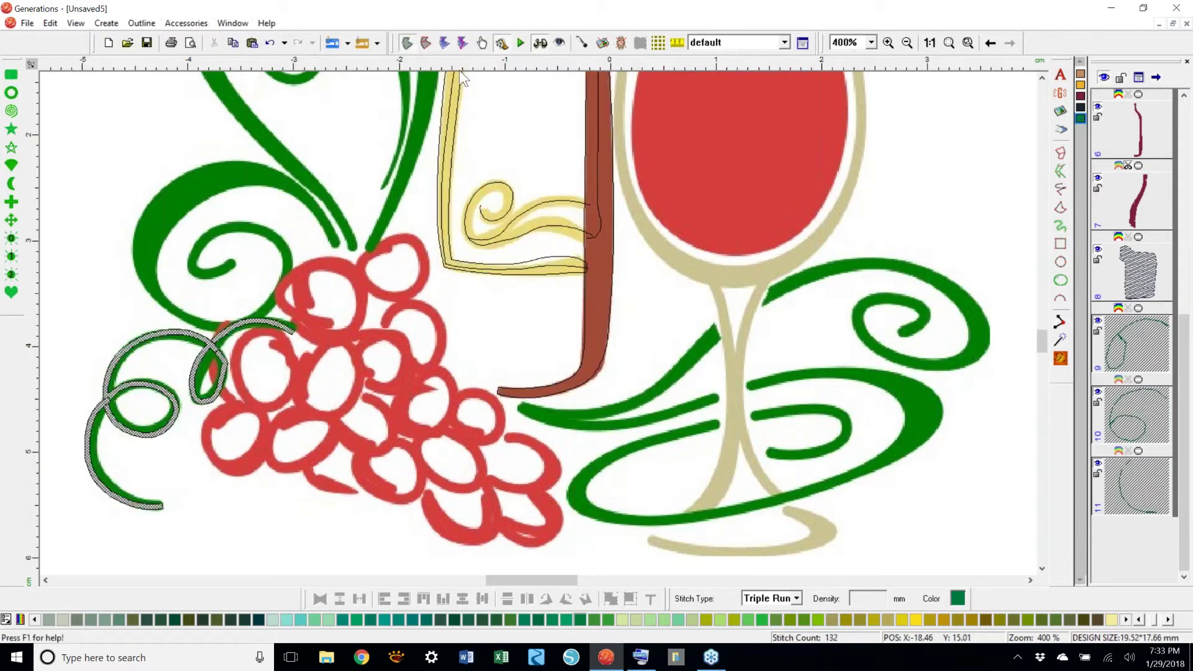
pyautogui.rightClick(211, 347)
pyautogui.click(249, 439)
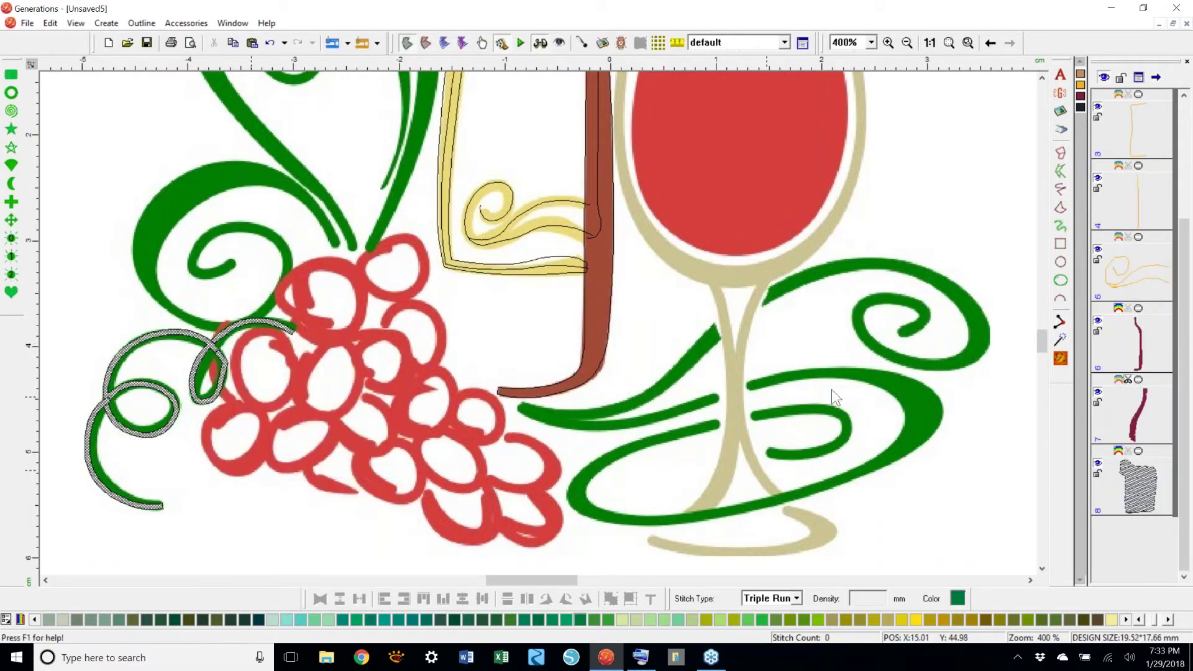
pyautogui.click(1061, 358)
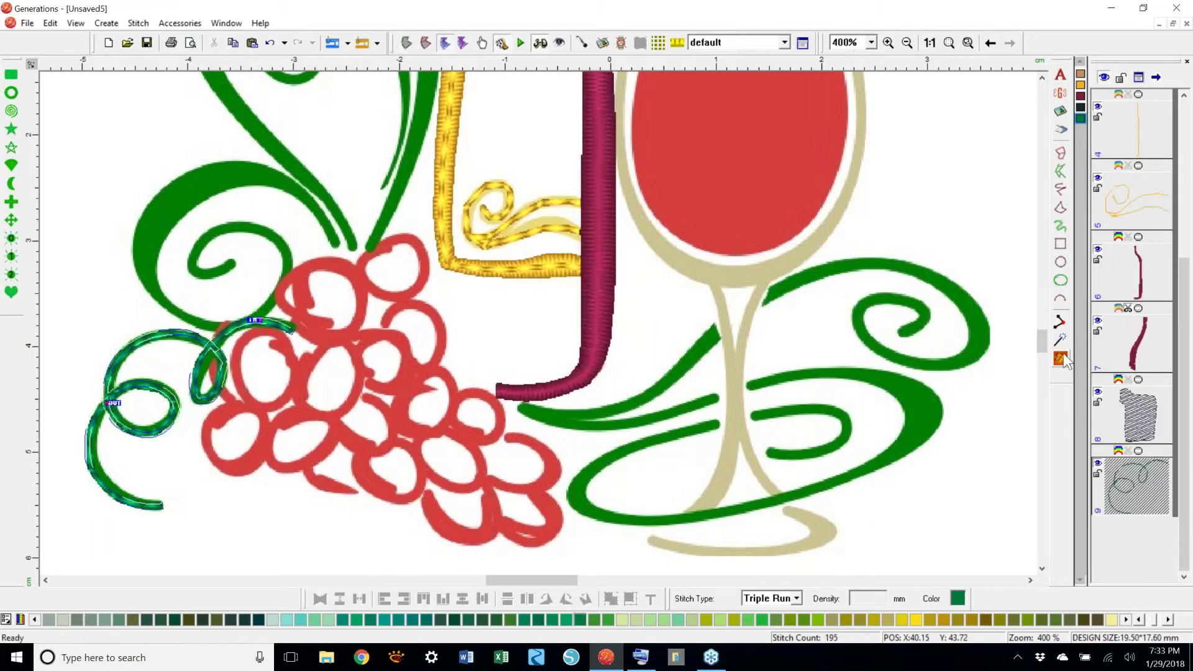
pyautogui.click(601, 44)
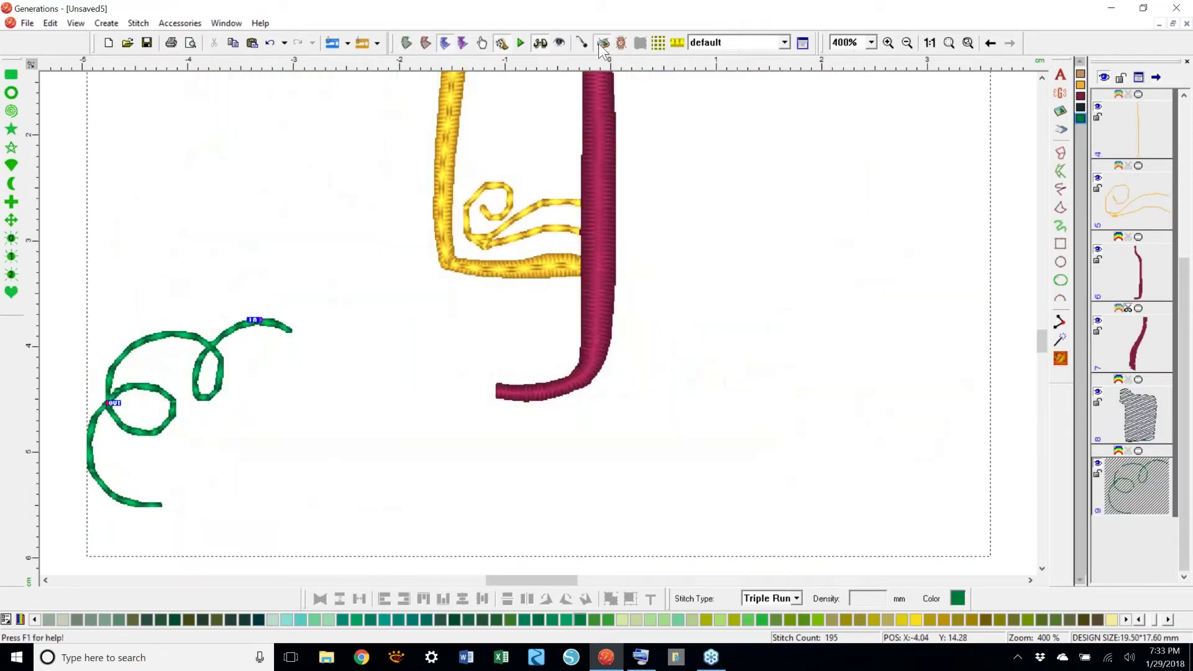
pyautogui.click(603, 45)
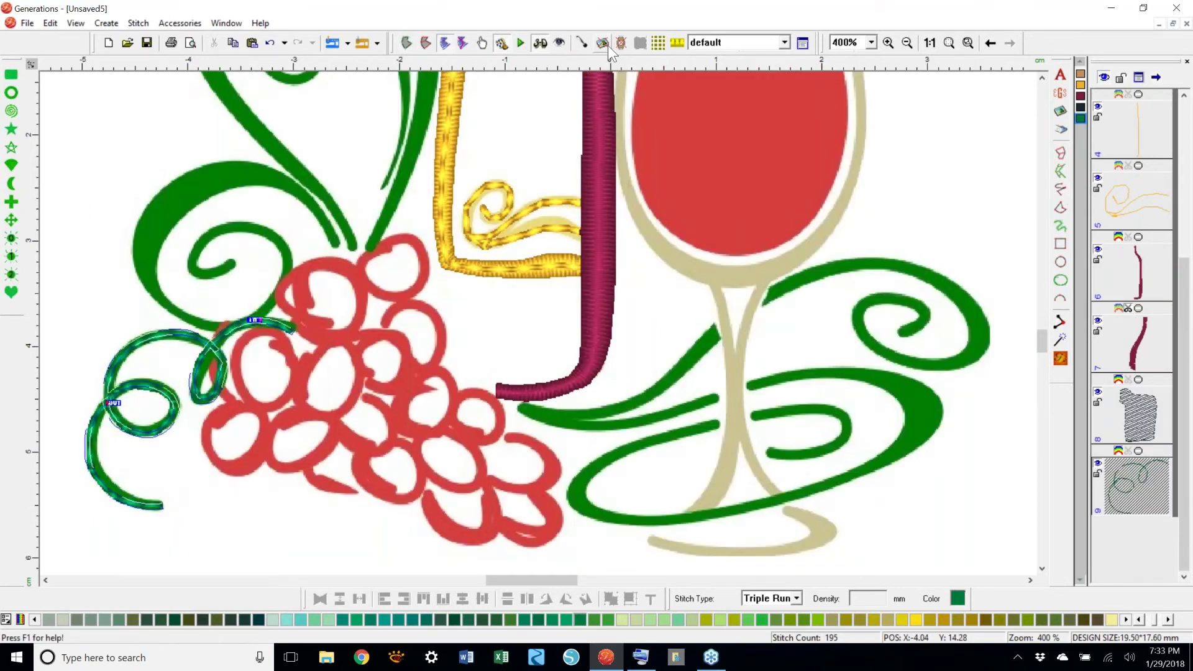
# - Digitize the green spiral leaf above the grapes as a side to side freehand satin area, from its outer tip to its inner end
pyautogui.moveTo(1043, 344)
pyautogui.mouseDown()
pyautogui.moveTo(1041, 323)
pyautogui.moveTo(1042, 337)
pyautogui.mouseUp()
pyautogui.click(1061, 153)
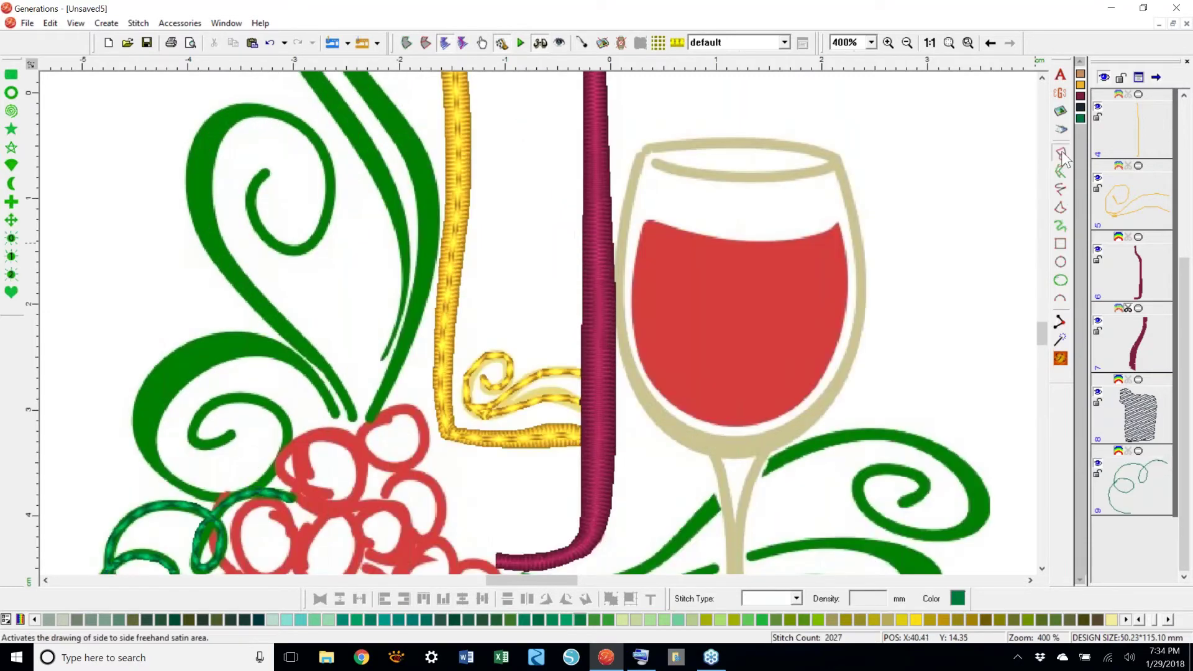
pyautogui.click(338, 419)
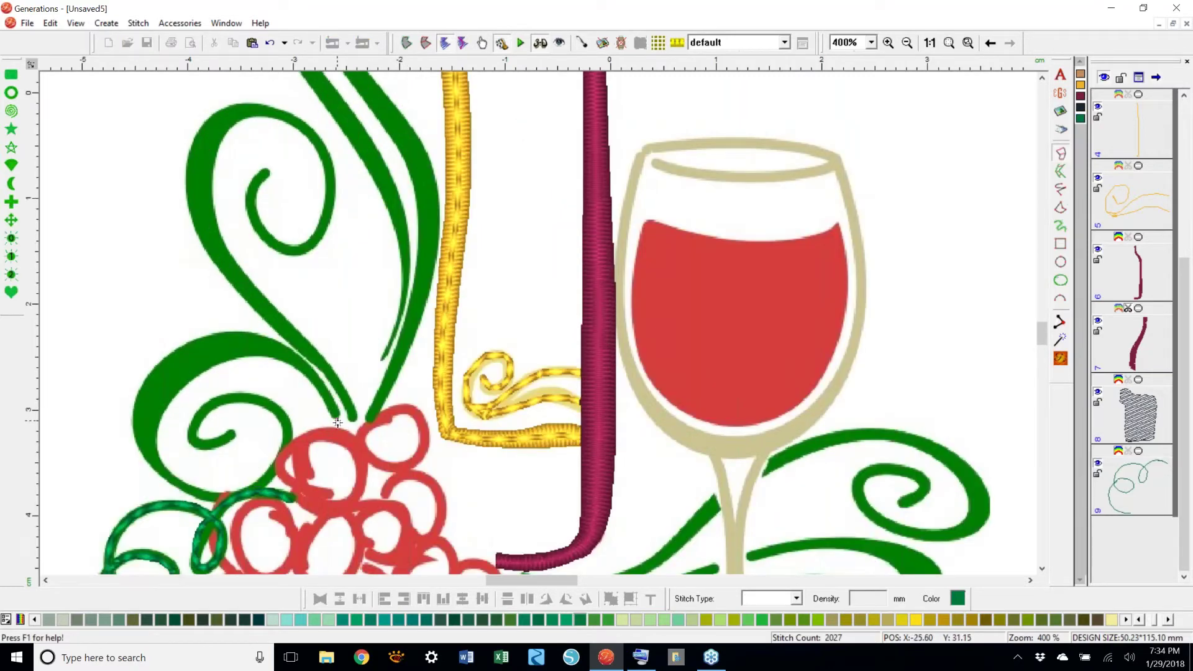
pyautogui.click(338, 420)
pyautogui.click(331, 408)
pyautogui.click(310, 371)
pyautogui.click(283, 347)
pyautogui.click(238, 356)
pyautogui.click(236, 339)
pyautogui.click(207, 367)
pyautogui.click(196, 346)
pyautogui.click(152, 386)
pyautogui.click(172, 397)
pyautogui.click(156, 436)
pyautogui.click(142, 436)
pyautogui.click(165, 473)
pyautogui.click(198, 495)
pyautogui.click(240, 492)
pyautogui.click(264, 475)
pyautogui.click(287, 438)
pyautogui.click(280, 408)
pyautogui.click(249, 397)
pyautogui.click(220, 403)
pyautogui.click(216, 398)
pyautogui.click(202, 422)
pyautogui.click(194, 421)
pyautogui.click(197, 435)
pyautogui.press('Return')
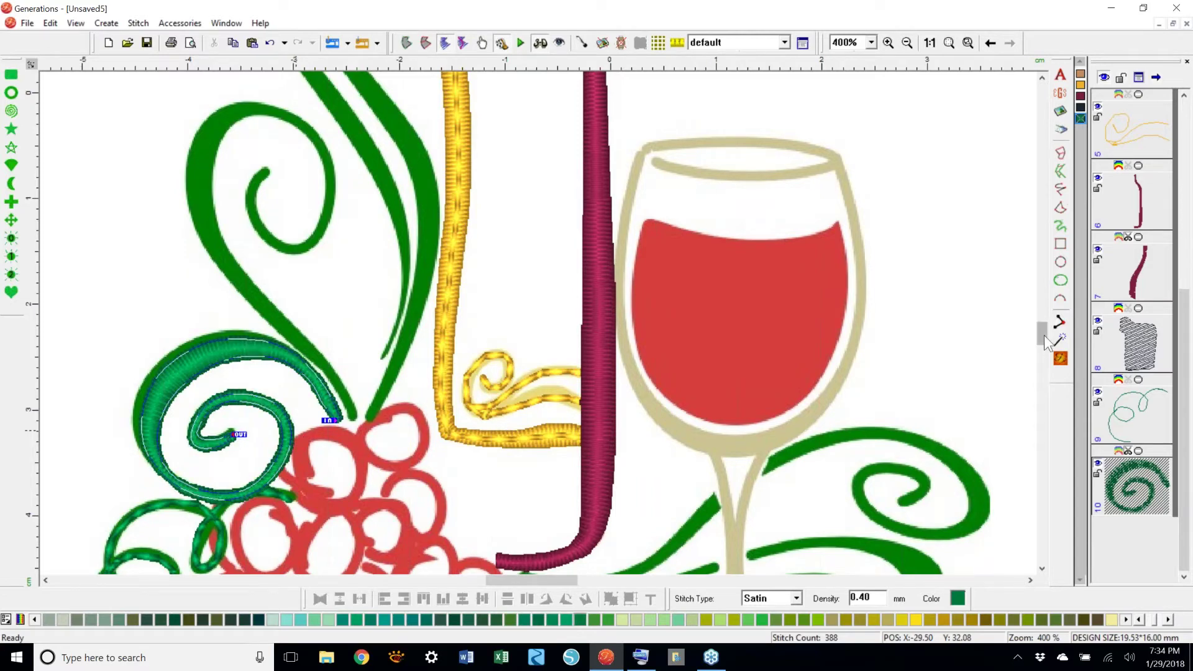
# - Trace the tall green curl above the spiral as one freehand Triple Run line, passing back and forth to fill its thick parts
pyautogui.scroll(1, 1044, 338)
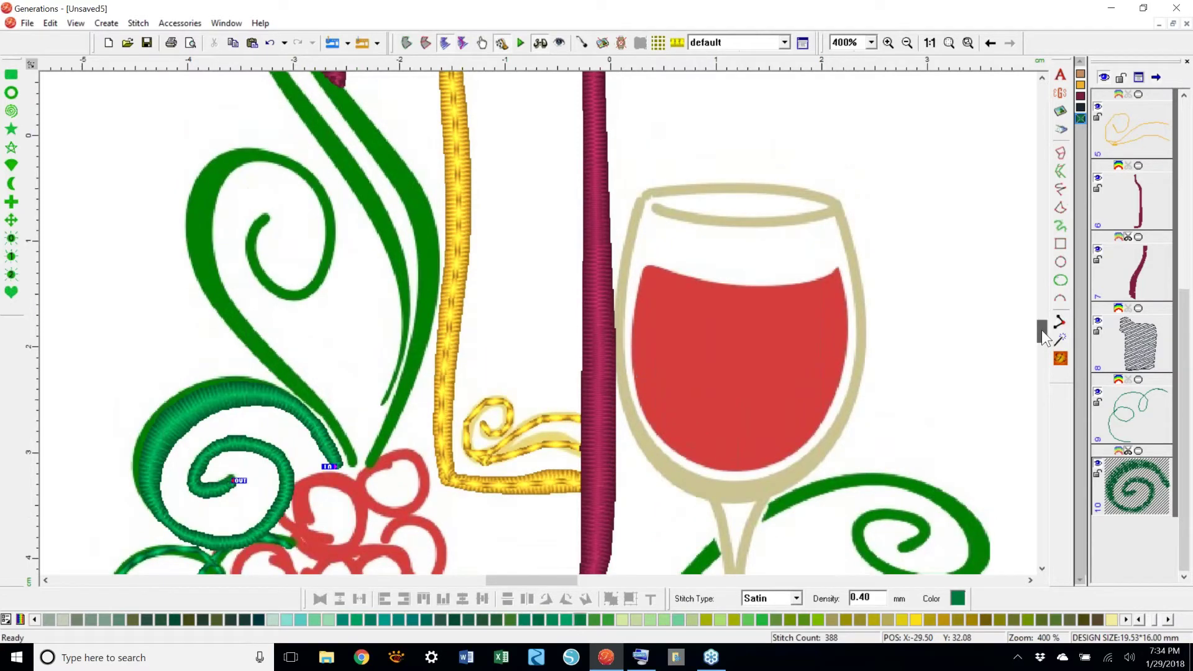
pyautogui.scroll(1, 1044, 339)
pyautogui.scroll(-1, 1044, 339)
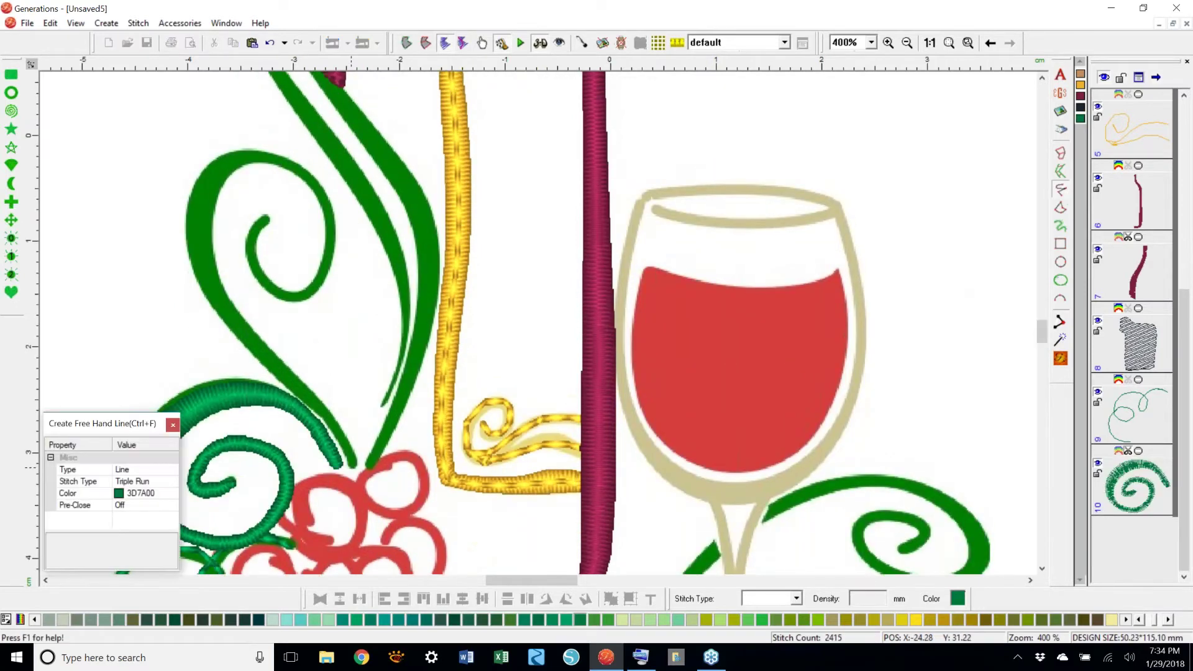
pyautogui.click(351, 467)
pyautogui.click(327, 421)
pyautogui.click(263, 362)
pyautogui.click(207, 299)
pyautogui.click(190, 230)
pyautogui.click(187, 212)
pyautogui.click(223, 152)
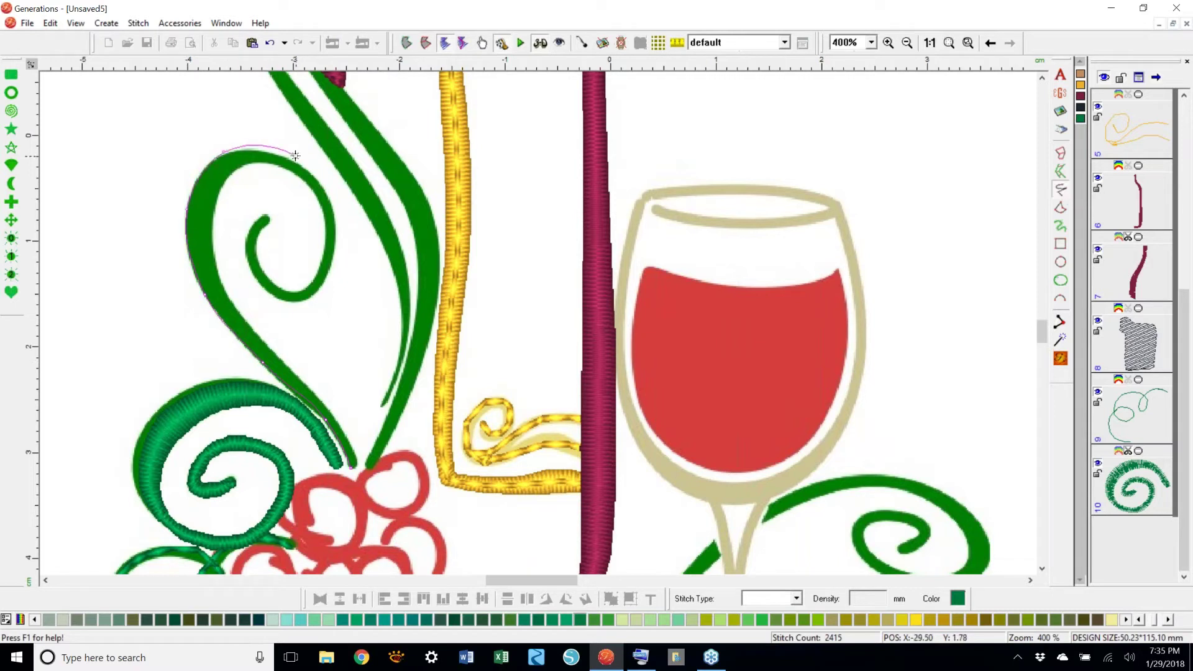
pyautogui.click(299, 162)
pyautogui.click(334, 221)
pyautogui.click(327, 274)
pyautogui.click(303, 298)
pyautogui.click(268, 289)
pyautogui.click(247, 246)
pyautogui.click(269, 215)
pyautogui.click(250, 249)
pyautogui.click(268, 287)
pyautogui.click(302, 293)
pyautogui.click(325, 270)
pyautogui.click(331, 232)
pyautogui.click(299, 163)
pyautogui.click(233, 150)
pyautogui.click(210, 164)
pyautogui.click(194, 208)
pyautogui.click(193, 259)
pyautogui.click(221, 309)
pyautogui.click(262, 361)
pyautogui.click(305, 395)
pyautogui.click(352, 465)
pyautogui.click(313, 396)
pyautogui.click(268, 359)
pyautogui.click(233, 320)
pyautogui.click(204, 275)
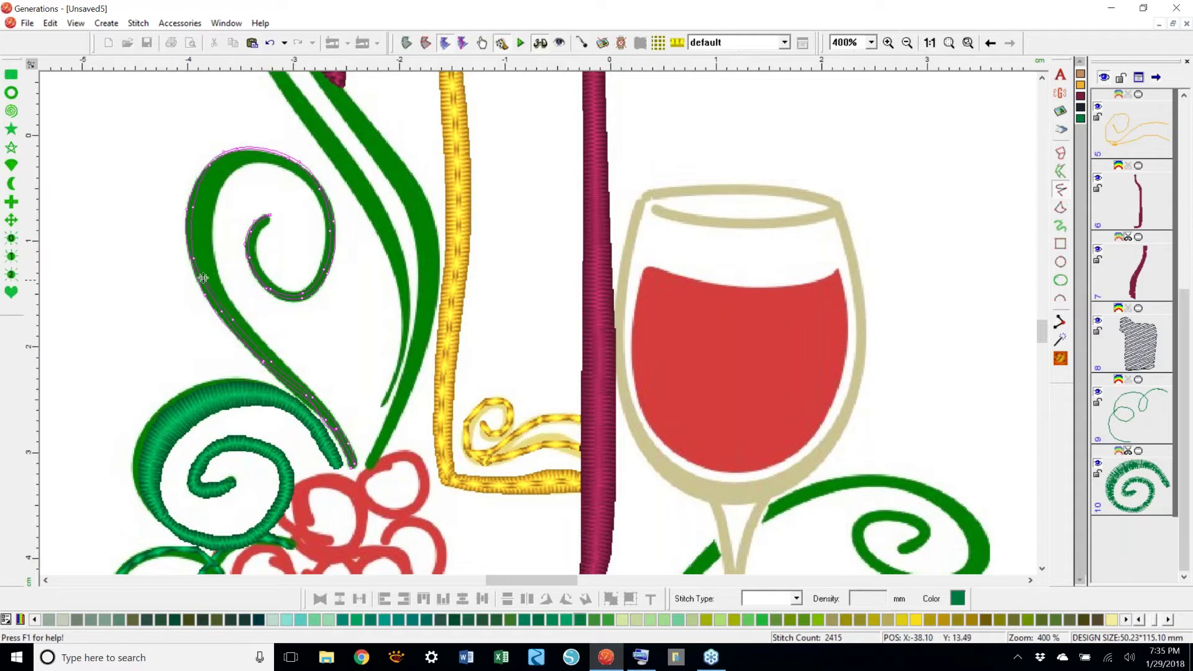
pyautogui.click(193, 243)
pyautogui.click(196, 225)
pyautogui.click(204, 183)
pyautogui.click(229, 156)
pyautogui.click(273, 156)
pyautogui.click(318, 188)
pyautogui.click(329, 221)
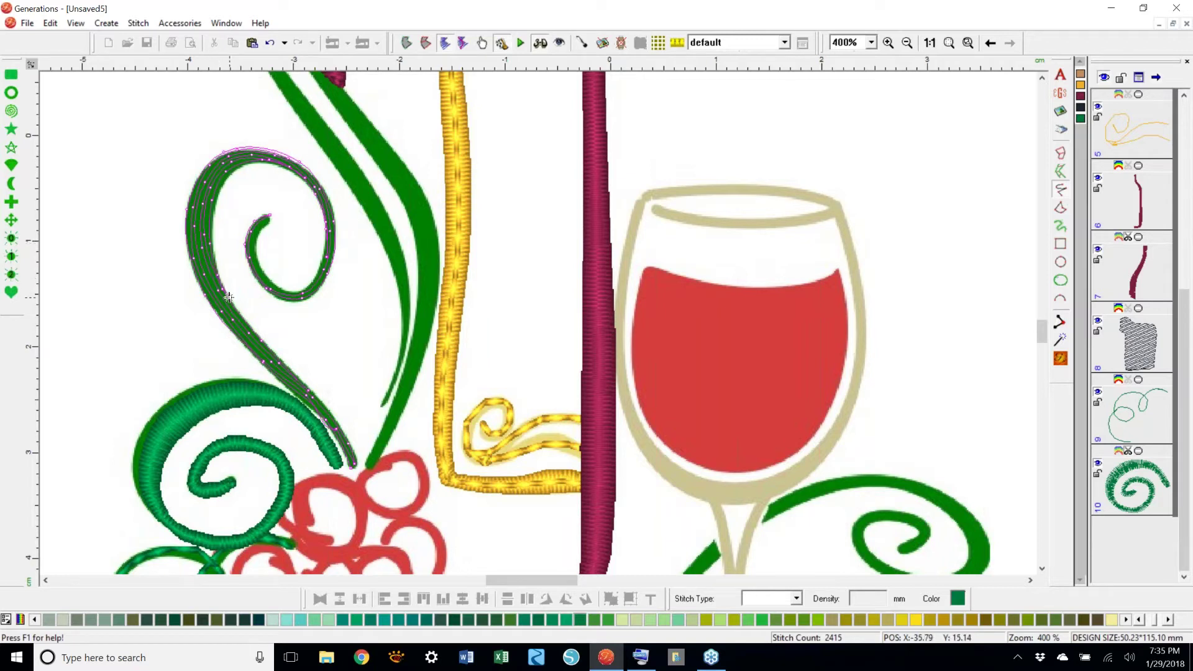
pyautogui.press('Return')
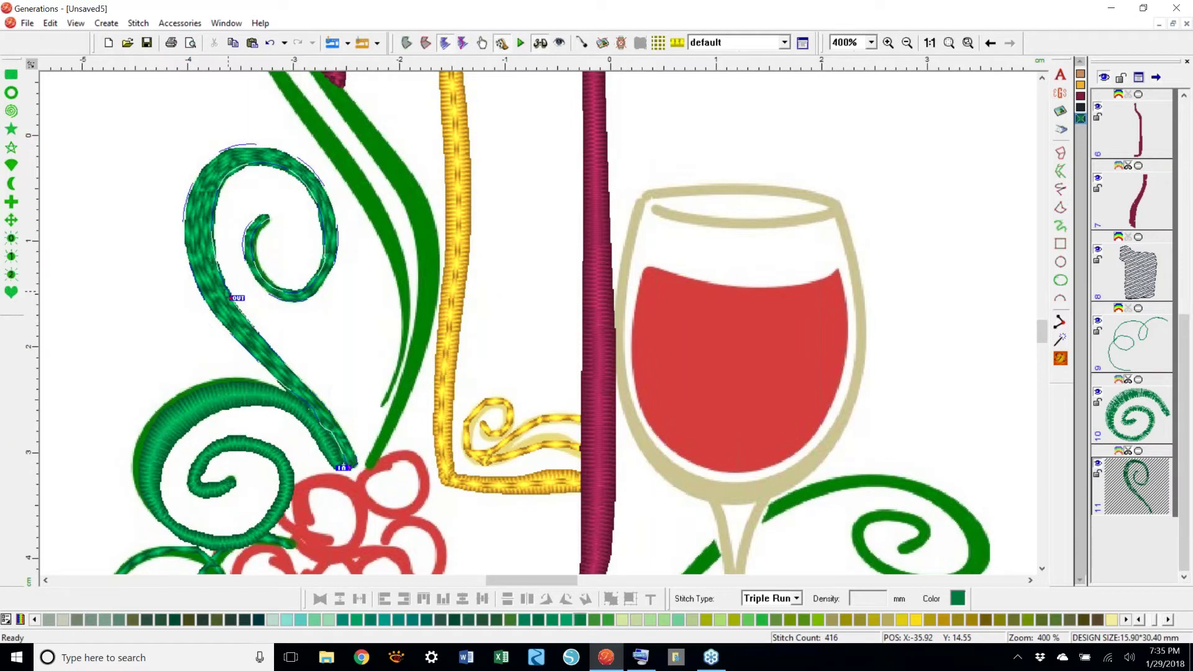
# - Fit the whole design in view and recolour the satin spiral above the grapes to a darker green
pyautogui.click(949, 42)
pyautogui.click(806, 384)
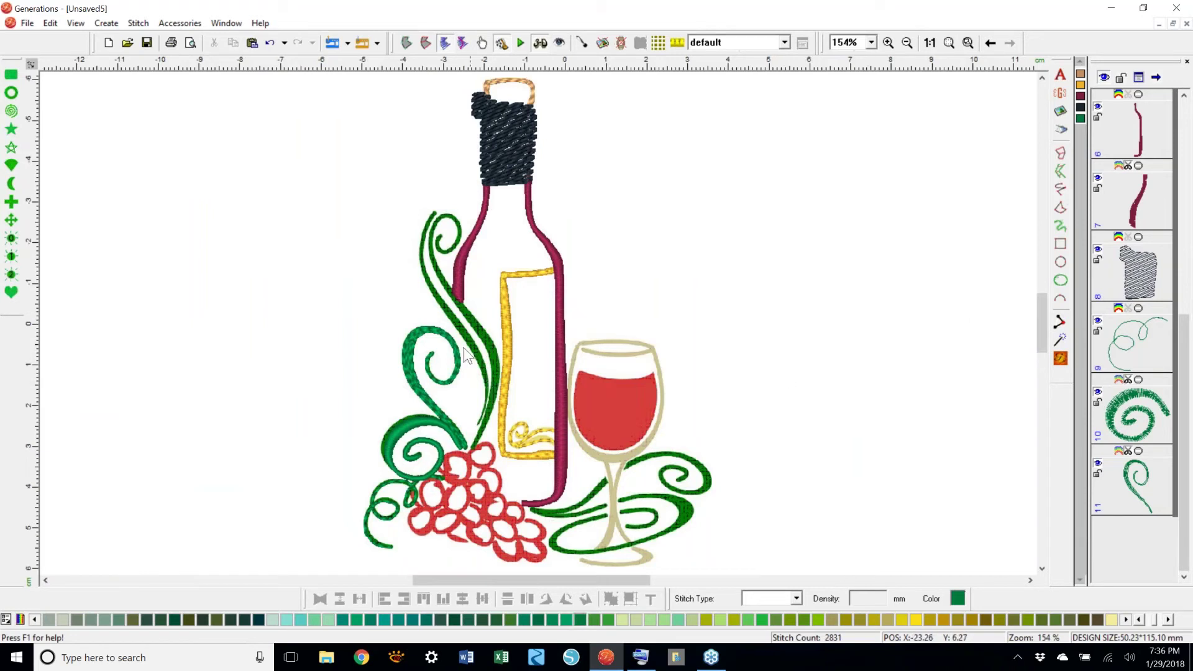
pyautogui.click(400, 438)
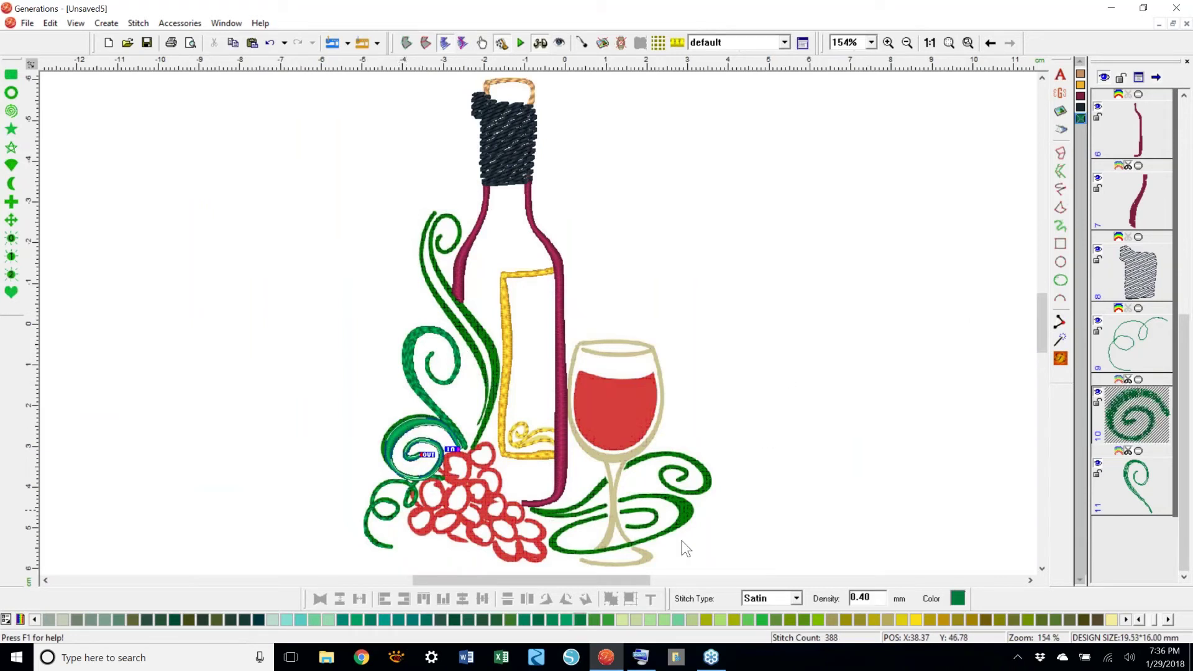
pyautogui.click(497, 620)
pyautogui.click(774, 311)
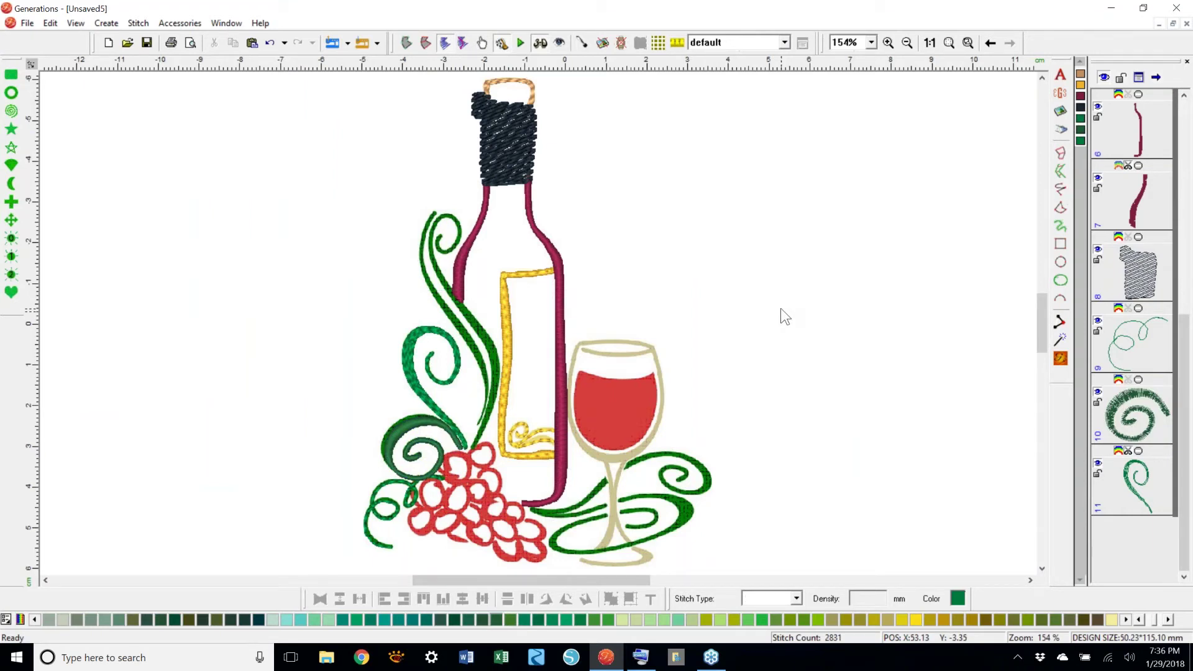
# - Move the looped tendril in the sewing order so it sits between the satin spiral and the tall curl
pyautogui.click(1138, 355)
pyautogui.keyDown('shift'); pyautogui.click(1144, 457); pyautogui.keyUp('shift')
pyautogui.click(1160, 458)
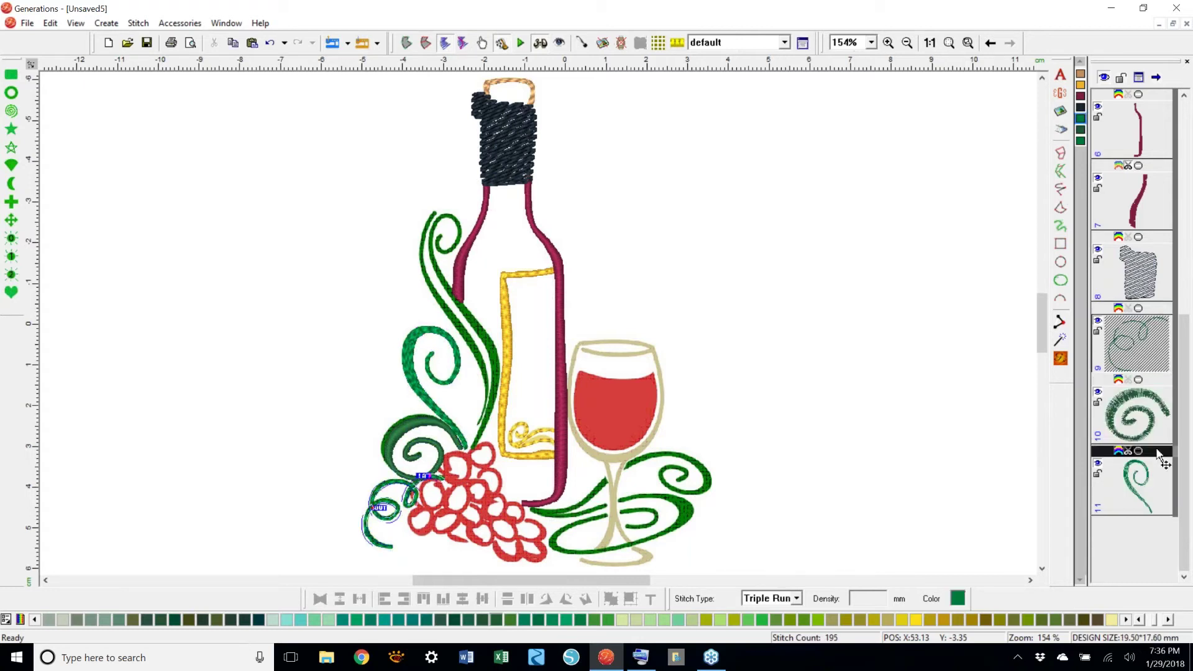
pyautogui.moveTo(1160, 458); pyautogui.dragTo(1079, 357)
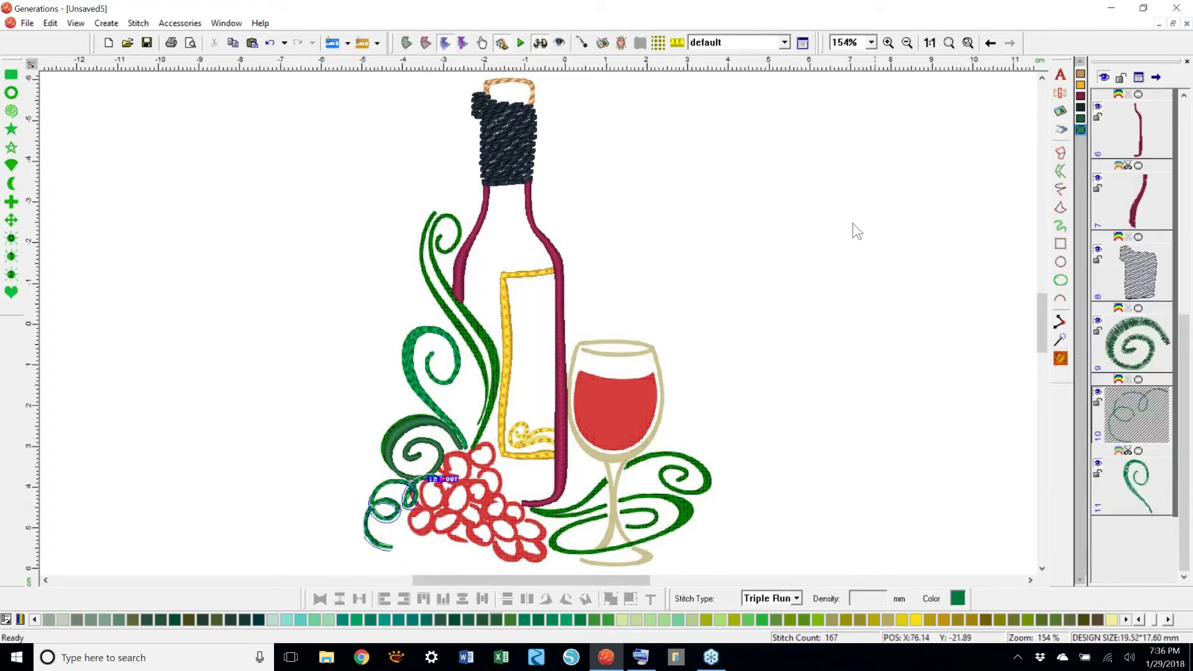
# - Digitize the slender outer vine stem beside the bottle as a side to side freehand satin area, from its lower end to its tip
pyautogui.click(872, 42)
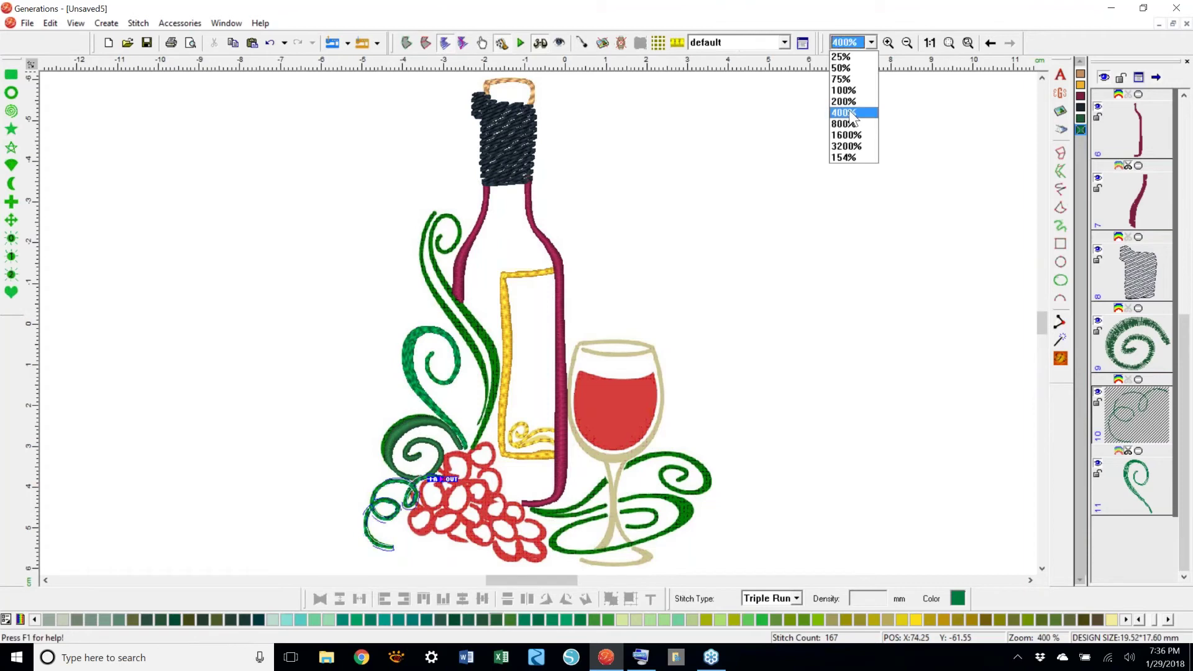
pyautogui.click(852, 113)
pyautogui.scroll(1, 1046, 326)
pyautogui.moveTo(1046, 325); pyautogui.dragTo(1046, 334)
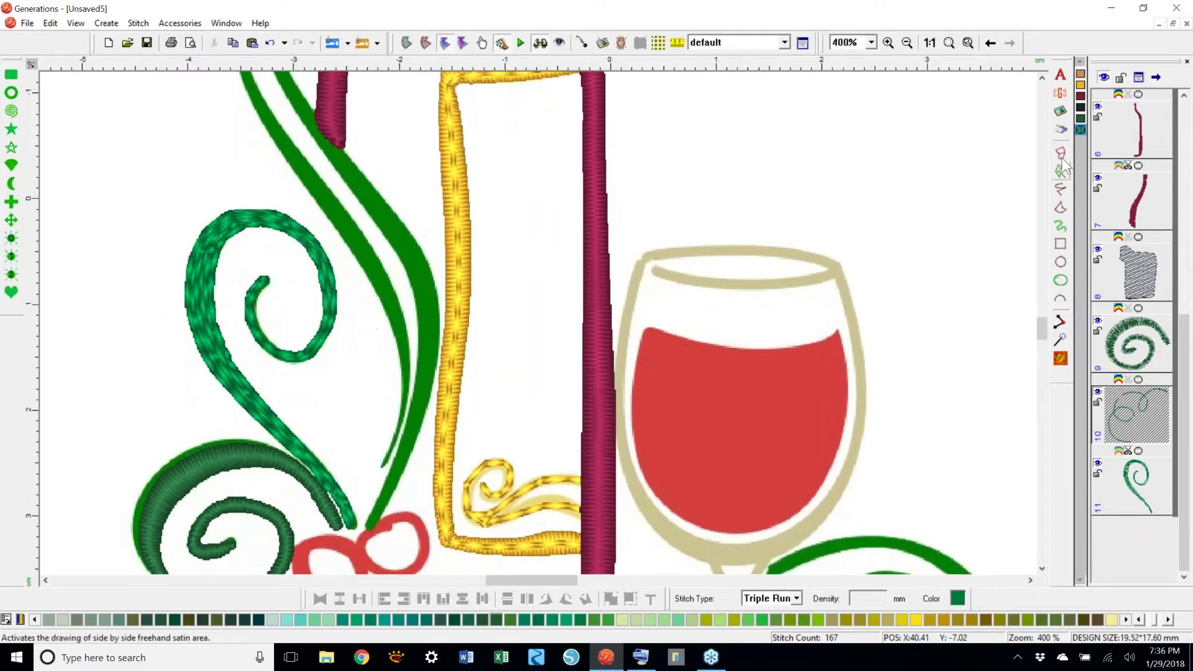
pyautogui.click(383, 465)
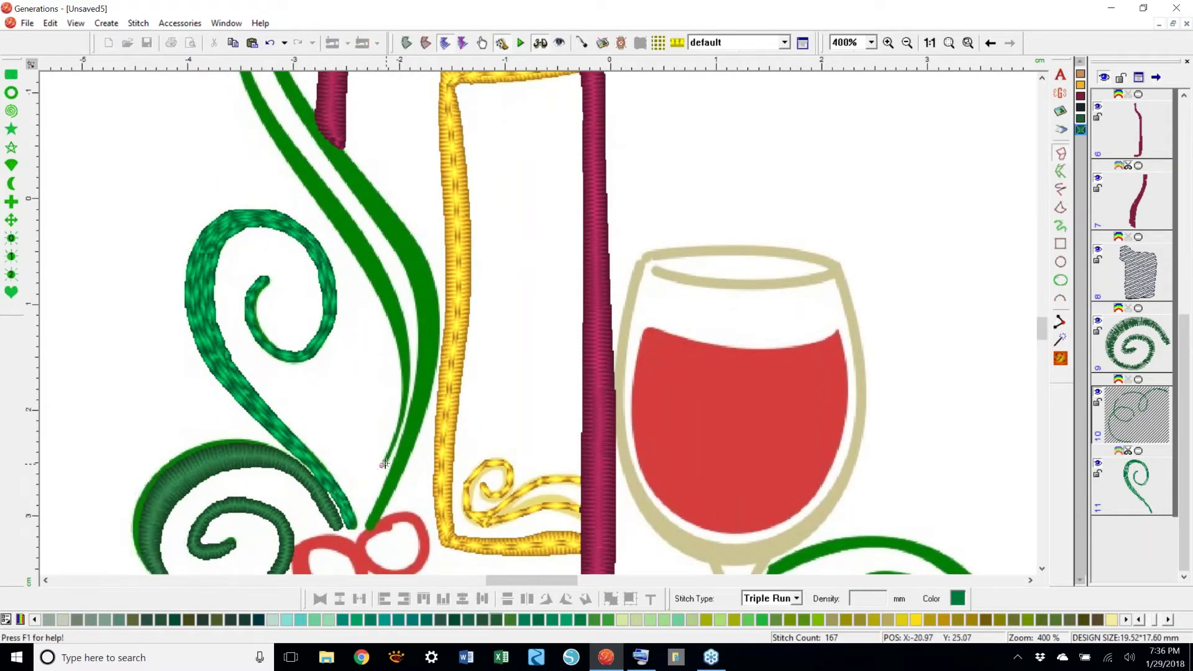
pyautogui.click(395, 438)
pyautogui.click(407, 381)
pyautogui.click(388, 313)
pyautogui.click(354, 222)
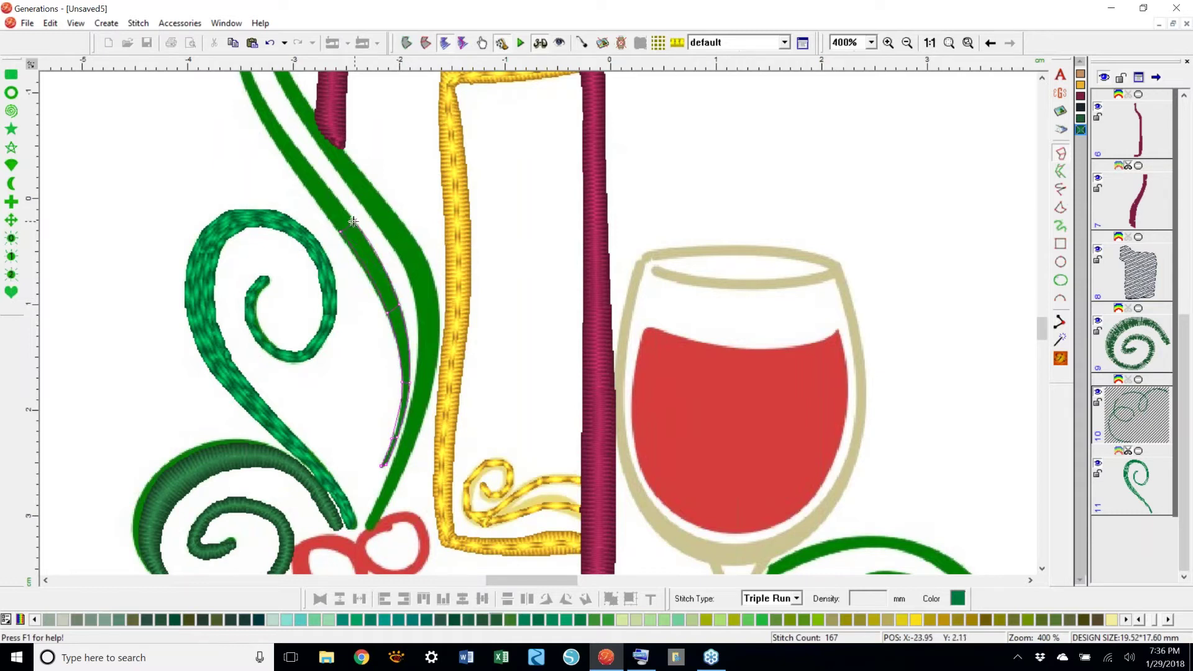
pyautogui.click(271, 136)
pyautogui.scroll(3, 280, 128)
pyautogui.click(239, 169)
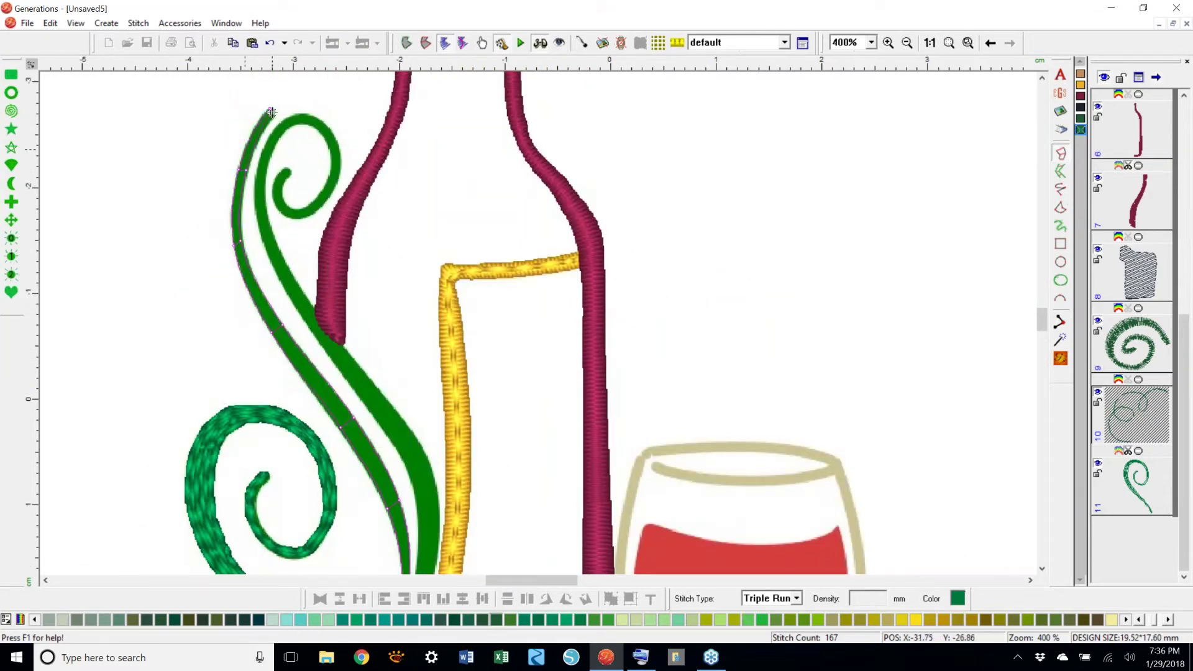
pyautogui.press('Return')
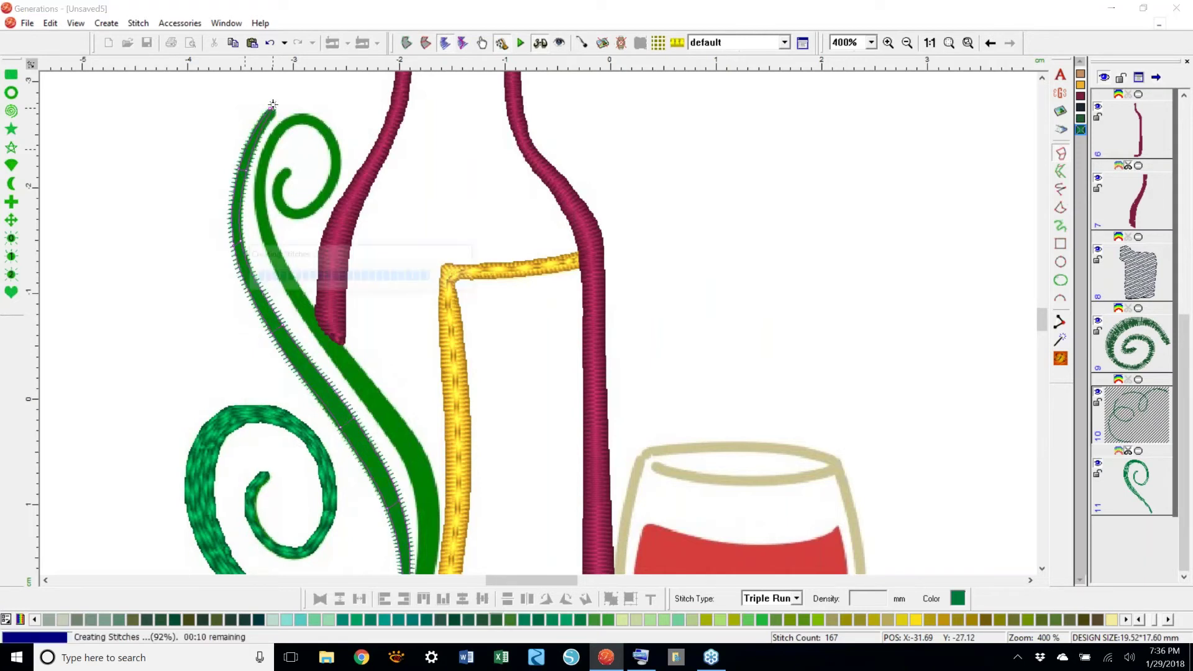
# - Trace the curl-tipped vine beside the bottle as one freehand Triple Run line, passing back and forth to fill its thick parts
pyautogui.click(1060, 189)
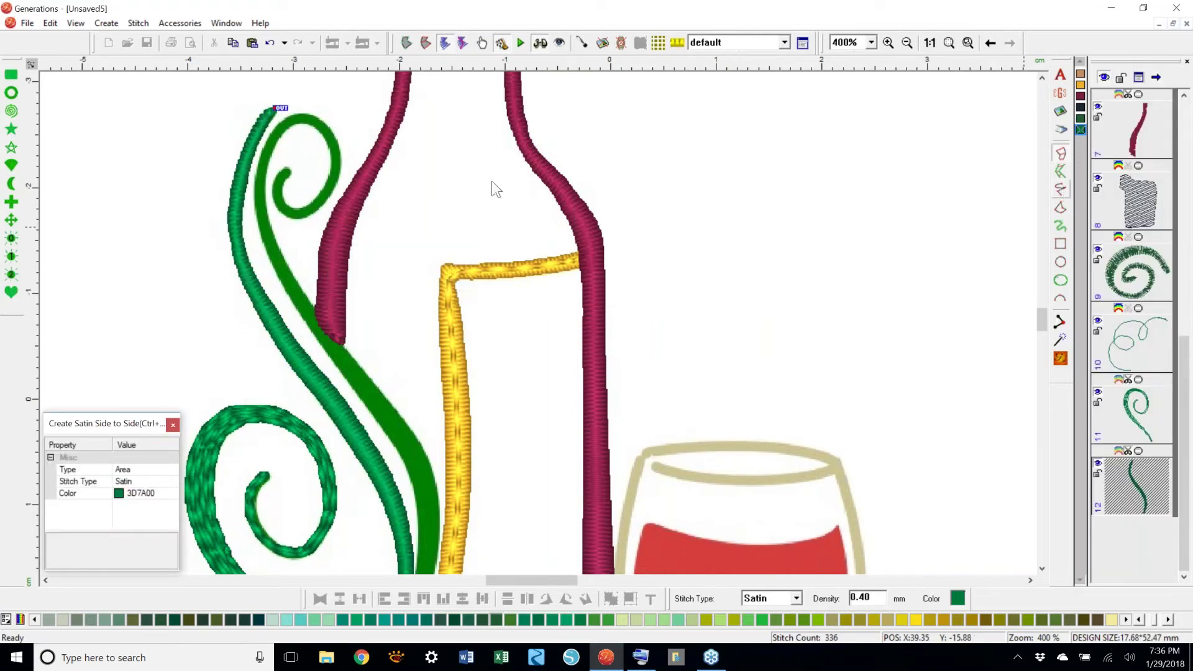
pyautogui.moveTo(288, 168)
pyautogui.mouseDown()
pyautogui.moveTo(274, 199)
pyautogui.moveTo(292, 216)
pyautogui.moveTo(328, 189)
pyautogui.moveTo(337, 142)
pyautogui.moveTo(310, 113)
pyautogui.moveTo(289, 114)
pyautogui.moveTo(263, 146)
pyautogui.moveTo(255, 187)
pyautogui.moveTo(270, 258)
pyautogui.moveTo(403, 463)
pyautogui.moveTo(422, 515)
pyautogui.moveTo(415, 561)
pyautogui.moveTo(360, 582)
pyautogui.moveTo(423, 293)
pyautogui.moveTo(416, 227)
pyautogui.moveTo(377, 155)
pyautogui.moveTo(402, 194)
pyautogui.moveTo(346, 119)
pyautogui.mouseUp()
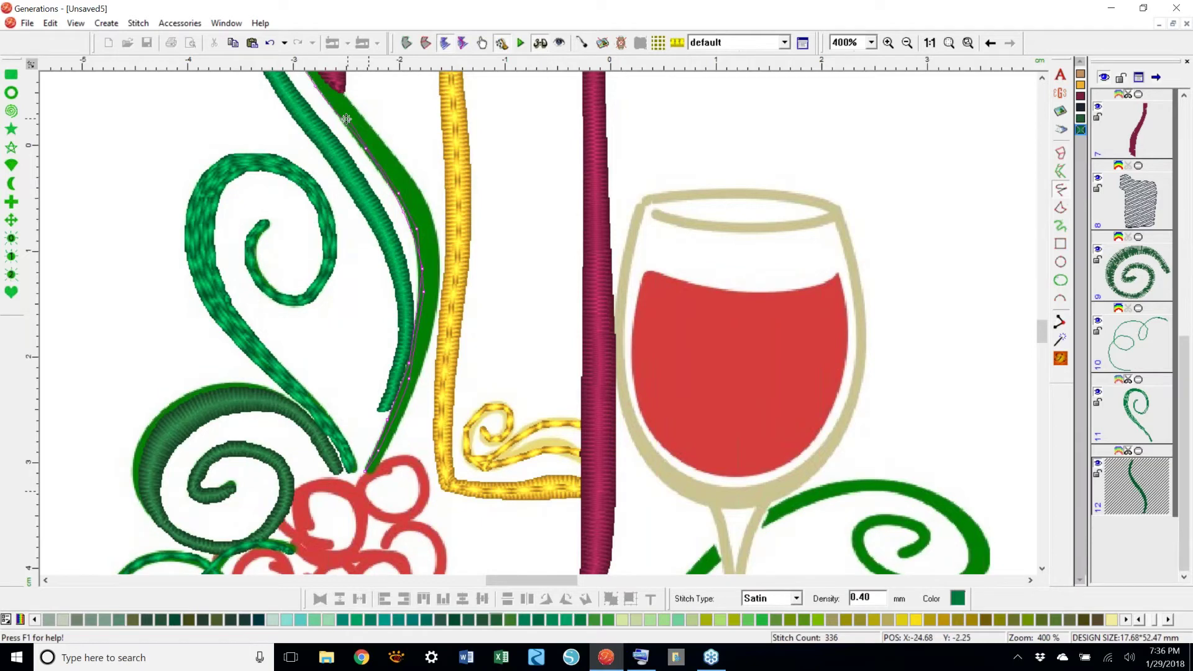
pyautogui.scroll(3, 323, 115)
pyautogui.scroll(1, 308, 110)
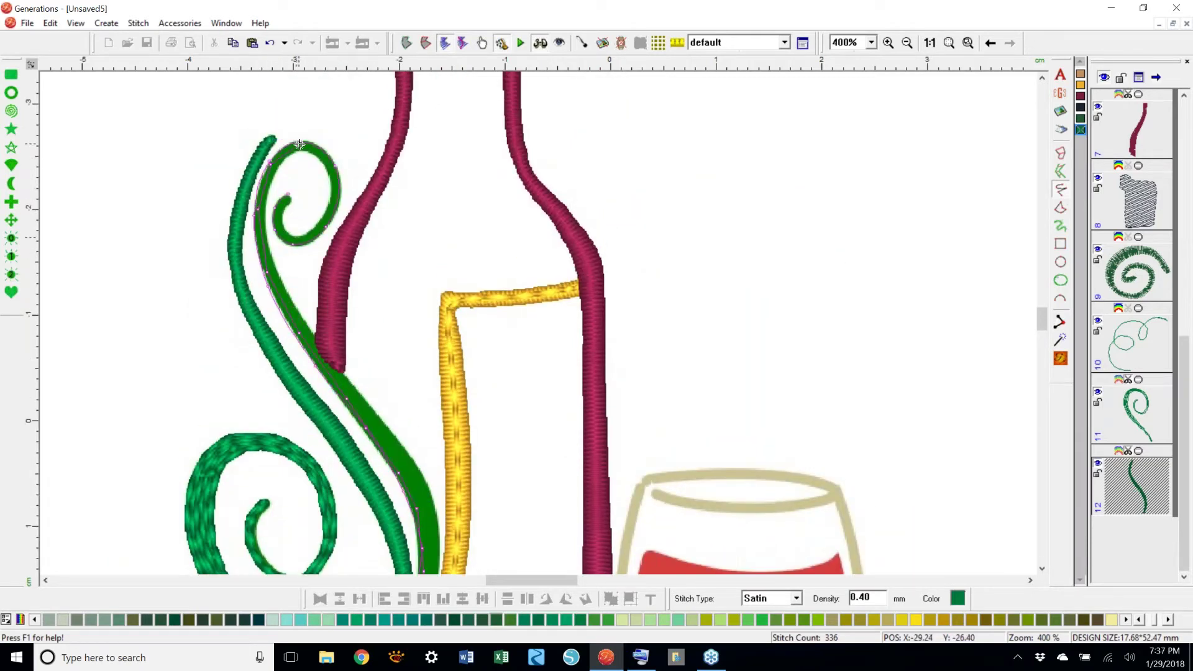
pyautogui.click(334, 176)
pyautogui.click(333, 205)
pyautogui.click(319, 227)
pyautogui.click(298, 240)
pyautogui.click(280, 229)
pyautogui.click(286, 196)
pyautogui.scroll(-3, 425, 570)
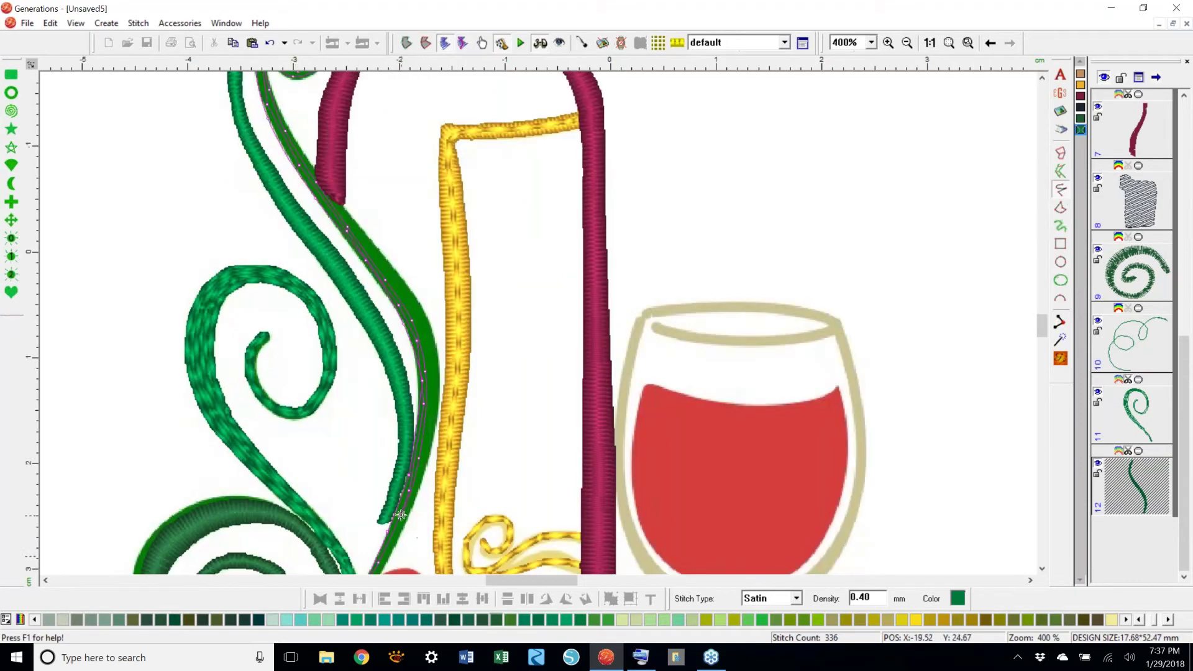
pyautogui.scroll(-1, 385, 575)
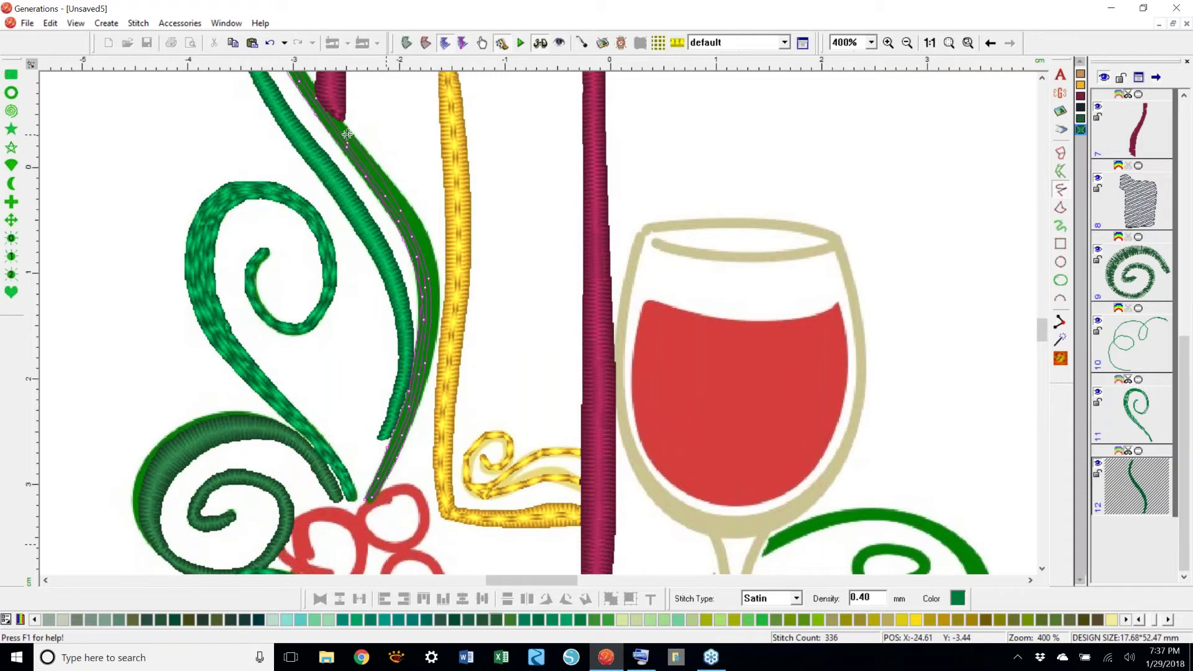
pyautogui.scroll(3, 296, 59)
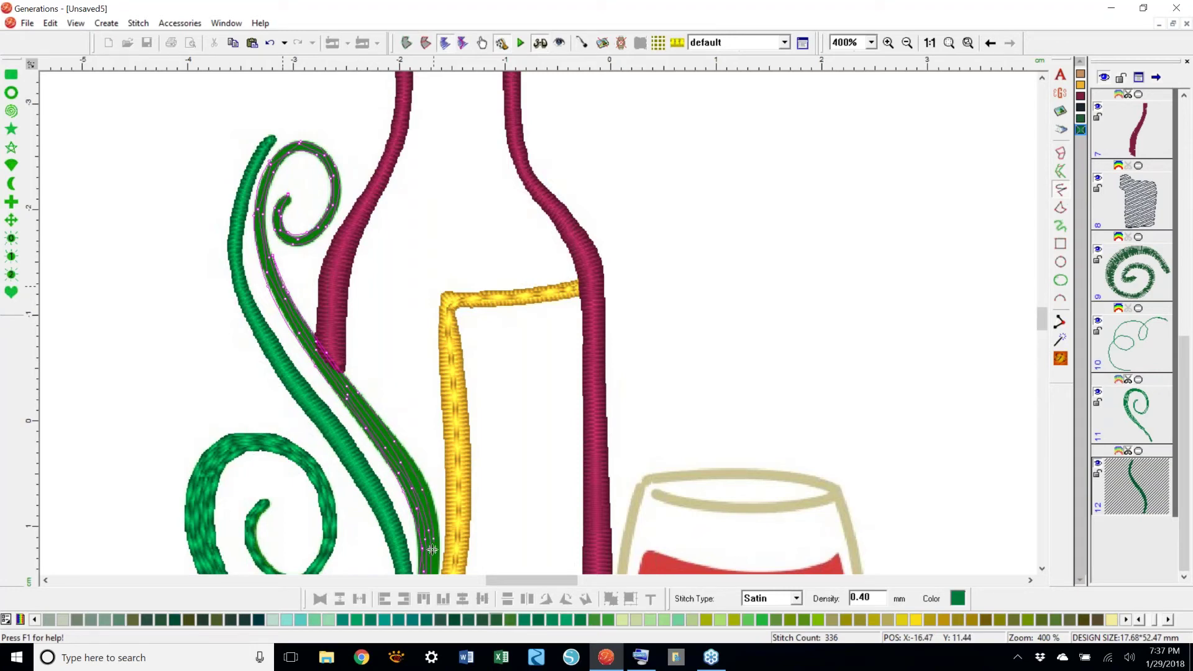
pyautogui.scroll(-3, 432, 550)
pyautogui.press('Return')
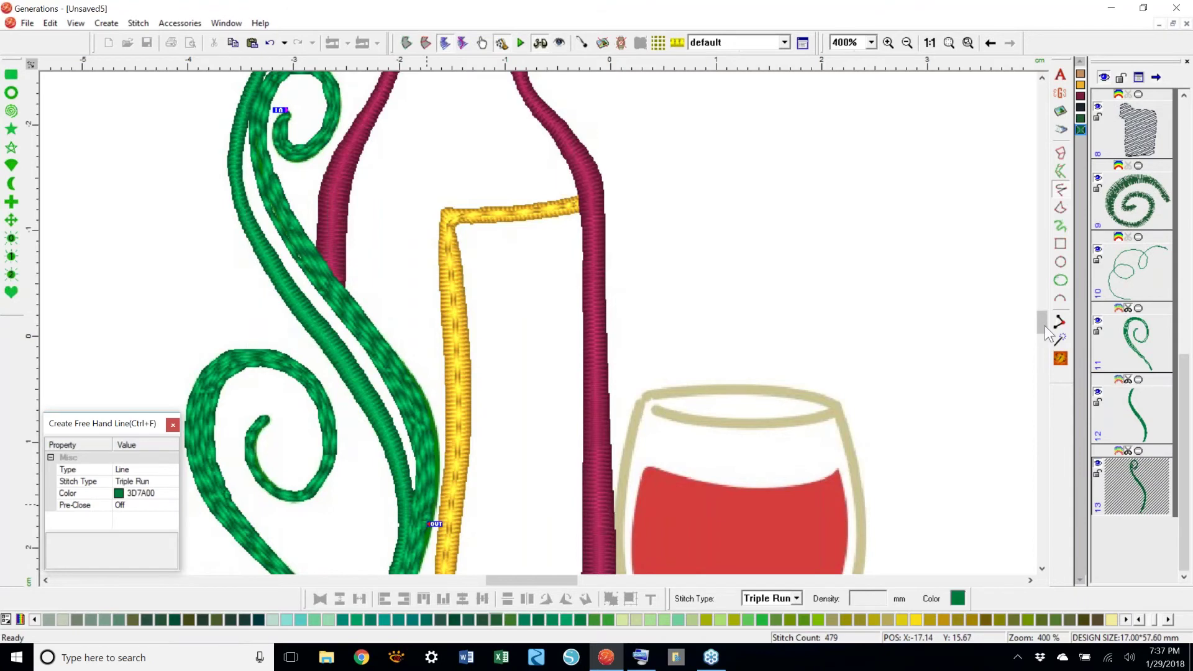
# - Recolour the slender satin vine to Deep Green and group it with the satin spiral in the sewing order
pyautogui.moveTo(1043, 325); pyautogui.dragTo(1042, 321)
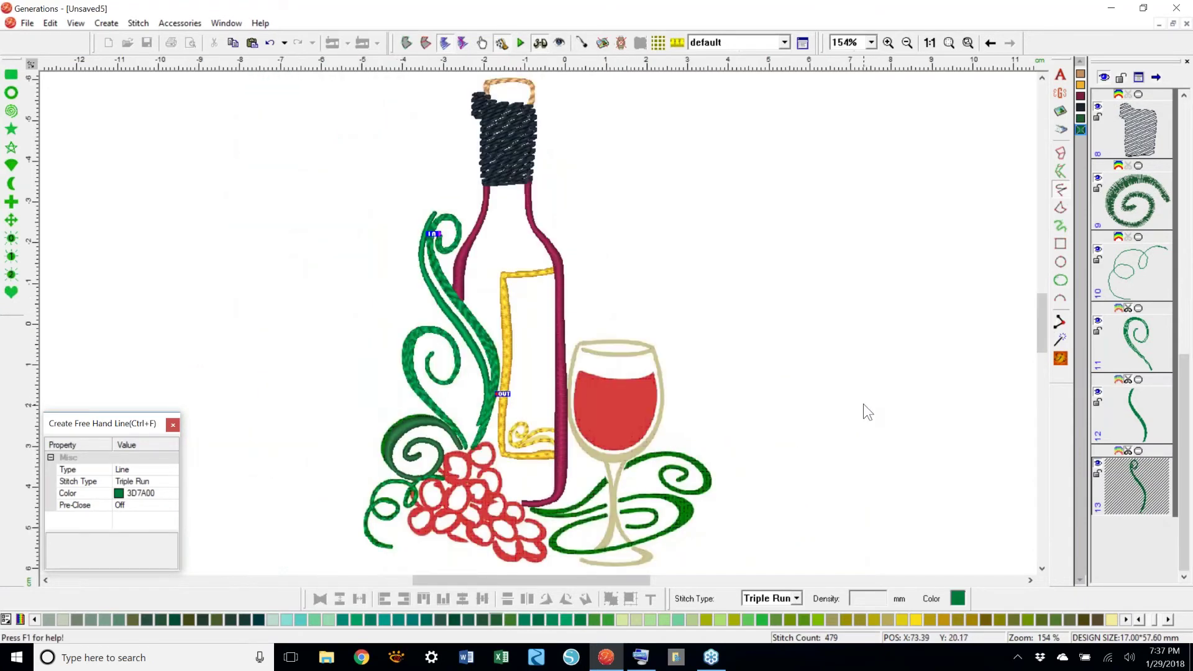
pyautogui.press('Escape')
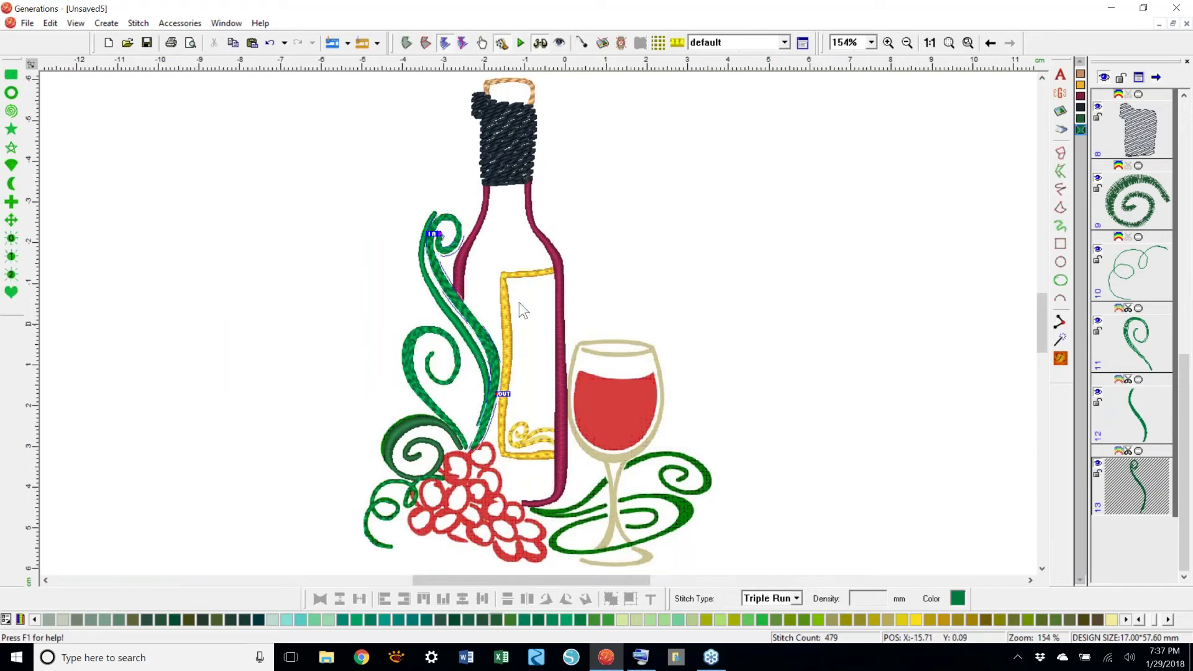
pyautogui.click(482, 353)
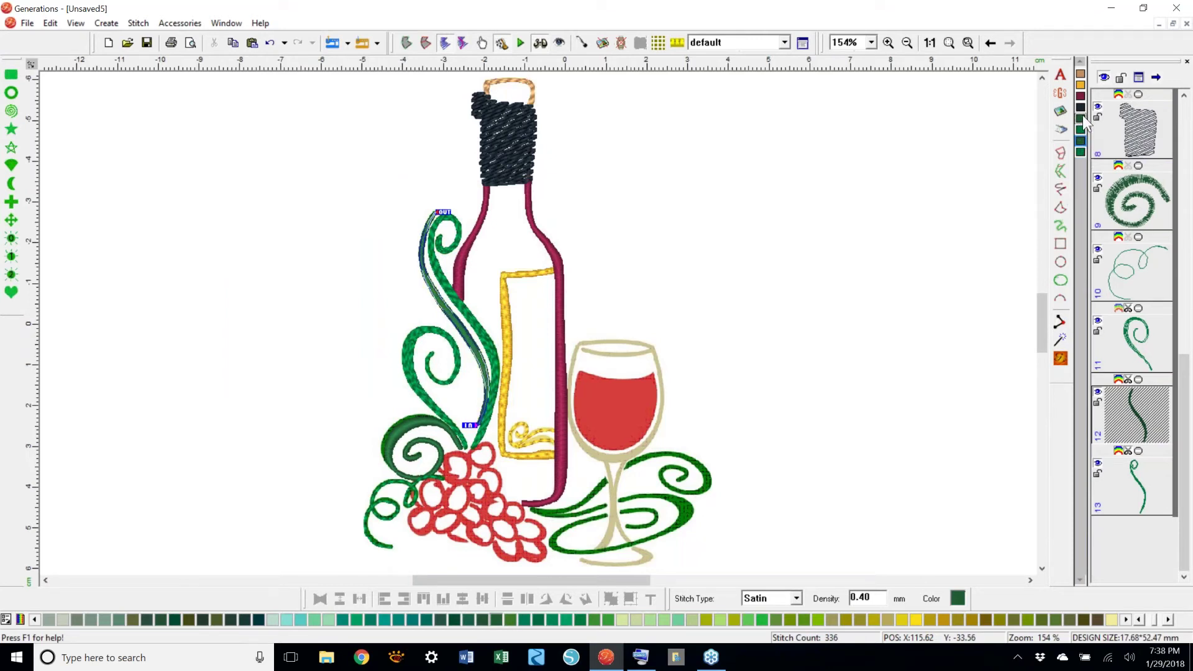
pyautogui.moveTo(1089, 121); pyautogui.dragTo(1086, 119)
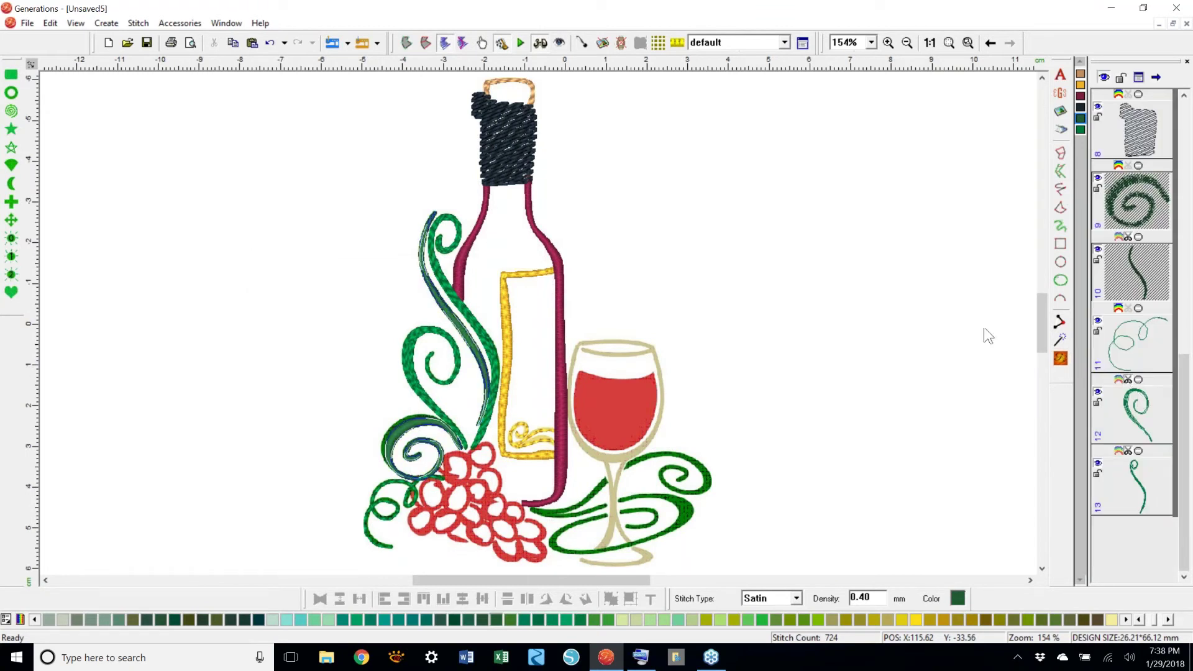
pyautogui.click(856, 370)
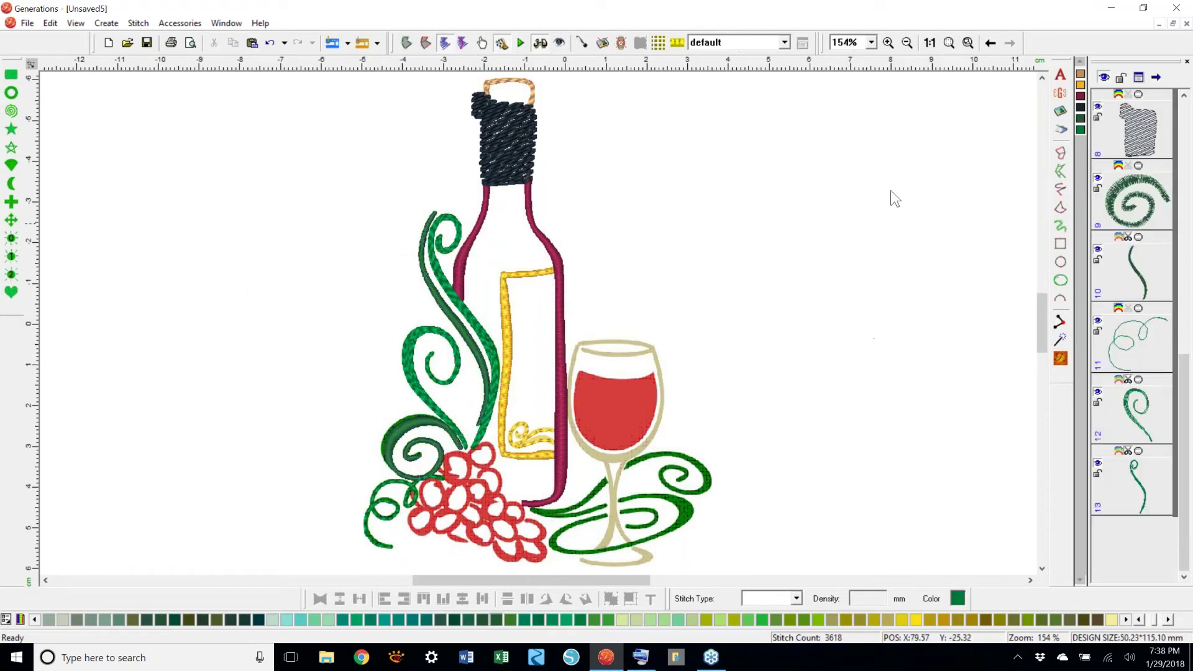
# - Digitize the upper vine branch between the bottle base and the glass stem as a side to side freehand satin area
pyautogui.click(872, 42)
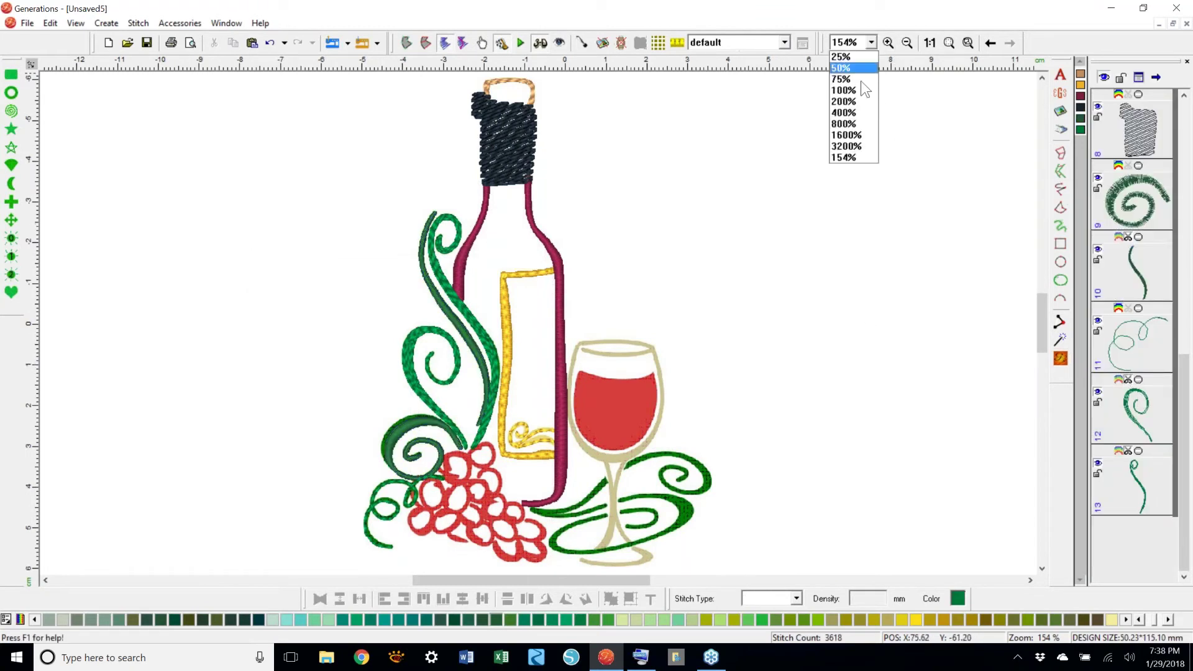
pyautogui.click(844, 113)
pyautogui.moveTo(1042, 324); pyautogui.dragTo(1042, 343)
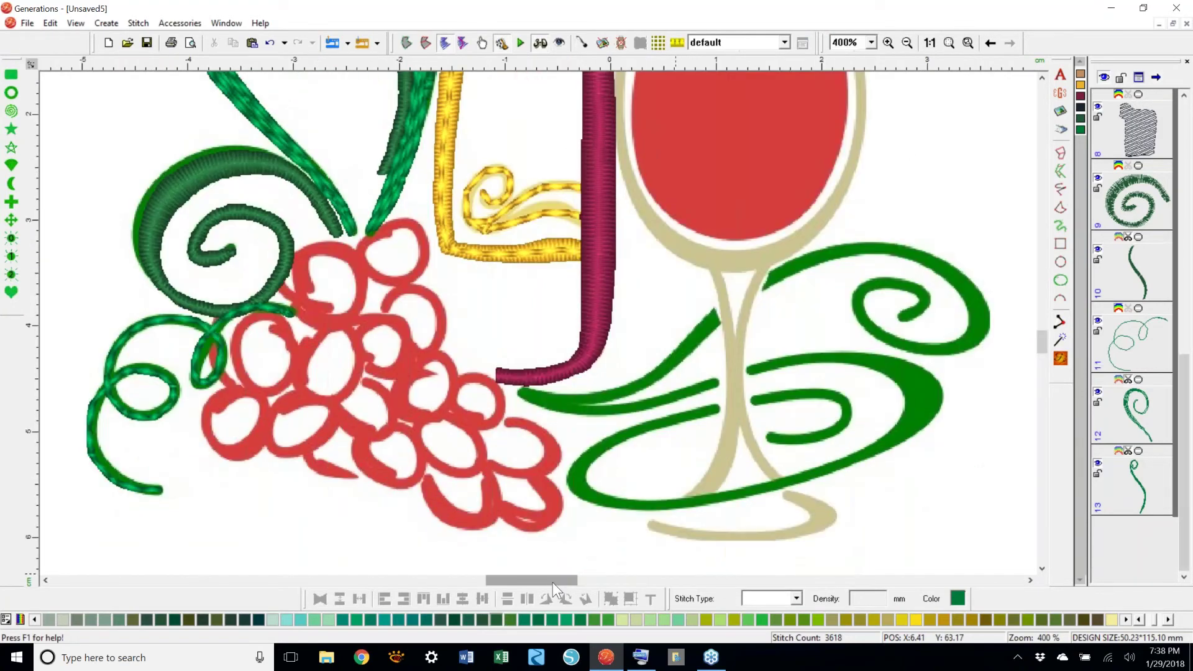
pyautogui.moveTo(553, 583); pyautogui.dragTo(567, 582)
pyautogui.hotkey('ctrl', '1')
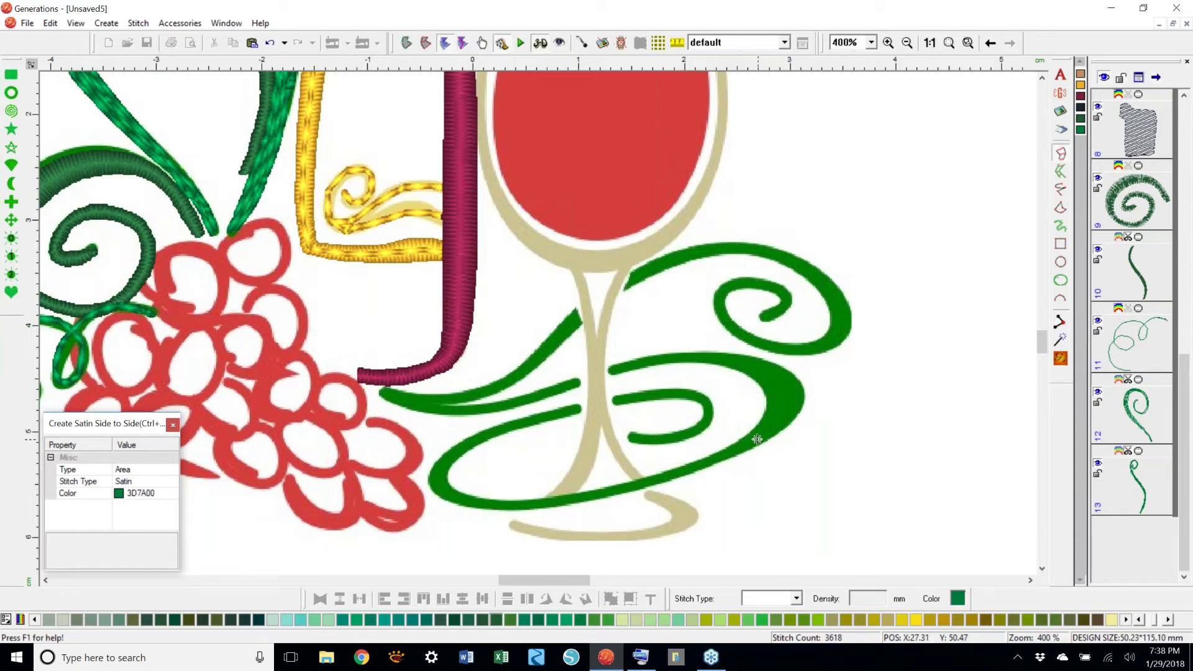
pyautogui.click(379, 390)
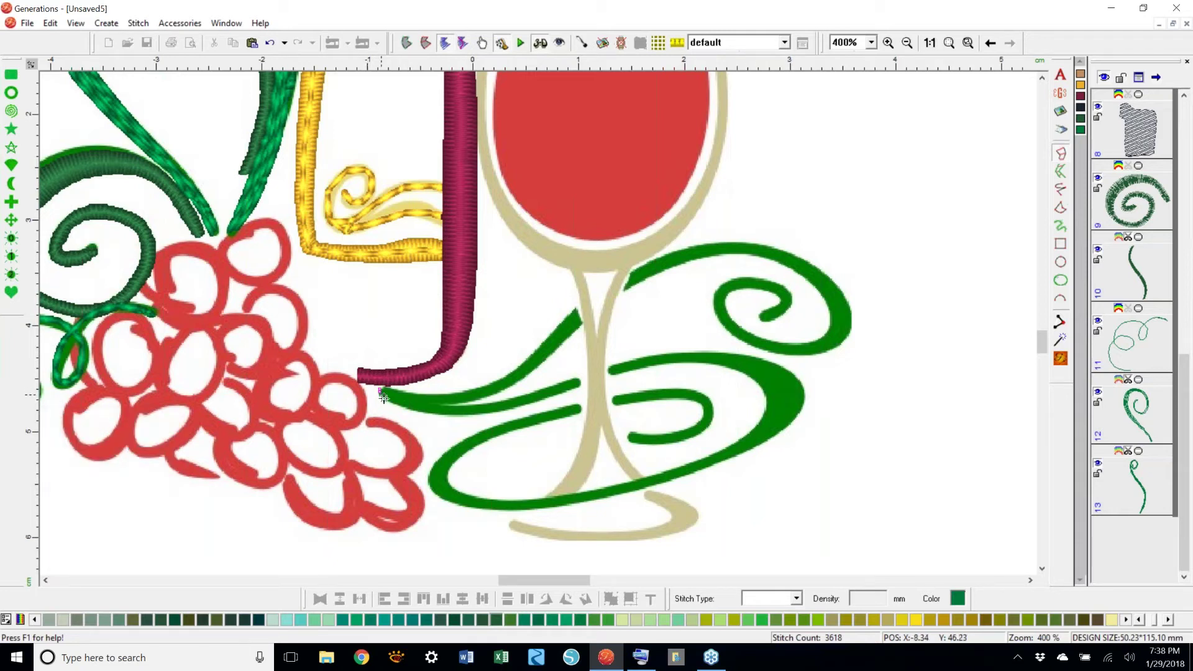
pyautogui.click(409, 402)
pyautogui.click(473, 392)
pyautogui.click(533, 353)
pyautogui.click(579, 322)
pyautogui.rightClick(578, 322)
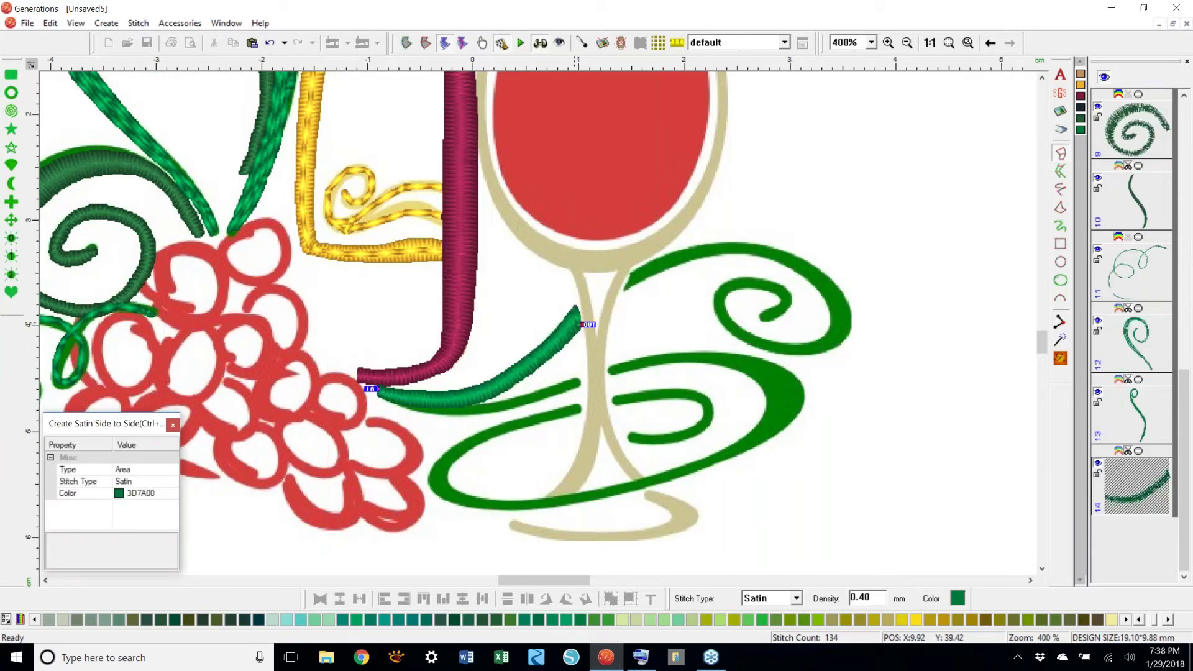
pyautogui.press('Escape')
# - Digitize the spiral vine beyond the glass stem as a side to side freehand satin area, from the stem to its inner end
pyautogui.click(628, 286)
pyautogui.click(669, 261)
pyautogui.click(732, 252)
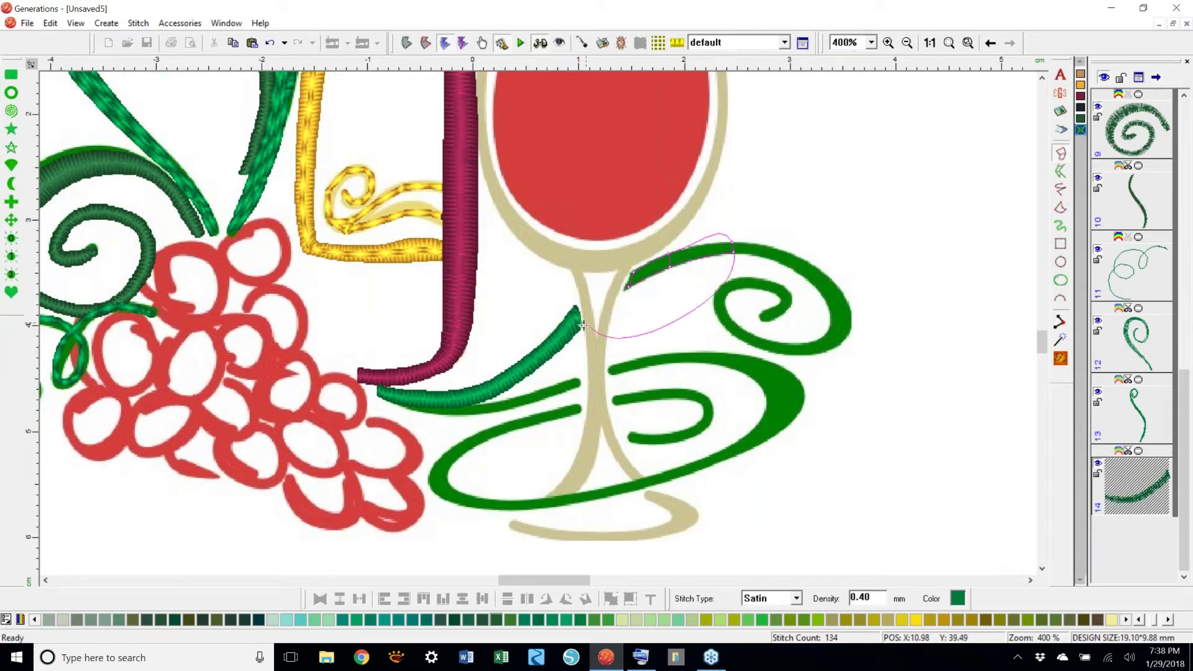
pyautogui.click(779, 251)
pyautogui.click(824, 273)
pyautogui.click(848, 305)
pyautogui.click(831, 309)
pyautogui.click(849, 331)
pyautogui.click(832, 327)
pyautogui.click(826, 347)
pyautogui.click(781, 351)
pyautogui.click(780, 343)
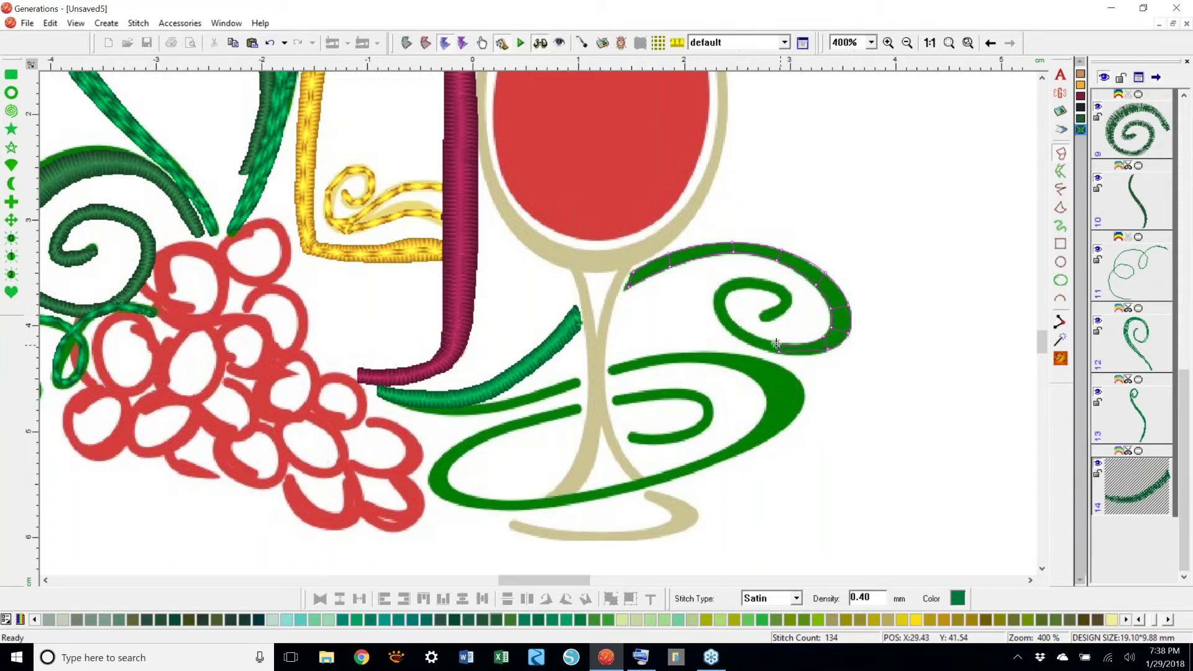
pyautogui.click(744, 341)
pyautogui.click(718, 289)
pyautogui.click(747, 277)
pyautogui.click(777, 286)
pyautogui.click(790, 299)
pyautogui.press('Return')
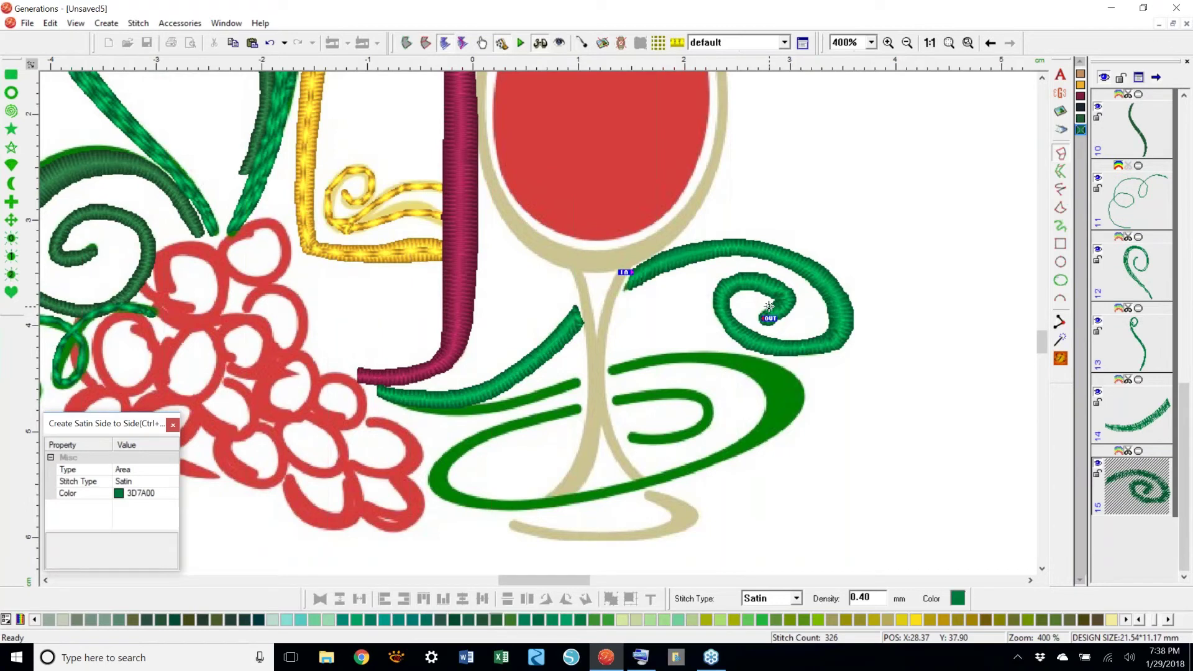
pyautogui.press('Escape')
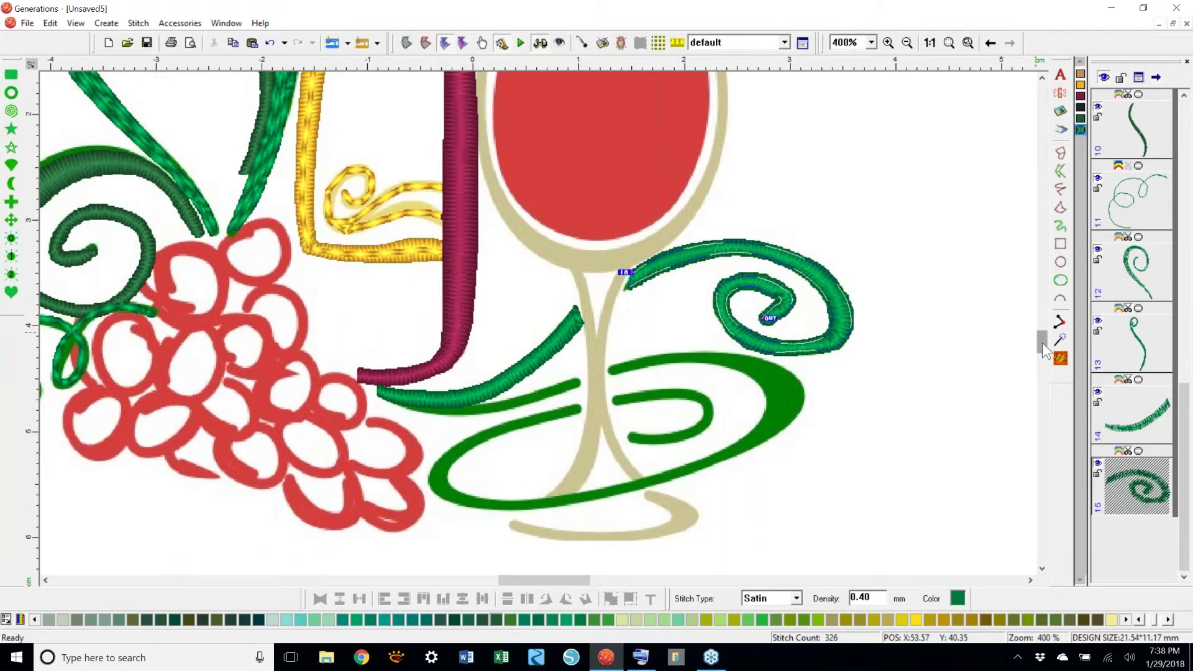
# - Recolour both satin vines beside the glass stem to Deep Green and group them with the other Deep Green objects in the sewing order
pyautogui.moveTo(1043, 344); pyautogui.dragTo(1042, 346)
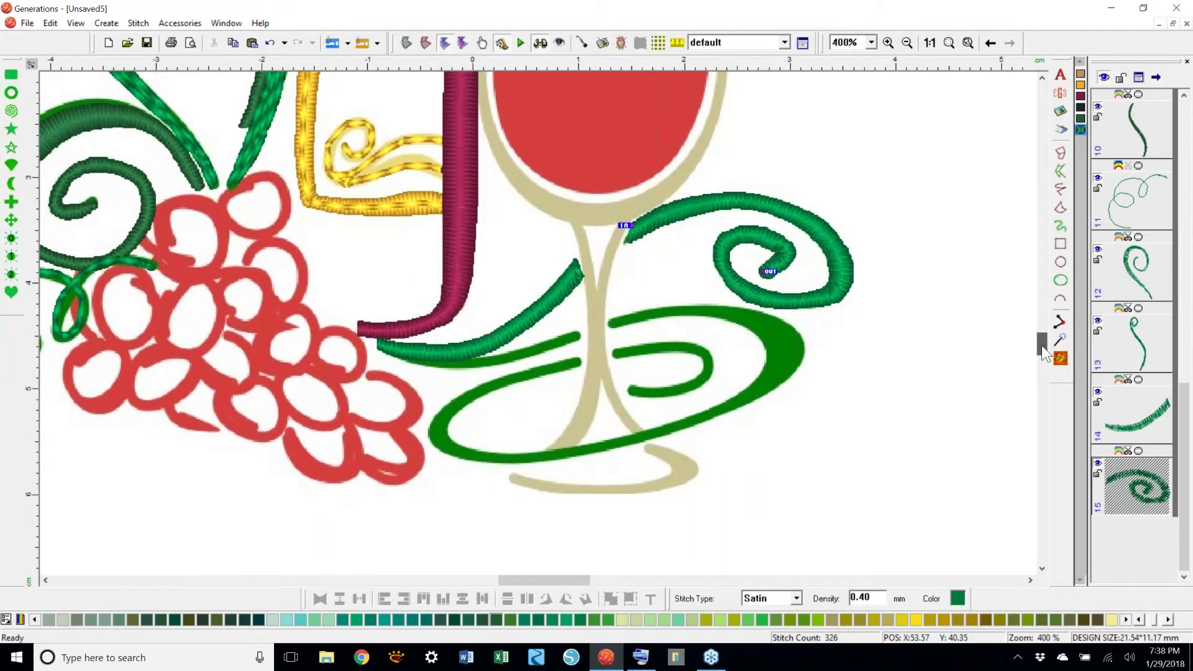
pyautogui.scroll(1, 1045, 351)
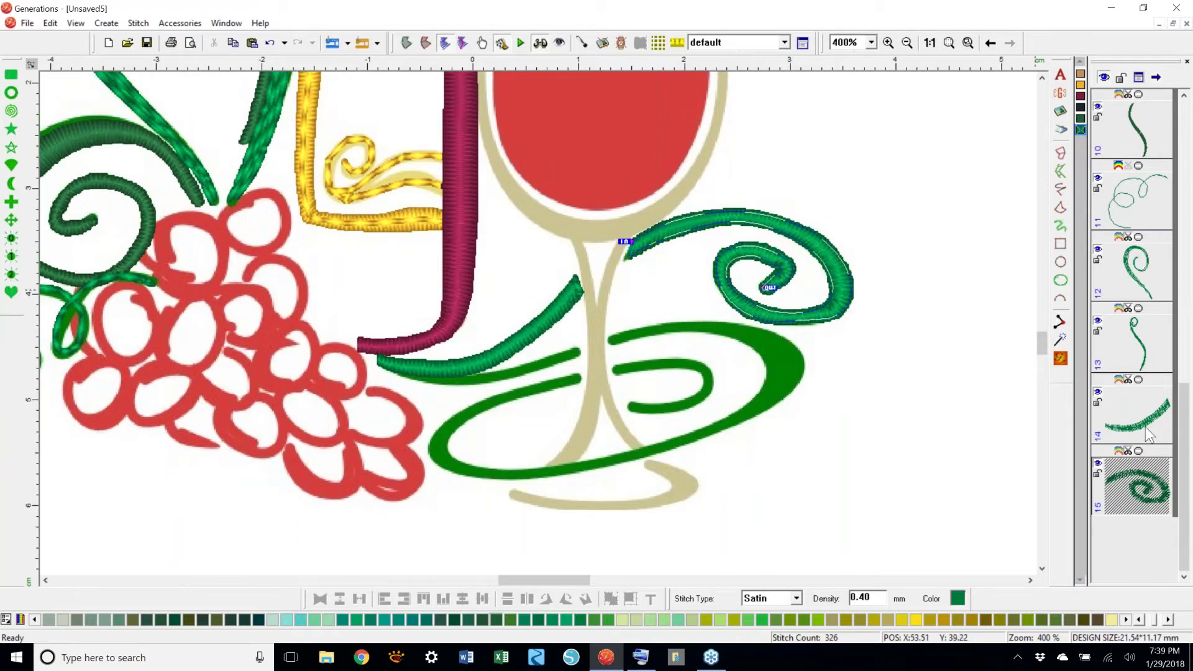
pyautogui.click(1149, 452)
pyautogui.keyDown('ctrl'); pyautogui.click(1144, 488); pyautogui.keyUp('ctrl')
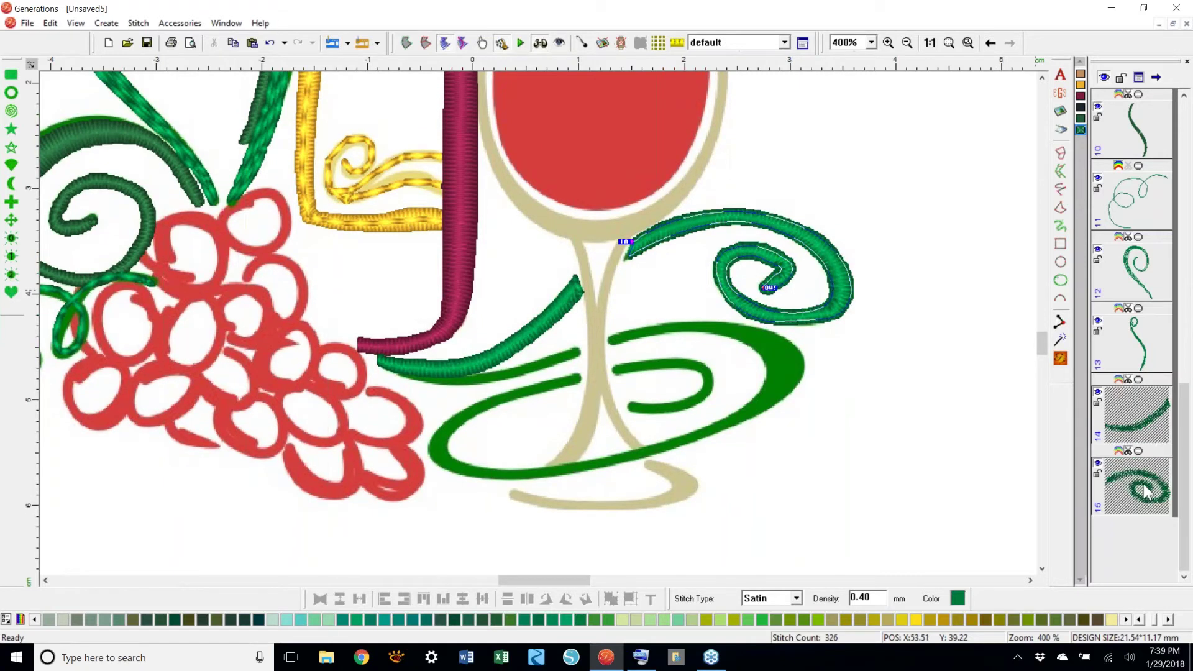
pyautogui.click(1082, 120)
pyautogui.click(1081, 129)
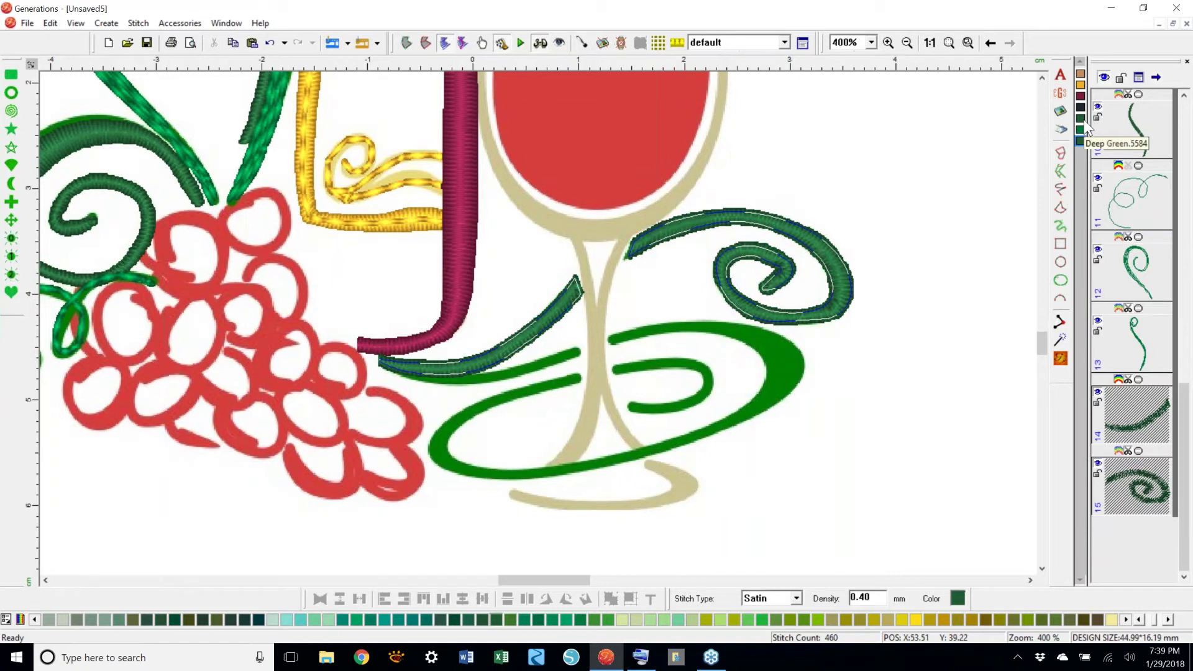
pyautogui.moveTo(1107, 173); pyautogui.dragTo(1107, 174)
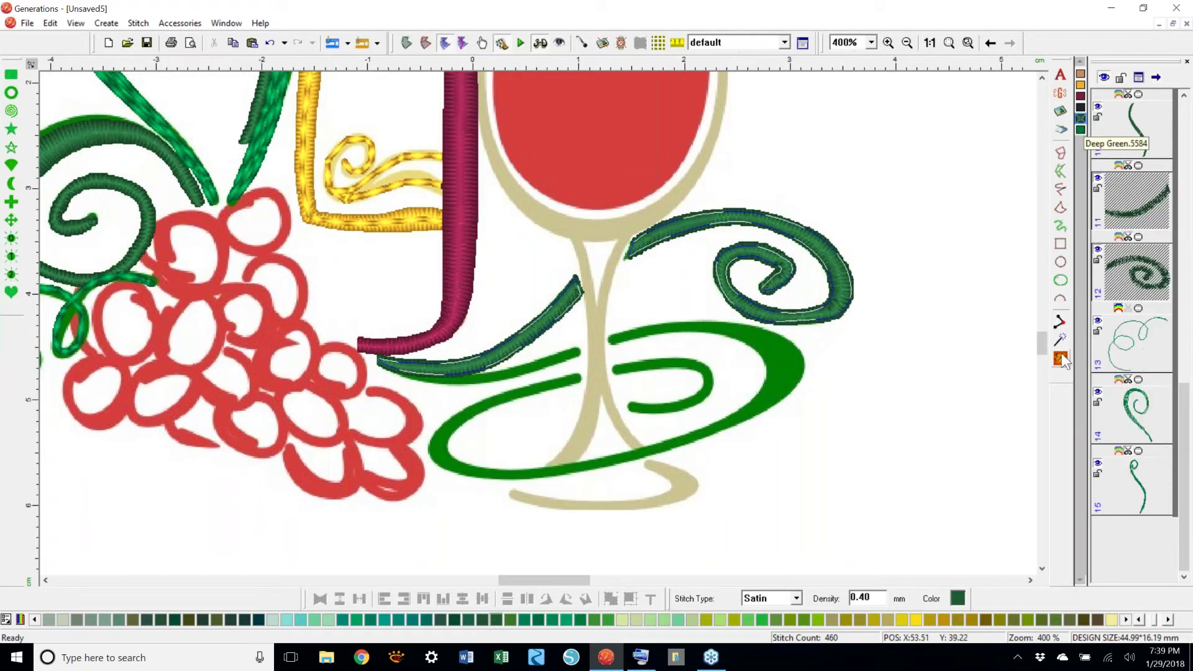
# - Trace the thin lower branch between the bottle base and the glass stem as a freehand Triple Run line, doubling back along it
pyautogui.click(1061, 188)
pyautogui.moveTo(381, 368)
pyautogui.mouseDown()
pyautogui.moveTo(414, 381)
pyautogui.moveTo(506, 375)
pyautogui.moveTo(578, 347)
pyautogui.moveTo(467, 381)
pyautogui.moveTo(409, 376)
pyautogui.mouseUp()
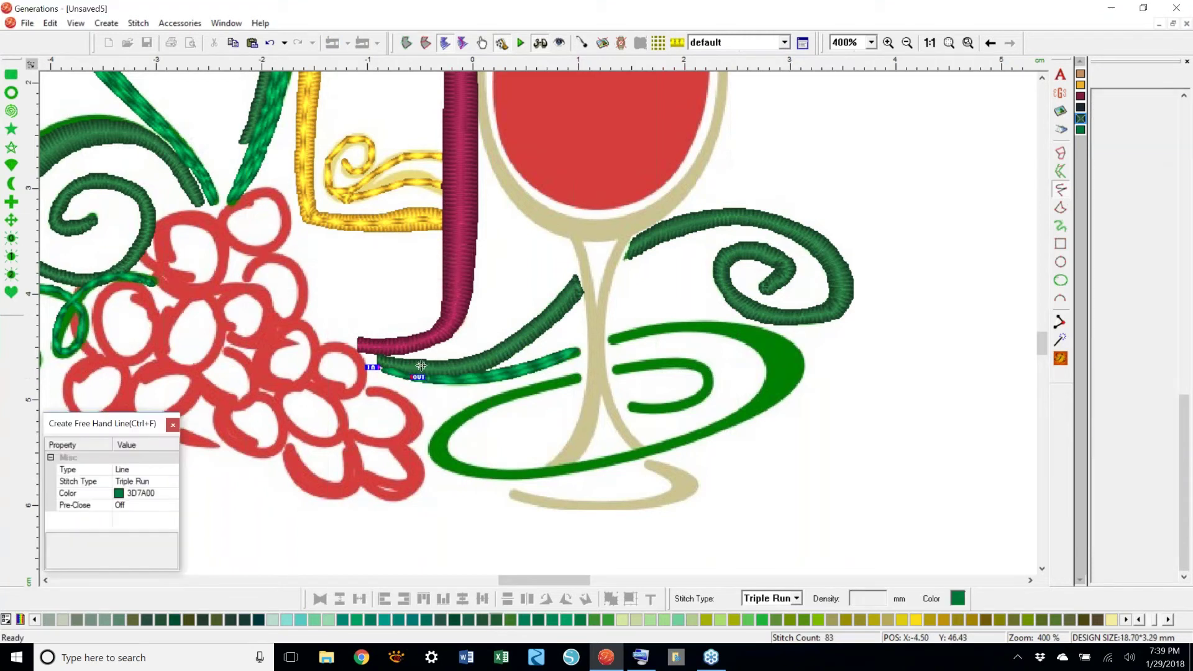
# - Trace the large oval vine around the glass stem as a freehand Triple Run line, retracing it several times to fill its thick curve
pyautogui.moveTo(609, 339)
pyautogui.mouseDown()
pyautogui.moveTo(651, 323)
pyautogui.moveTo(746, 326)
pyautogui.moveTo(792, 343)
pyautogui.moveTo(798, 377)
pyautogui.moveTo(697, 437)
pyautogui.moveTo(609, 465)
pyautogui.moveTo(484, 480)
pyautogui.moveTo(430, 452)
pyautogui.moveTo(443, 424)
pyautogui.moveTo(531, 382)
pyautogui.moveTo(581, 376)
pyautogui.moveTo(463, 415)
pyautogui.moveTo(434, 450)
pyautogui.moveTo(475, 471)
pyautogui.moveTo(580, 469)
pyautogui.moveTo(697, 435)
pyautogui.moveTo(779, 396)
pyautogui.moveTo(794, 372)
pyautogui.moveTo(778, 338)
pyautogui.moveTo(741, 329)
pyautogui.moveTo(616, 339)
pyautogui.mouseUp()
pyautogui.click(656, 332)
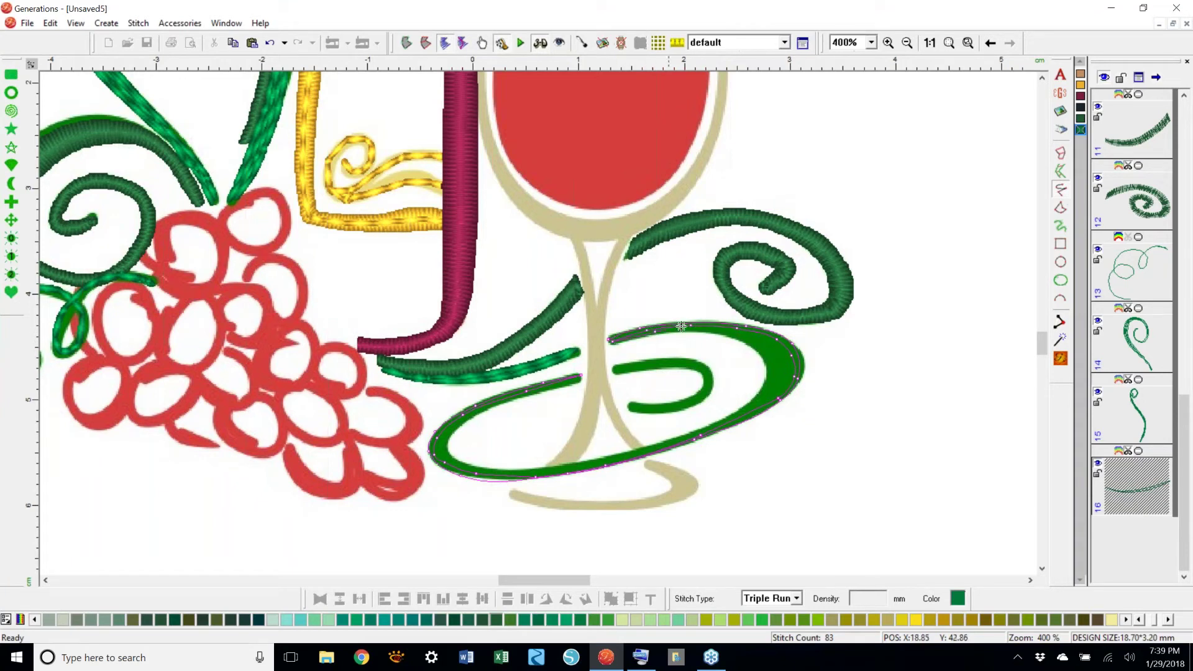
pyautogui.click(715, 330)
pyautogui.click(785, 353)
pyautogui.click(789, 376)
pyautogui.click(778, 390)
pyautogui.click(762, 402)
pyautogui.click(716, 425)
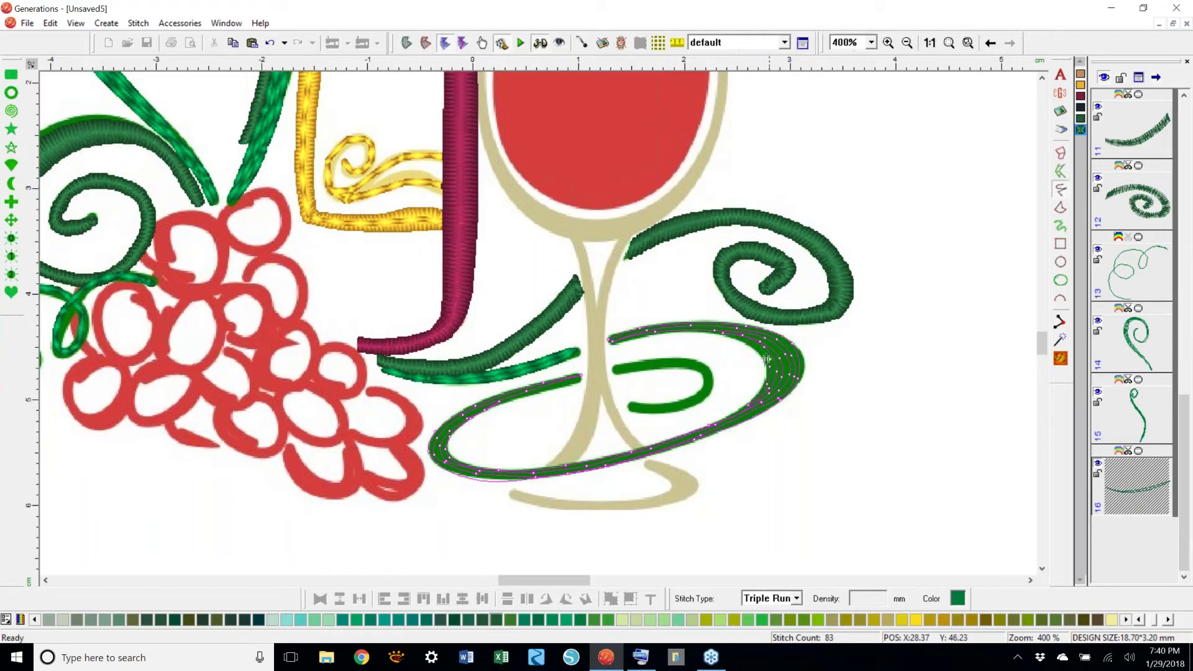
pyautogui.press('Return')
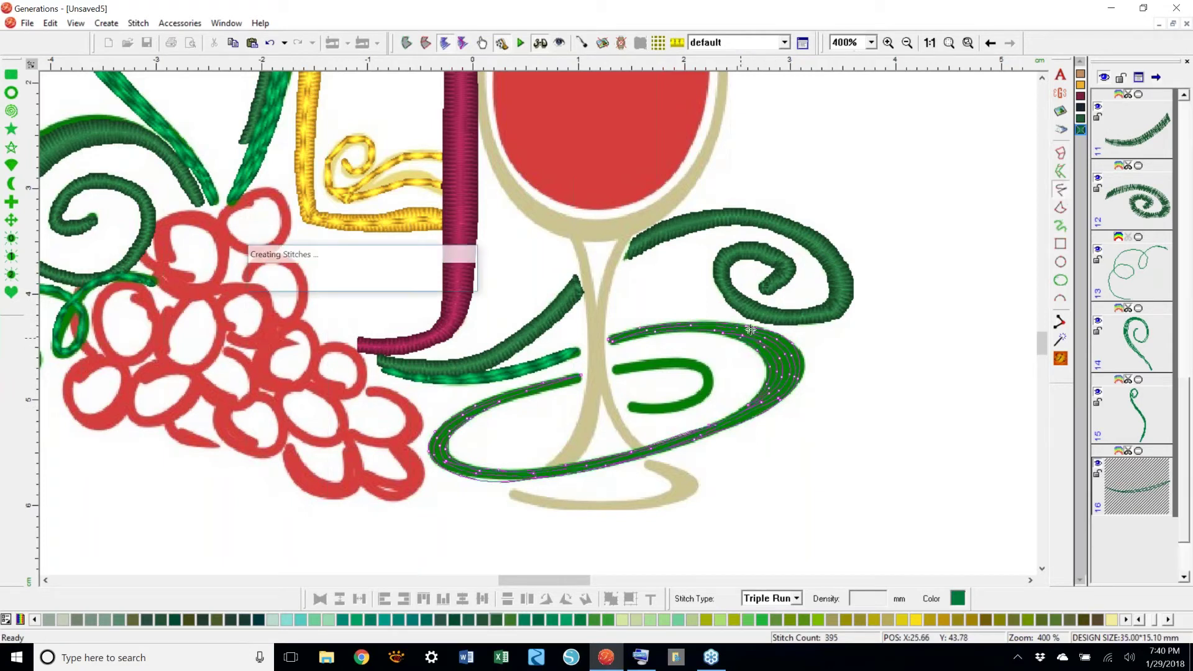
# - Trace the small hooked vine inside the large oval as a freehand Triple Run line, doubling back to its start at the glass stem
pyautogui.moveTo(613, 367)
pyautogui.mouseDown()
pyautogui.moveTo(696, 360)
pyautogui.moveTo(709, 381)
pyautogui.moveTo(683, 406)
pyautogui.moveTo(629, 407)
pyautogui.mouseUp()
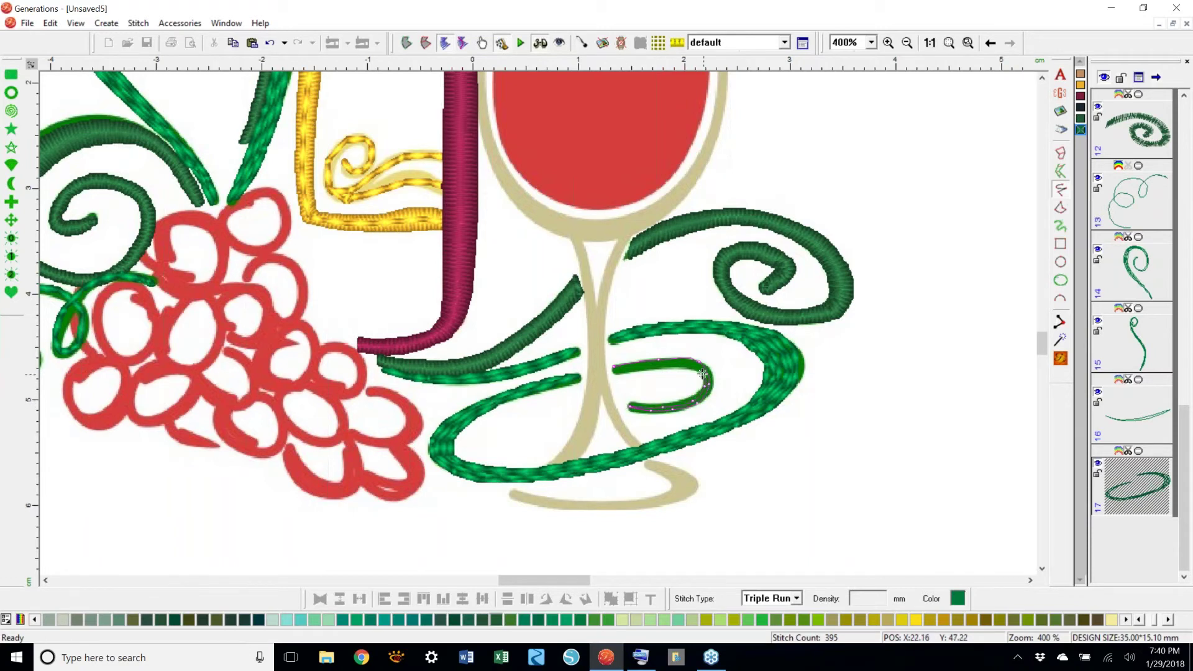
pyautogui.click(614, 369)
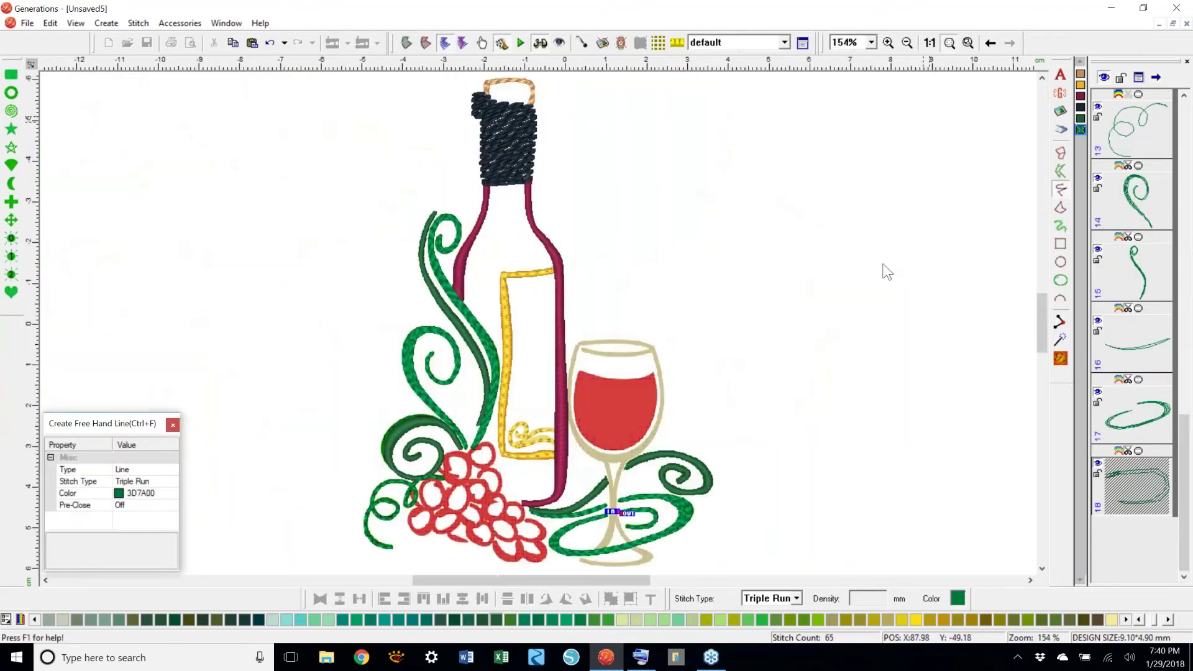
pyautogui.click(870, 353)
# - Save the design as Wine Bottle-EC in the AAA-YCD-Webinars-Working folder as a Generations file
pyautogui.click(148, 46)
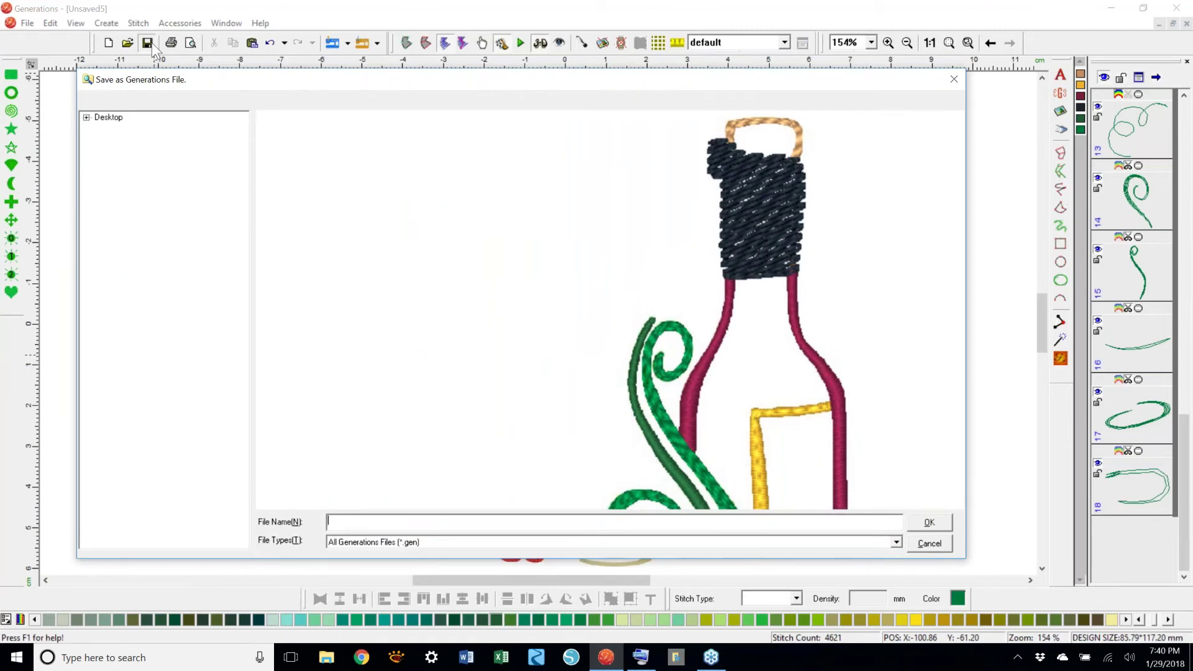
pyautogui.click(196, 396)
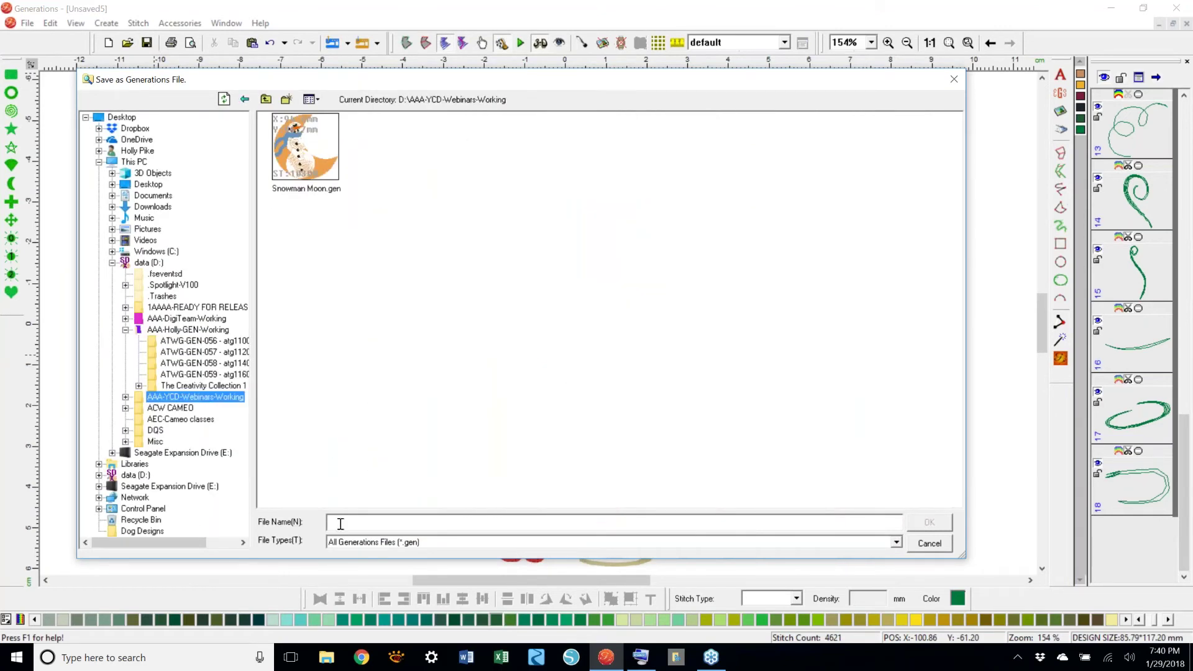
pyautogui.click(340, 524)
pyautogui.write('Win')
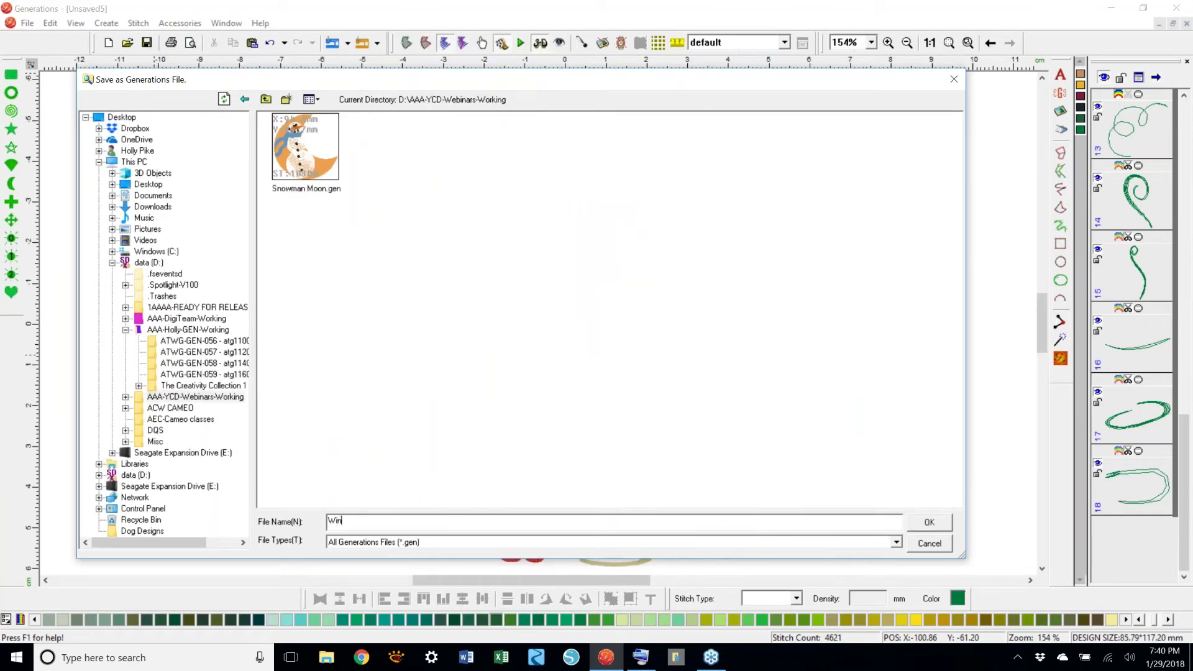
pyautogui.write('e Bottle-EC')
pyautogui.press('Return')
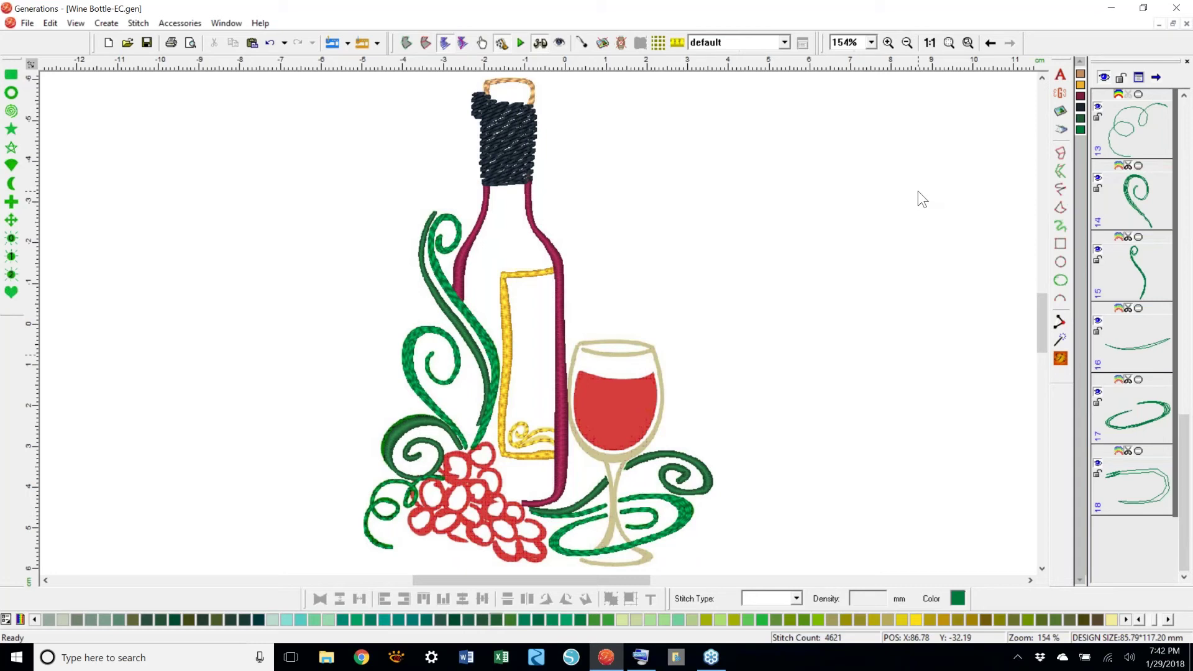
# - Outline the uppermost grapes and the partly hidden one below them as freehand Triple Run lines in a dark red thread
pyautogui.click(872, 42)
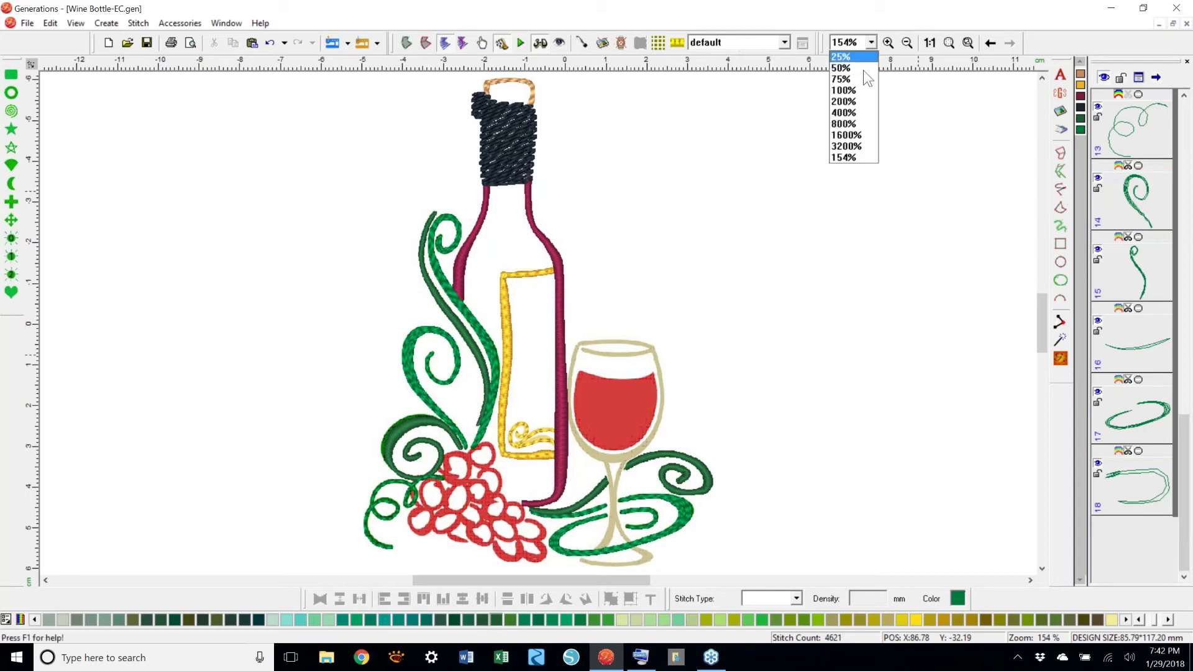
pyautogui.click(844, 113)
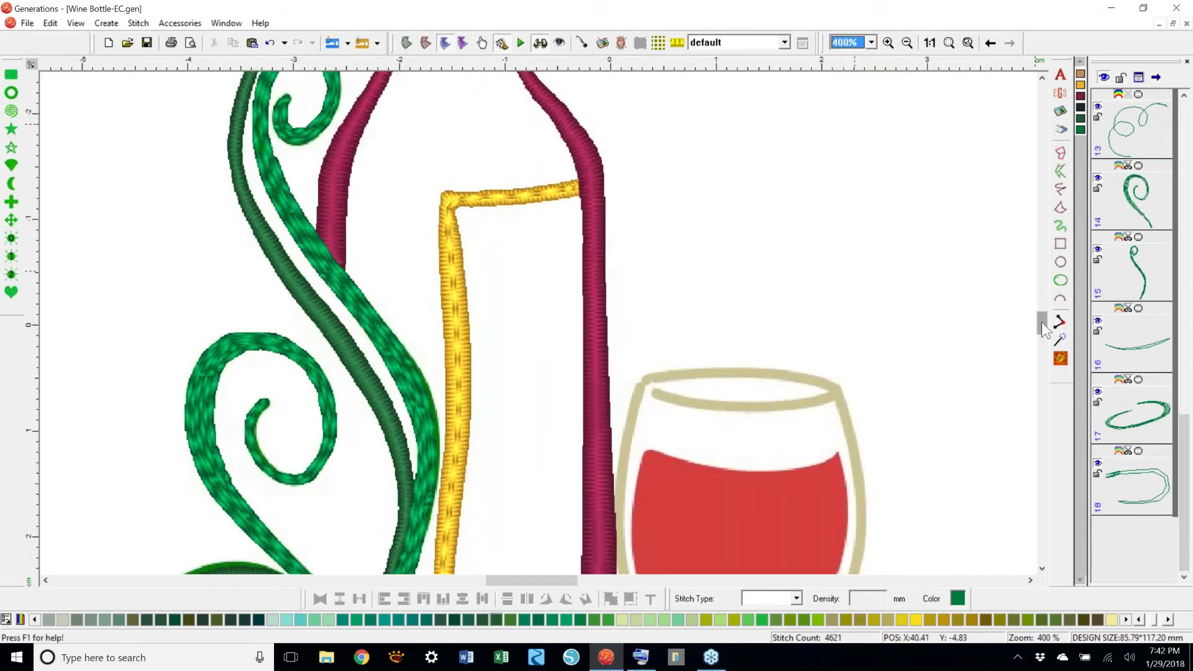
pyautogui.moveTo(1045, 329)
pyautogui.mouseDown()
pyautogui.moveTo(1045, 345)
pyautogui.moveTo(1054, 337)
pyautogui.mouseUp()
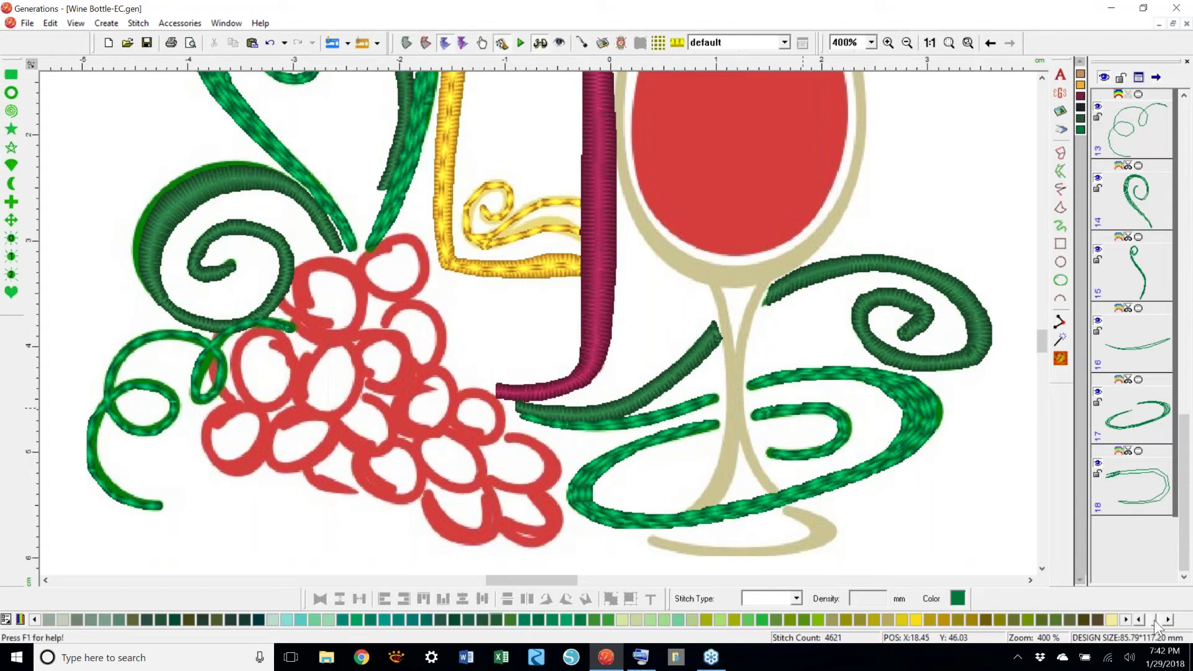
pyautogui.click(1082, 96)
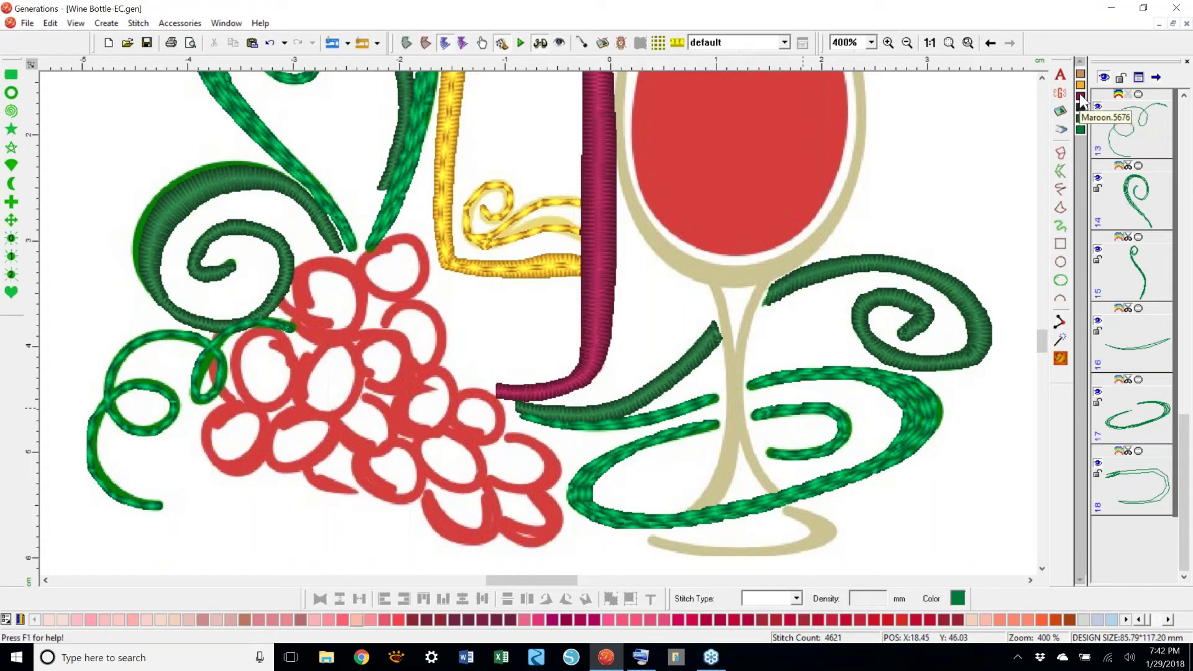
pyautogui.click(1169, 620)
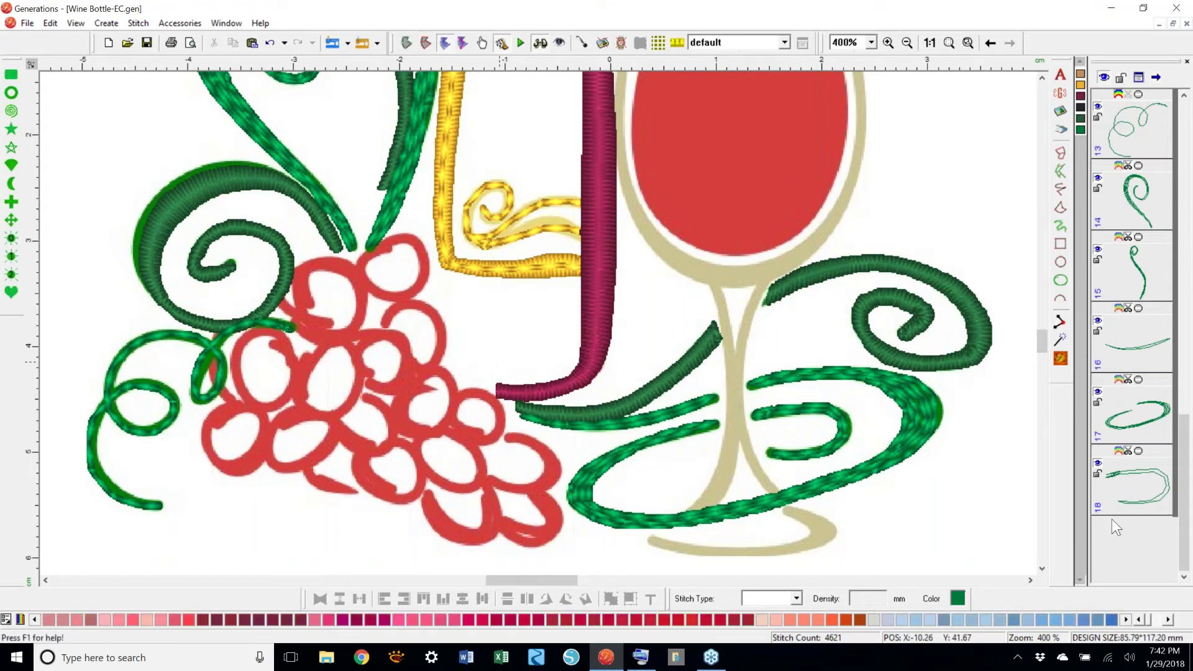
pyautogui.click(735, 619)
pyautogui.click(1061, 189)
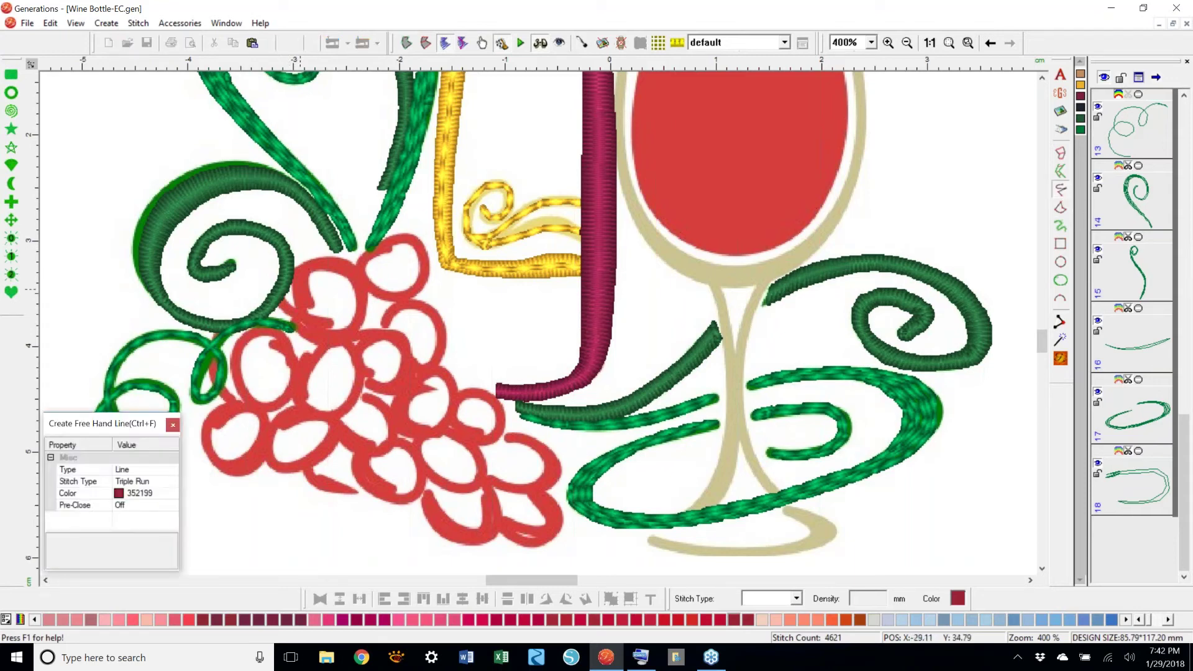
pyautogui.moveTo(297, 283)
pyautogui.mouseDown()
pyautogui.moveTo(307, 334)
pyautogui.moveTo(340, 335)
pyautogui.moveTo(361, 307)
pyautogui.moveTo(358, 278)
pyautogui.moveTo(334, 262)
pyautogui.moveTo(297, 273)
pyautogui.moveTo(416, 264)
pyautogui.moveTo(403, 297)
pyautogui.moveTo(365, 286)
pyautogui.mouseUp()
pyautogui.moveTo(287, 303)
pyautogui.mouseDown()
pyautogui.moveTo(268, 314)
pyautogui.moveTo(266, 347)
pyautogui.moveTo(291, 370)
pyautogui.moveTo(316, 358)
pyautogui.moveTo(320, 335)
pyautogui.moveTo(266, 334)
pyautogui.moveTo(225, 375)
pyautogui.moveTo(235, 399)
pyautogui.moveTo(274, 406)
pyautogui.moveTo(249, 390)
pyautogui.moveTo(234, 314)
pyautogui.mouseUp()
pyautogui.moveTo(224, 365)
pyautogui.mouseDown()
pyautogui.moveTo(252, 410)
pyautogui.moveTo(275, 408)
pyautogui.moveTo(297, 364)
pyautogui.mouseUp()
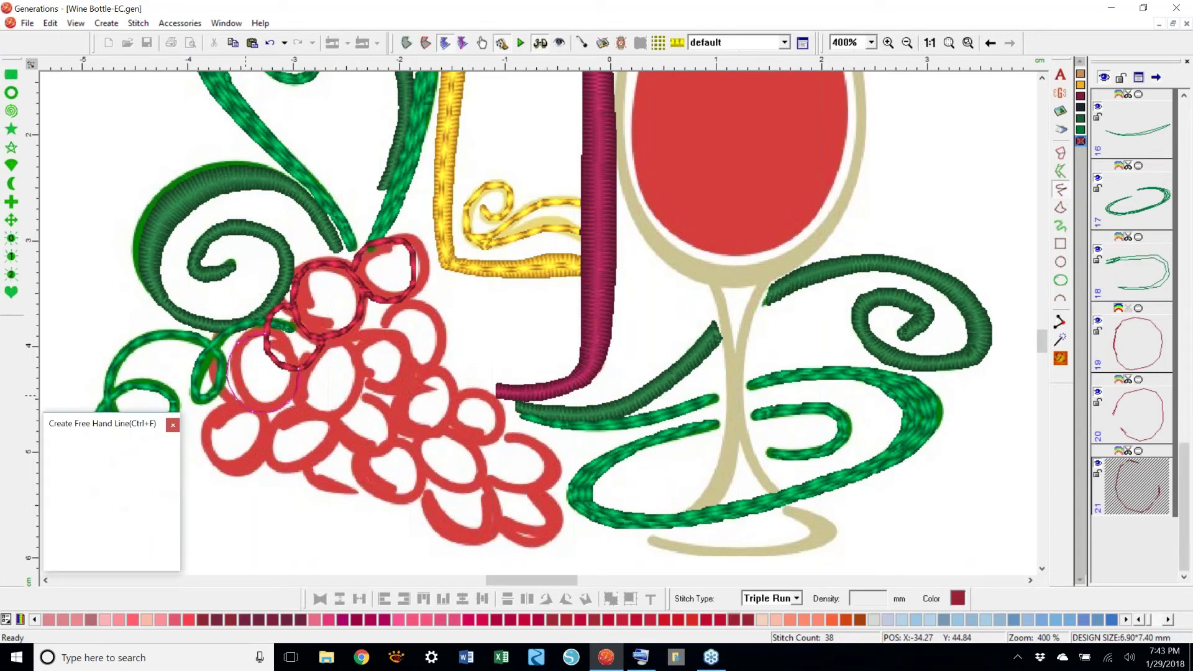
# - Outline the grapes along the cluster's left edge and the neighbouring lower grape as dark red freehand Triple Run lines
pyautogui.moveTo(236, 397)
pyautogui.mouseDown()
pyautogui.moveTo(197, 427)
pyautogui.moveTo(200, 456)
pyautogui.moveTo(241, 485)
pyautogui.moveTo(270, 451)
pyautogui.moveTo(264, 410)
pyautogui.moveTo(339, 420)
pyautogui.moveTo(326, 390)
pyautogui.mouseUp()
pyautogui.press('BackSpace')
pyautogui.press('BackSpace')
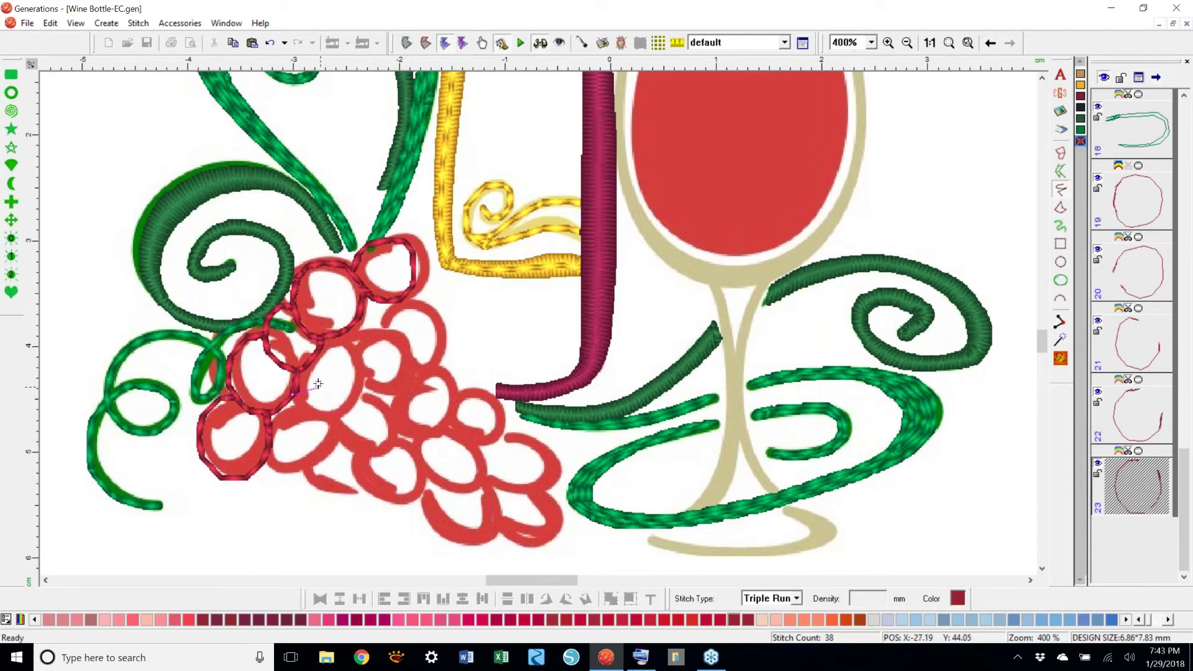
pyautogui.click(335, 402)
pyautogui.click(340, 434)
pyautogui.click(320, 463)
pyautogui.press('Return')
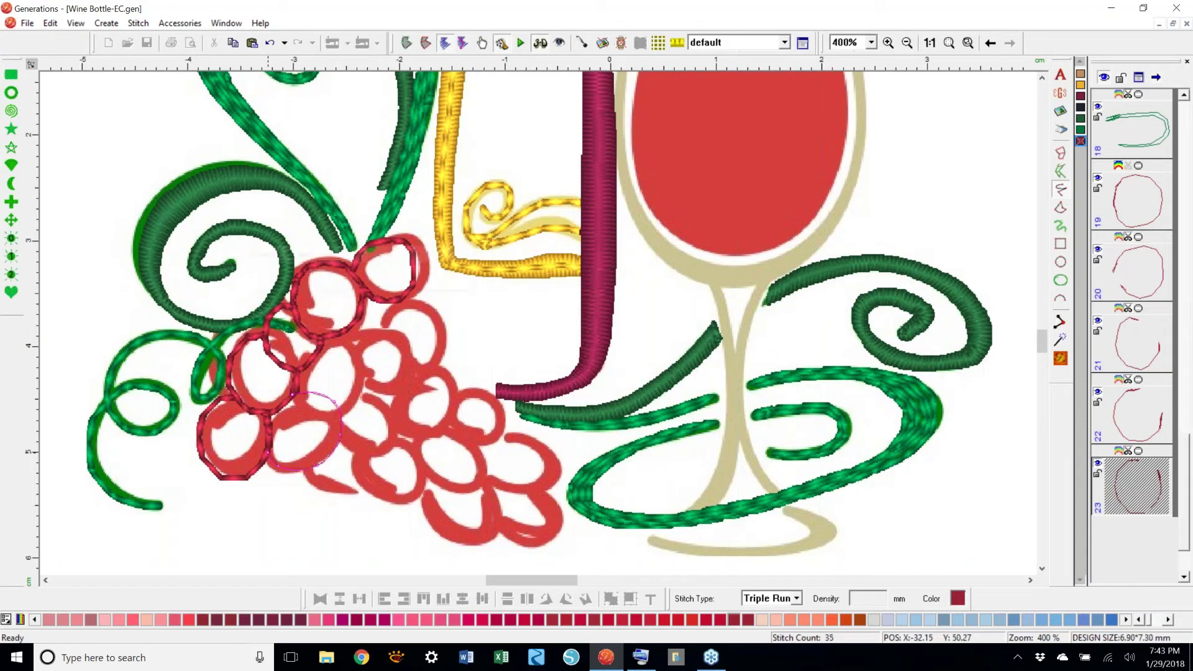
# - Outline the central grape and the partly covered grape to its upper right as dark red freehand Triple Run lines
pyautogui.click(348, 349)
pyautogui.click(339, 419)
pyautogui.press('Return')
pyautogui.click(367, 378)
pyautogui.click(393, 301)
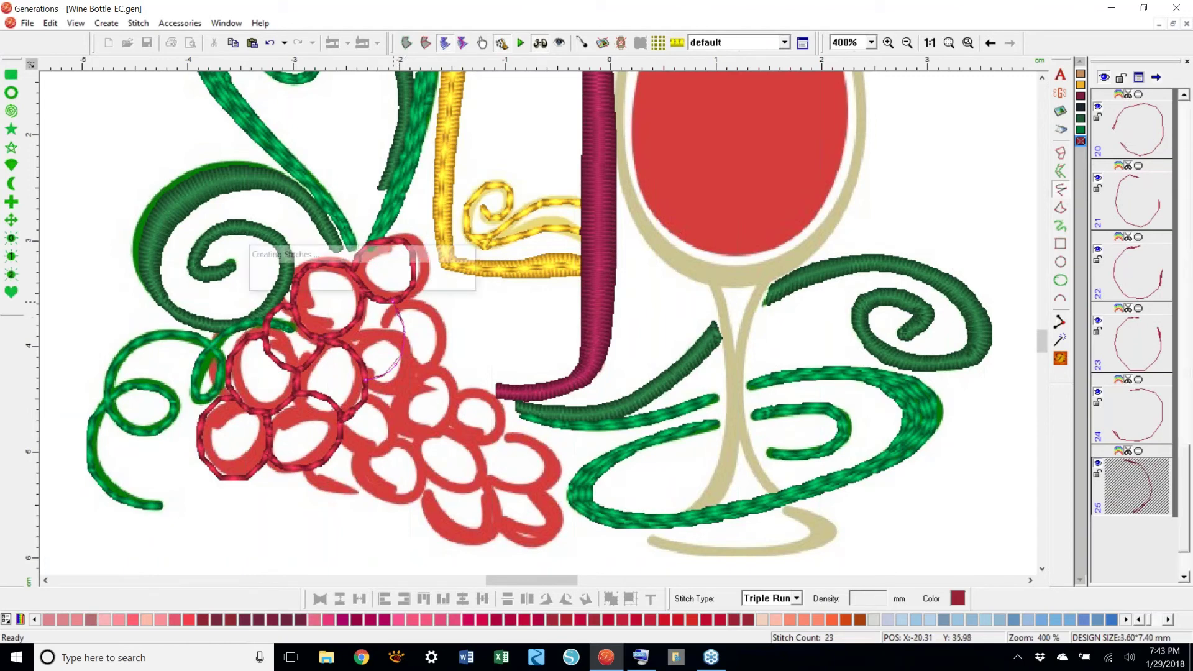
pyautogui.press('Return')
# - Outline the two grapes descending along the cluster's right edge below the uppermost grape as dark red freehand Triple Run lines
pyautogui.click(415, 275)
pyautogui.click(455, 315)
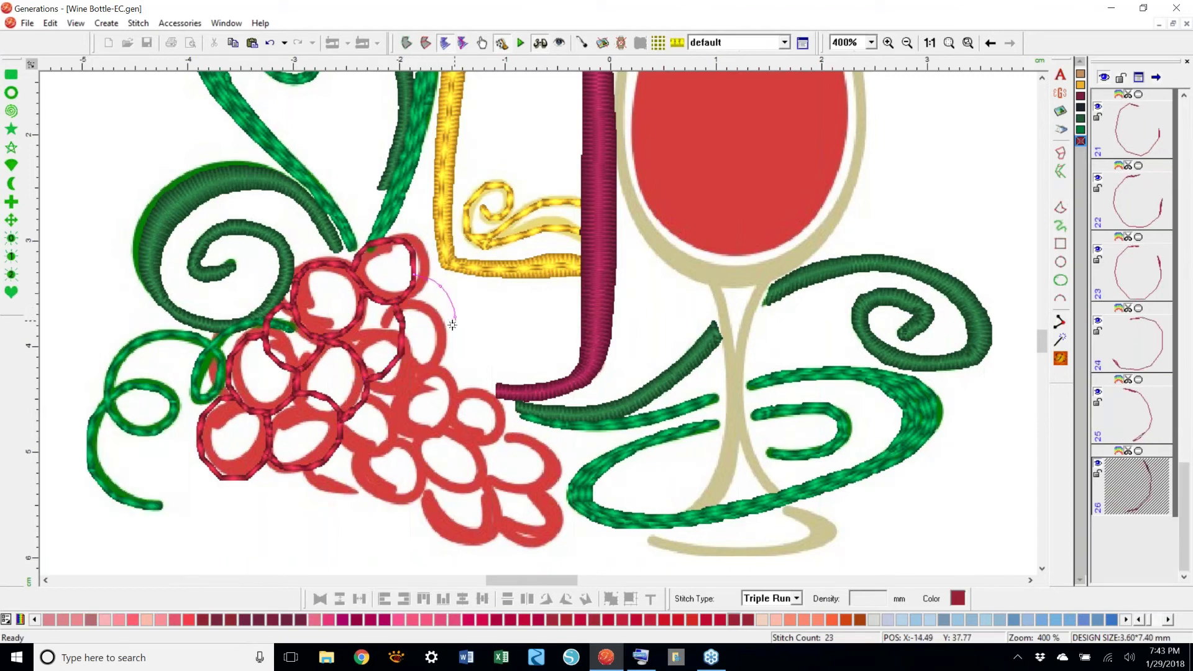
pyautogui.moveTo(401, 347)
pyautogui.mouseDown()
pyautogui.moveTo(452, 379)
pyautogui.moveTo(427, 406)
pyautogui.moveTo(390, 400)
pyautogui.mouseUp()
pyautogui.click(391, 398)
pyautogui.click(384, 374)
pyautogui.press('Return')
# - Outline three grapes in the lower middle of the cluster, including the small partial one, as dark red freehand Triple Run lines
pyautogui.moveTo(343, 421)
pyautogui.mouseDown()
pyautogui.moveTo(348, 446)
pyautogui.moveTo(399, 440)
pyautogui.moveTo(404, 406)
pyautogui.mouseUp()
pyautogui.click(404, 405)
pyautogui.press('Return')
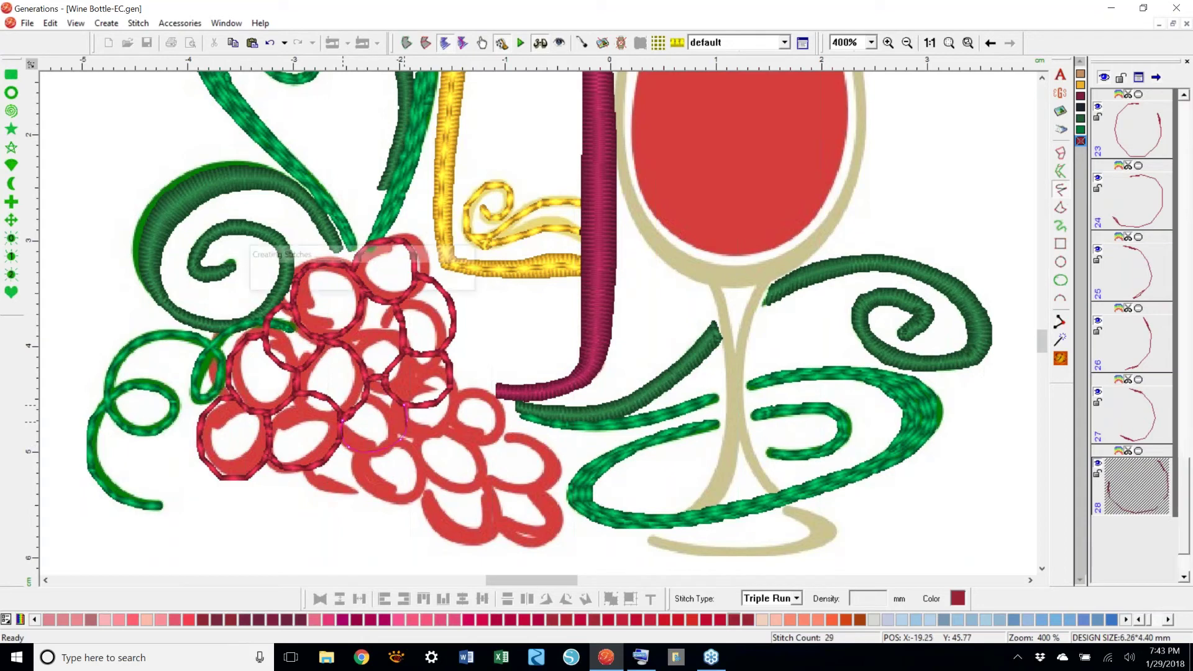
pyautogui.moveTo(324, 464)
pyautogui.mouseDown()
pyautogui.moveTo(363, 478)
pyautogui.moveTo(375, 454)
pyautogui.moveTo(377, 495)
pyautogui.moveTo(423, 491)
pyautogui.moveTo(426, 448)
pyautogui.mouseUp()
pyautogui.click(376, 455)
pyautogui.press('Return')
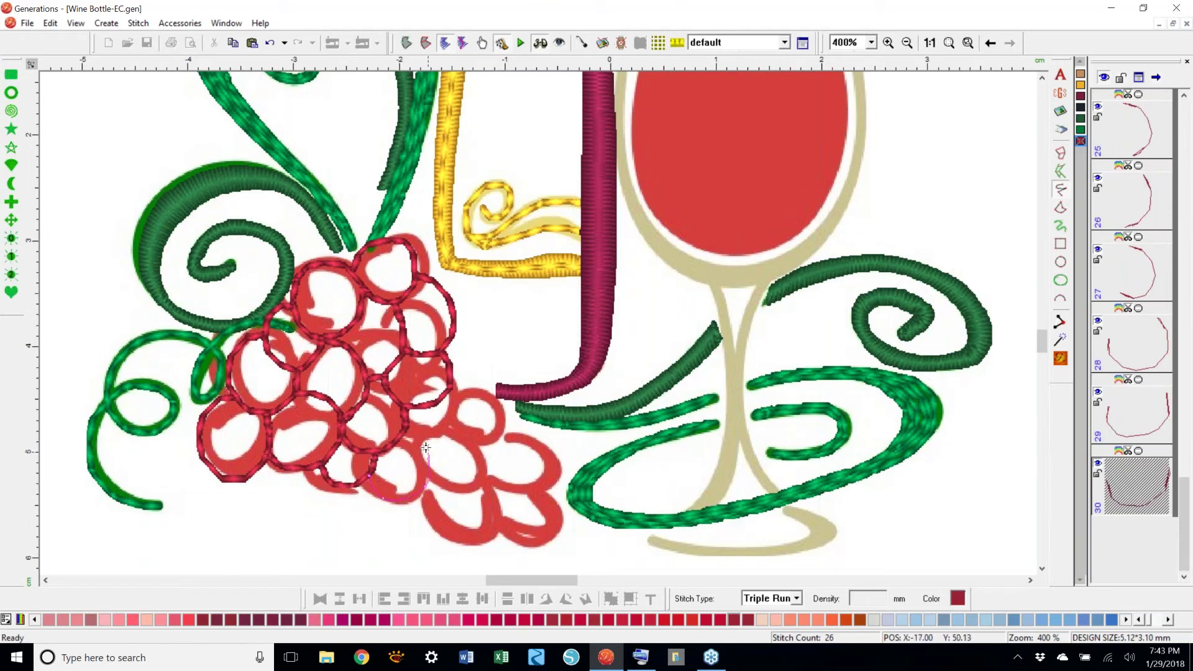
pyautogui.click(408, 436)
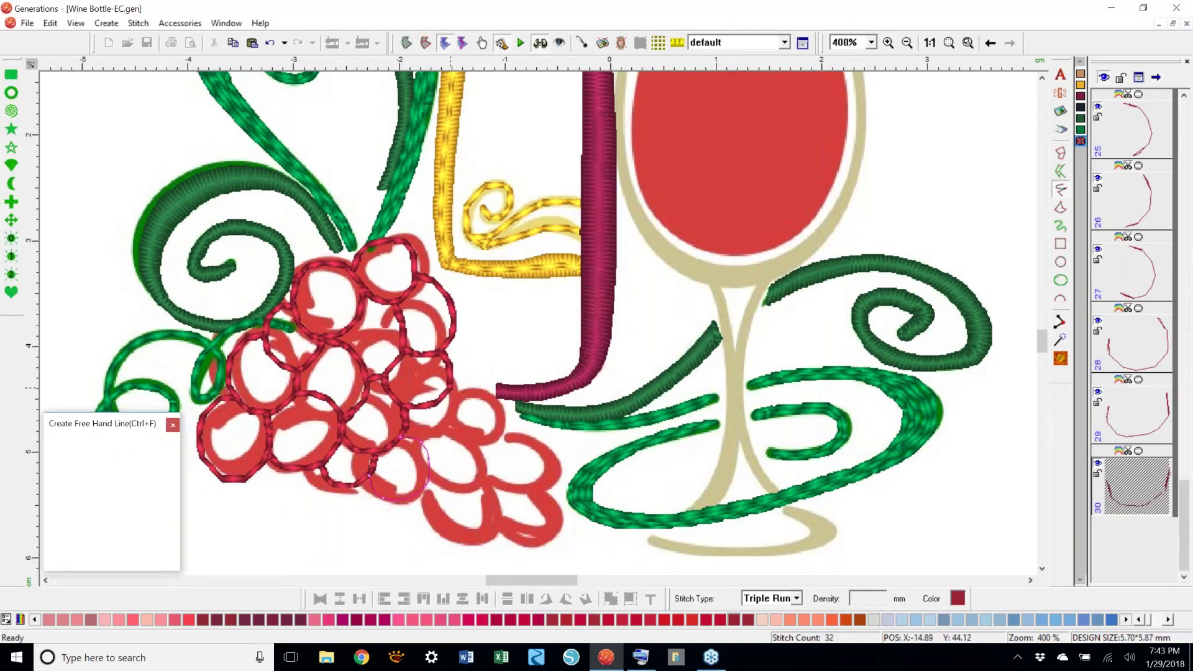
pyautogui.press('Return')
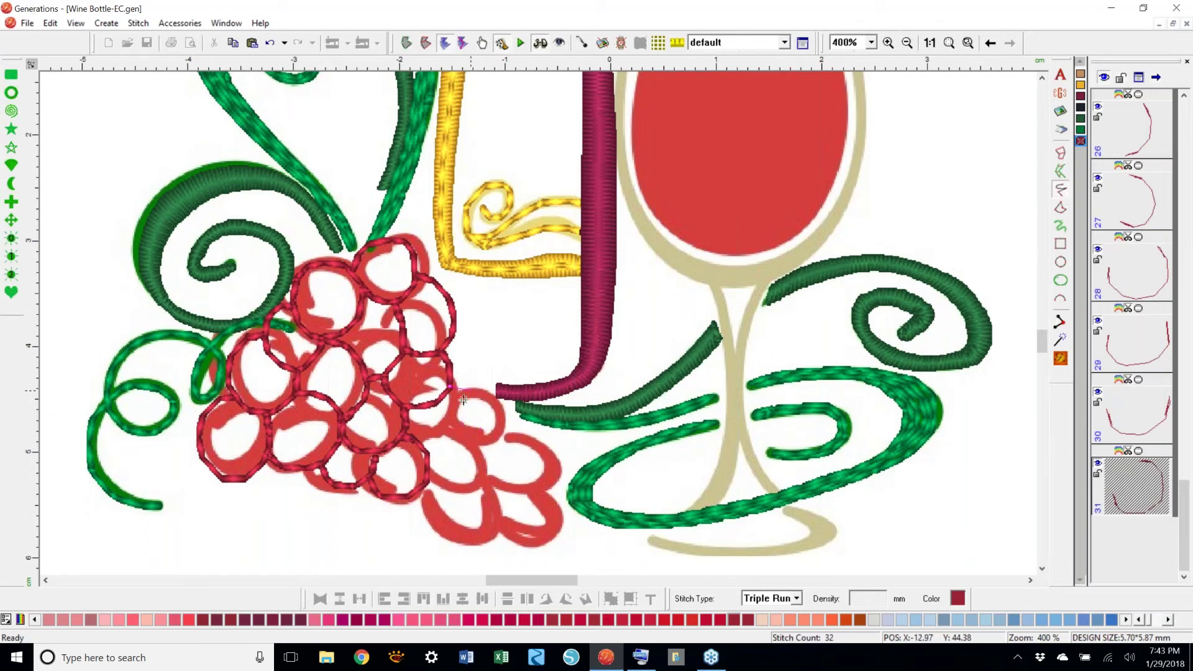
# - Outline the two adjoining grapes beside the bottle's bottom corner as dark red freehand Triple Run lines
pyautogui.moveTo(463, 400)
pyautogui.mouseDown()
pyautogui.moveTo(482, 434)
pyautogui.moveTo(459, 457)
pyautogui.moveTo(428, 456)
pyautogui.mouseUp()
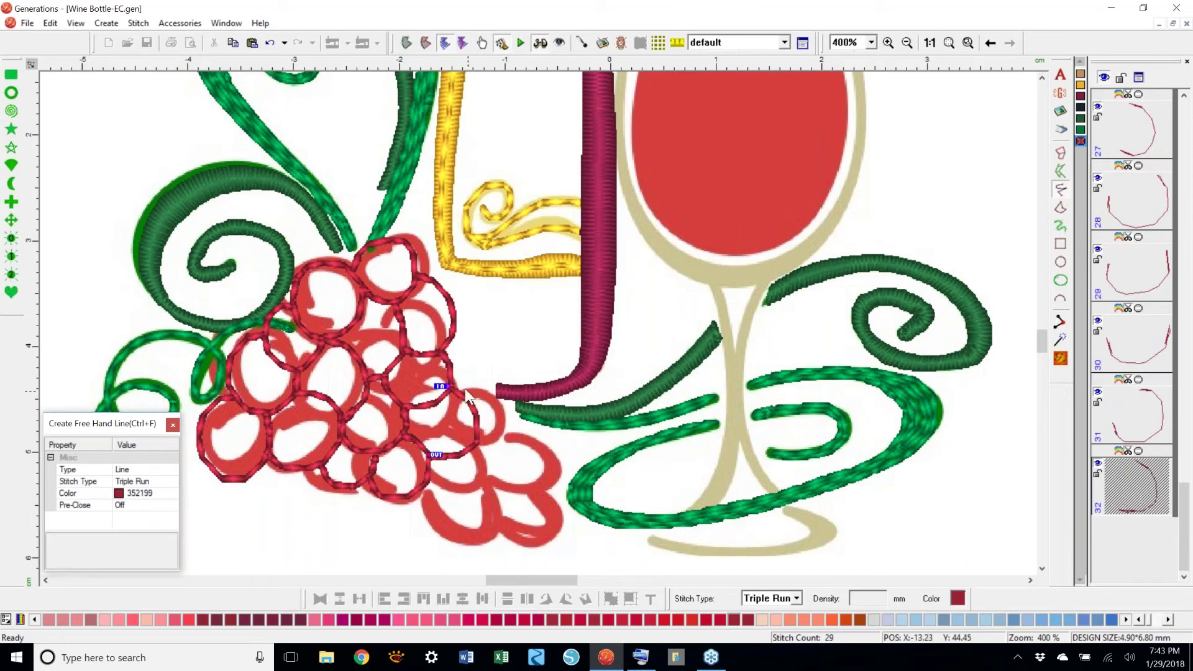
pyautogui.moveTo(457, 391)
pyautogui.mouseDown()
pyautogui.moveTo(514, 392)
pyautogui.moveTo(489, 354)
pyautogui.moveTo(490, 389)
pyautogui.moveTo(517, 402)
pyautogui.mouseUp()
pyautogui.press('BackSpace')
pyautogui.click(489, 385)
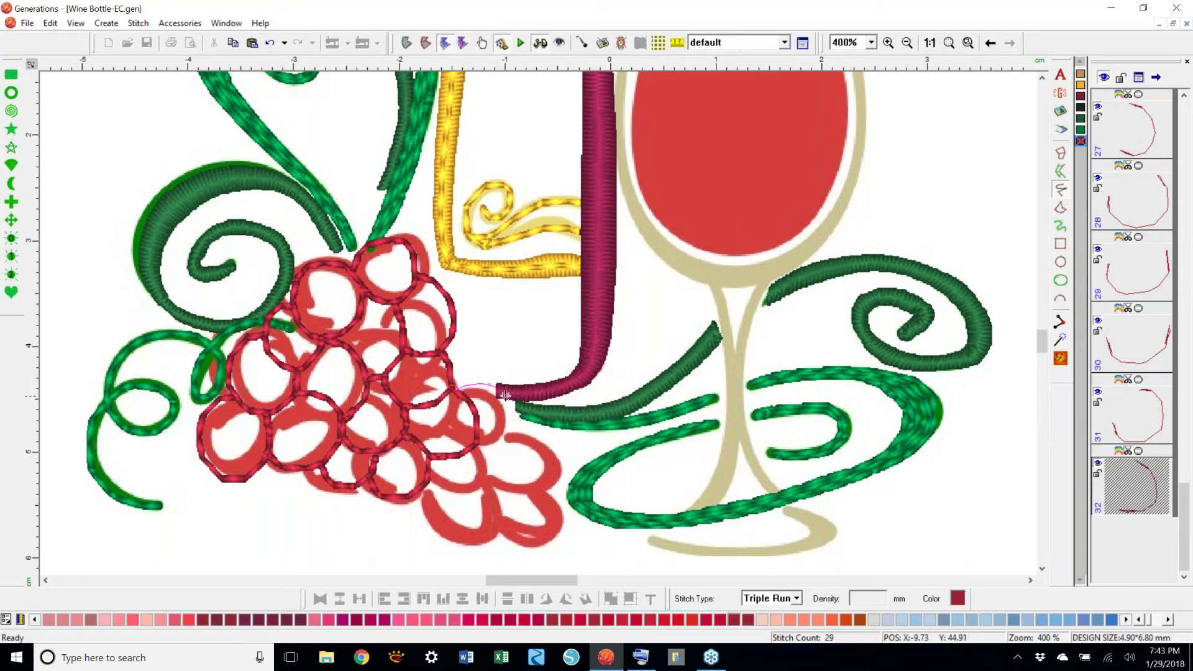
pyautogui.click(483, 448)
pyautogui.rightClick(484, 447)
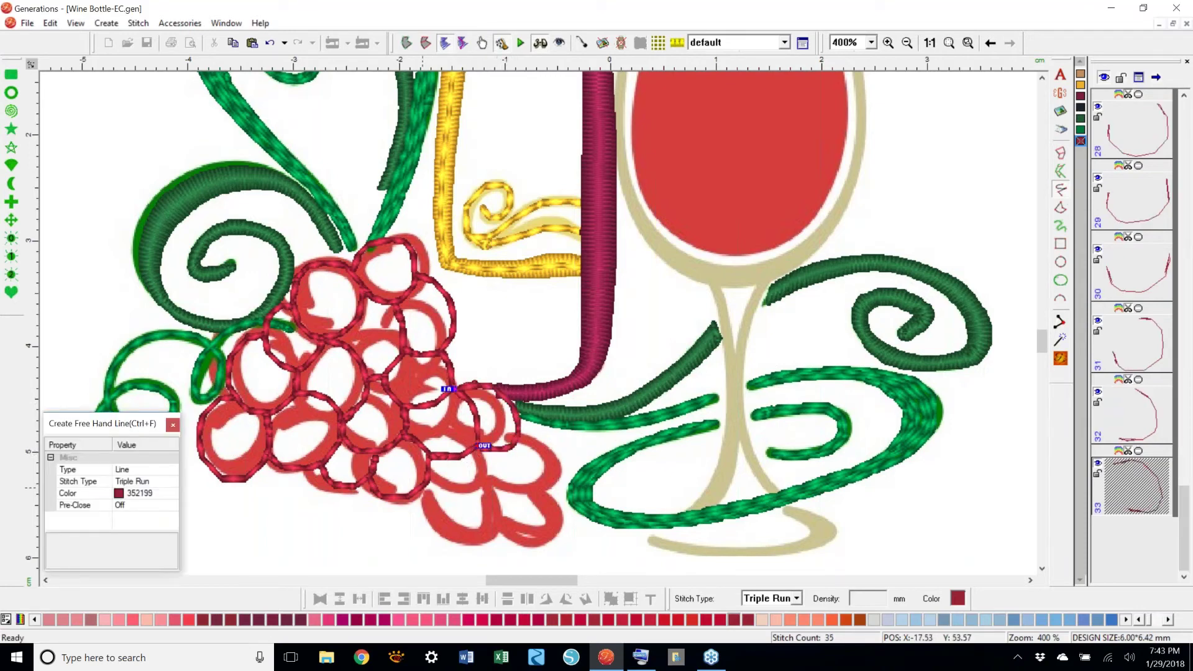
# - Outline the next two grapes side by side, just above the cluster's lowest pair, as dark red freehand Triple Run lines
pyautogui.click(428, 491)
pyautogui.click(444, 510)
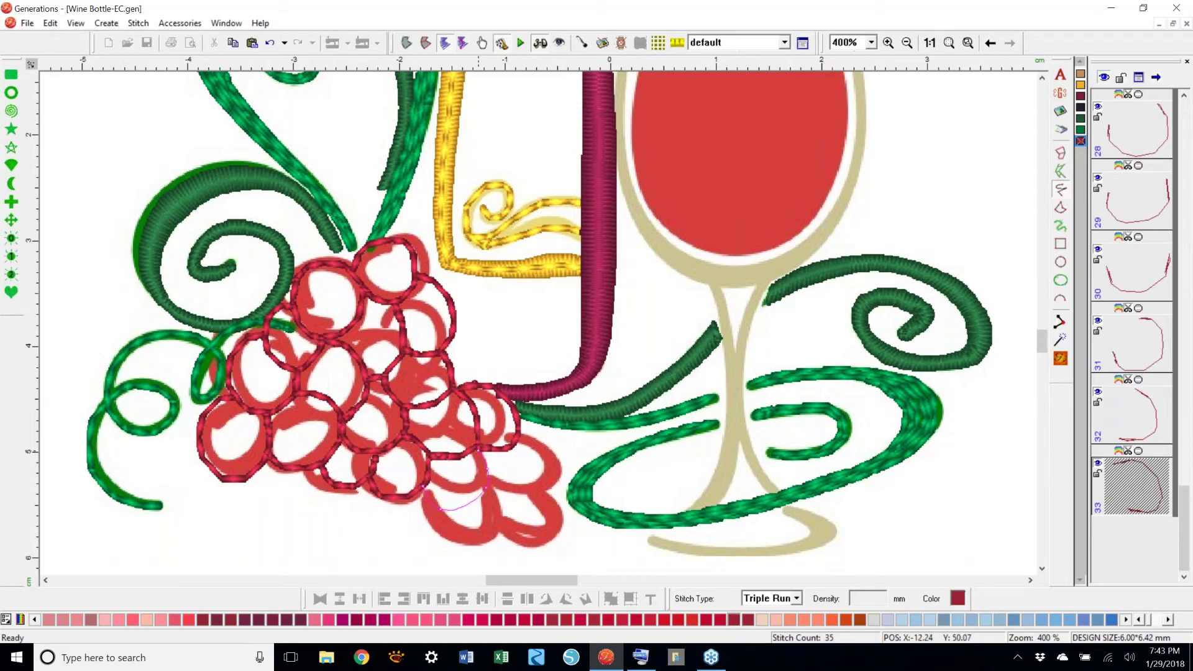
pyautogui.rightClick(480, 452)
pyautogui.click(518, 439)
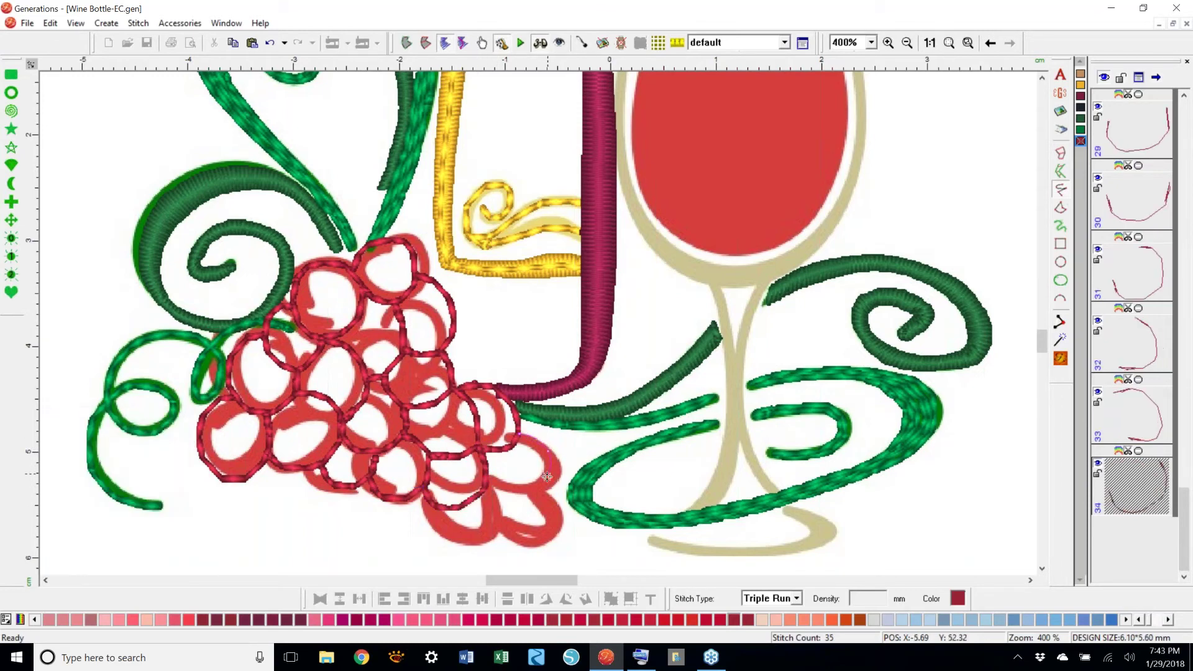
pyautogui.rightClick(484, 485)
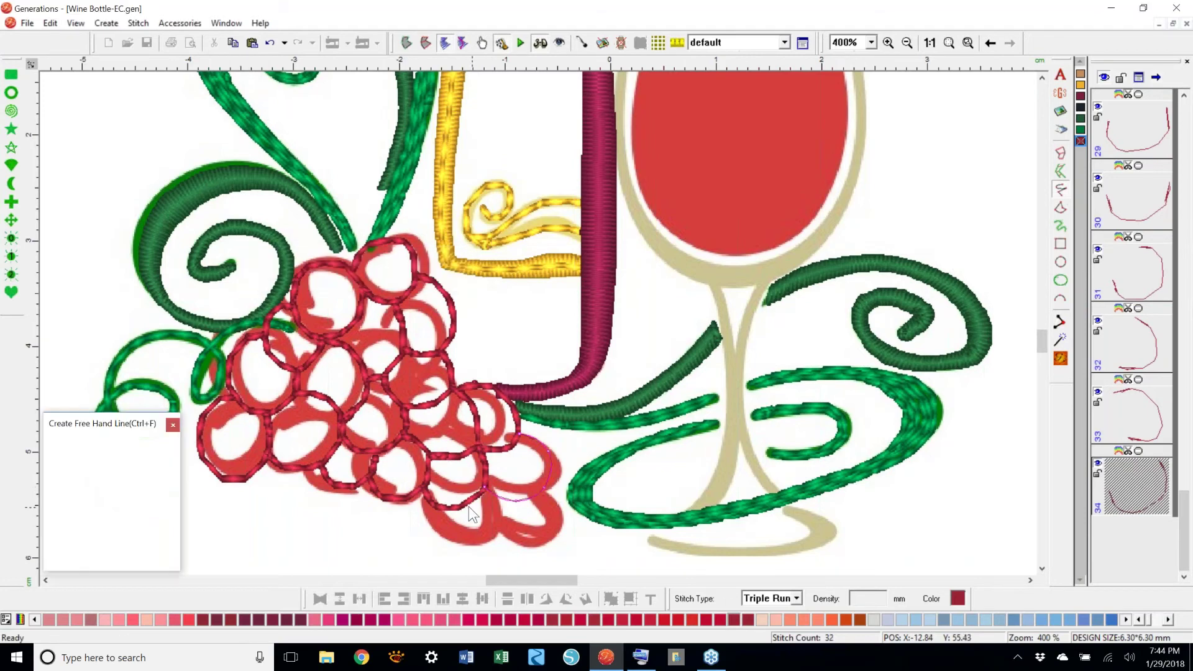
# - Outline two more grapes at the cluster's lower right tip as dark red freehand Triple Run lines and end the line
pyautogui.click(460, 506)
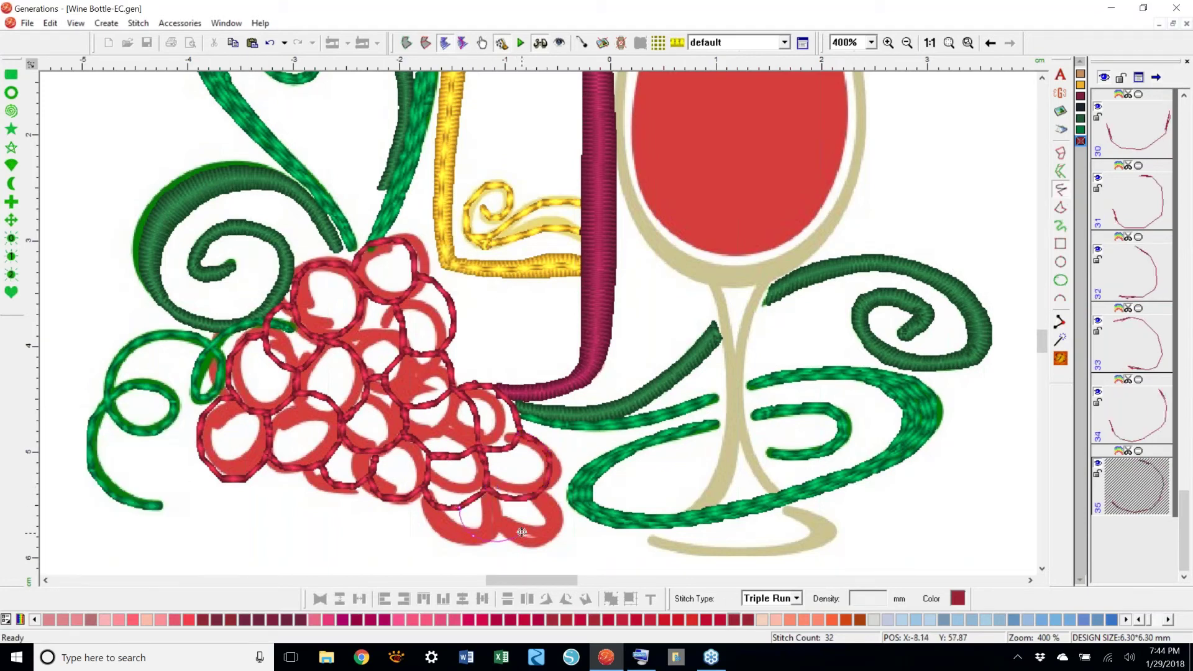
pyautogui.rightClick(526, 501)
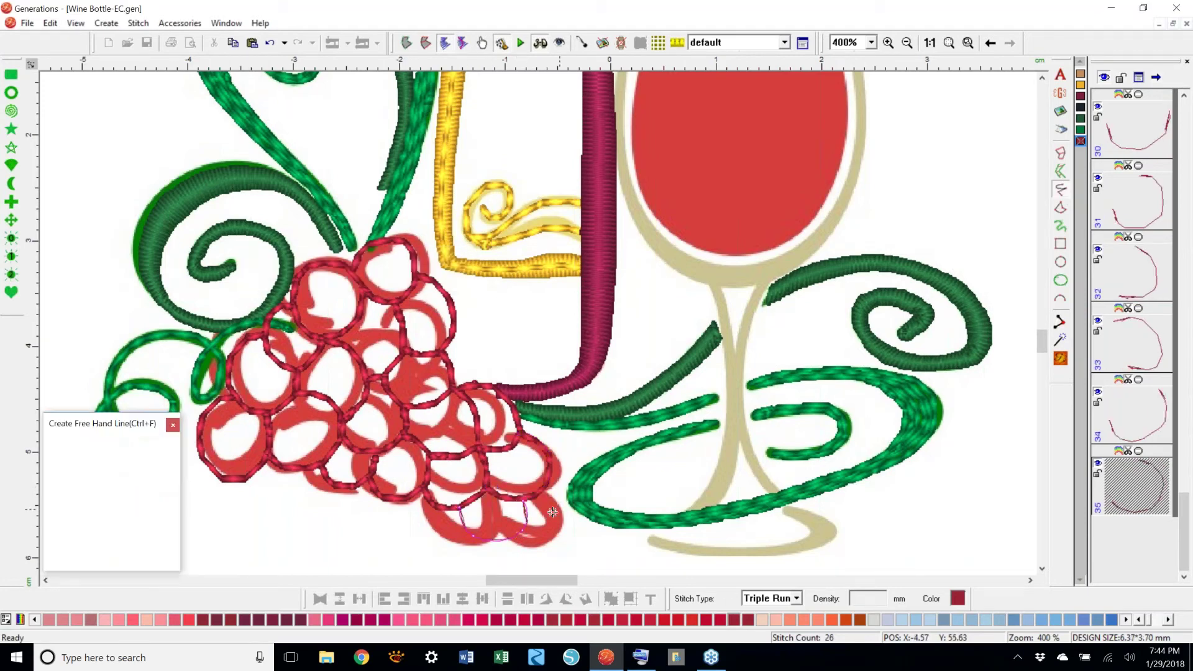
pyautogui.click(522, 533)
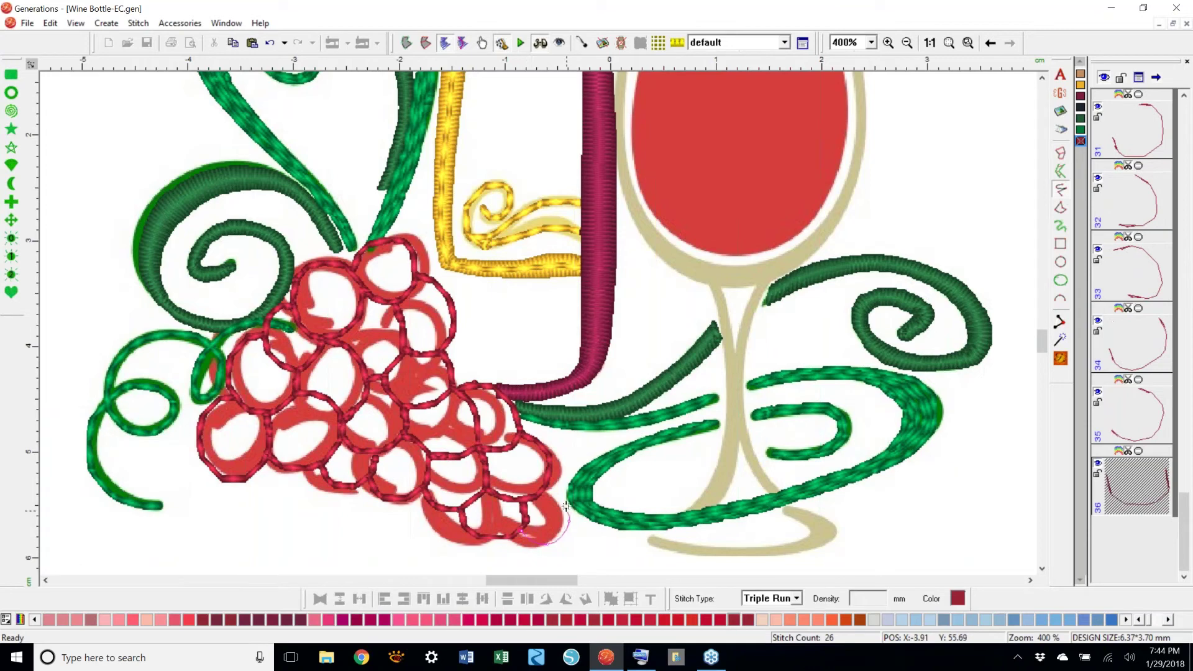
pyautogui.rightClick(554, 486)
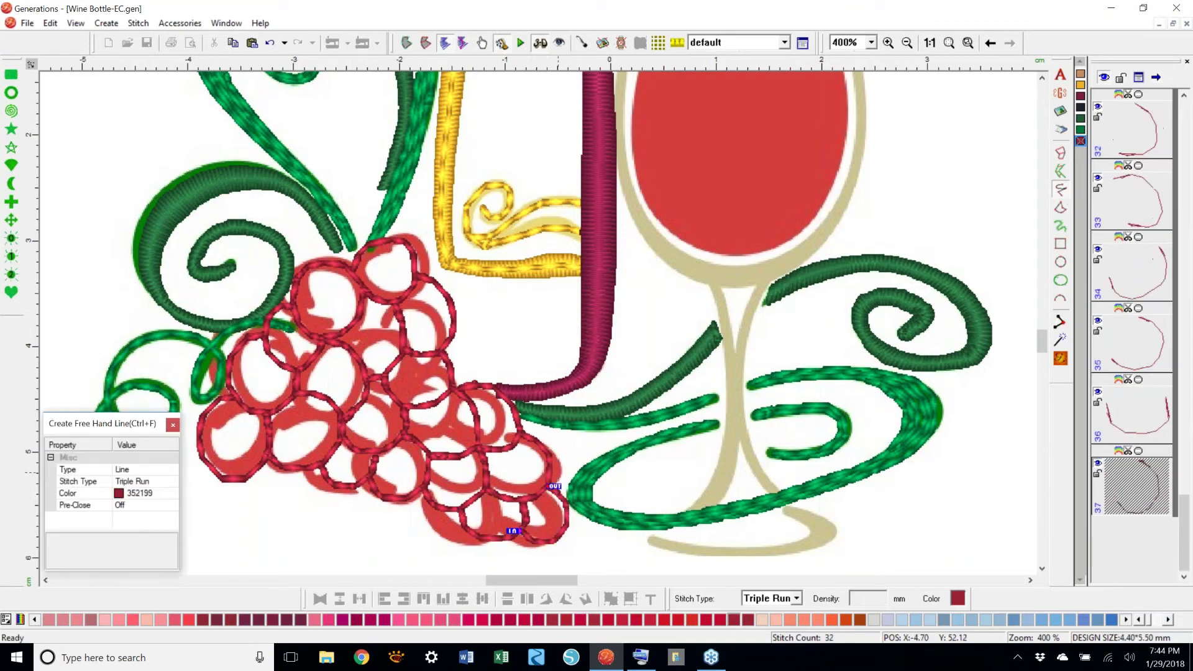
pyautogui.press('Escape')
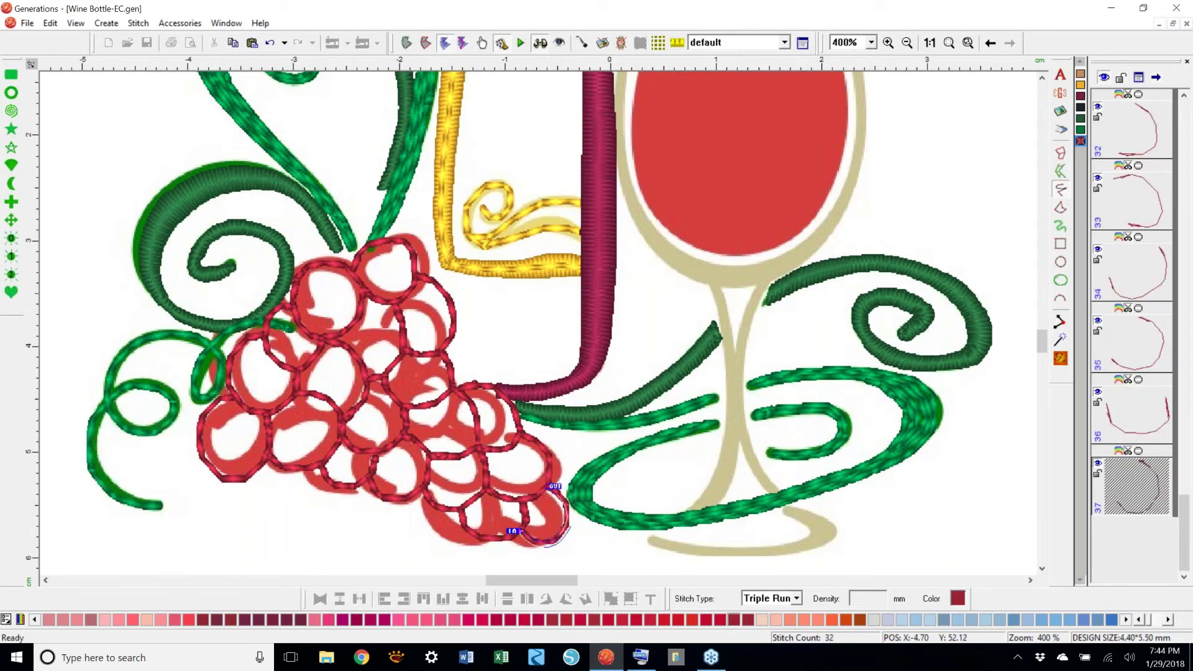
# - Select all the dark red grape outlines, combine them into one object and regenerate its stitches, with the background artwork hidden
pyautogui.moveTo(1140, 446); pyautogui.dragTo(1152, 278)
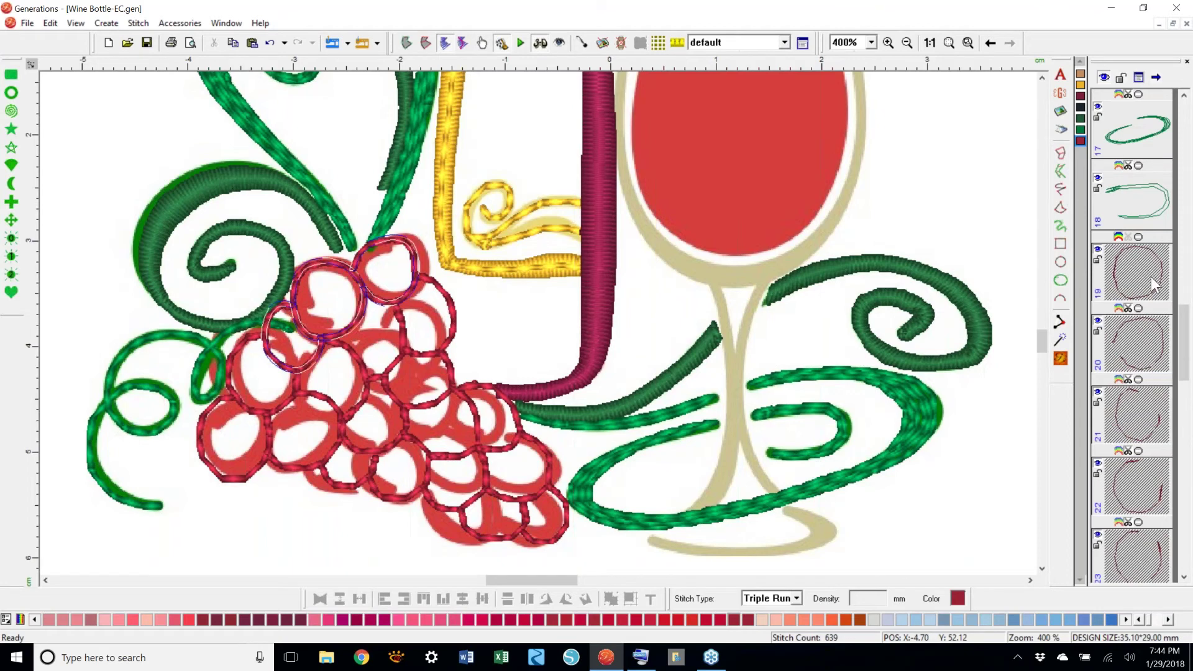
pyautogui.click(407, 44)
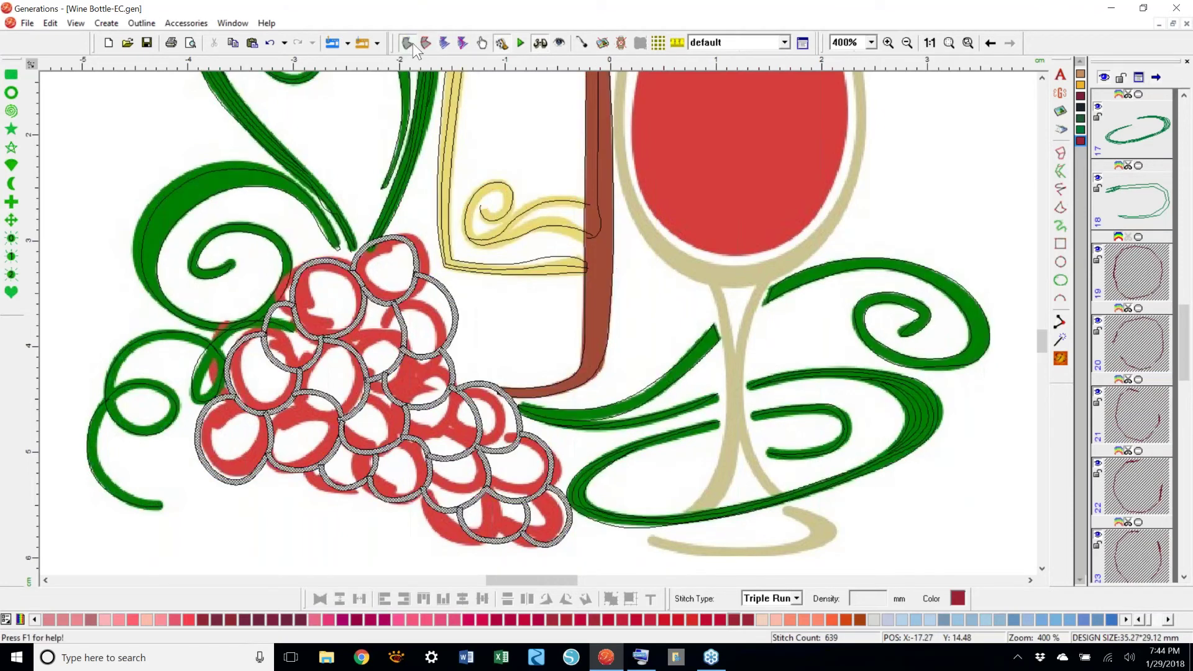
pyautogui.click(1061, 358)
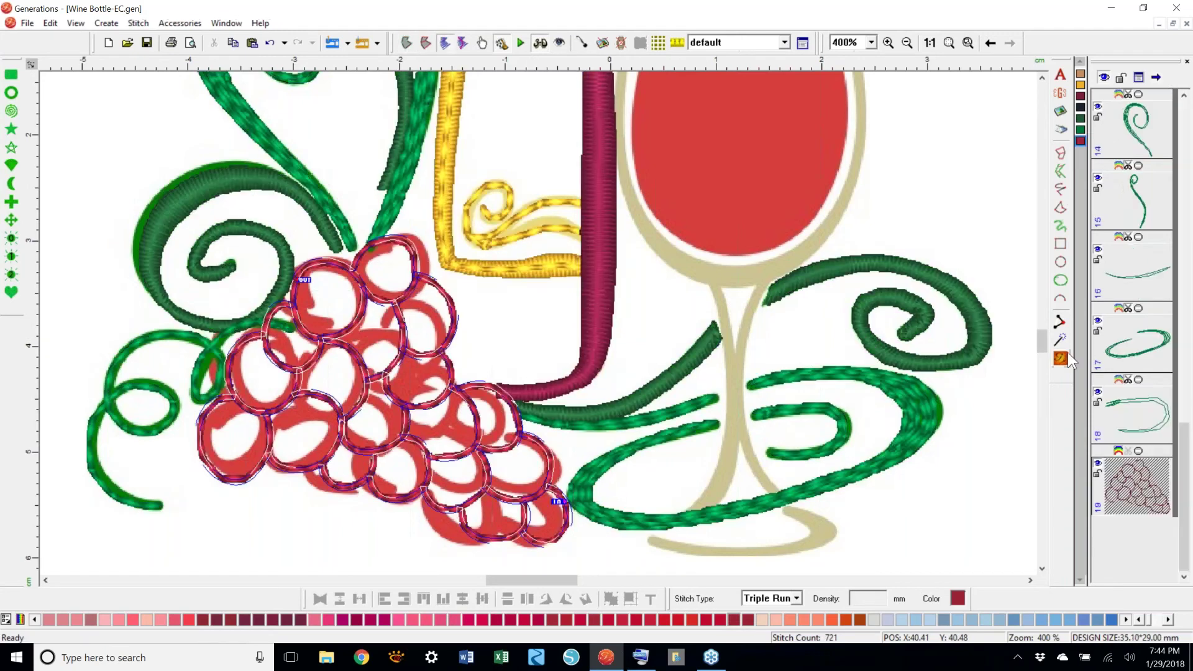
pyautogui.click(603, 45)
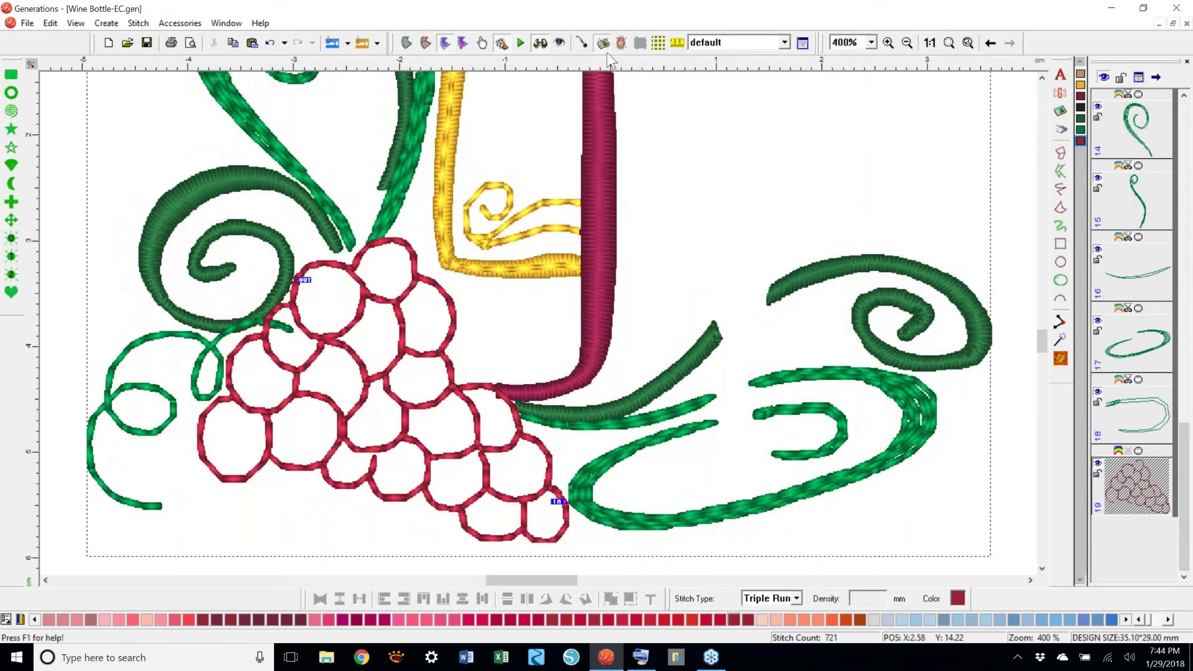
# - Adjust the outline nodes of the grape beside the bottle's bottom corner and regenerate the grape cluster's stitches
pyautogui.click(406, 42)
pyautogui.click(499, 391)
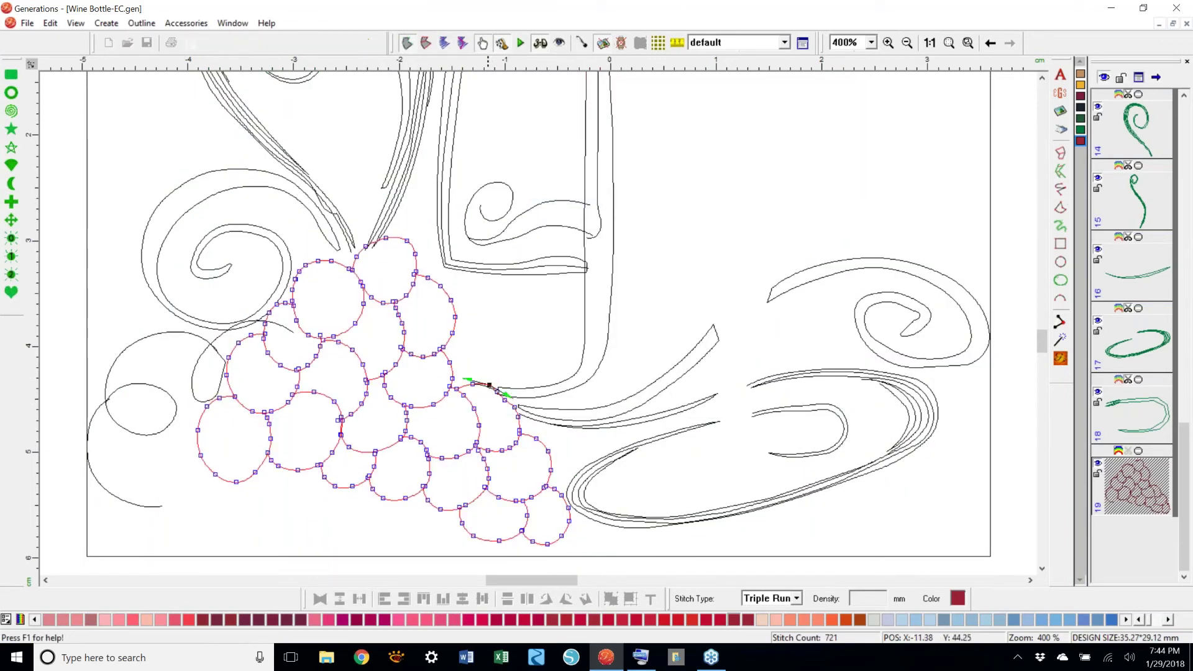
pyautogui.click(514, 407)
pyautogui.moveTo(515, 408); pyautogui.dragTo(519, 430)
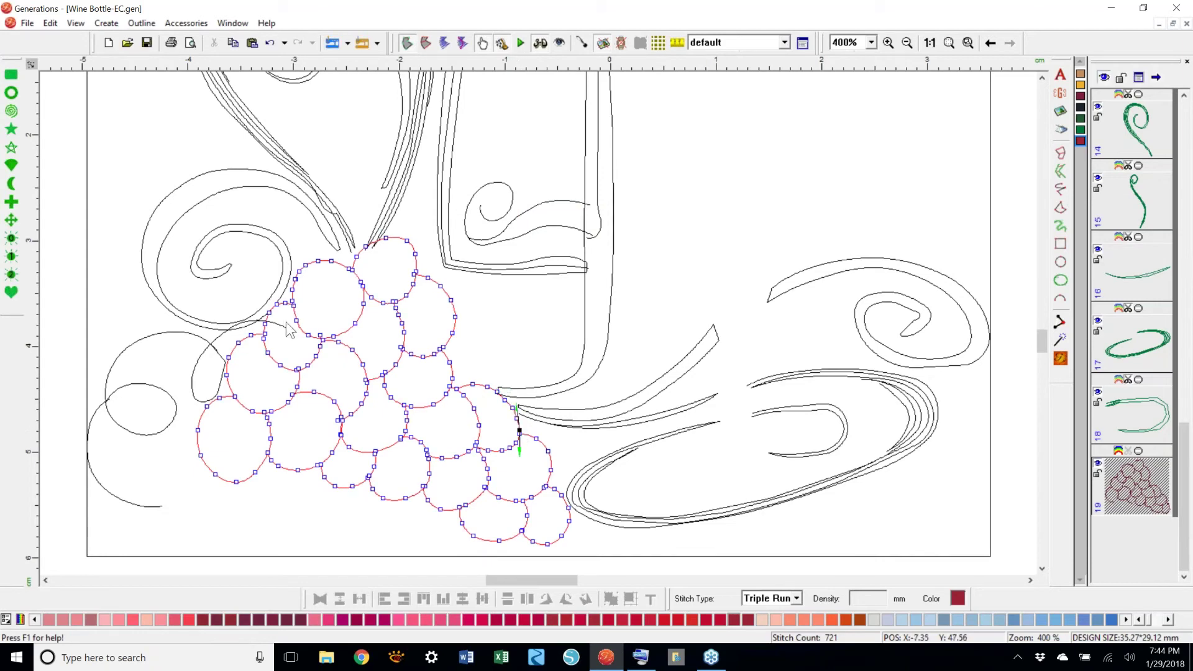
pyautogui.click(1062, 358)
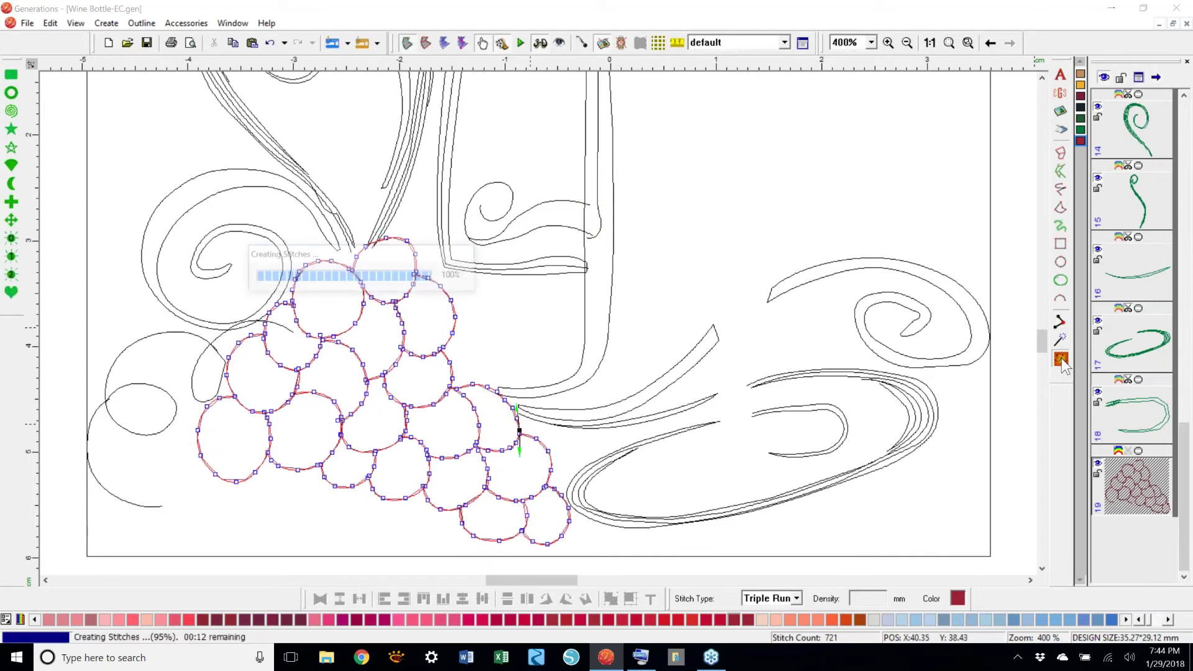
# - Move the thin green curly tendril slightly left and down beside the grapes, and show the background artwork again
pyautogui.click(211, 356)
pyautogui.moveTo(188, 362); pyautogui.dragTo(194, 382)
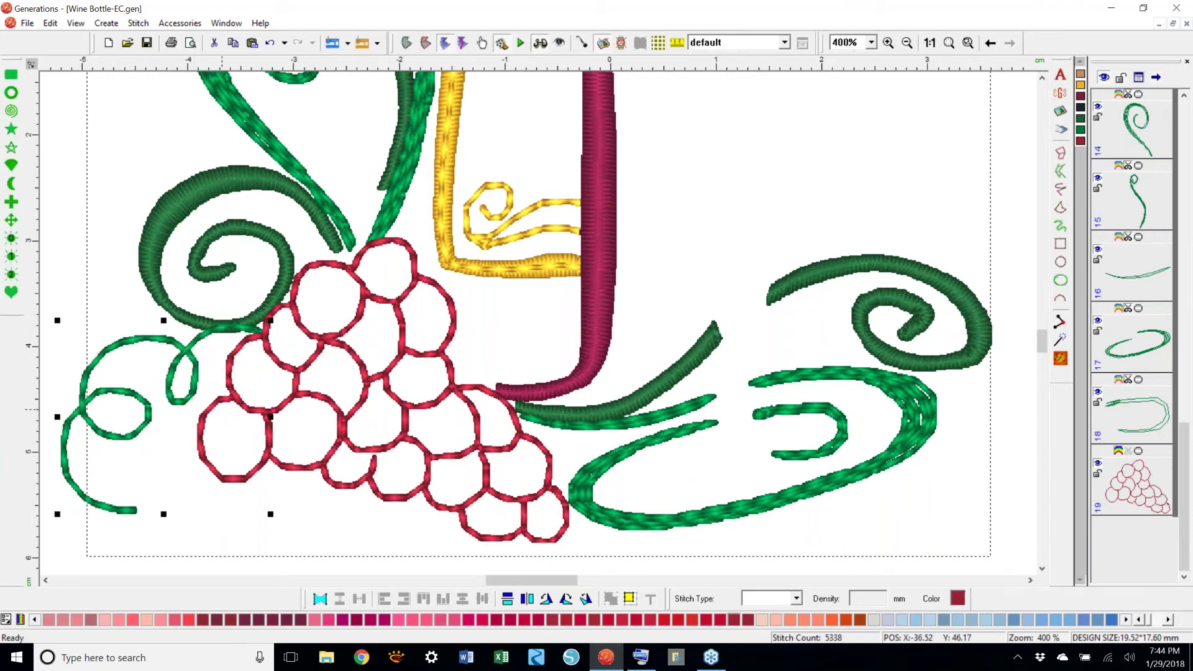
pyautogui.click(950, 43)
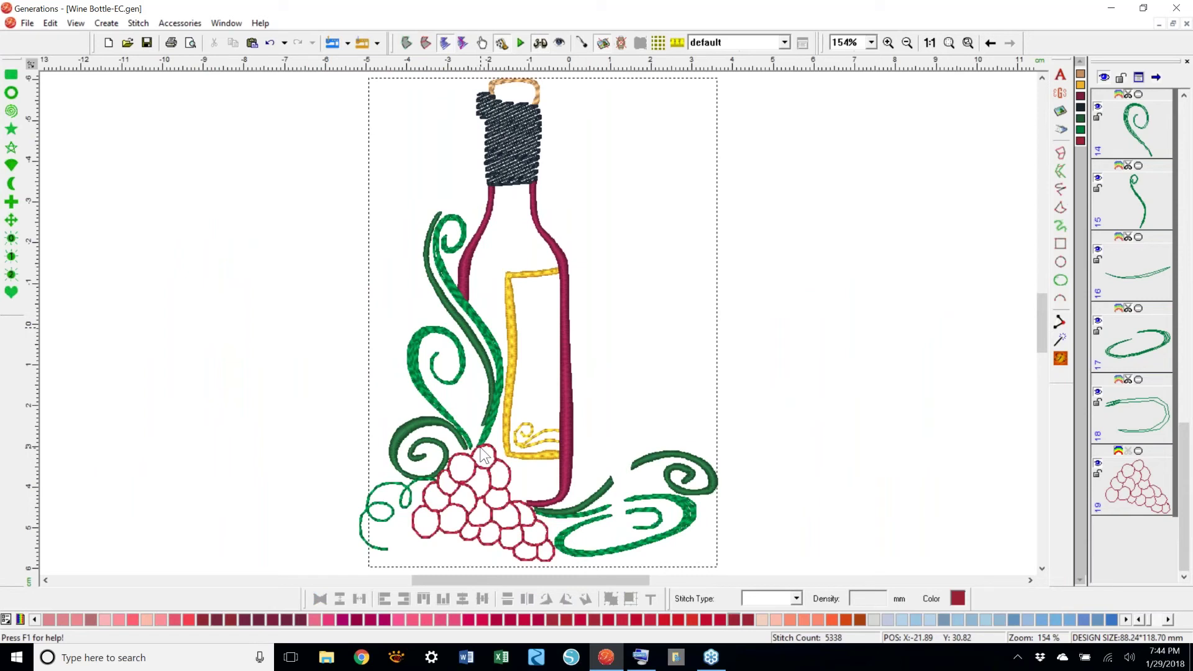
pyautogui.click(603, 42)
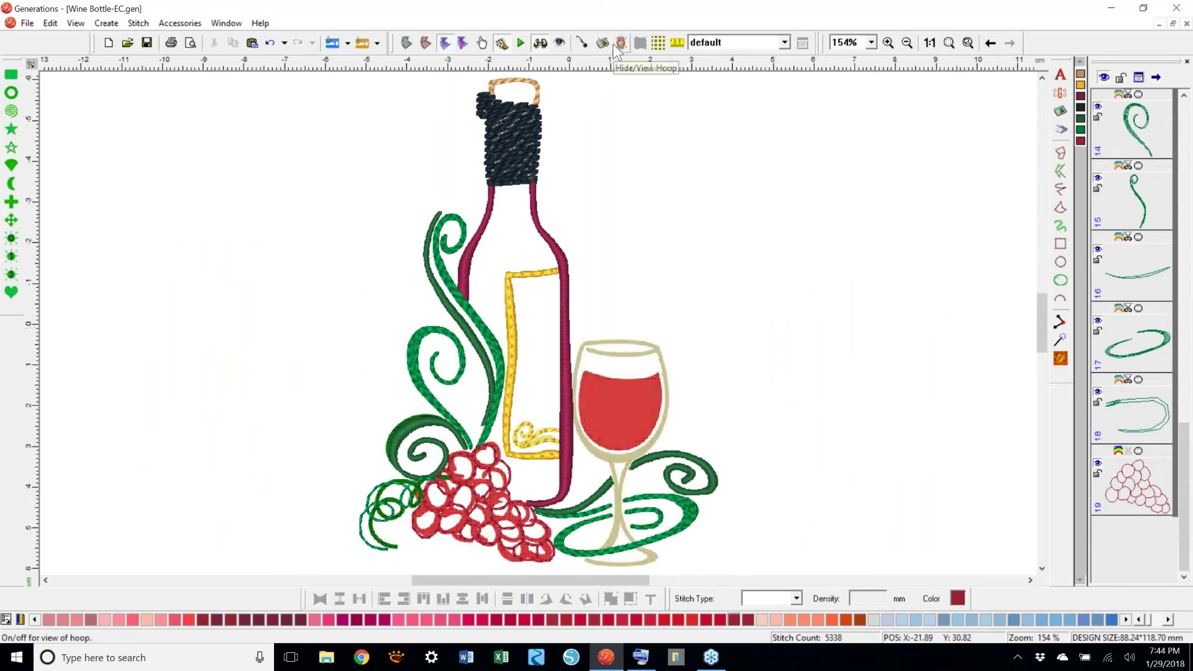
# - Trace the wine in the glass as a closed freehand dark red fill area, about 21 by 20 mm
pyautogui.click(872, 42)
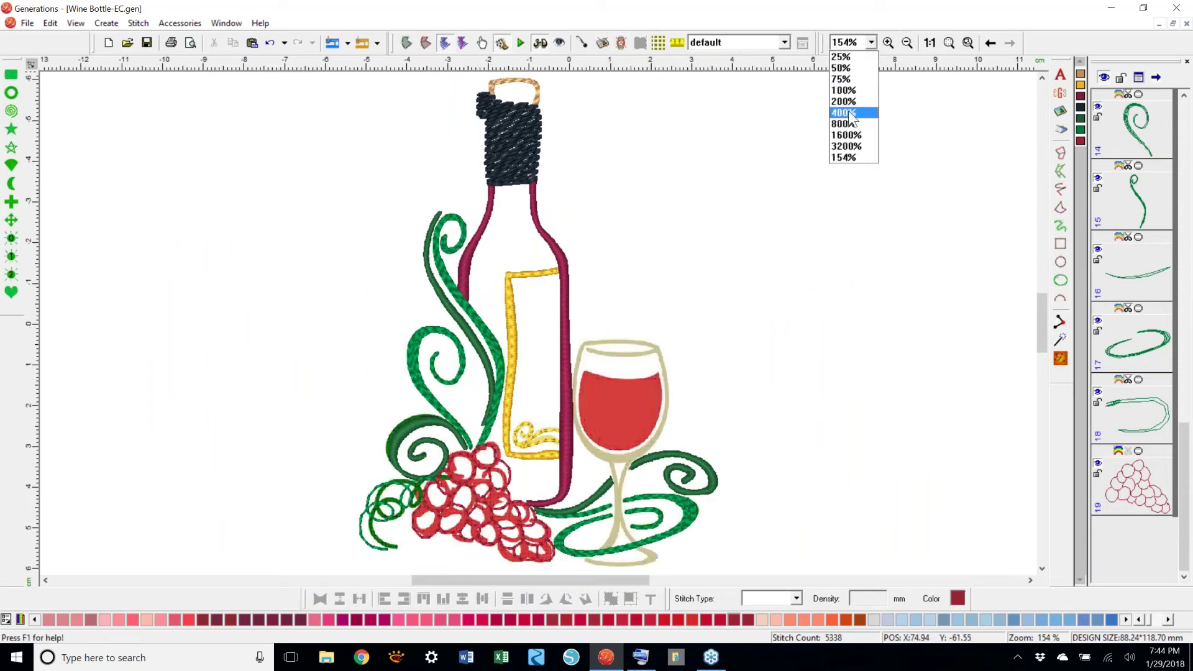
pyautogui.click(845, 113)
pyautogui.moveTo(1044, 330); pyautogui.dragTo(1044, 335)
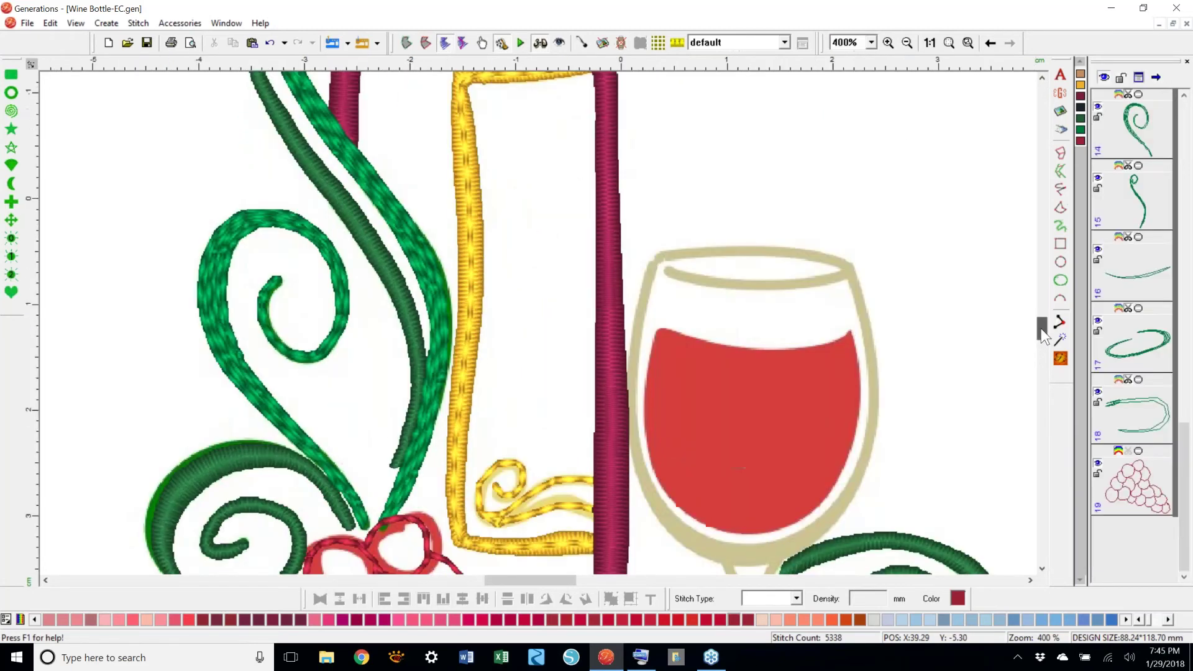
pyautogui.moveTo(562, 581); pyautogui.dragTo(582, 555)
pyautogui.click(1061, 207)
pyautogui.click(485, 297)
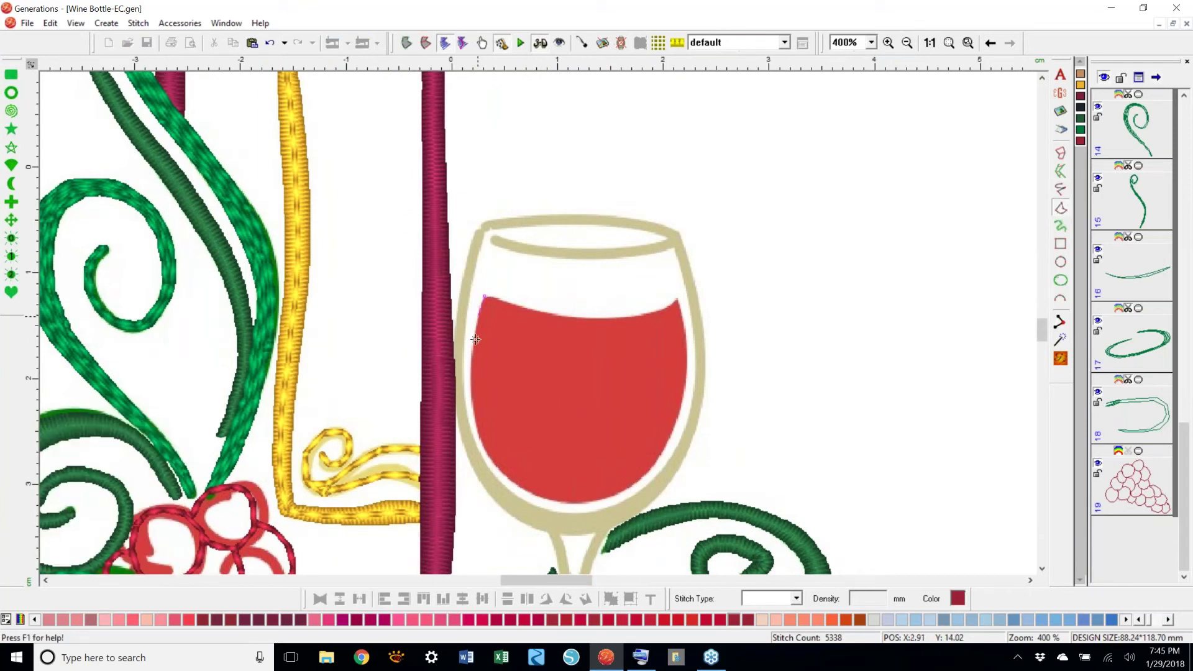
pyautogui.moveTo(476, 422)
pyautogui.mouseDown()
pyautogui.moveTo(509, 482)
pyautogui.moveTo(593, 501)
pyautogui.moveTo(664, 444)
pyautogui.moveTo(677, 382)
pyautogui.moveTo(678, 300)
pyautogui.moveTo(614, 323)
pyautogui.moveTo(484, 298)
pyautogui.mouseUp()
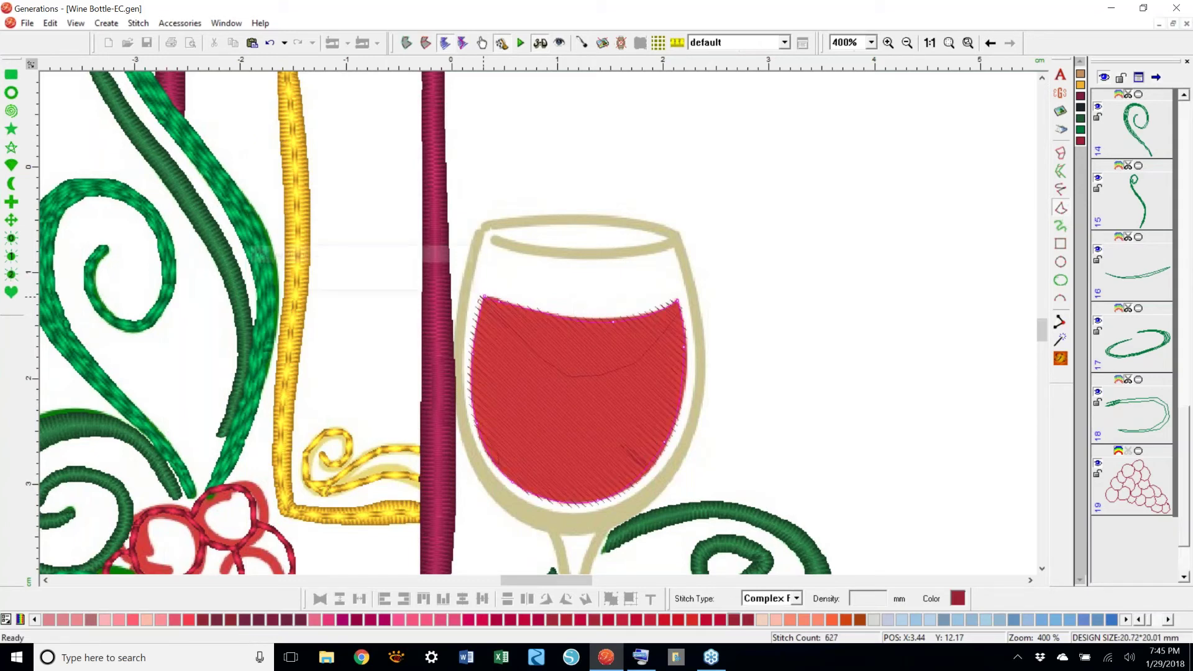
# - Change the wine area's stitch type to Arc, place the arc's centre point on the glass's rim and regenerate the stitches
pyautogui.click(787, 598)
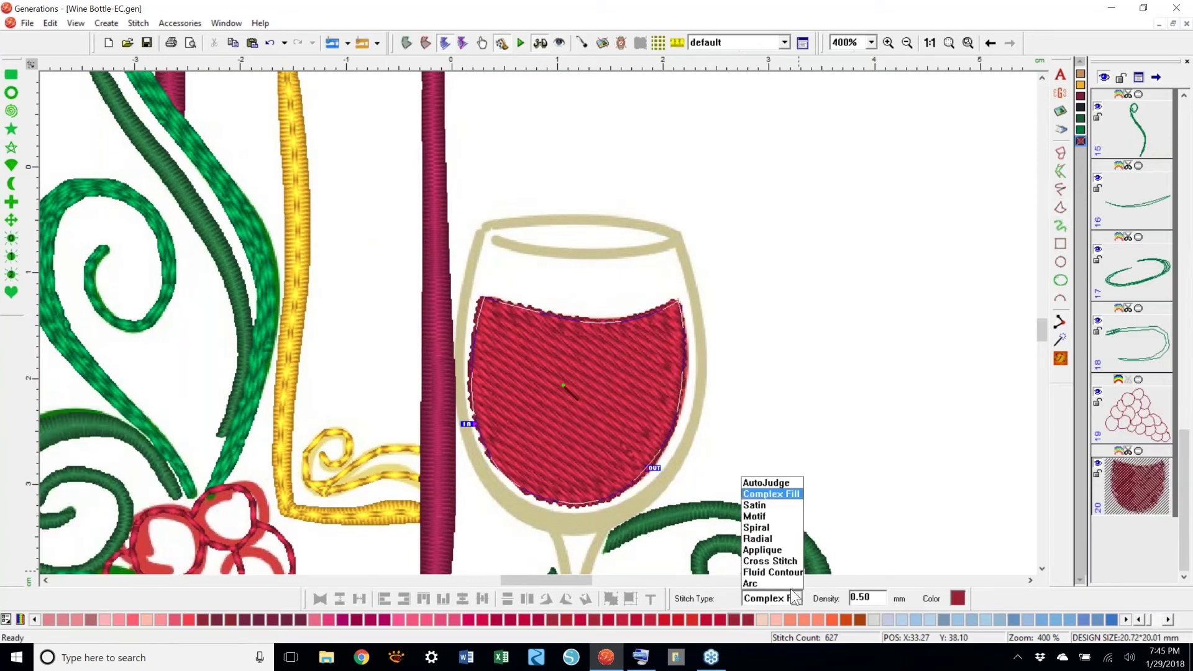
pyautogui.click(770, 584)
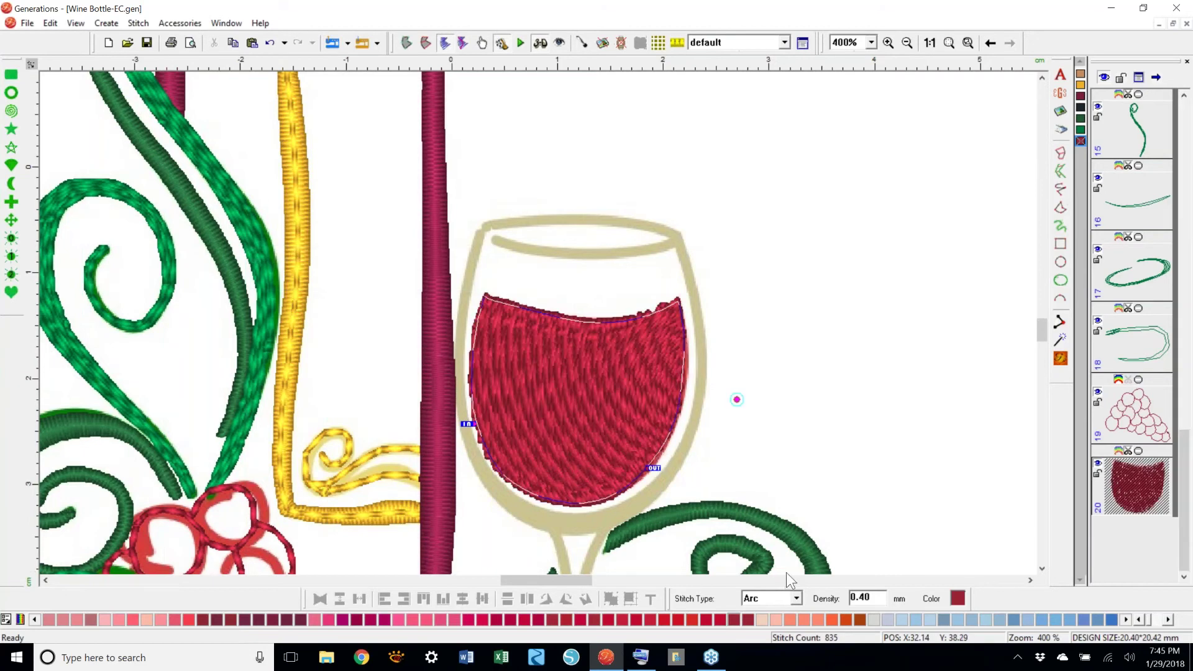
pyautogui.click(571, 549)
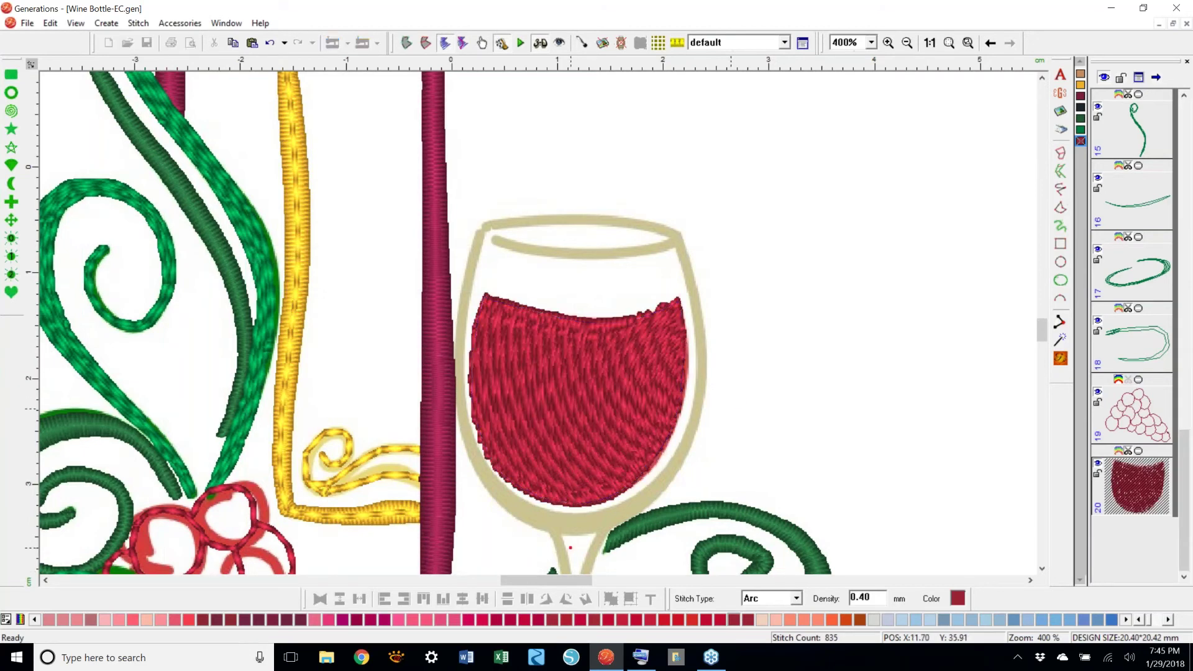
pyautogui.click(650, 467)
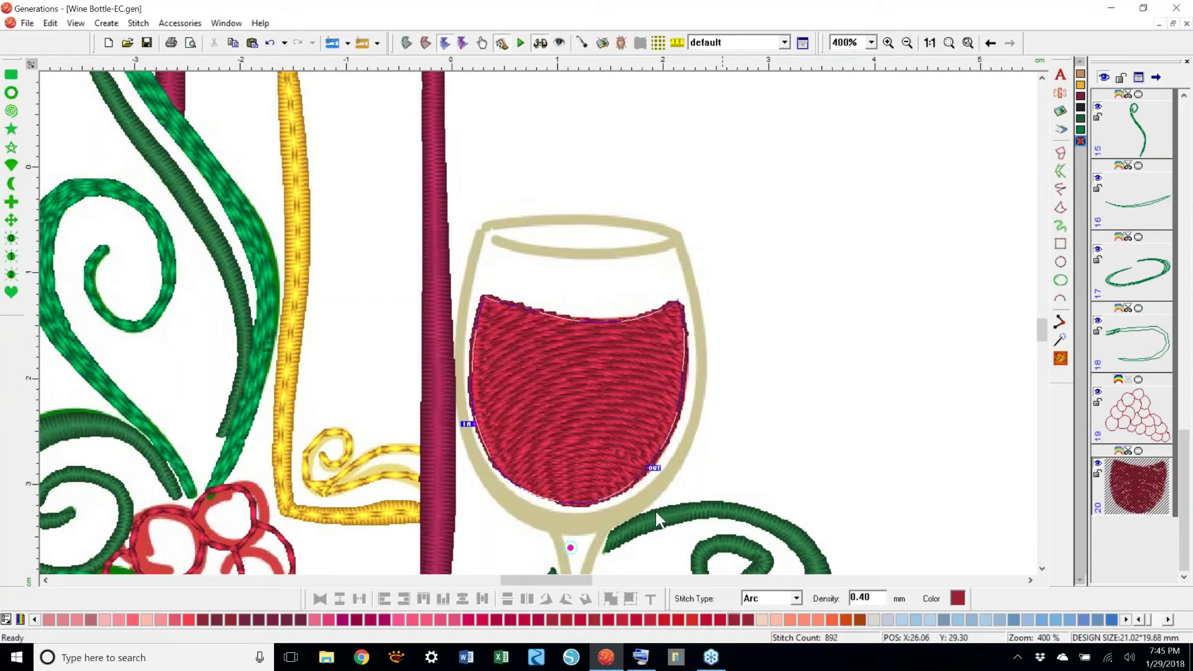
pyautogui.click(1061, 360)
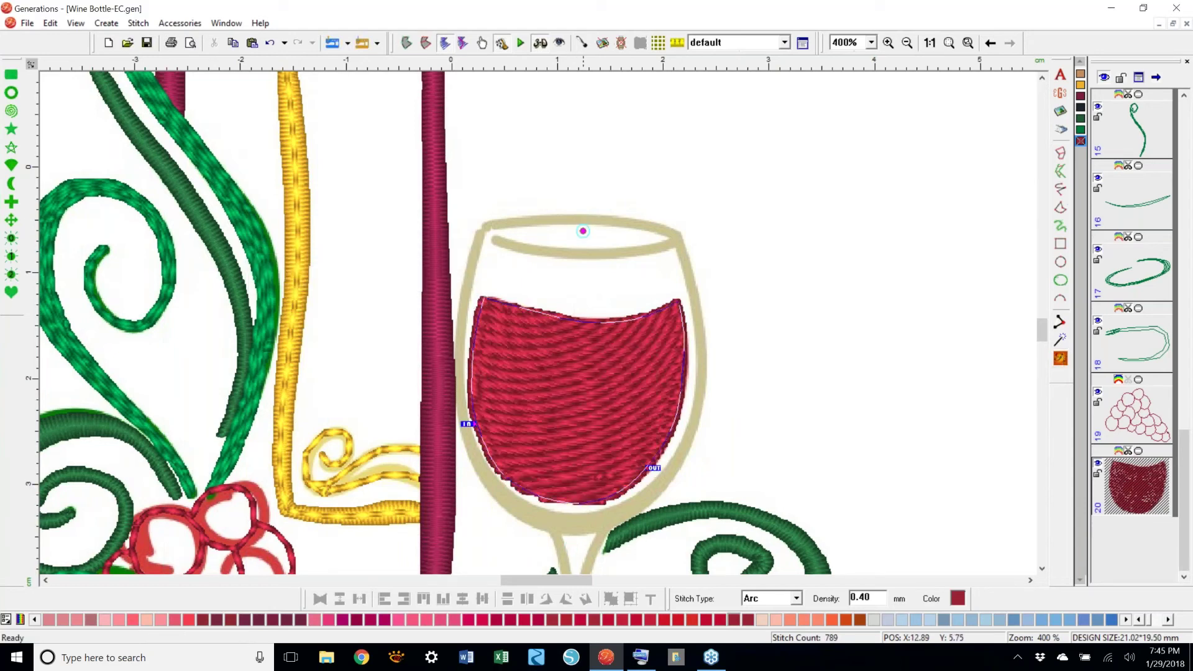
pyautogui.click(1061, 360)
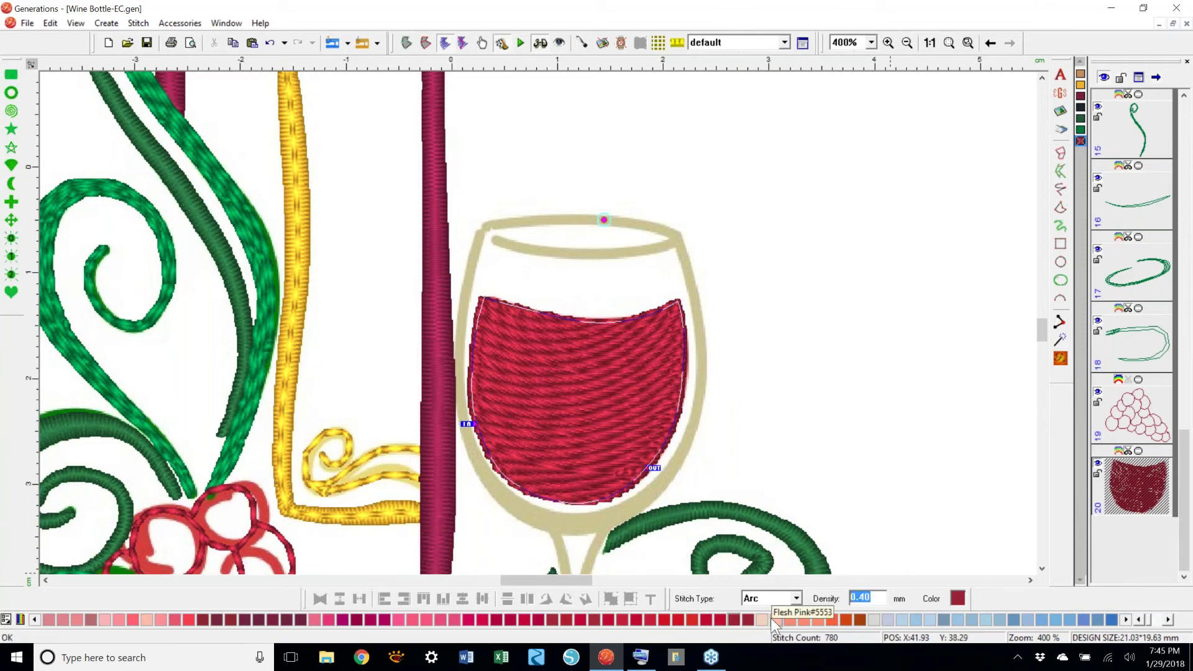
# - Set the wine area's Arc fill density to 1.50 mm and turn off its underlay
pyautogui.write('1.00')
pyautogui.press('Return')
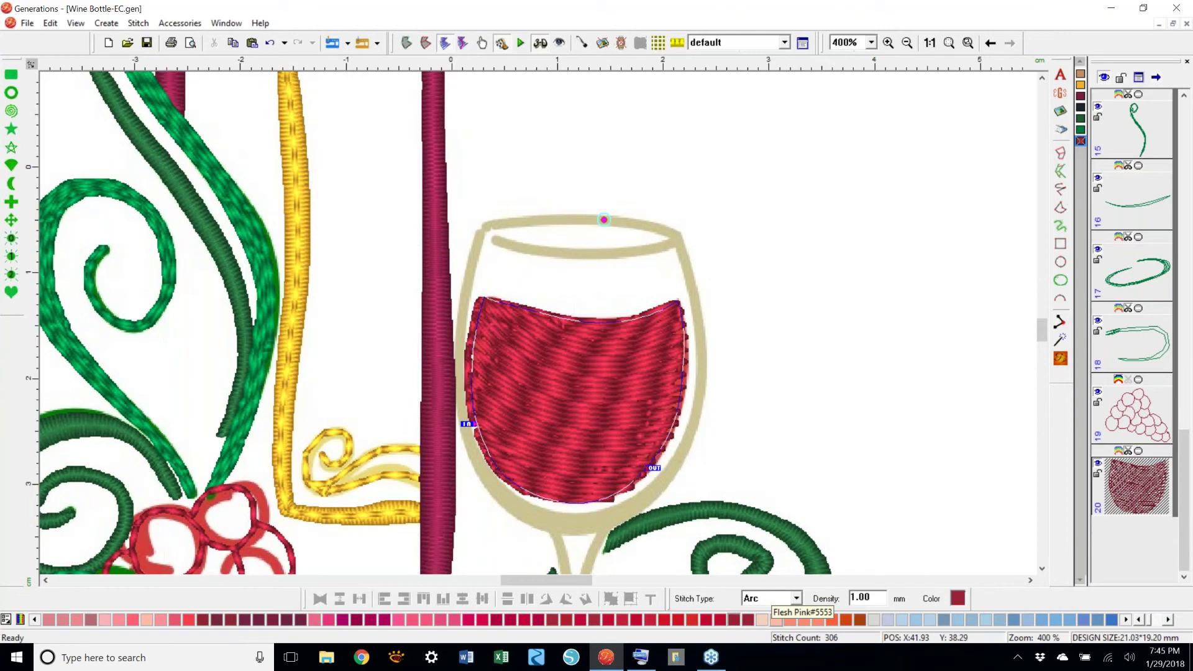
pyautogui.doubleClick(604, 220)
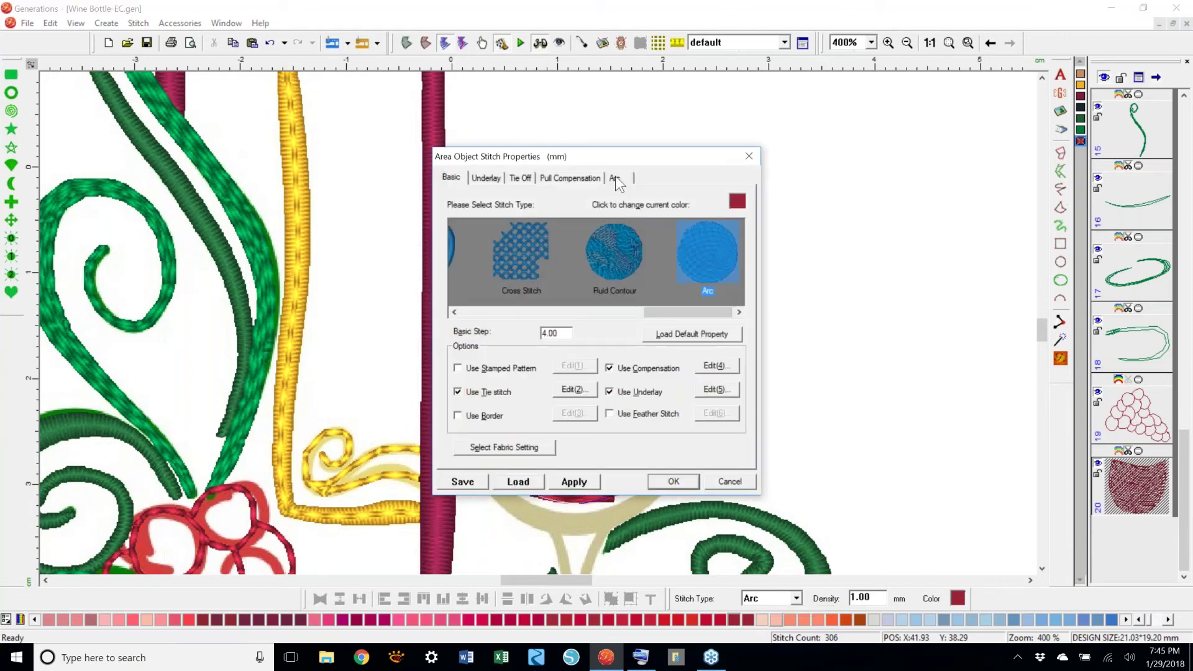
pyautogui.click(615, 177)
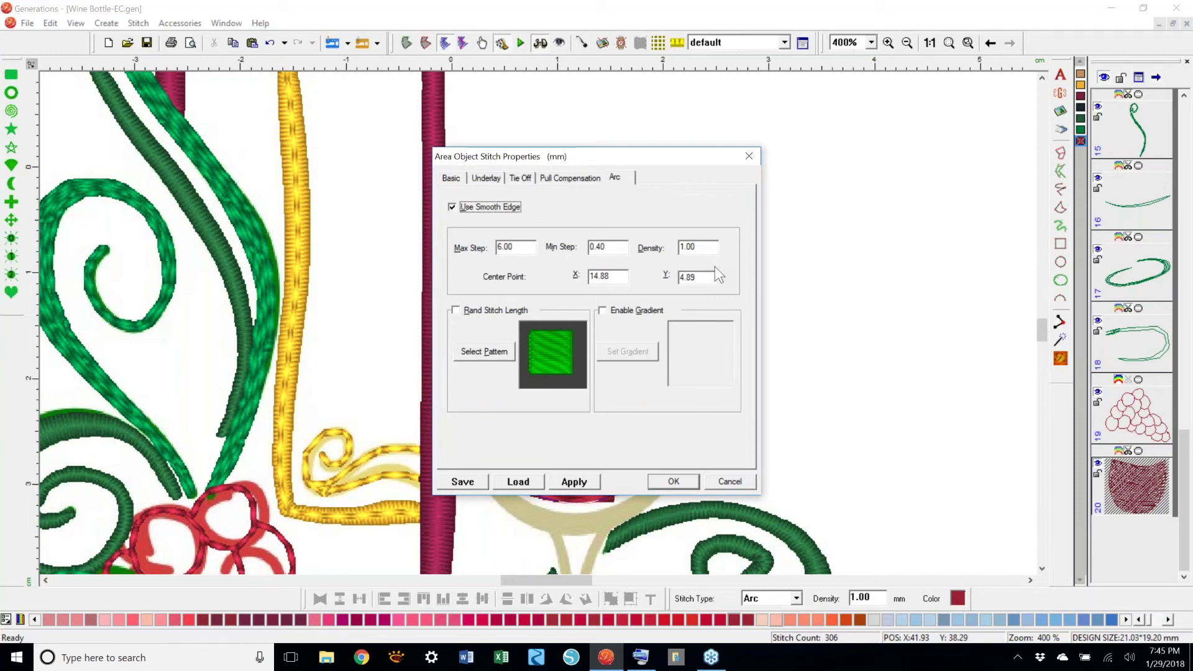
pyautogui.hotkey('alt', 'd')
pyautogui.write('1.5')
pyautogui.click(460, 179)
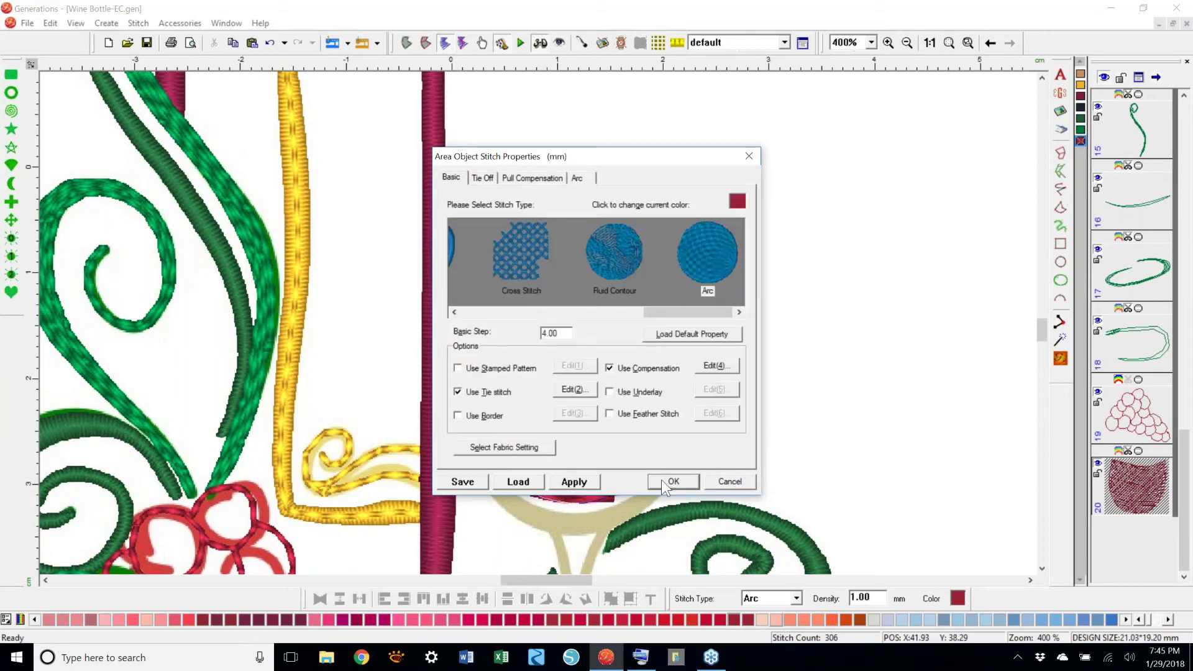
pyautogui.press('Return')
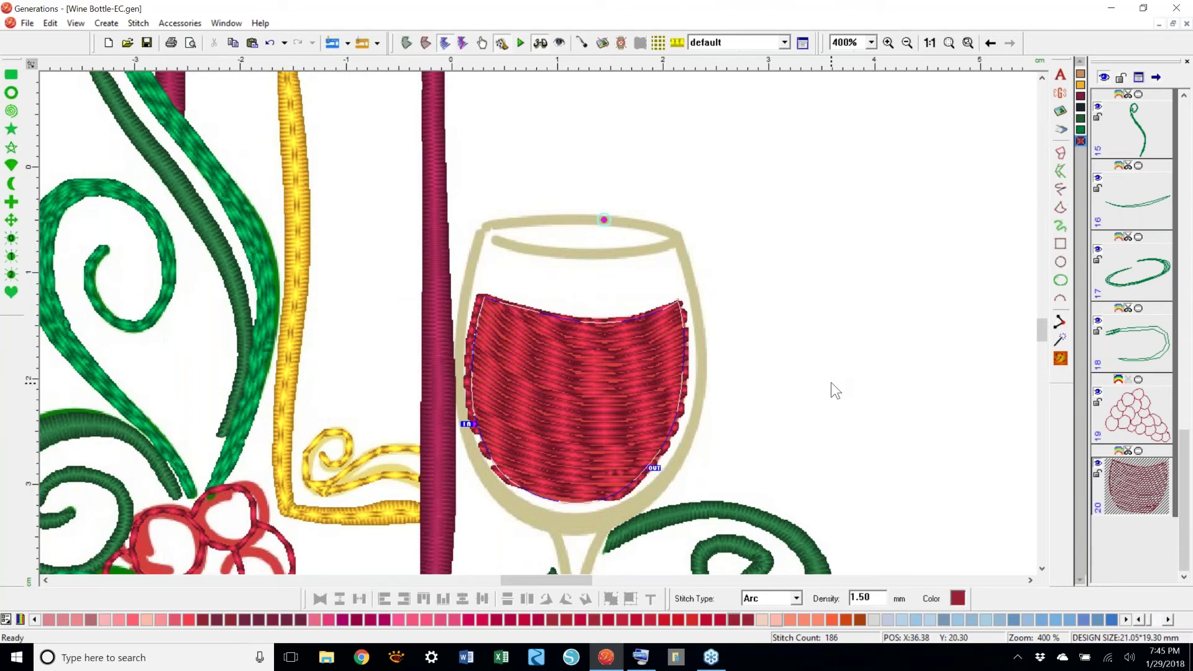
# - Move the wine fill's entry point to its upper left corner and its exit point to its lower left edge, and regenerate the stitches
pyautogui.click(602, 42)
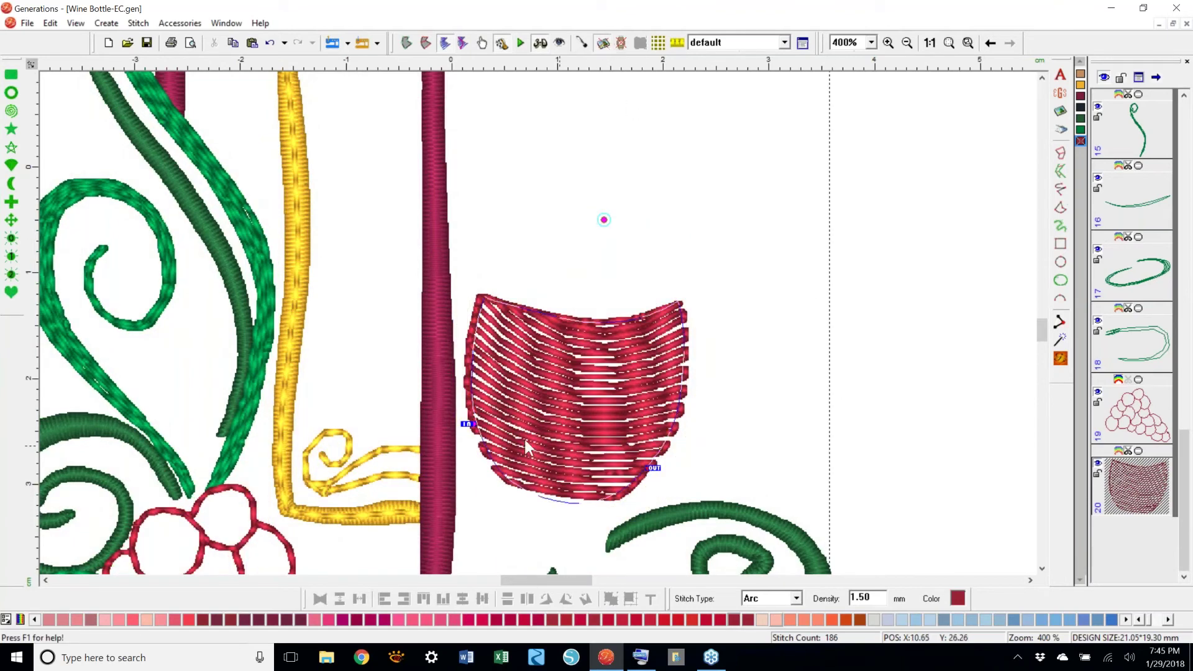
pyautogui.moveTo(463, 425); pyautogui.dragTo(483, 296)
pyautogui.moveTo(655, 471)
pyautogui.mouseDown()
pyautogui.moveTo(678, 388)
pyautogui.moveTo(676, 304)
pyautogui.moveTo(687, 301)
pyautogui.mouseUp()
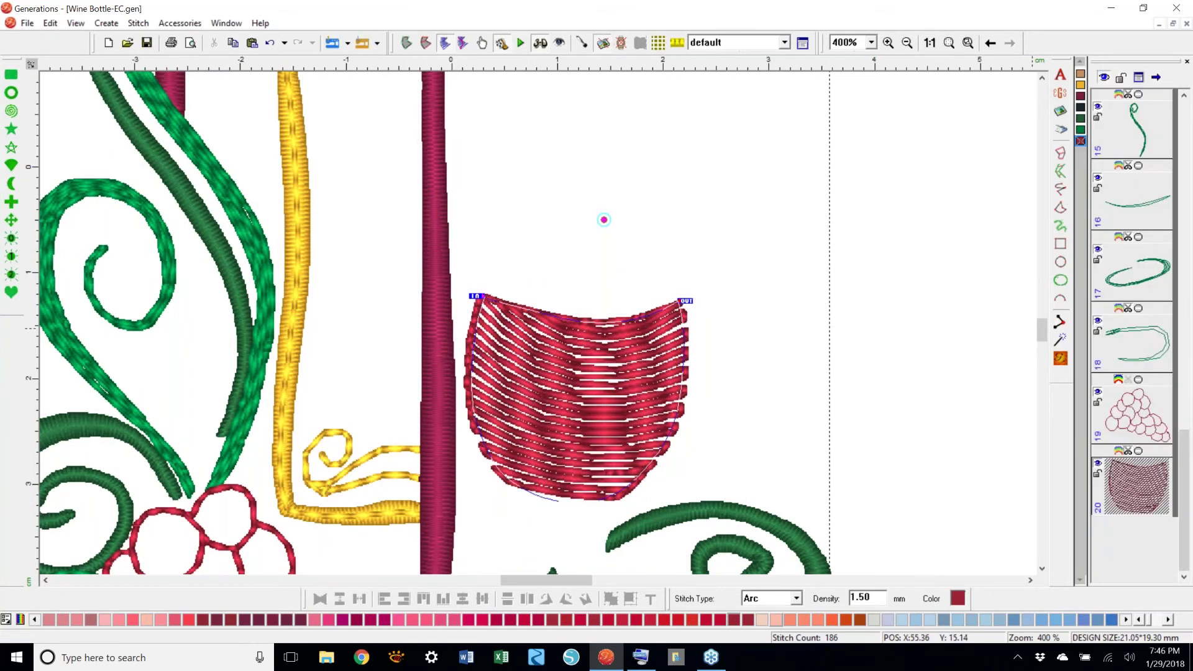
pyautogui.click(1061, 359)
pyautogui.moveTo(686, 300)
pyautogui.mouseDown()
pyautogui.moveTo(650, 311)
pyautogui.moveTo(509, 476)
pyautogui.mouseUp()
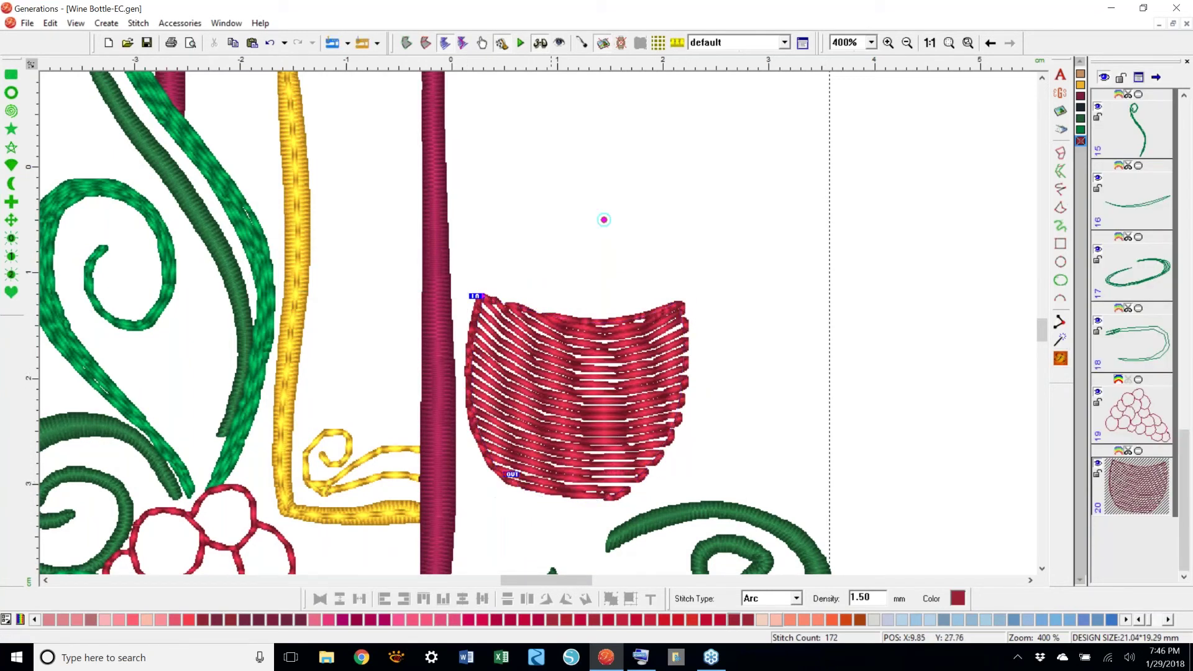
pyautogui.click(1061, 359)
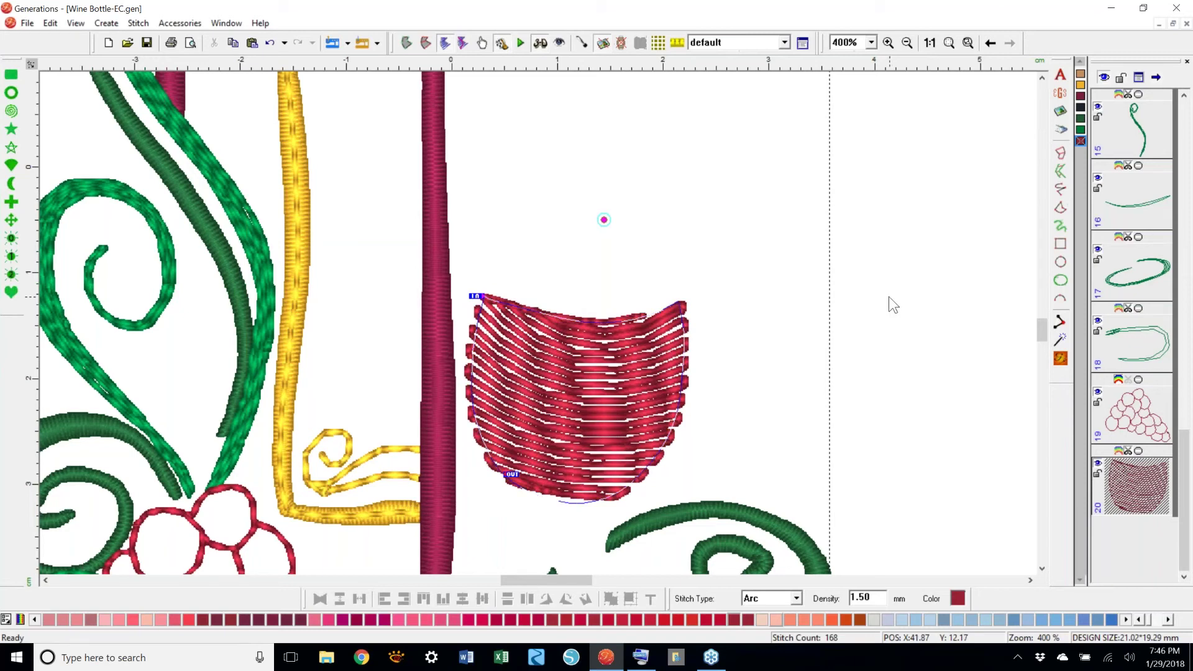
pyautogui.click(615, 48)
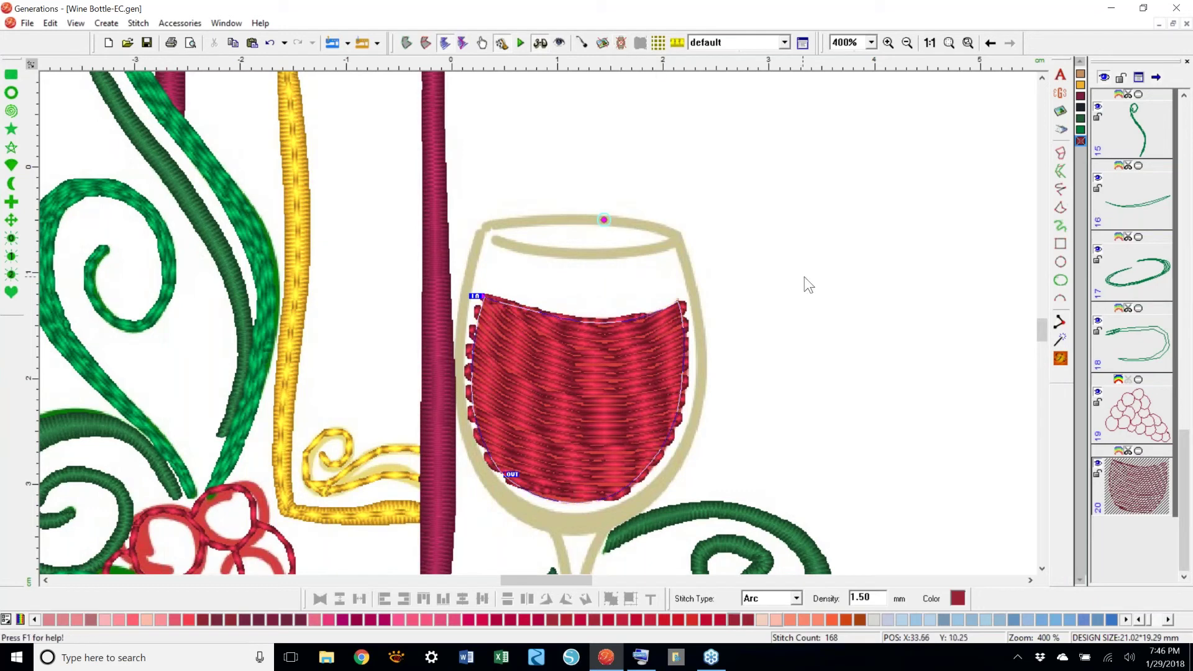
pyautogui.click(879, 207)
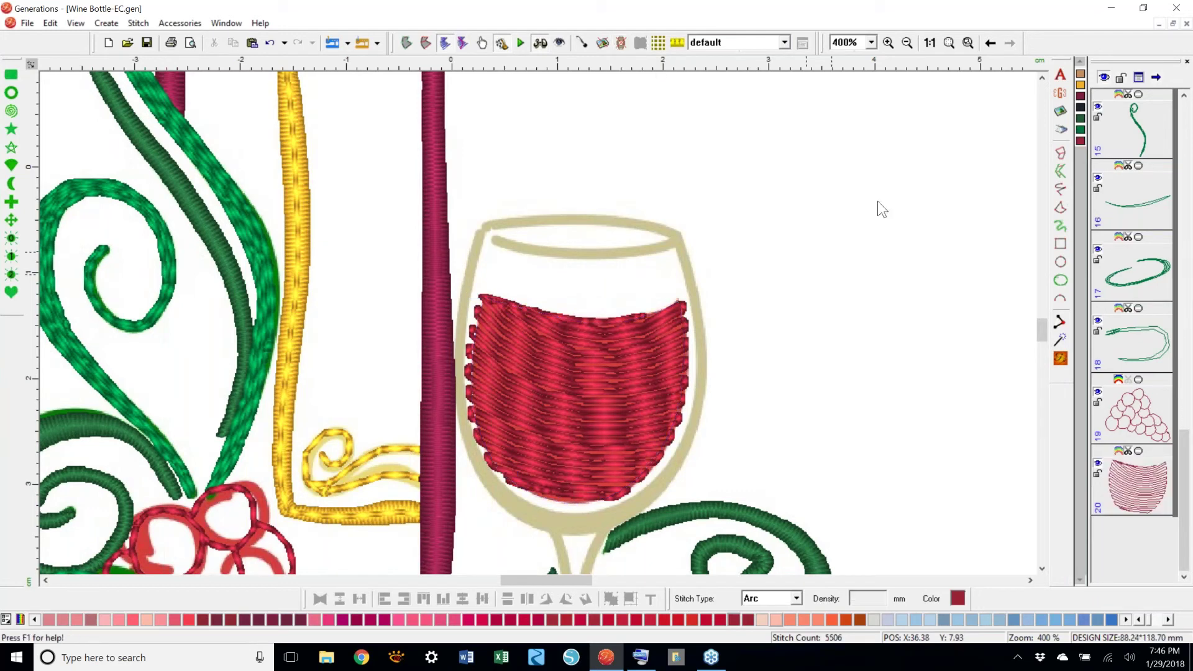
# - View the whole design with the background artwork hidden, and show the artwork again
pyautogui.click(950, 44)
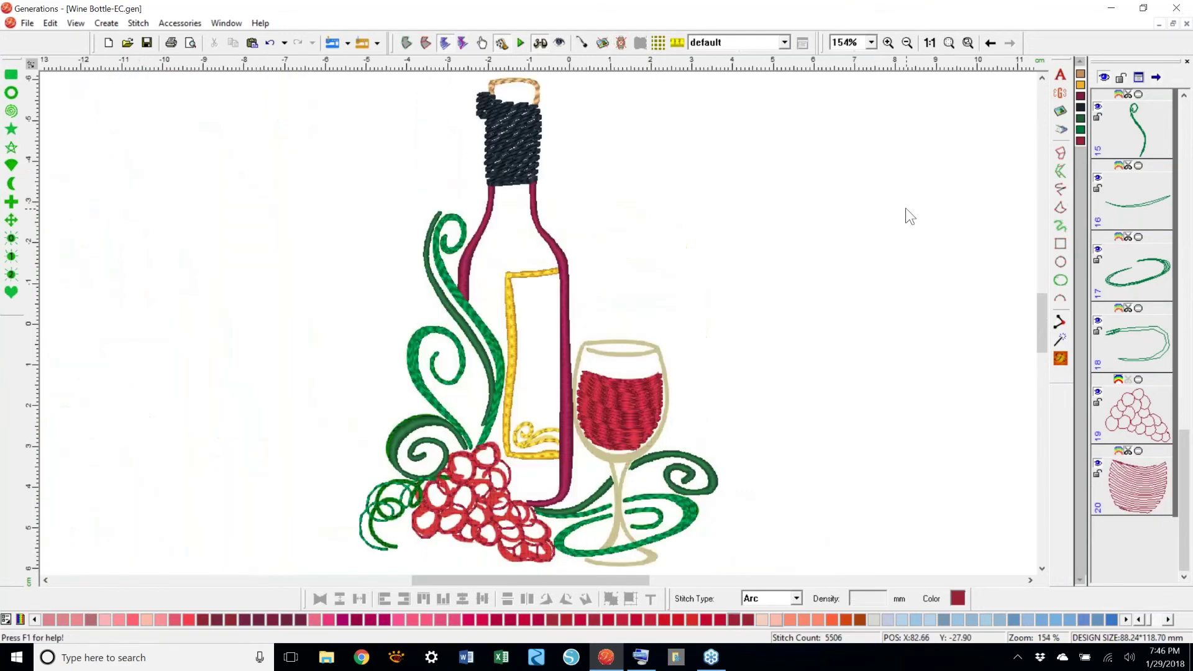
pyautogui.click(602, 42)
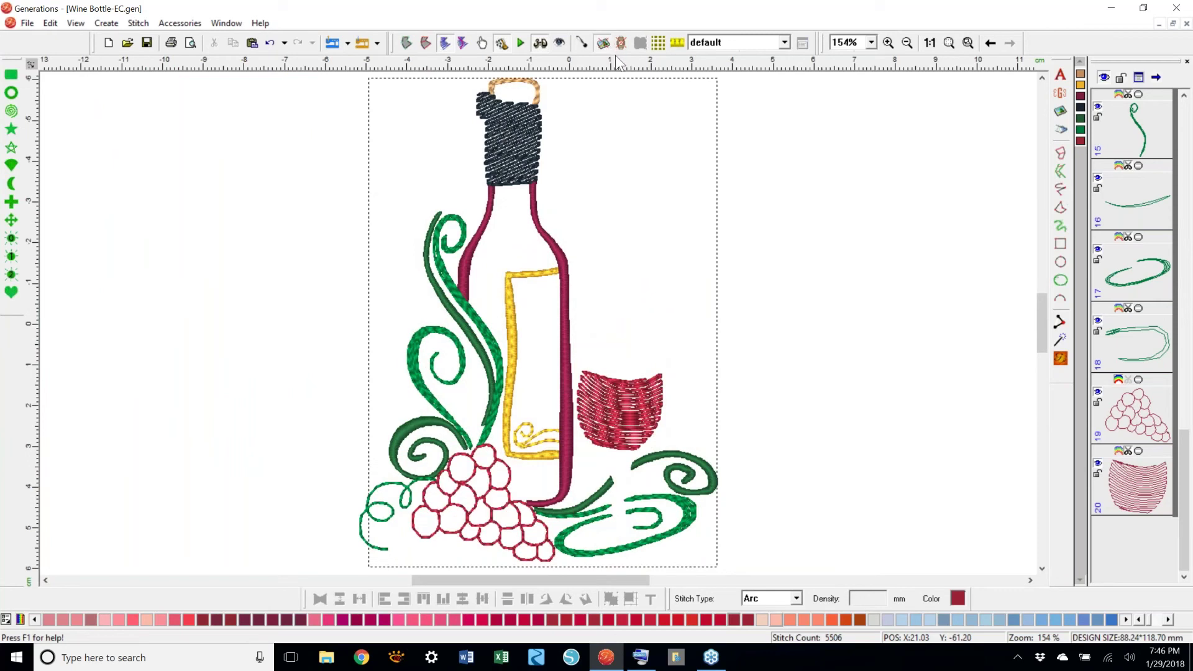
pyautogui.click(603, 42)
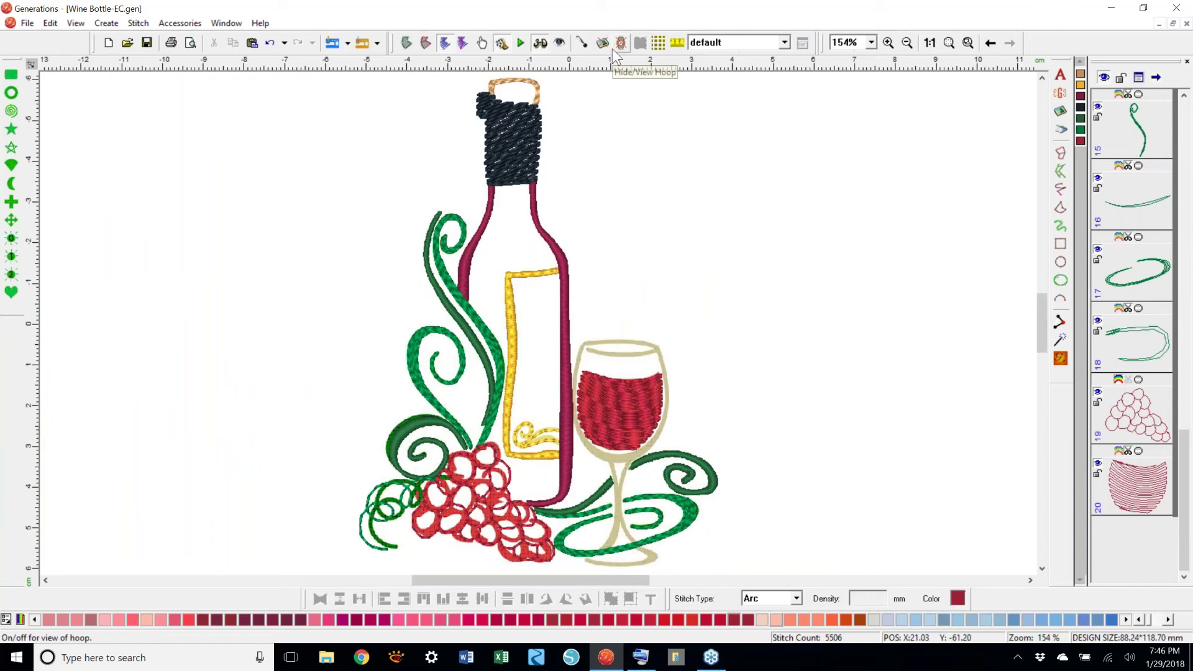
# - Set the current thread colour to tan 91BFD1 for the wine glass's stem and base
pyautogui.click(872, 42)
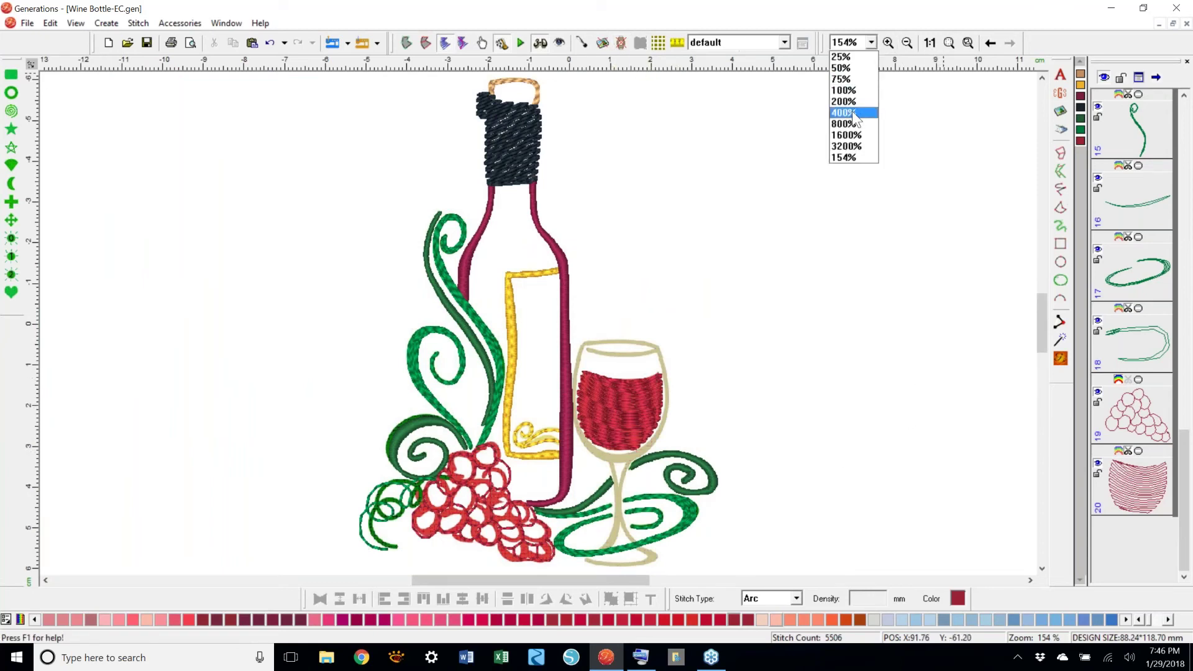
pyautogui.click(856, 114)
pyautogui.moveTo(1041, 325); pyautogui.dragTo(1042, 350)
pyautogui.moveTo(551, 581); pyautogui.dragTo(565, 582)
pyautogui.moveTo(1042, 348); pyautogui.dragTo(1042, 333)
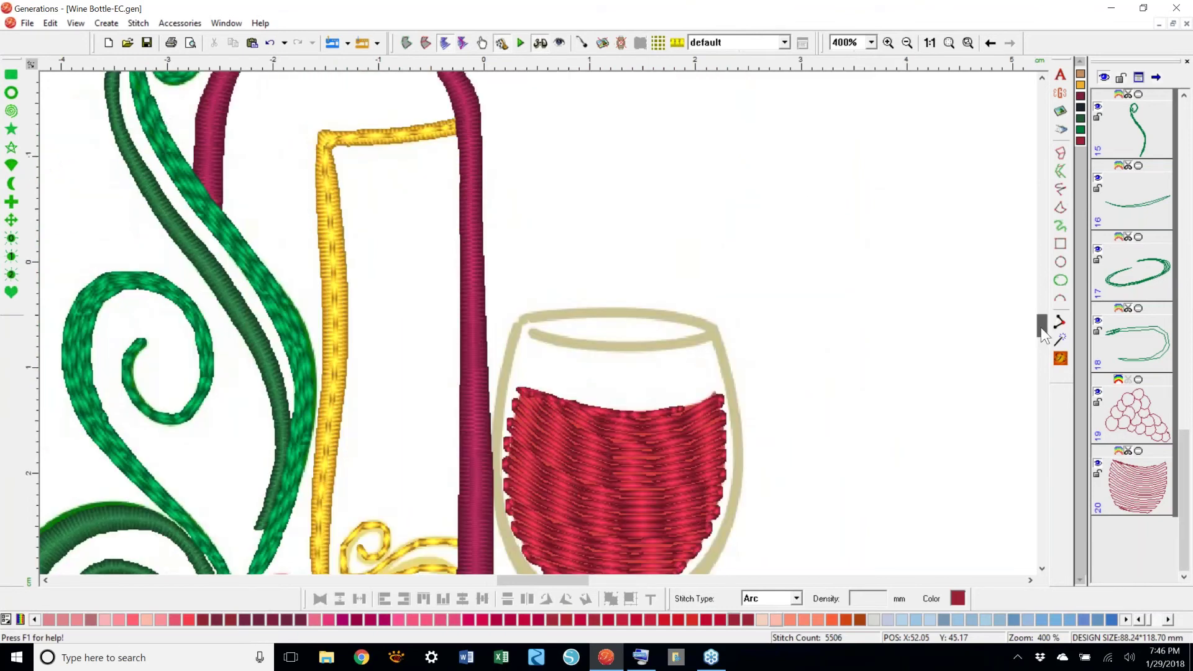
pyautogui.scroll(-1, 1042, 330)
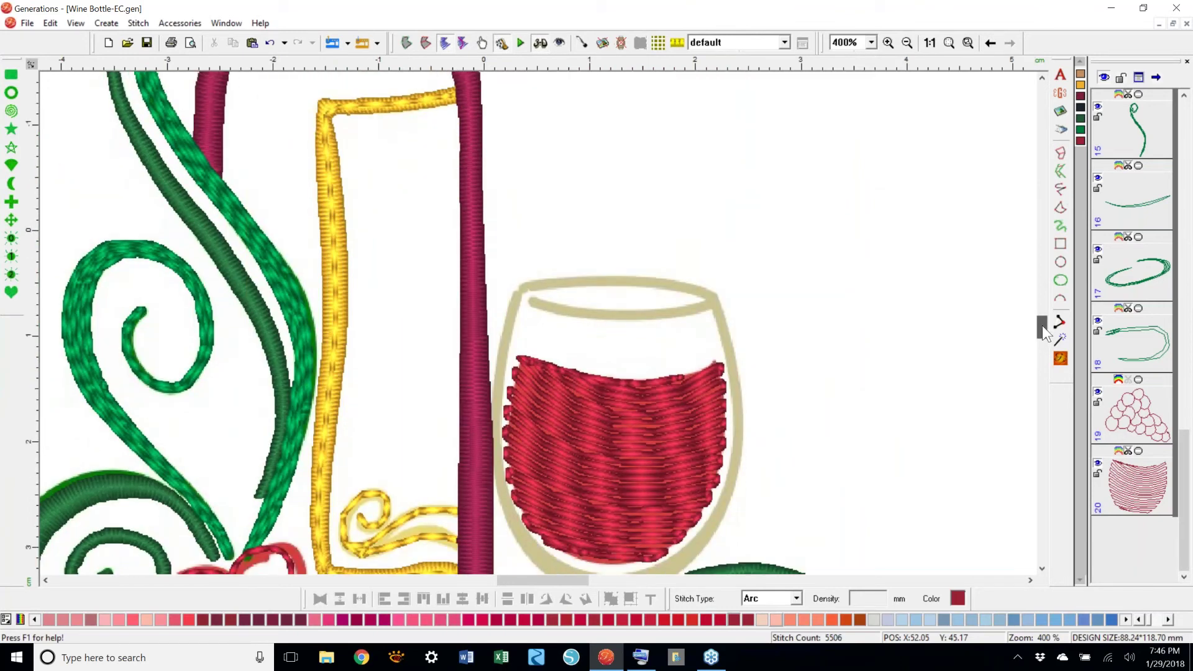
pyautogui.scroll(-1, 1043, 332)
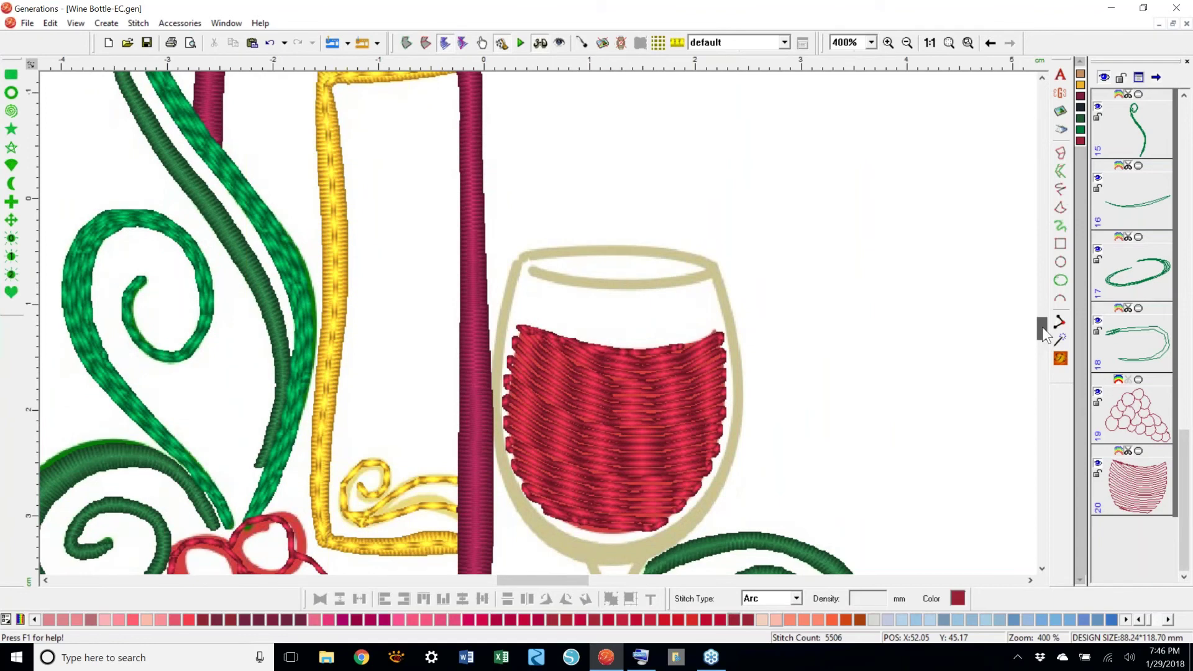
pyautogui.moveTo(1042, 327); pyautogui.dragTo(1042, 331)
pyautogui.scroll(-5, 1043, 331)
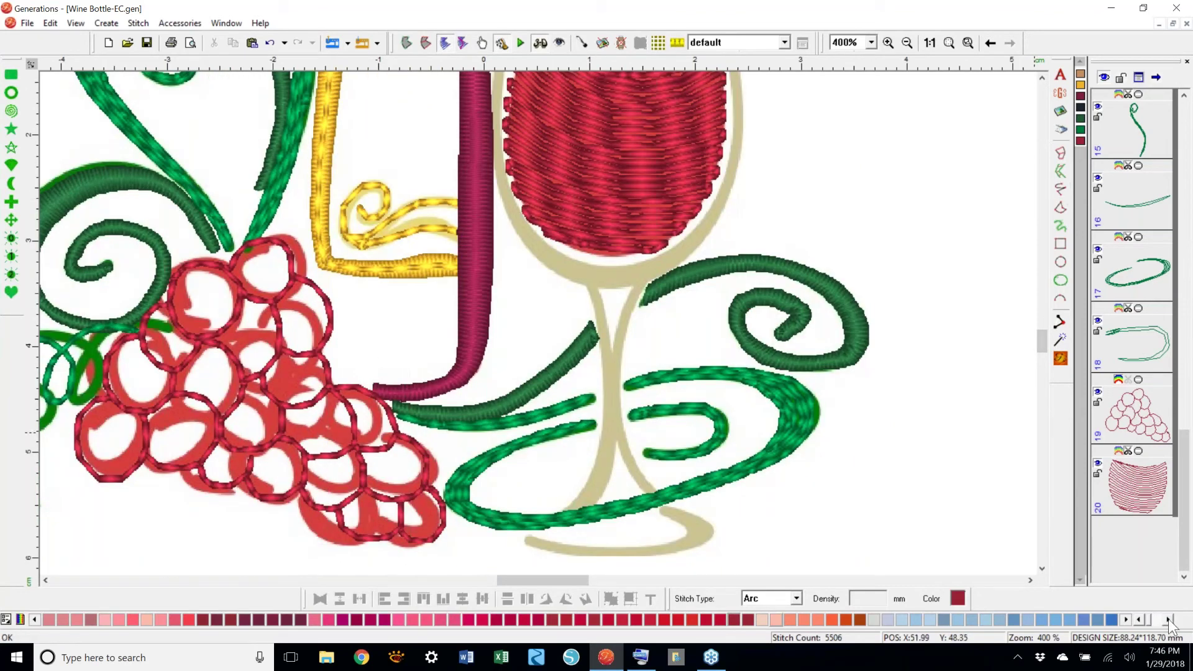
pyautogui.moveTo(1168, 621); pyautogui.dragTo(1169, 621)
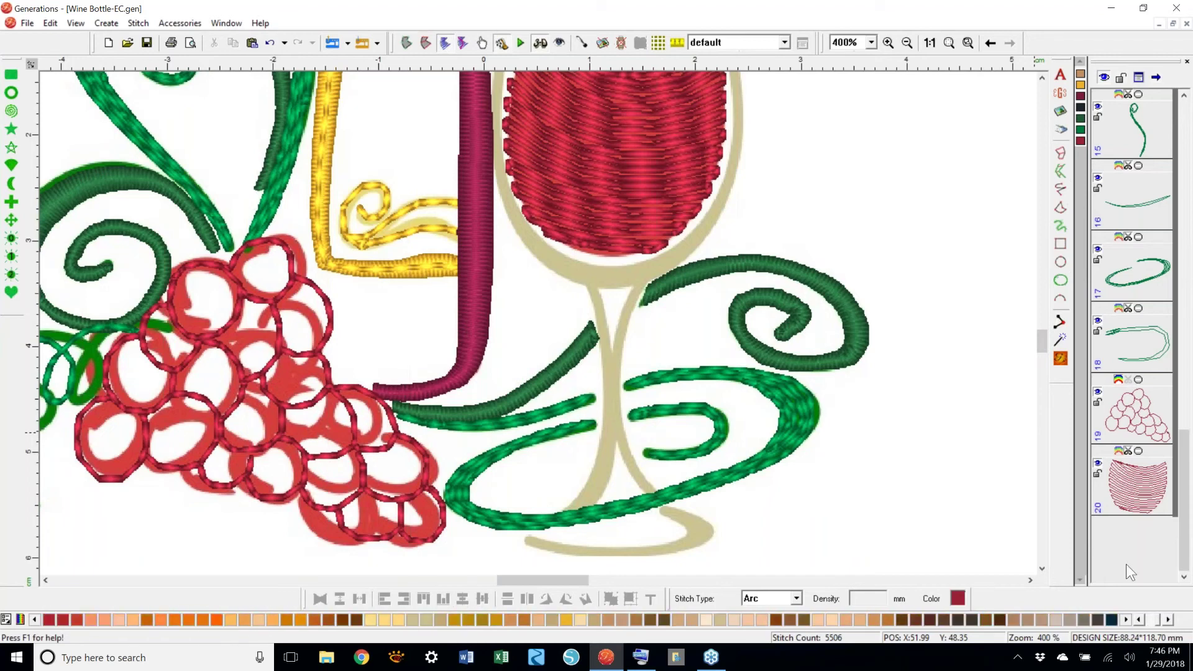
pyautogui.click(721, 621)
# - Trace the left curve of the glass stem as a tan Triple Run freehand line object, about 4.4 by 21.5 mm
pyautogui.click(1061, 190)
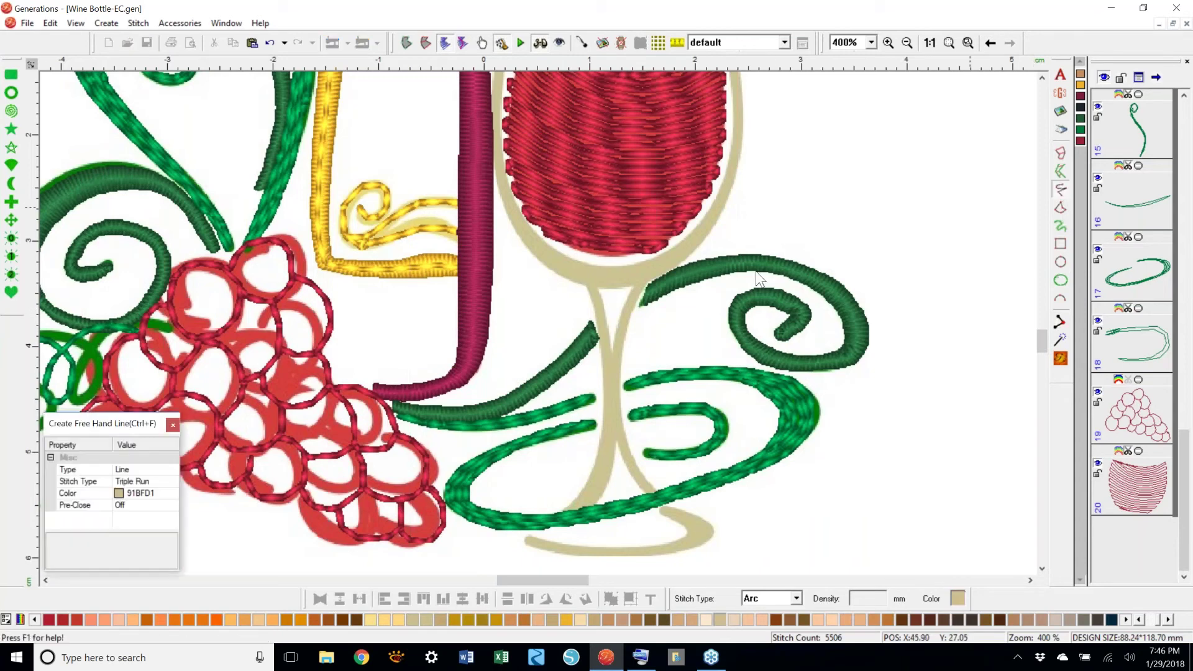
pyautogui.moveTo(586, 281)
pyautogui.mouseDown()
pyautogui.moveTo(601, 426)
pyautogui.moveTo(566, 511)
pyautogui.mouseUp()
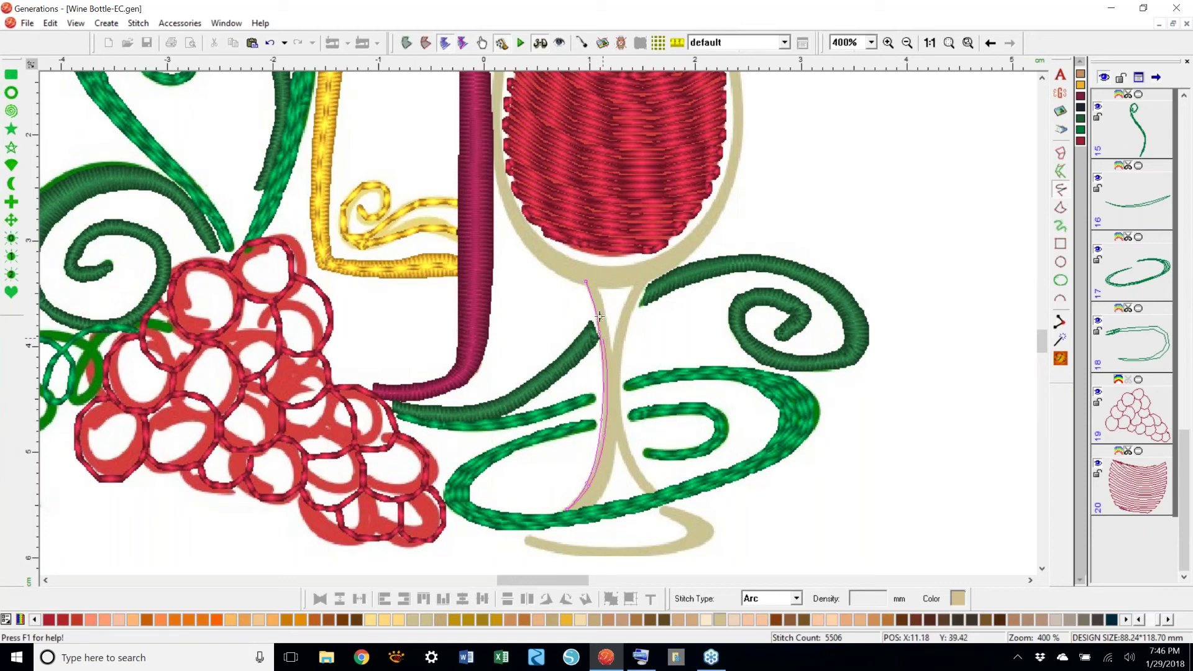
pyautogui.click(589, 282)
pyautogui.click(600, 304)
pyautogui.click(609, 388)
pyautogui.click(601, 465)
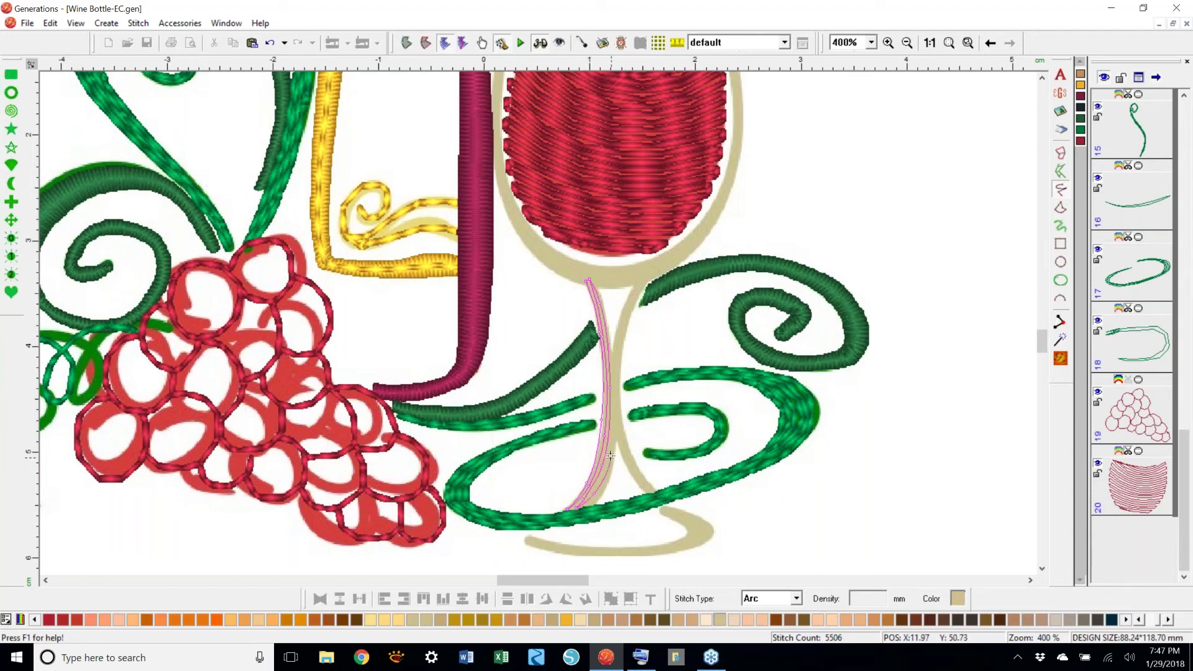
pyautogui.press('Return')
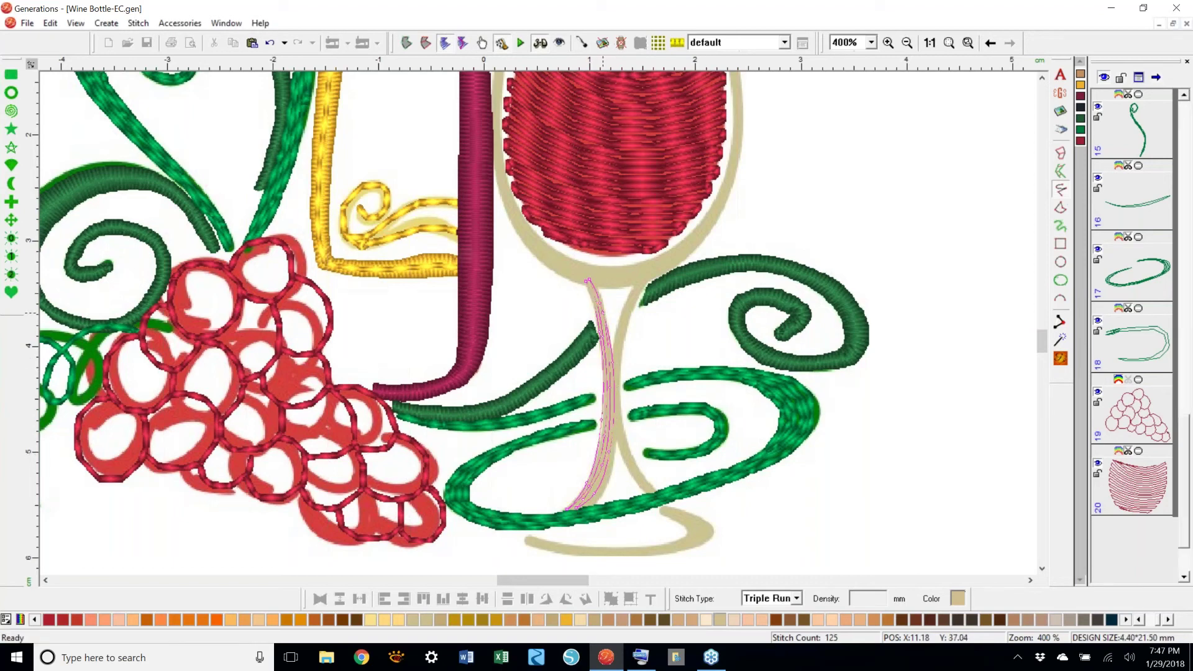
# - Trace the right curve of the glass stem as a second tan Triple Run freehand line object, about 3.7 by 20.3 mm
pyautogui.click(637, 281)
pyautogui.click(621, 318)
pyautogui.click(615, 356)
pyautogui.click(616, 431)
pyautogui.click(647, 491)
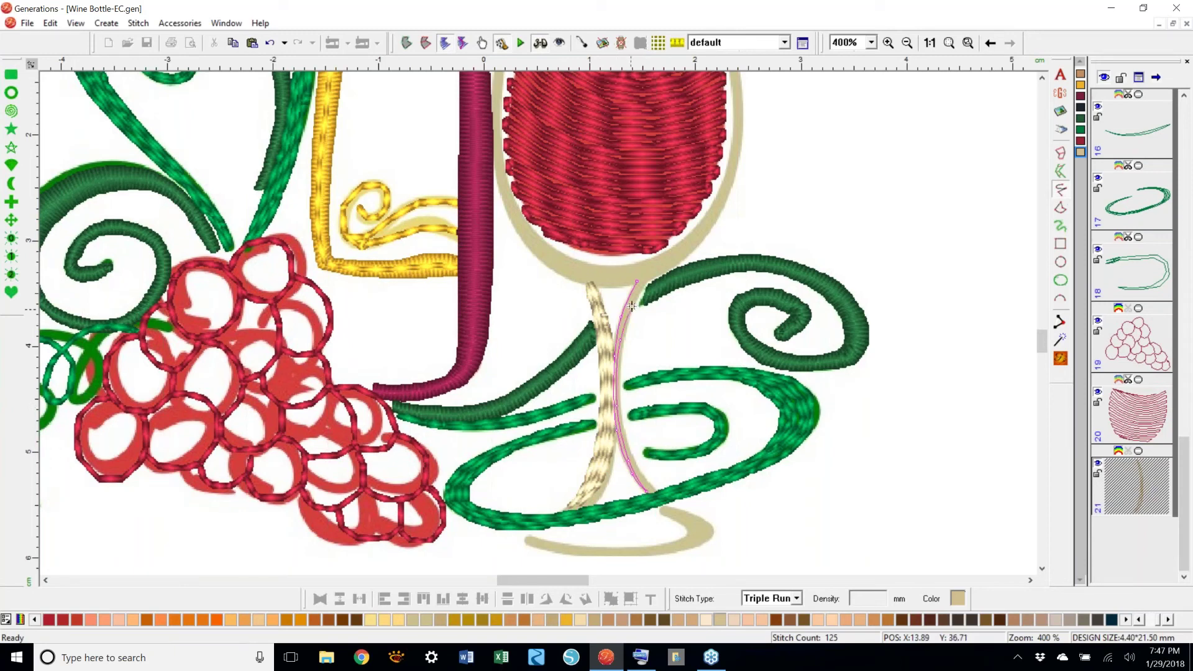
pyautogui.click(642, 278)
pyautogui.click(618, 373)
pyautogui.click(620, 435)
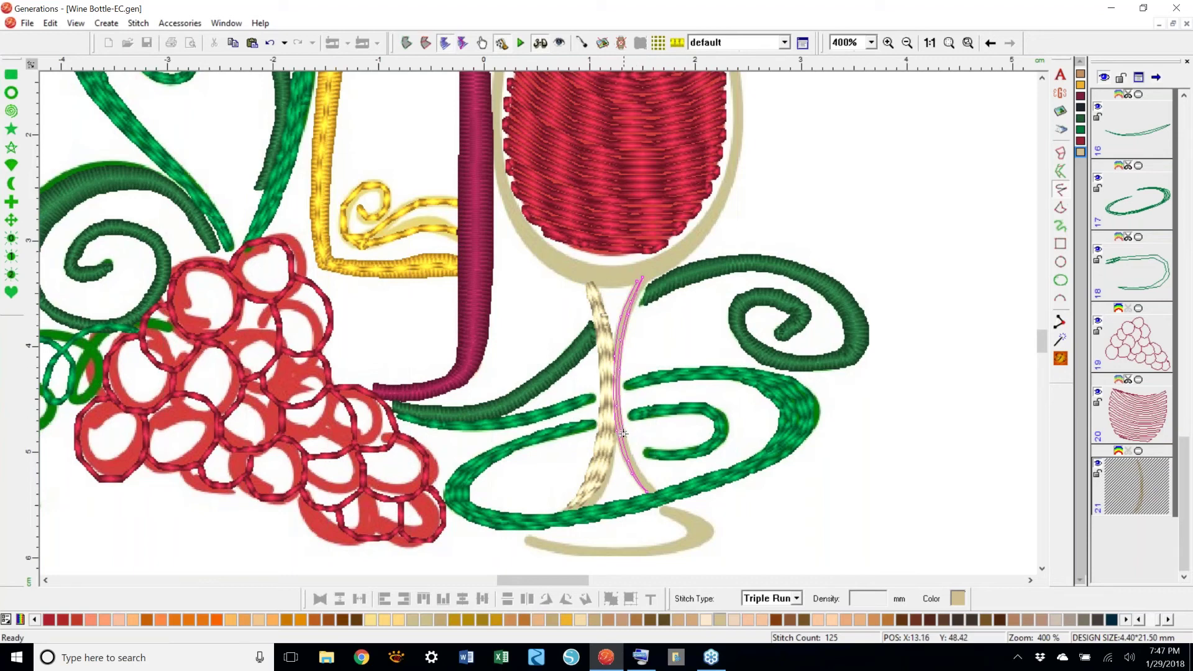
pyautogui.click(652, 493)
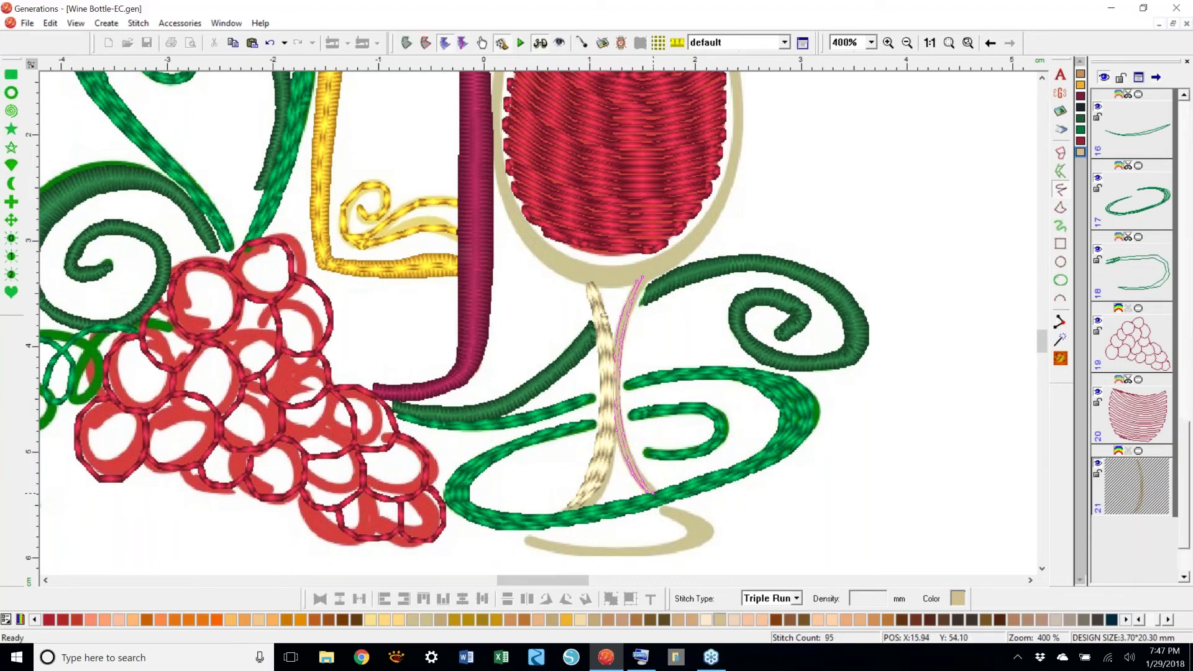
pyautogui.press('Return')
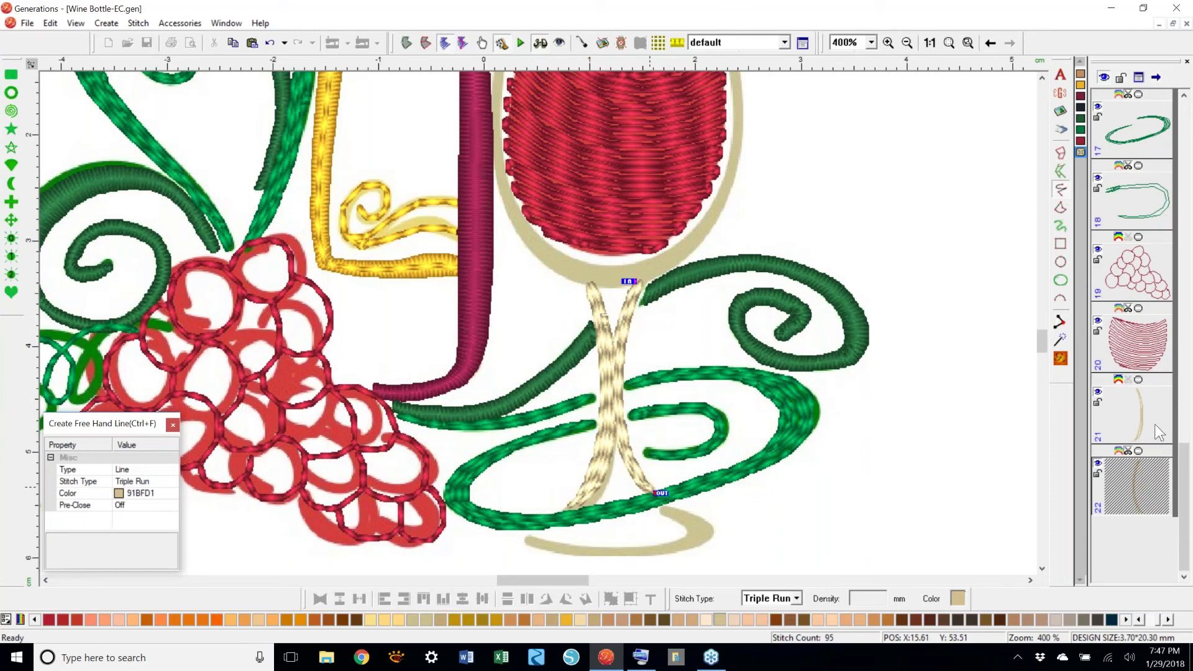
# - Try to combine the two stem outlines into one object, undo the attempt and regenerate the stitches
pyautogui.click(1158, 432)
pyautogui.keyDown('ctrl'); pyautogui.click(1154, 487); pyautogui.keyUp('ctrl')
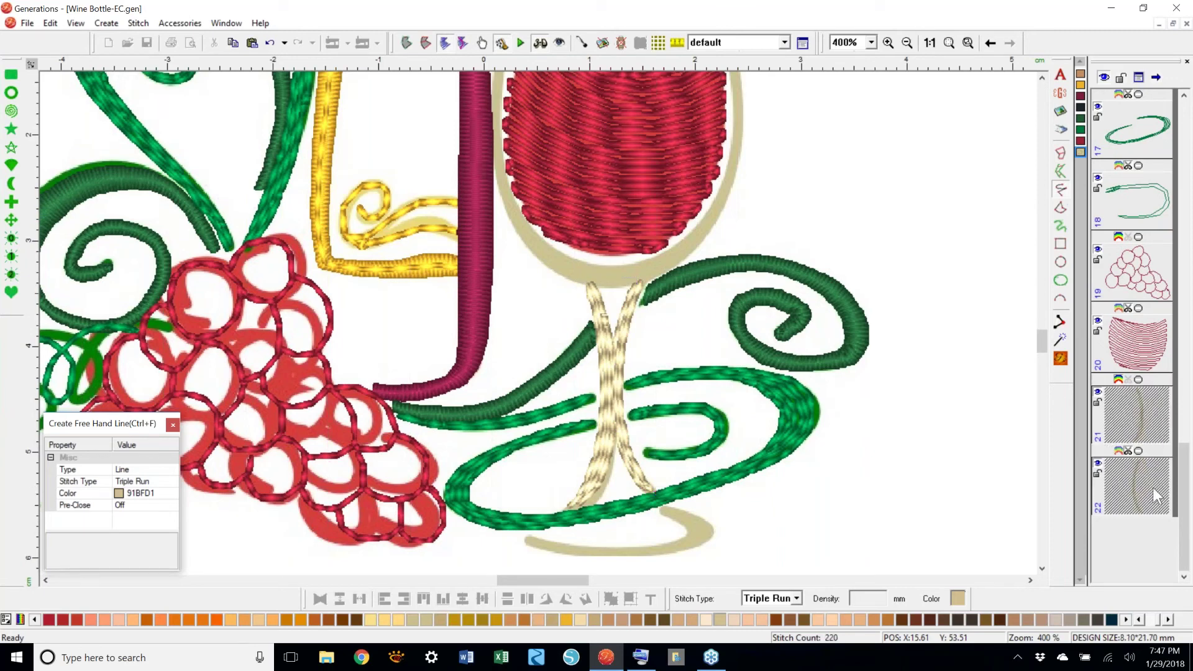
pyautogui.click(407, 46)
pyautogui.rightClick(618, 376)
pyautogui.click(659, 504)
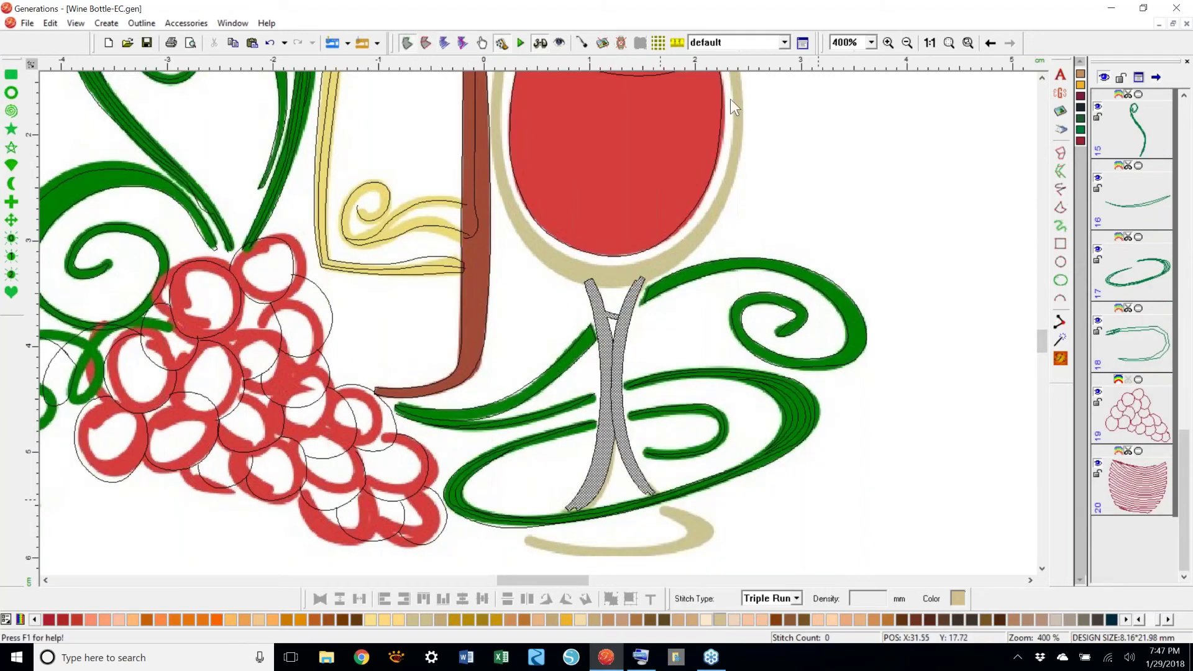
pyautogui.hotkey('ctrl', 'z')
pyautogui.click(1061, 360)
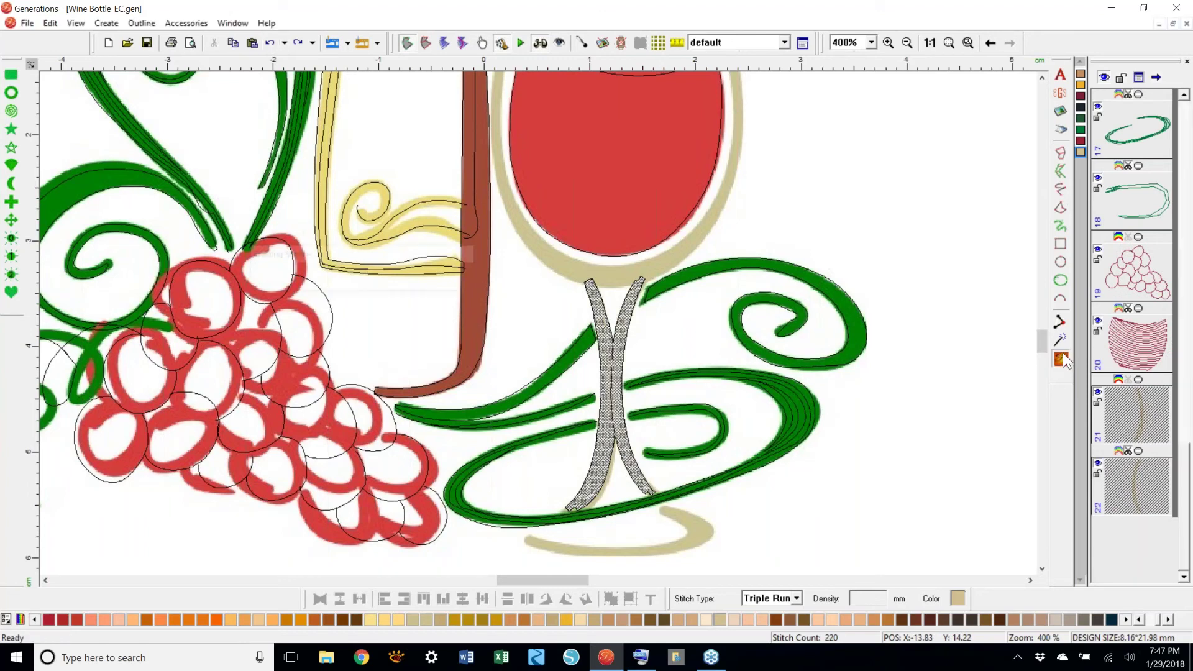
# - Move the left stem curve's exit point and the right stem curve's entry point to where the two curves meet
pyautogui.click(1143, 430)
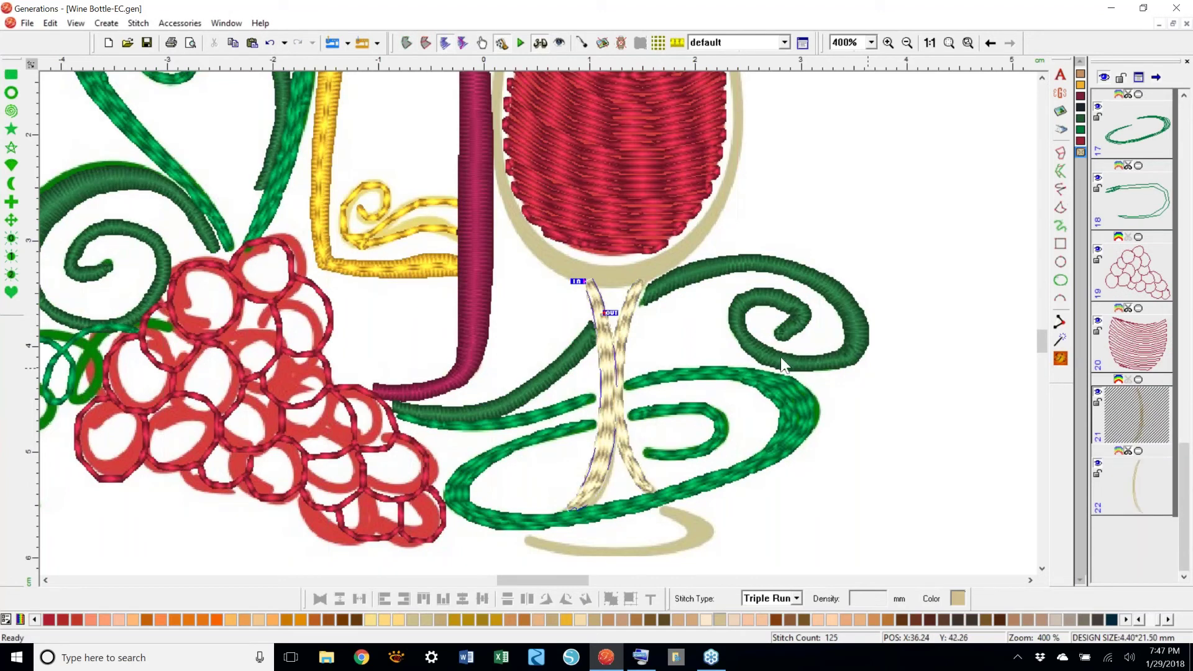
pyautogui.moveTo(611, 313); pyautogui.dragTo(611, 347)
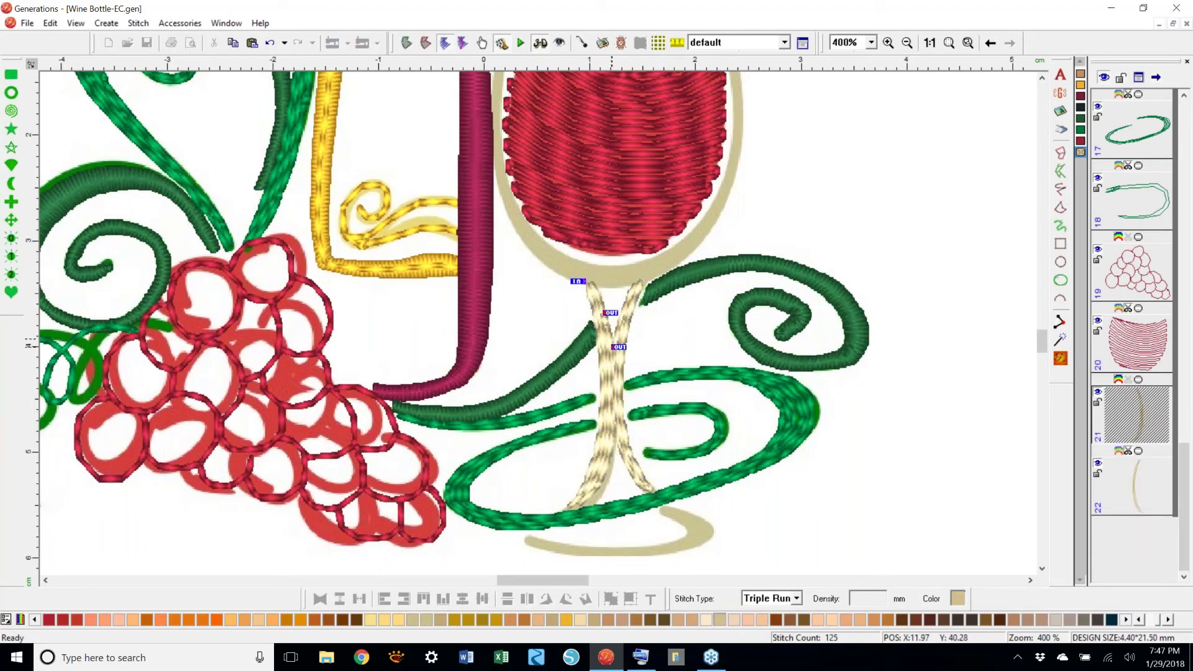
pyautogui.click(1143, 482)
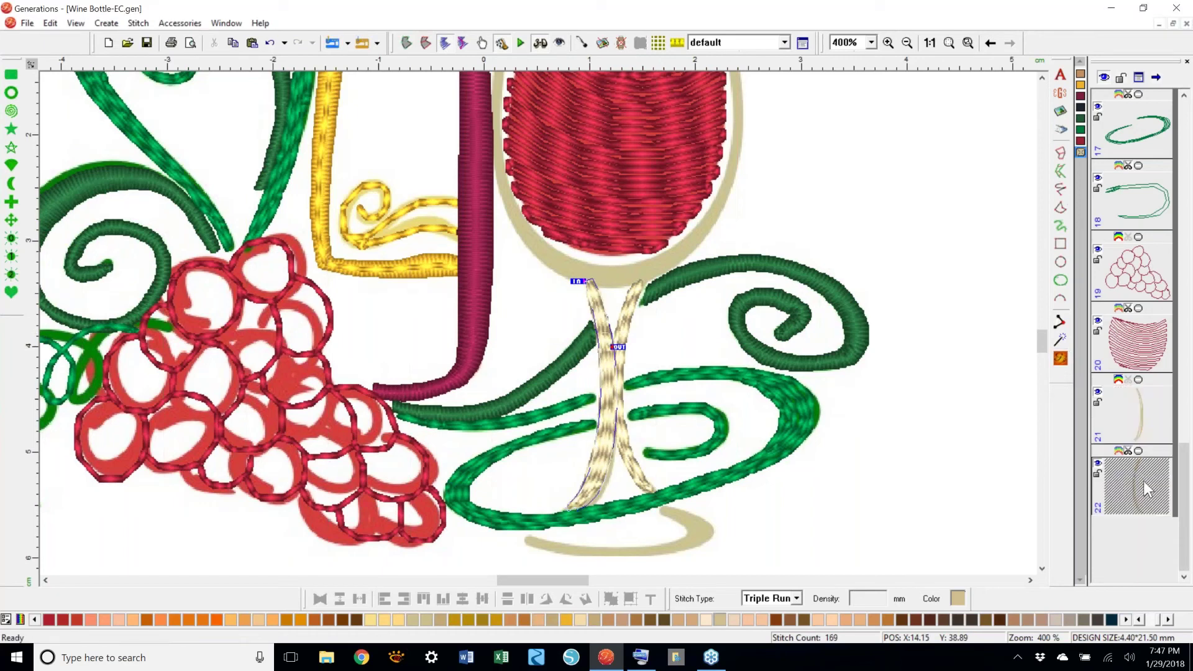
pyautogui.moveTo(615, 334); pyautogui.dragTo(616, 339)
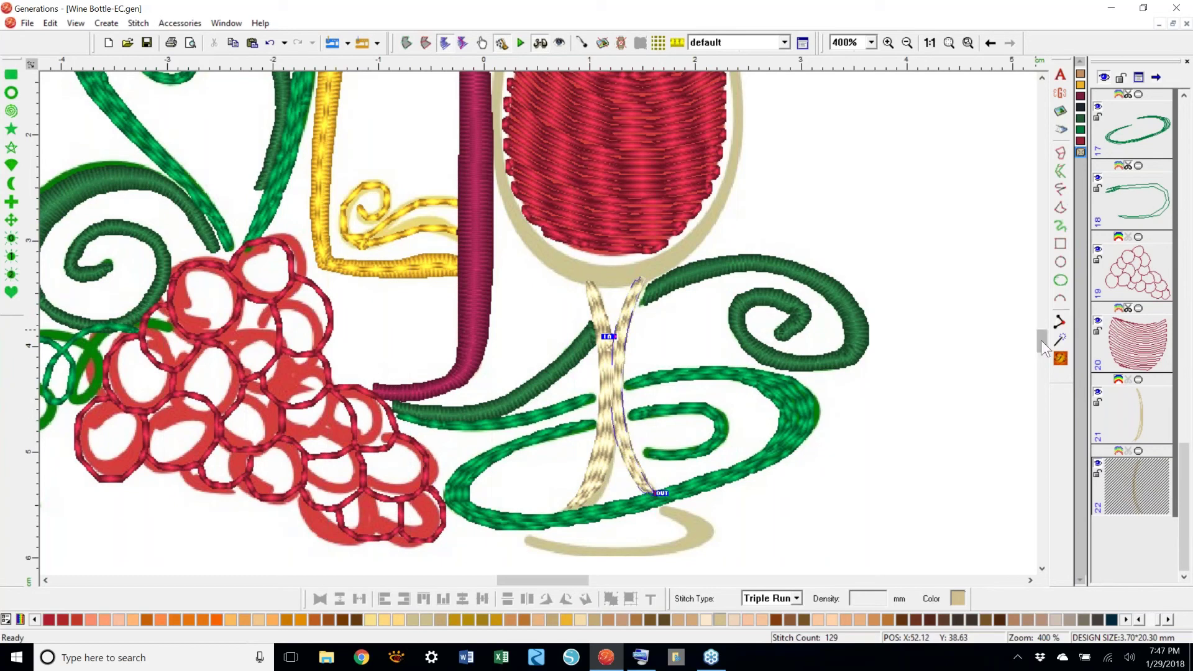
# - Trace the curved base of the glass as a tan Triple Run freehand line object, about 17.8 by 4.5 mm
pyautogui.moveTo(1042, 342); pyautogui.dragTo(1042, 353)
pyautogui.click(633, 414)
pyautogui.click(565, 413)
pyautogui.click(532, 405)
pyautogui.click(524, 398)
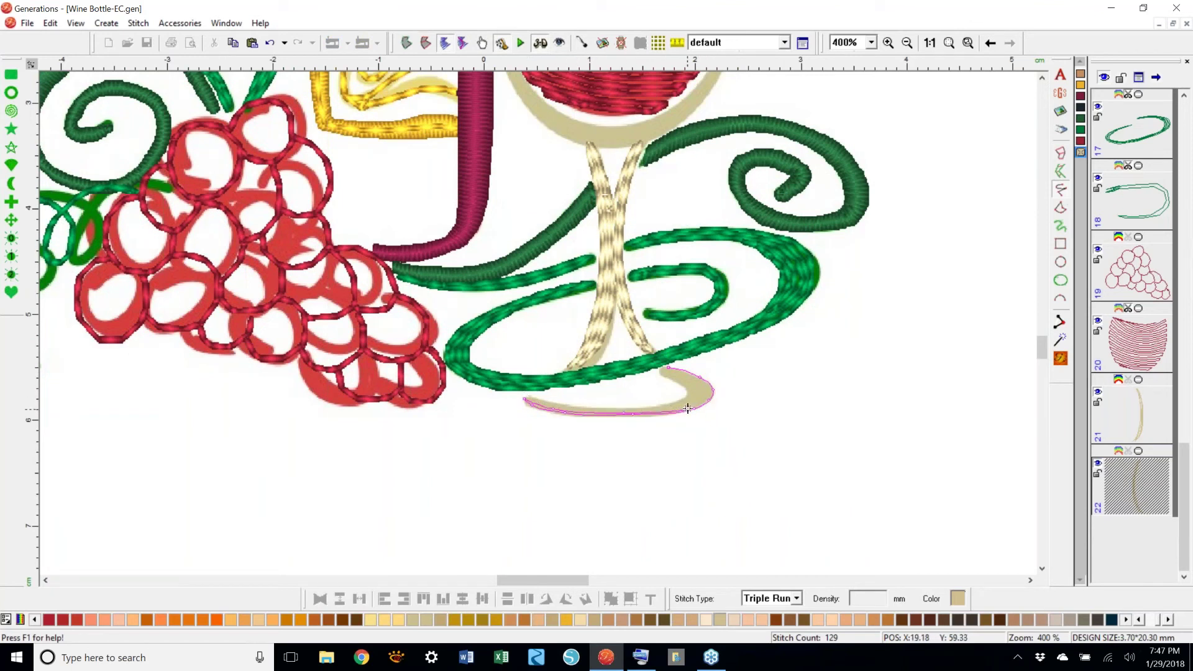
pyautogui.click(698, 379)
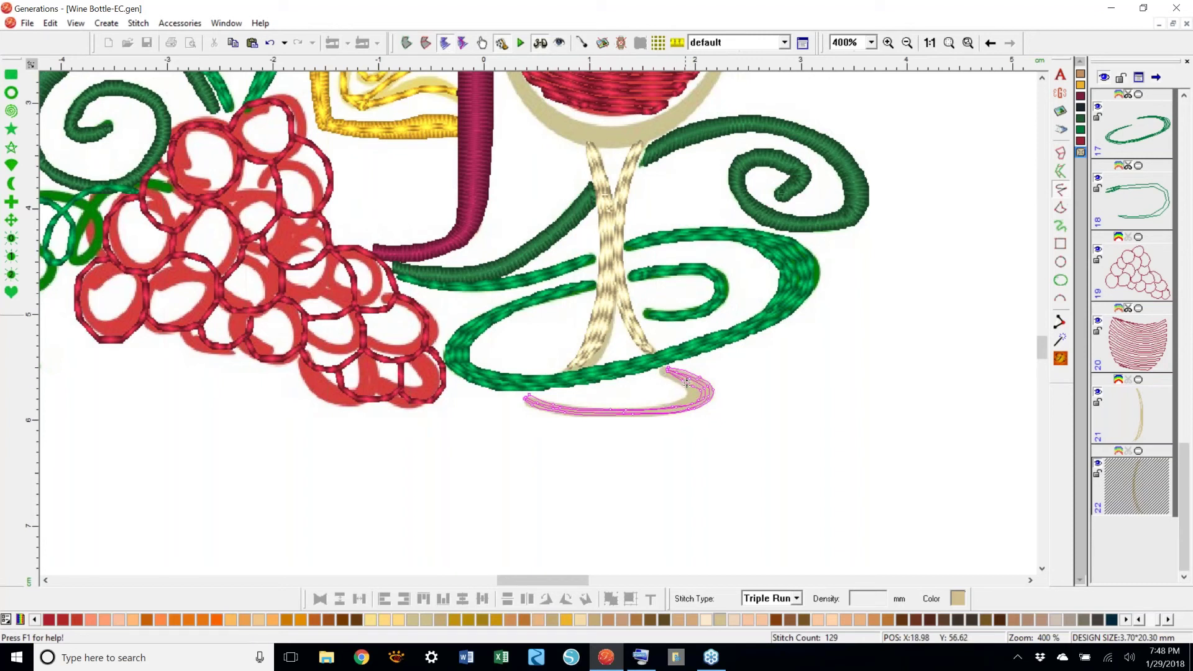
pyautogui.moveTo(689, 399); pyautogui.dragTo(663, 407)
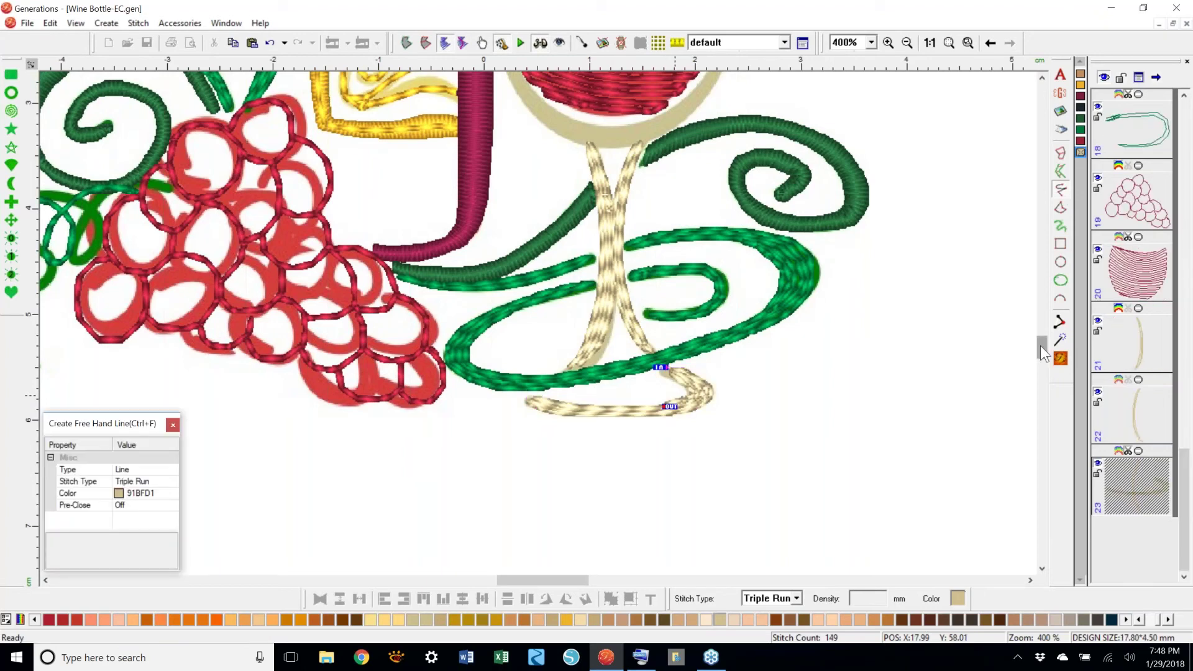
# - Trace the front curve of the glass's rim as a tan Satin column, about 17.7 by 2.8 mm
pyautogui.moveTo(1041, 346); pyautogui.dragTo(1039, 331)
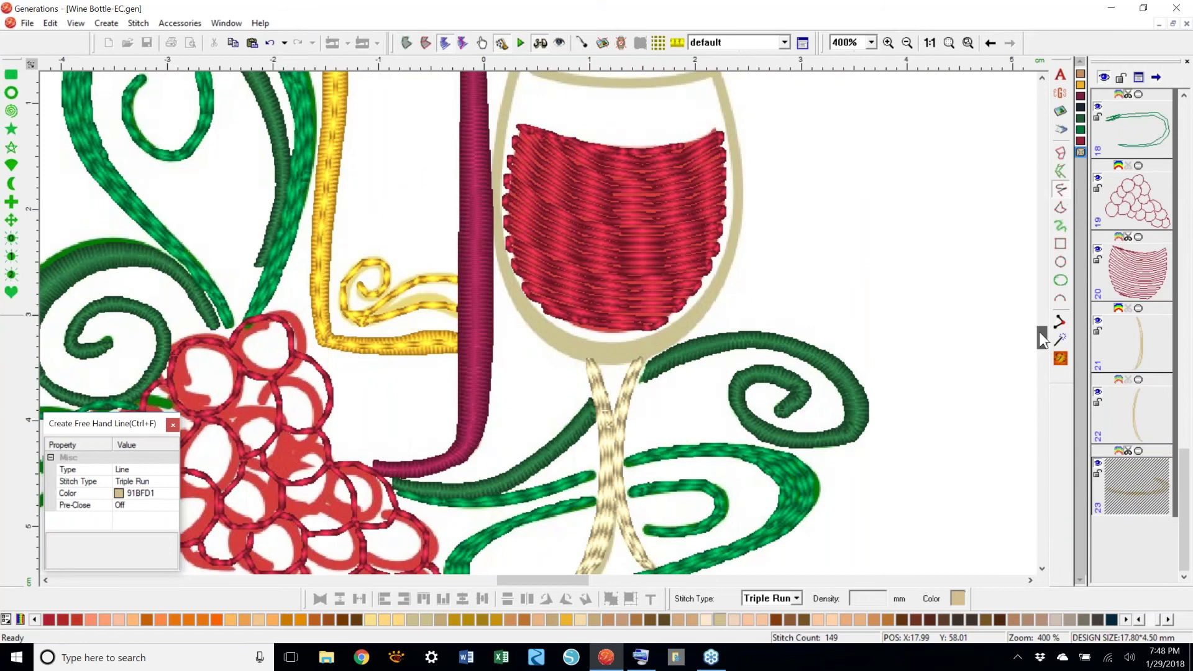
pyautogui.click(1061, 152)
pyautogui.click(531, 158)
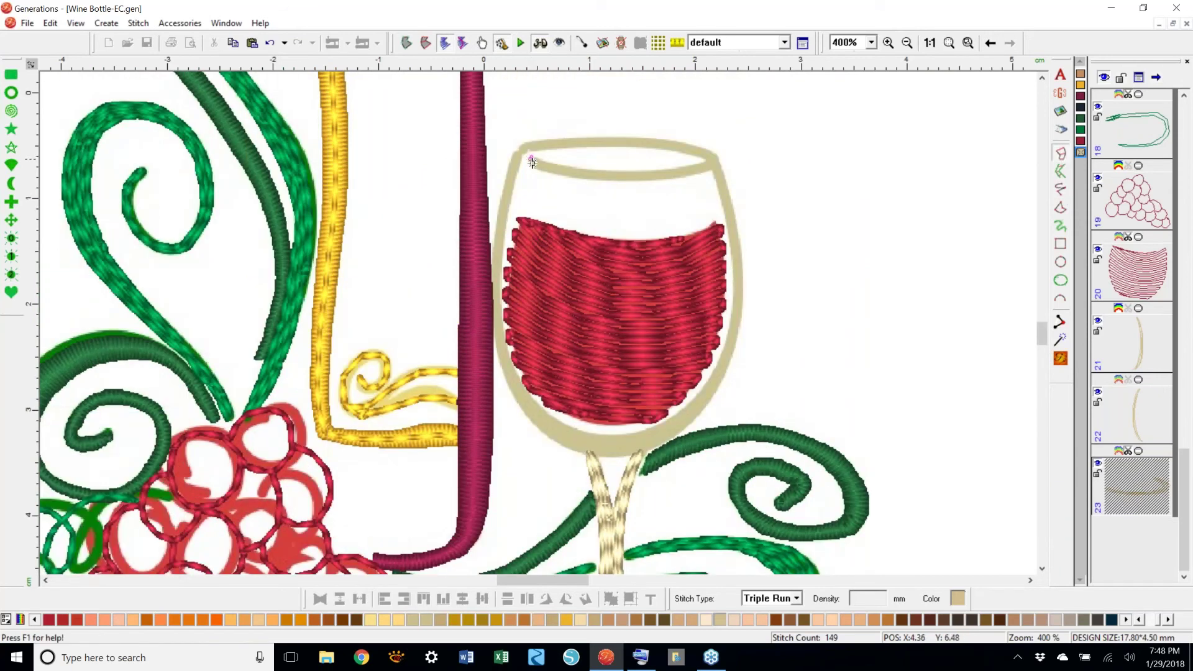
pyautogui.click(549, 168)
pyautogui.click(597, 174)
pyautogui.click(661, 172)
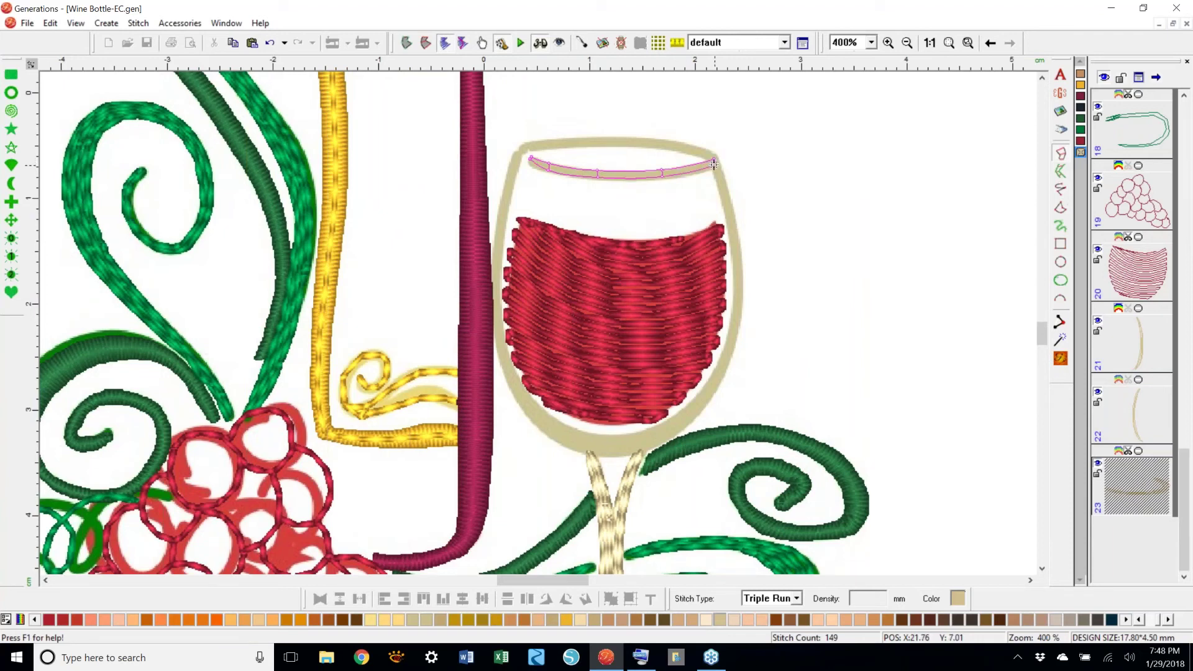
pyautogui.click(716, 161)
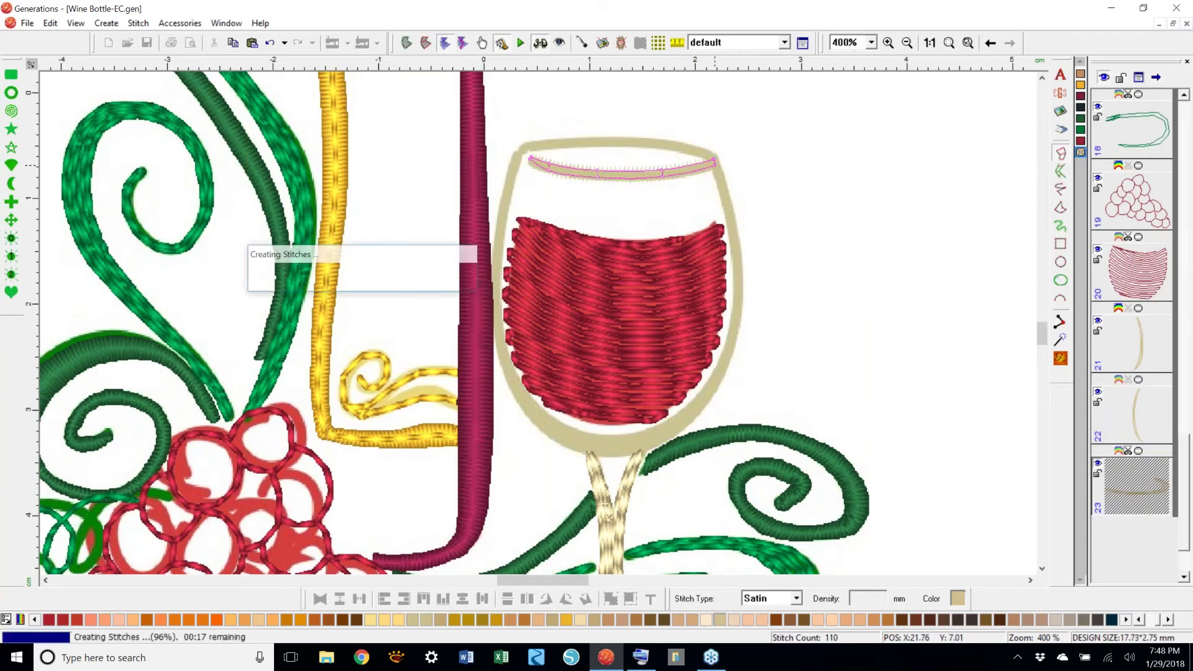
pyautogui.press('Escape')
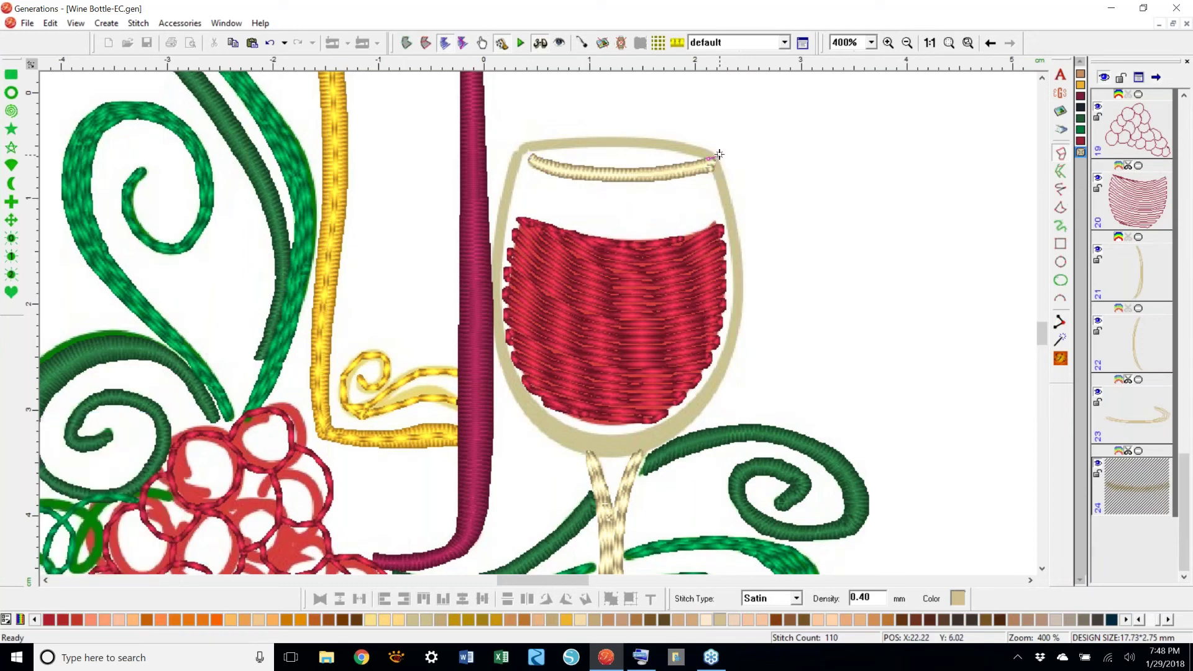
# - Trace the outline of the glass's bowl and back rim as a tan Satin column, about 24.4 by 31.2 mm
pyautogui.click(716, 156)
pyautogui.click(722, 177)
pyautogui.click(733, 225)
pyautogui.click(741, 286)
pyautogui.click(729, 359)
pyautogui.click(683, 411)
pyautogui.click(638, 443)
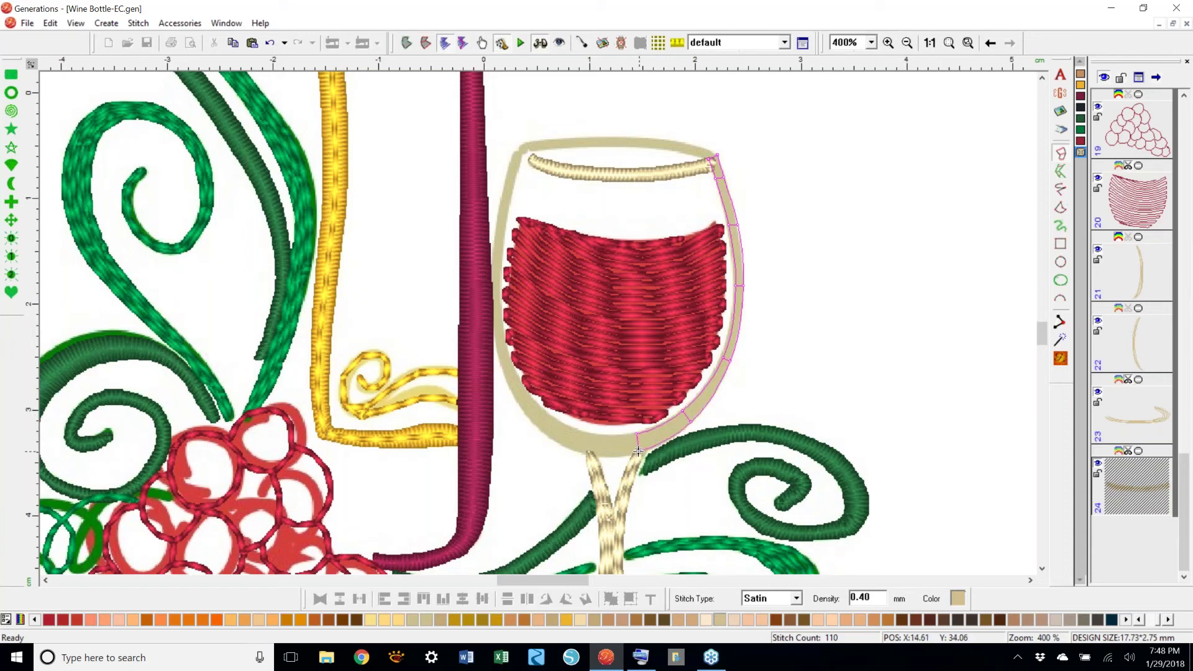
pyautogui.click(589, 437)
pyautogui.click(542, 409)
pyautogui.click(534, 423)
pyautogui.click(508, 370)
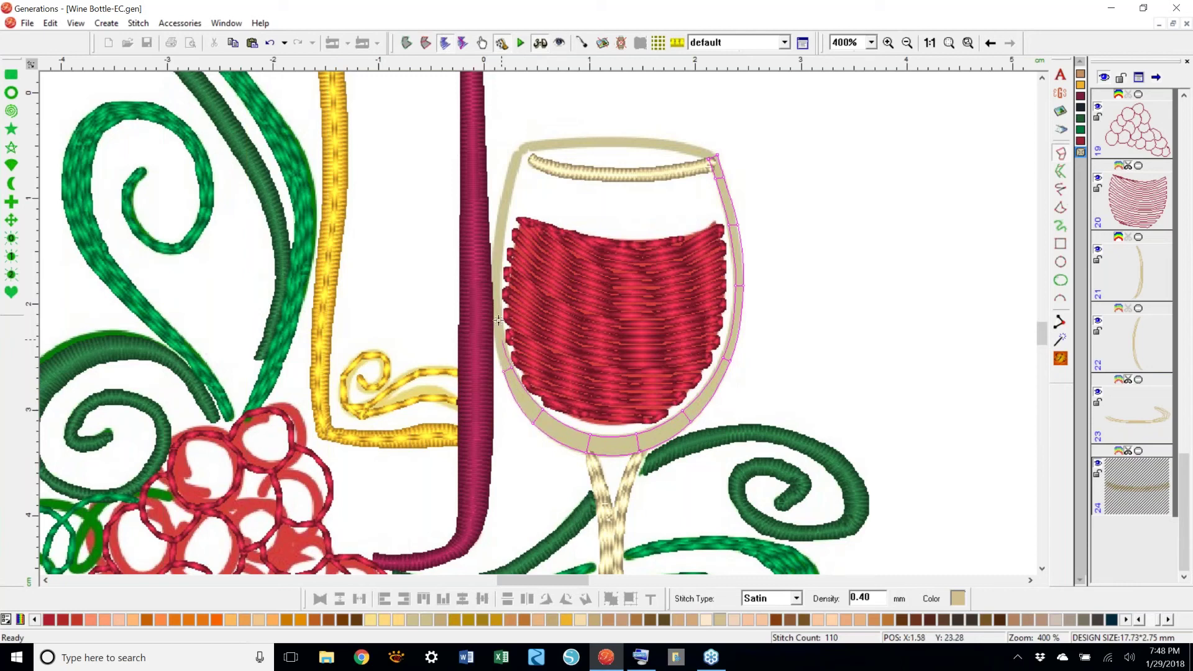
pyautogui.click(499, 302)
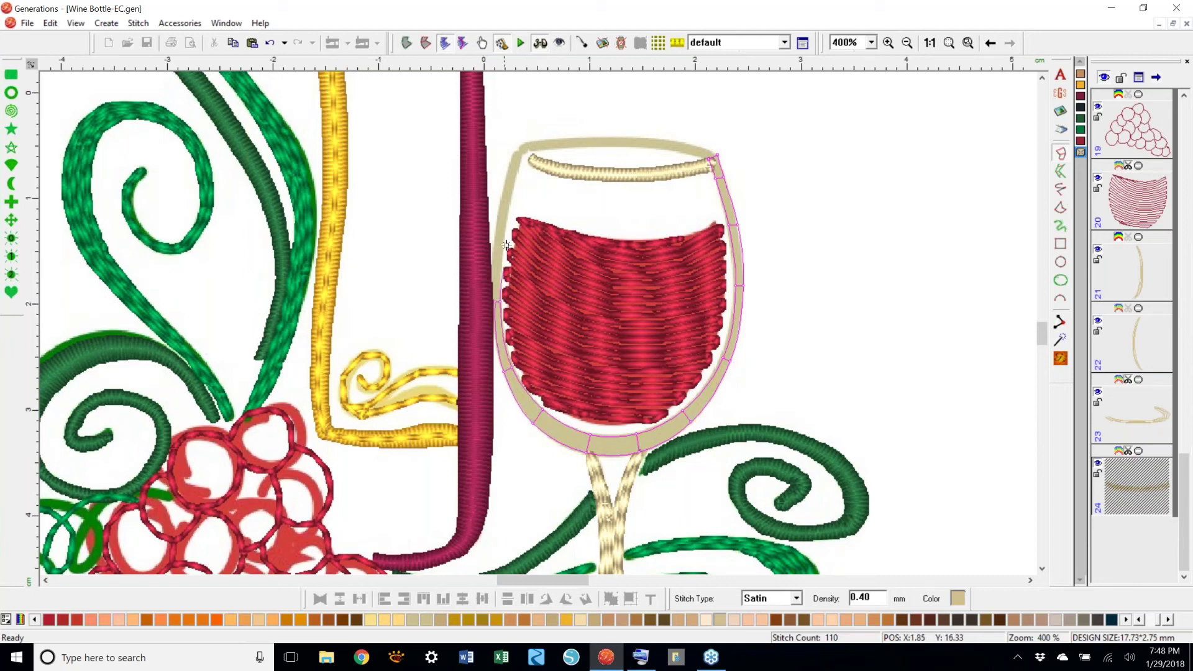
pyautogui.click(499, 213)
pyautogui.click(518, 147)
pyautogui.click(555, 140)
pyautogui.click(648, 140)
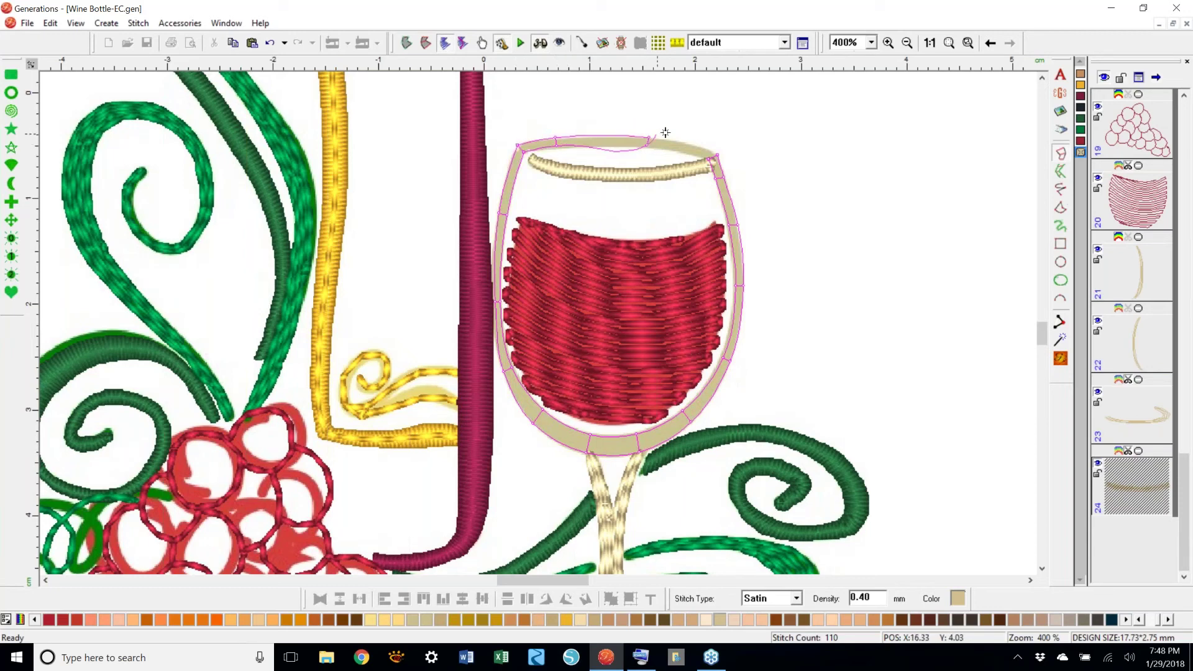
pyautogui.click(717, 151)
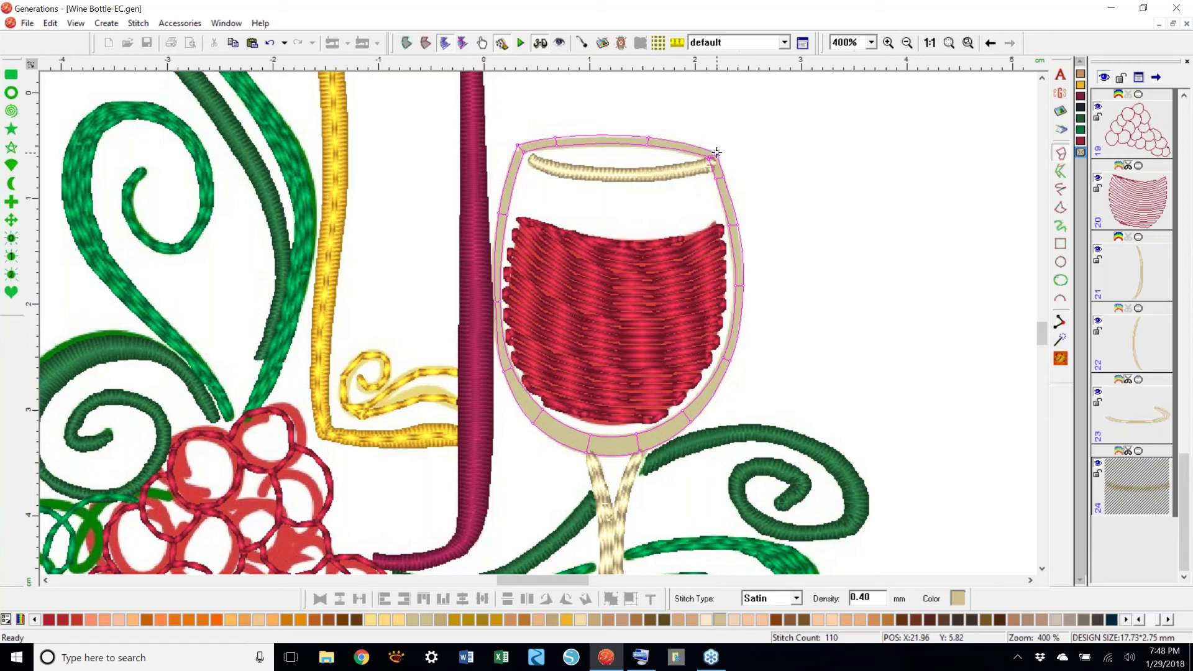
pyautogui.press('Return')
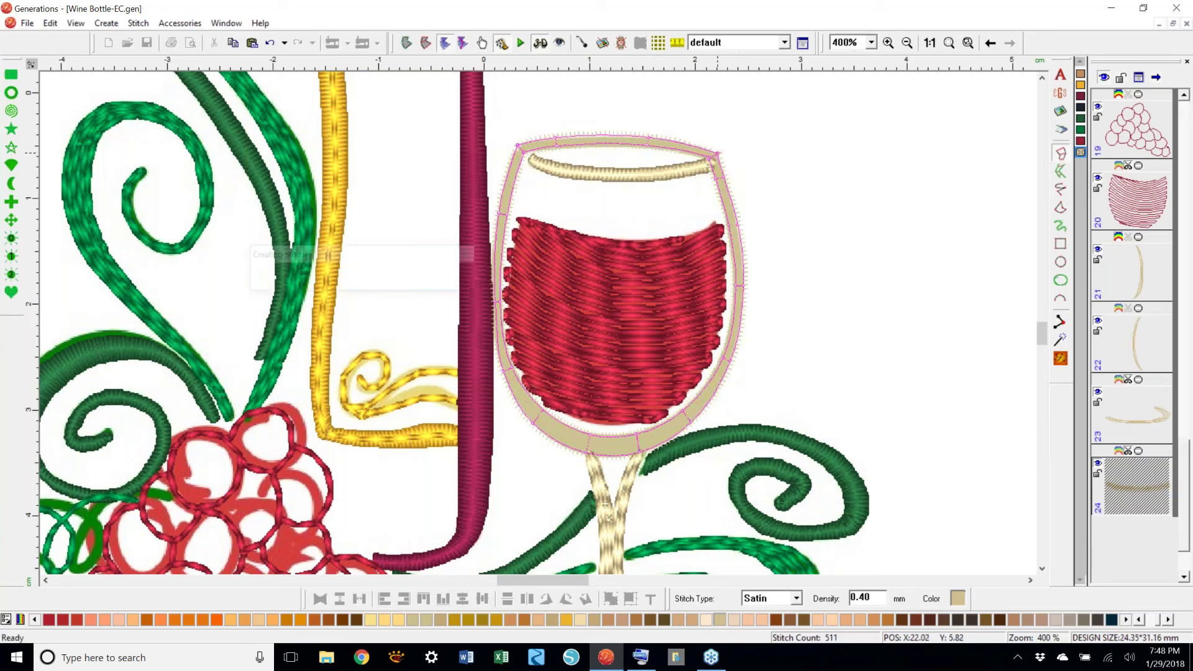
# - Trace tan Triple Run freehand lines over the bowl outline, about 22.9 by 29.3 mm, and the rim's front curve, about 18 by 2 mm
pyautogui.click(950, 43)
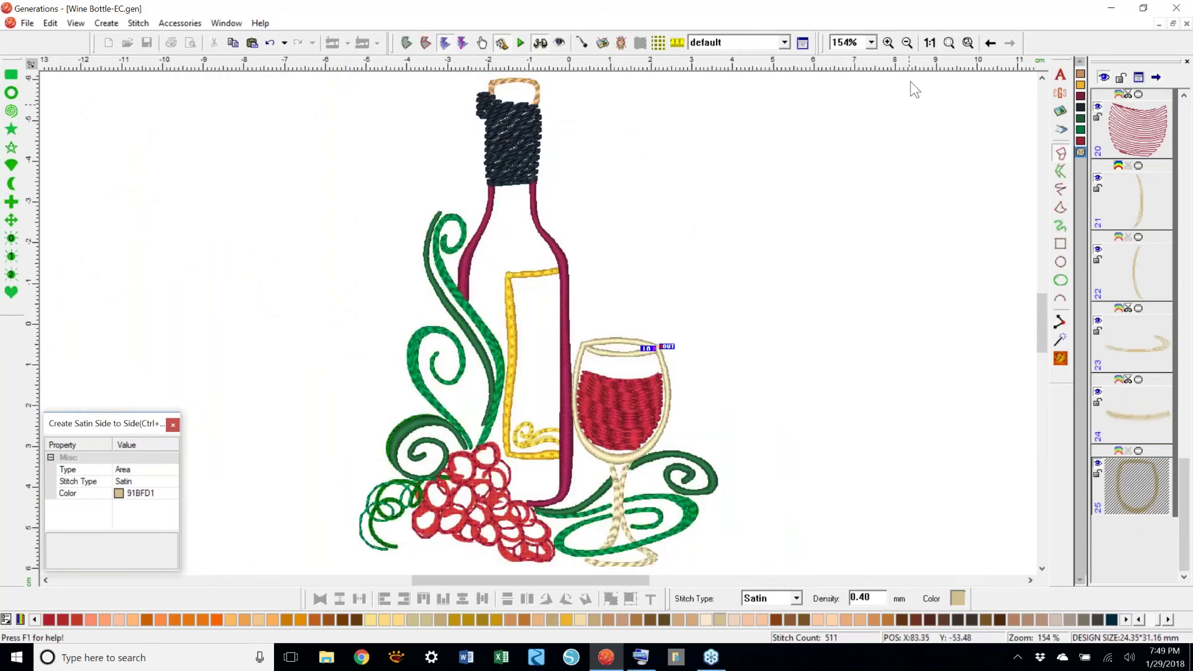
pyautogui.click(872, 43)
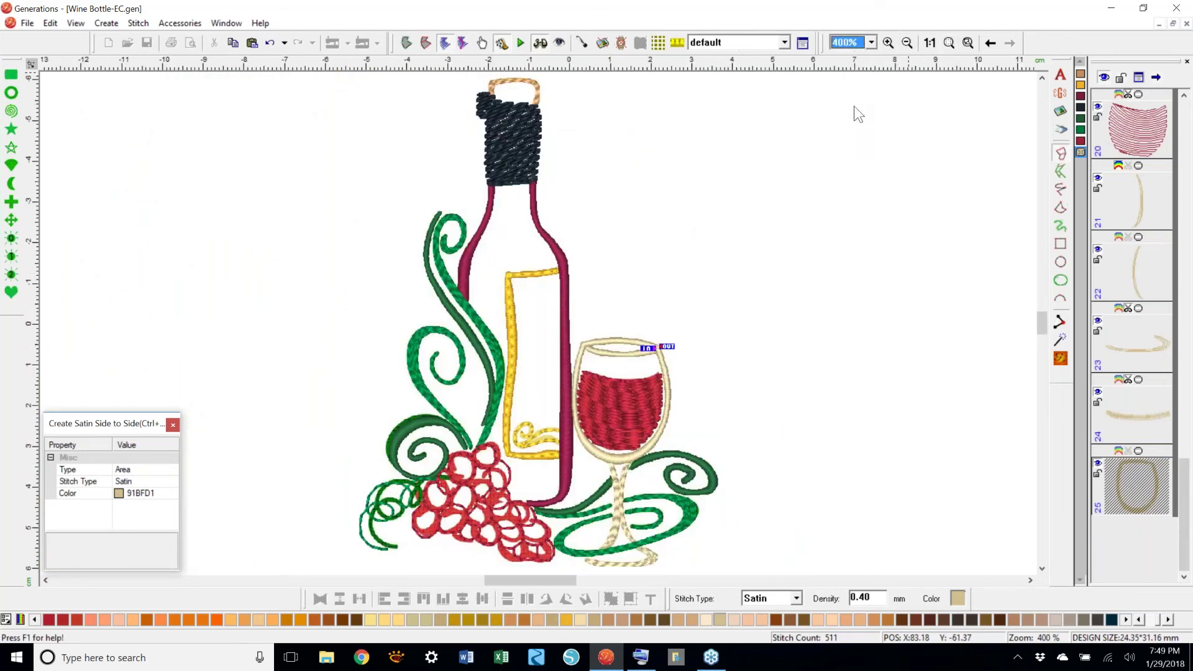
pyautogui.scroll(2, 854, 106)
pyautogui.moveTo(1042, 322); pyautogui.dragTo(1042, 338)
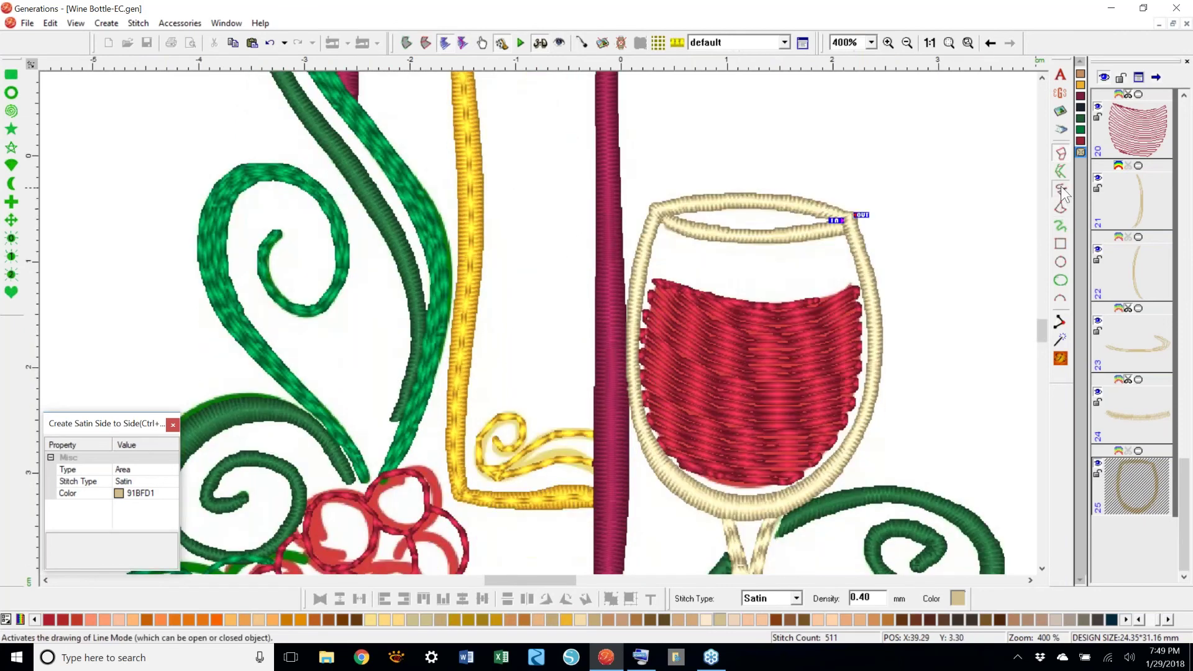
pyautogui.click(1061, 190)
pyautogui.moveTo(849, 216)
pyautogui.mouseDown()
pyautogui.moveTo(877, 355)
pyautogui.moveTo(850, 444)
pyautogui.moveTo(804, 490)
pyautogui.moveTo(731, 506)
pyautogui.moveTo(675, 480)
pyautogui.moveTo(638, 414)
pyautogui.moveTo(631, 337)
pyautogui.moveTo(657, 210)
pyautogui.moveTo(737, 195)
pyautogui.moveTo(852, 215)
pyautogui.mouseUp()
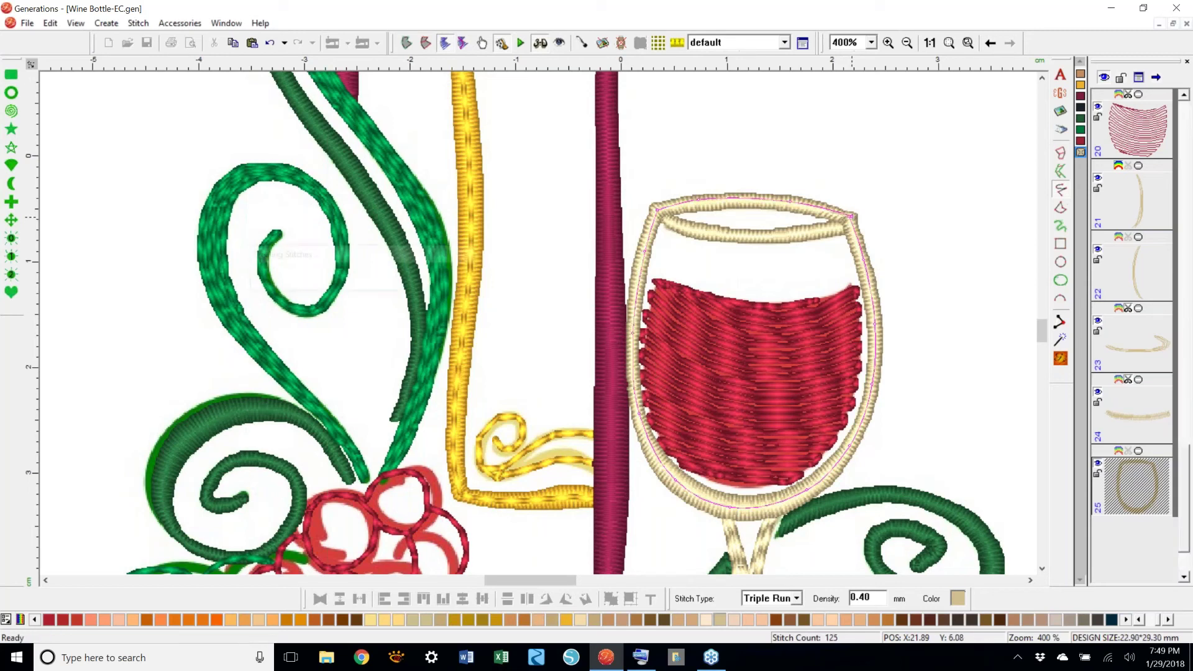
pyautogui.moveTo(849, 219)
pyautogui.mouseDown()
pyautogui.moveTo(742, 235)
pyautogui.moveTo(663, 214)
pyautogui.mouseUp()
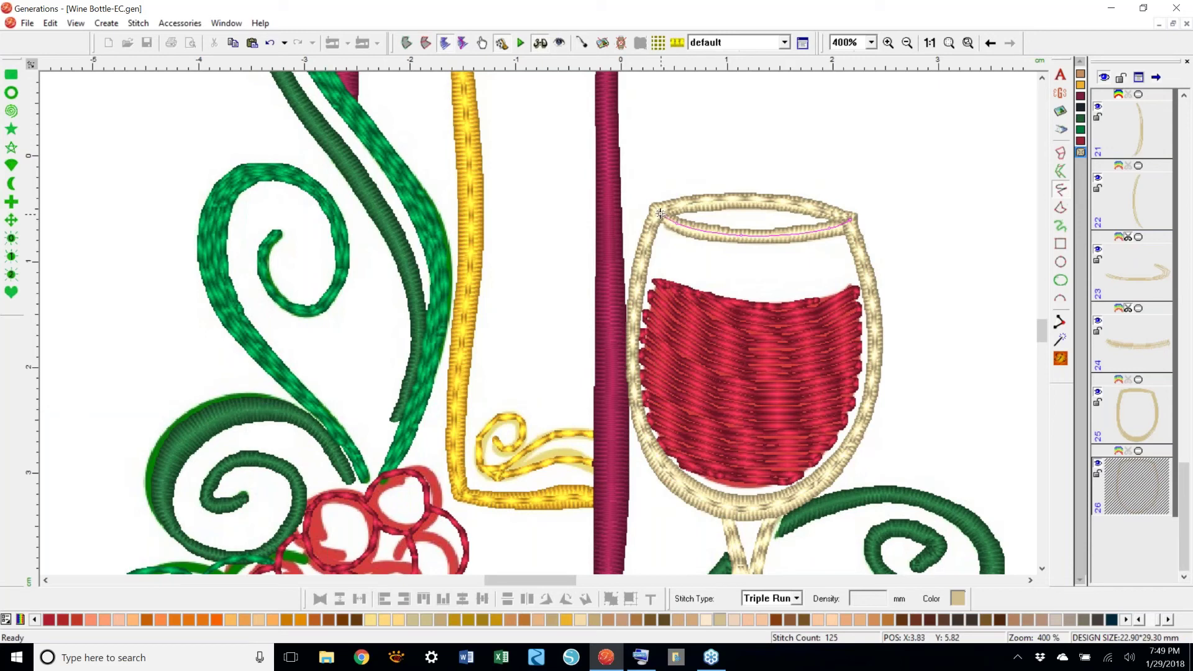
pyautogui.click(950, 43)
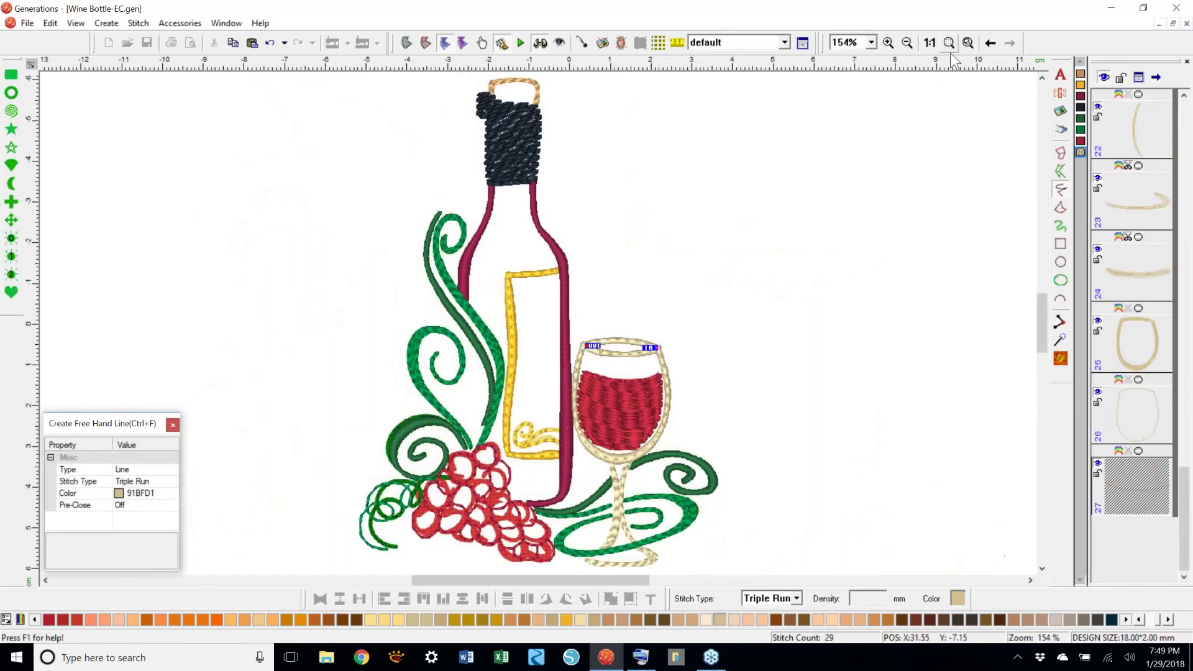
pyautogui.scroll(1, 950, 53)
# - Generate the stitches, hide the background artwork and deselect the rim line to show the whole design
pyautogui.click(1061, 359)
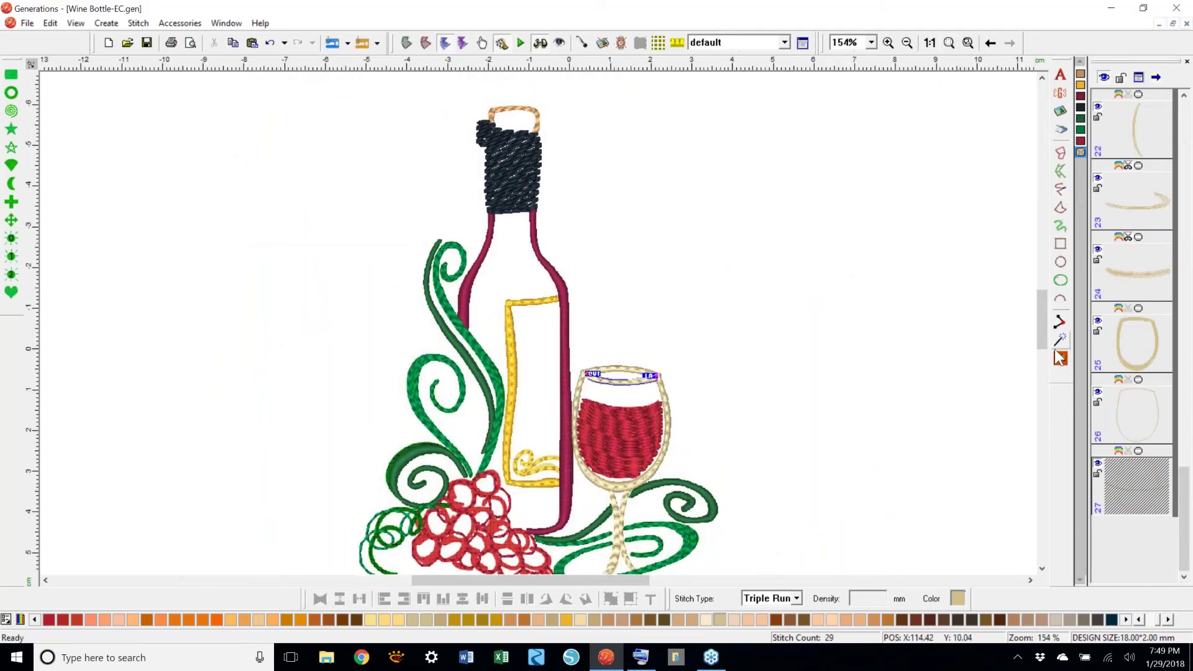
pyautogui.scroll(-1, 1045, 329)
pyautogui.scroll(-1, 1045, 333)
pyautogui.click(603, 44)
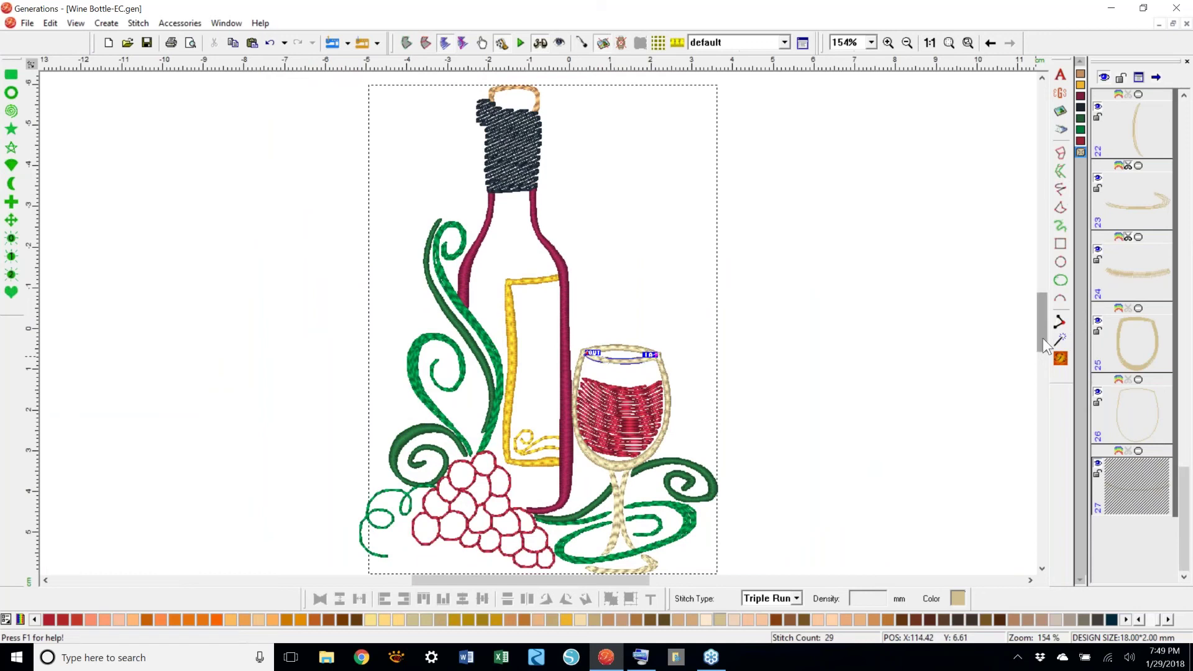
pyautogui.scroll(-1, 1043, 338)
pyautogui.click(972, 360)
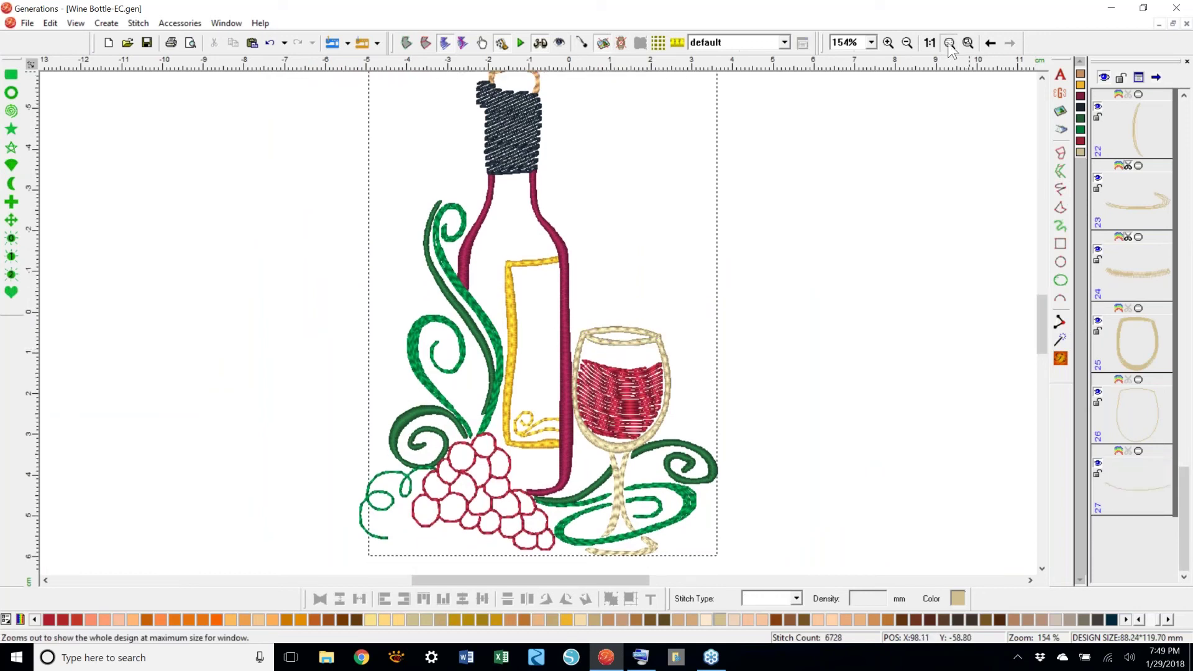
pyautogui.click(949, 43)
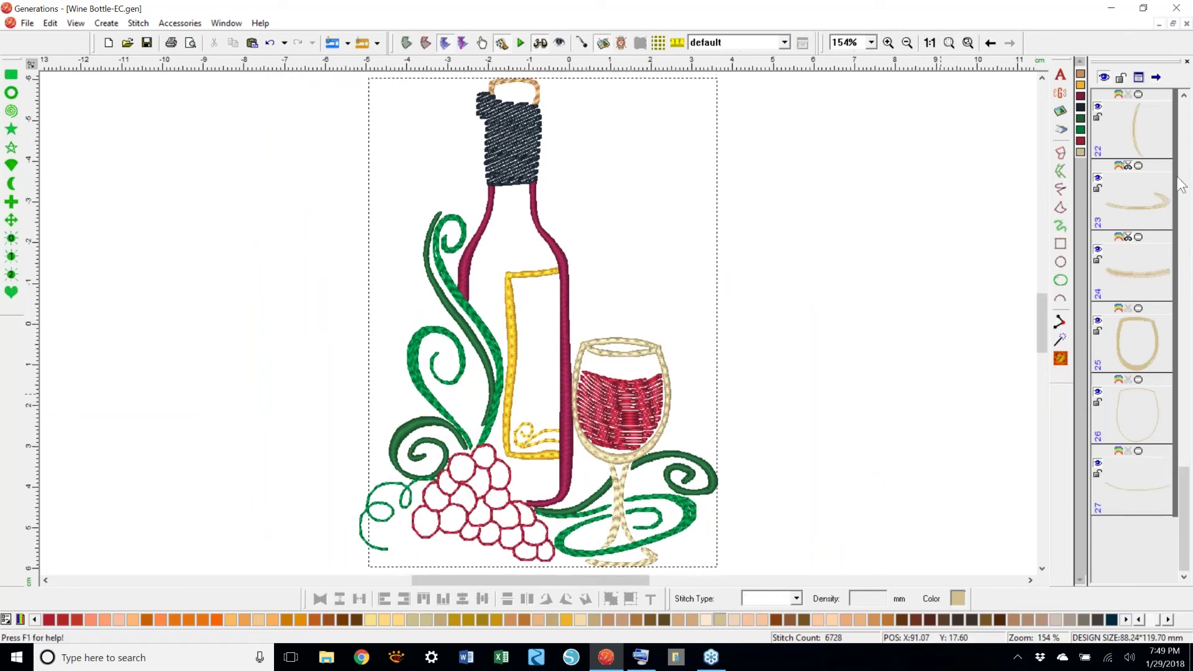
# - Save the finished wine bottle design
pyautogui.scroll(-1, 1169, 299)
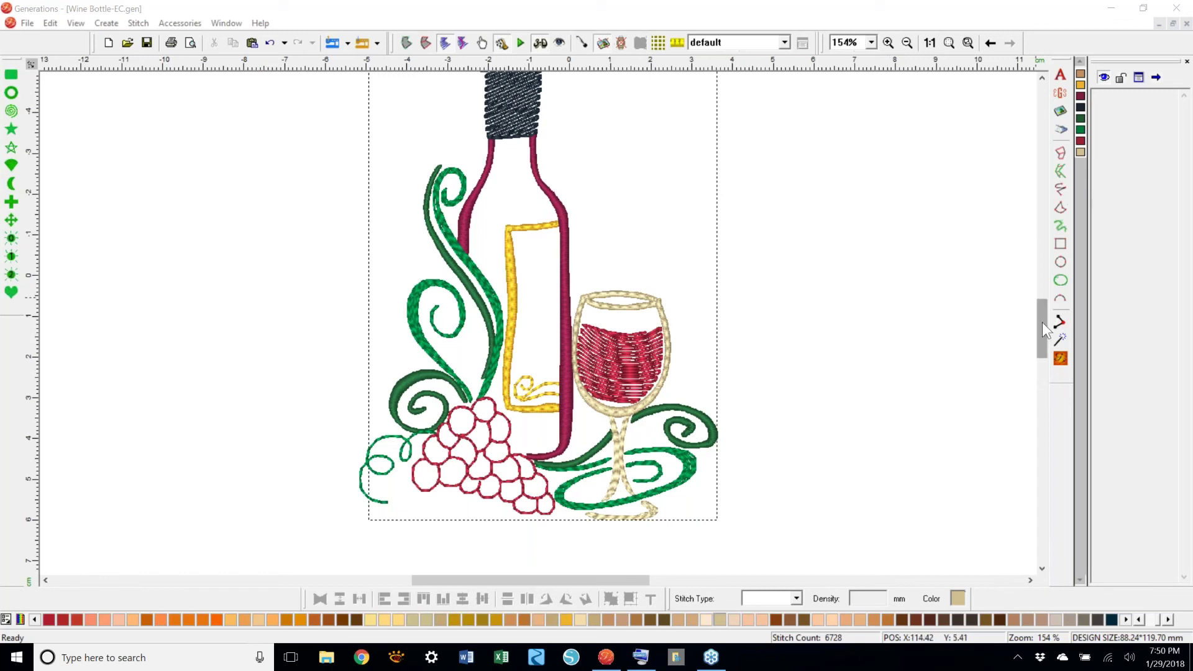
pyautogui.scroll(1, 1042, 322)
pyautogui.click(147, 42)
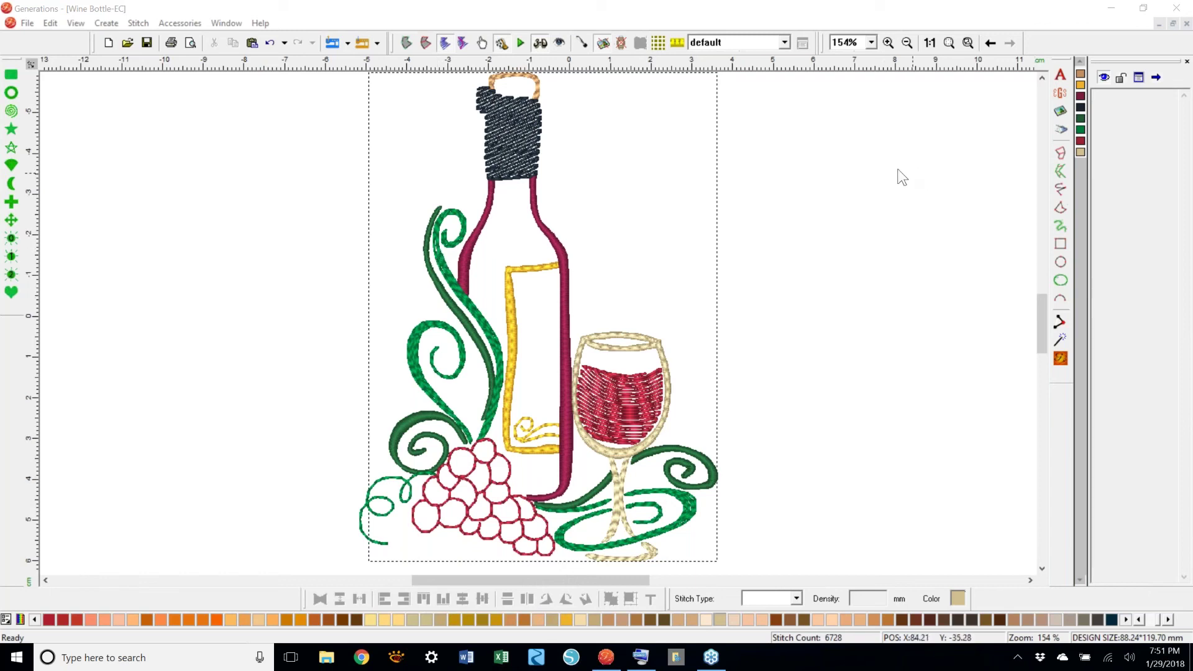
# - Open the bright green curled vine beside the bottle's neck for outline point editing at 400% zoom
pyautogui.click(872, 42)
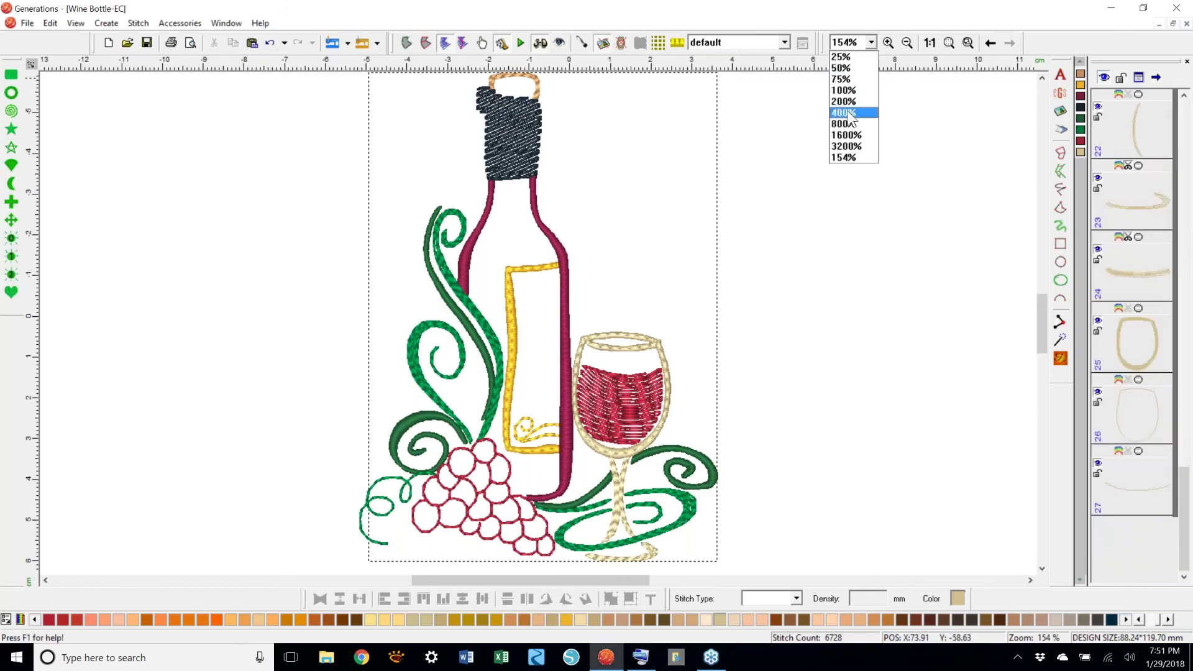
pyautogui.click(844, 112)
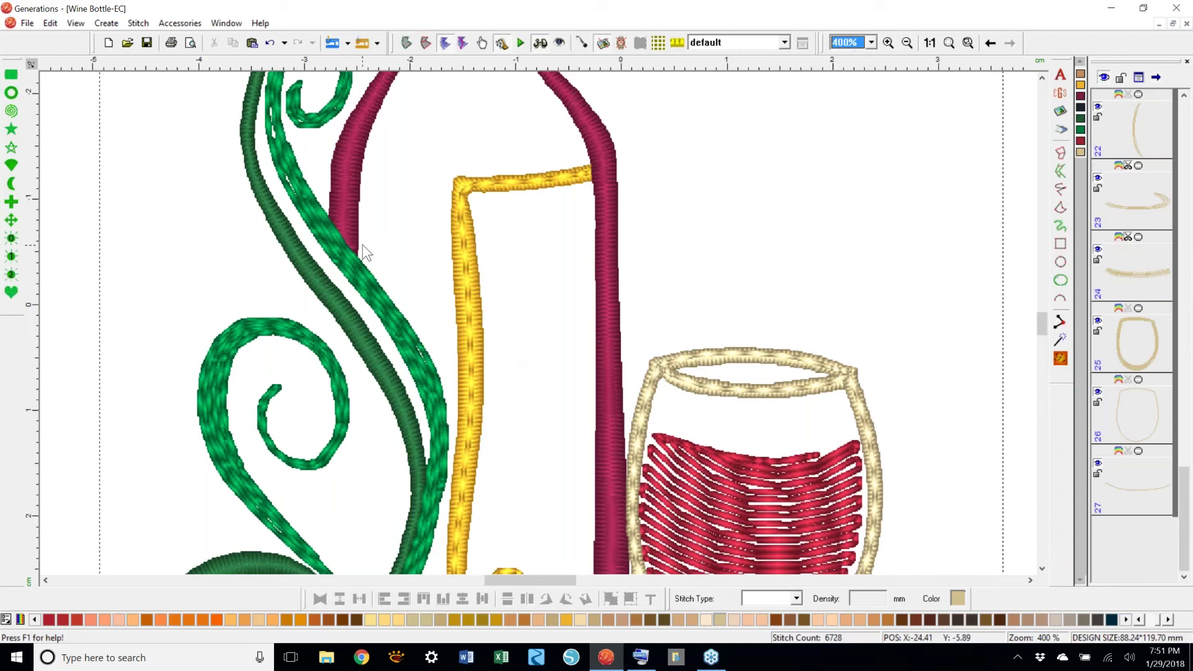
pyautogui.press('n')
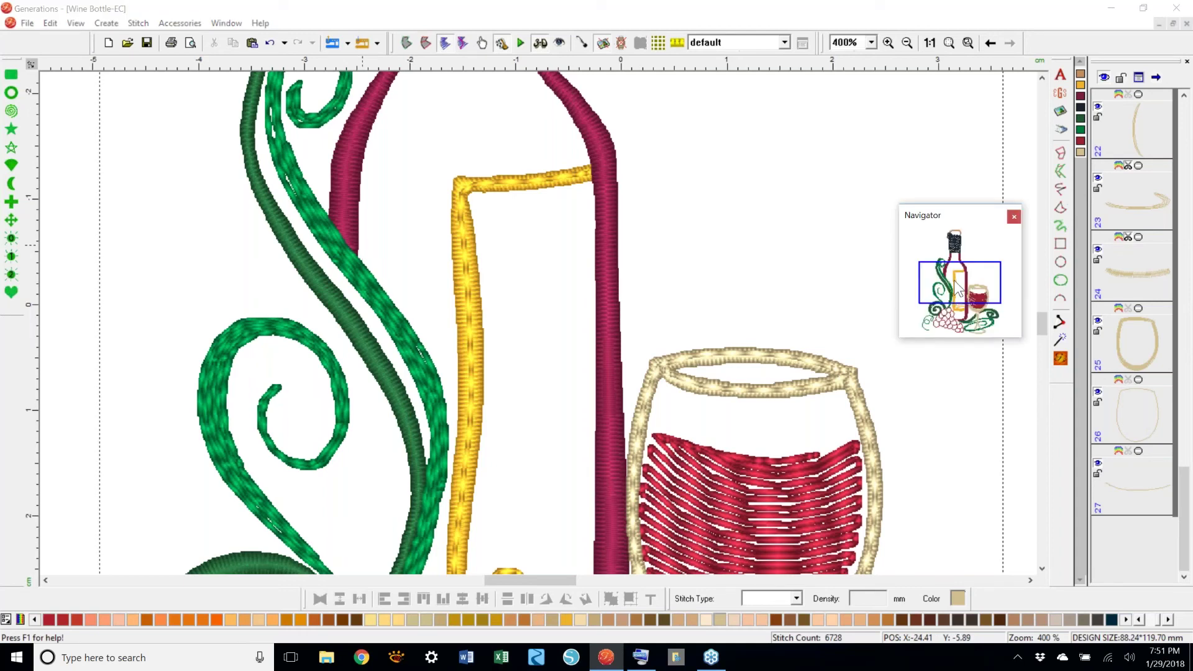
pyautogui.moveTo(957, 288); pyautogui.dragTo(948, 270)
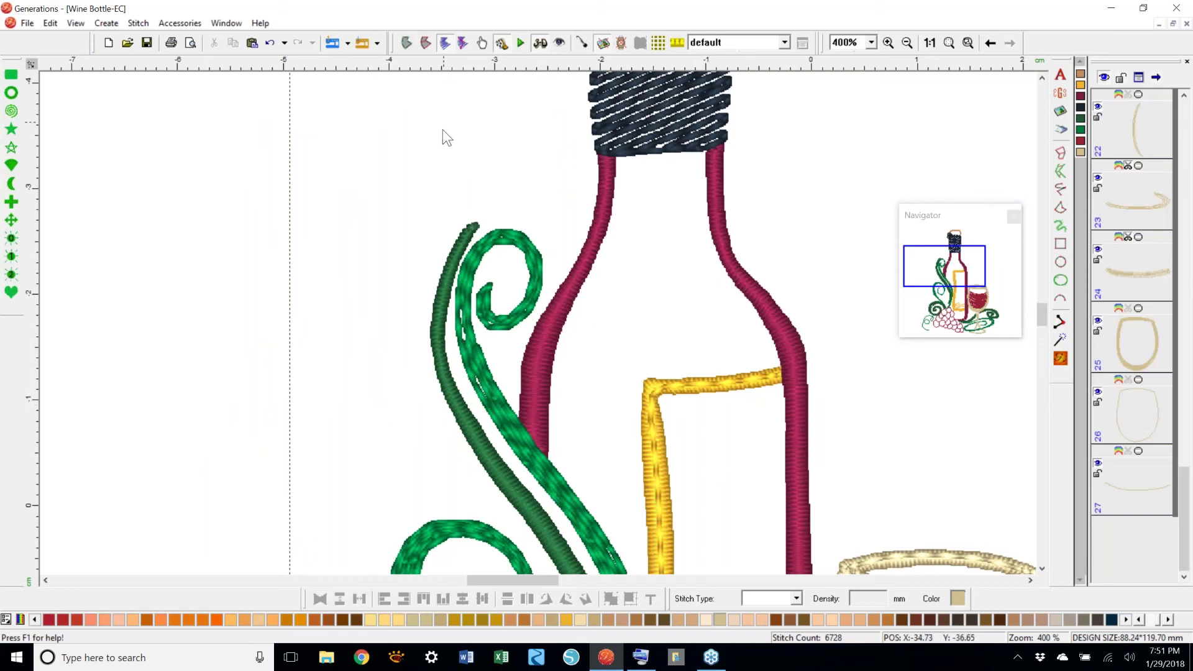
pyautogui.click(474, 263)
pyautogui.click(407, 43)
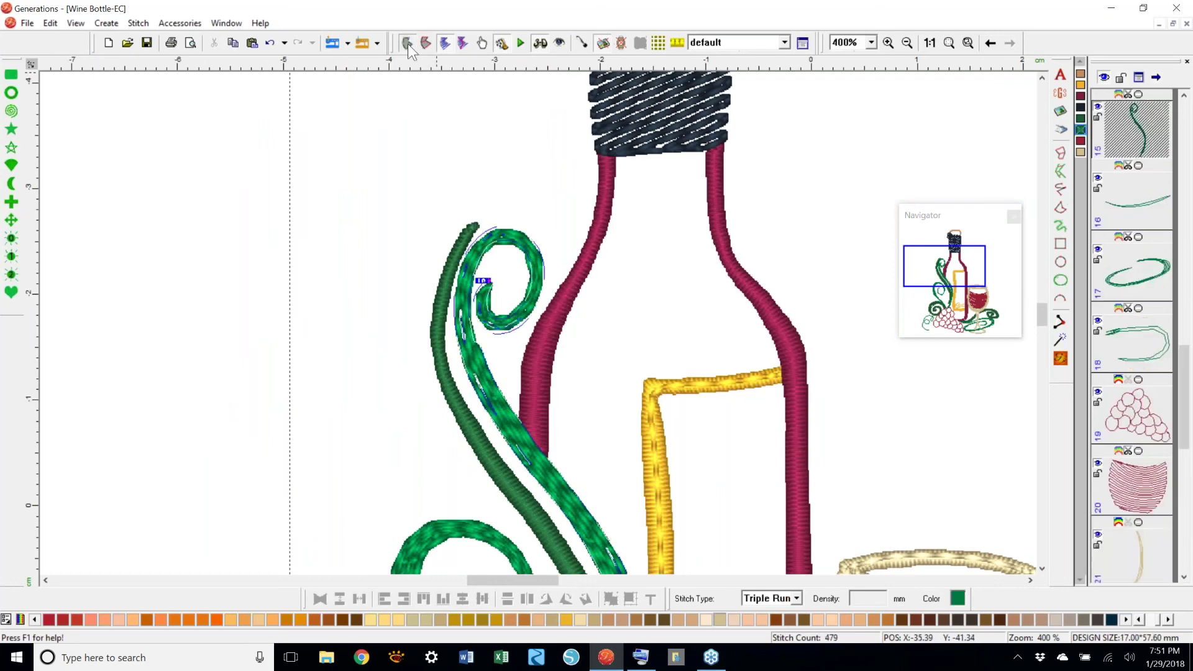
pyautogui.rightClick(466, 322)
pyautogui.click(523, 332)
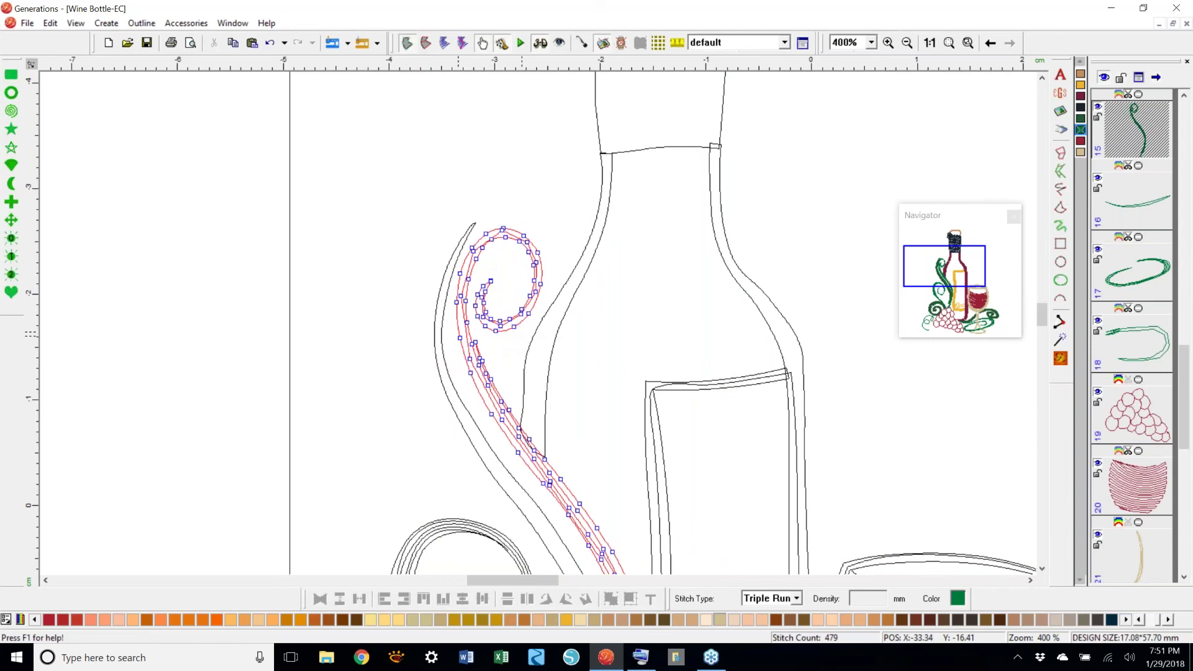
# - Reposition the outline points on the vine's upper curl and just below it, and regenerate the stitches
pyautogui.moveTo(461, 316); pyautogui.dragTo(459, 296)
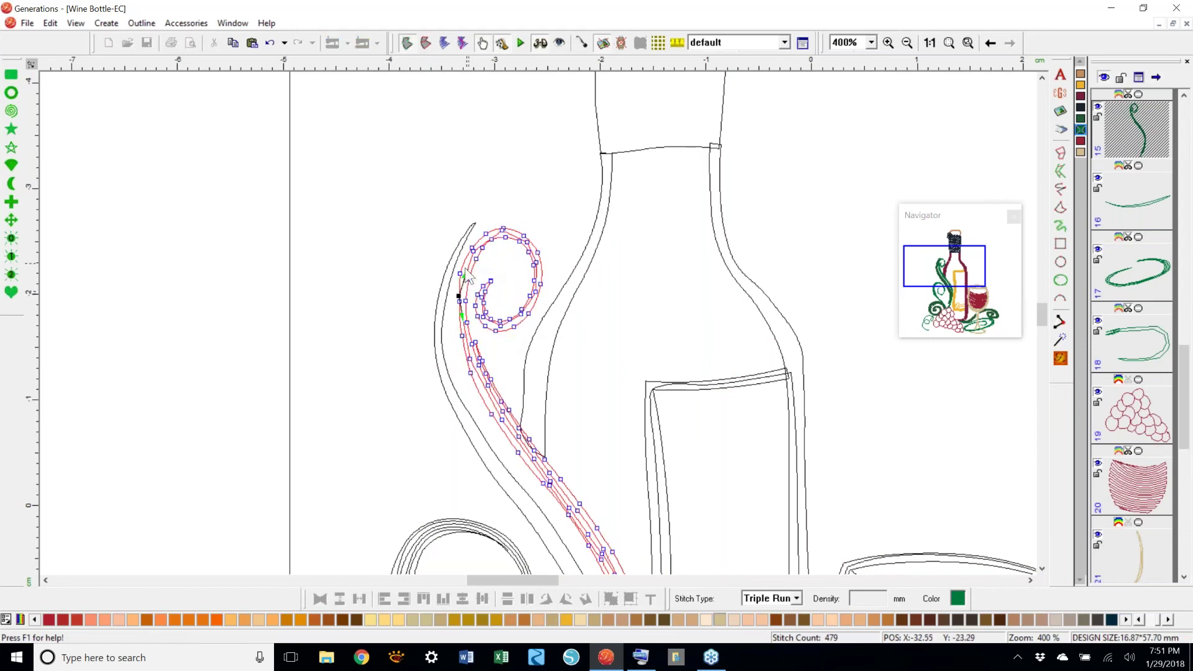
pyautogui.moveTo(466, 302); pyautogui.dragTo(457, 302)
pyautogui.click(484, 391)
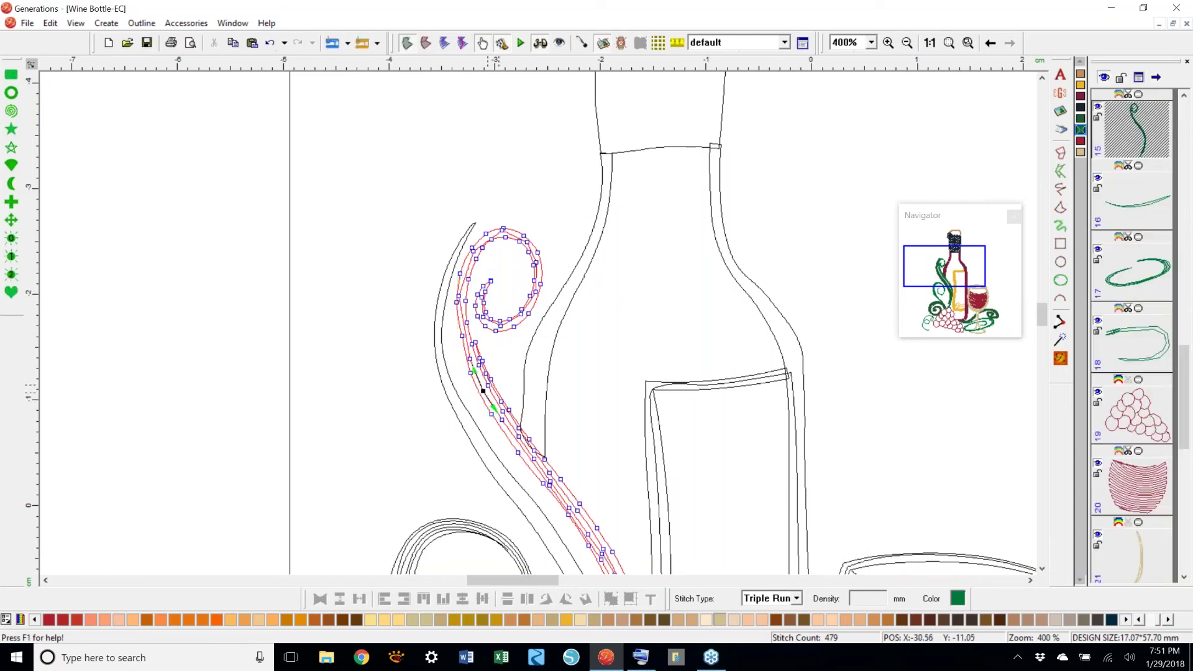
pyautogui.moveTo(486, 393); pyautogui.dragTo(489, 389)
pyautogui.click(517, 321)
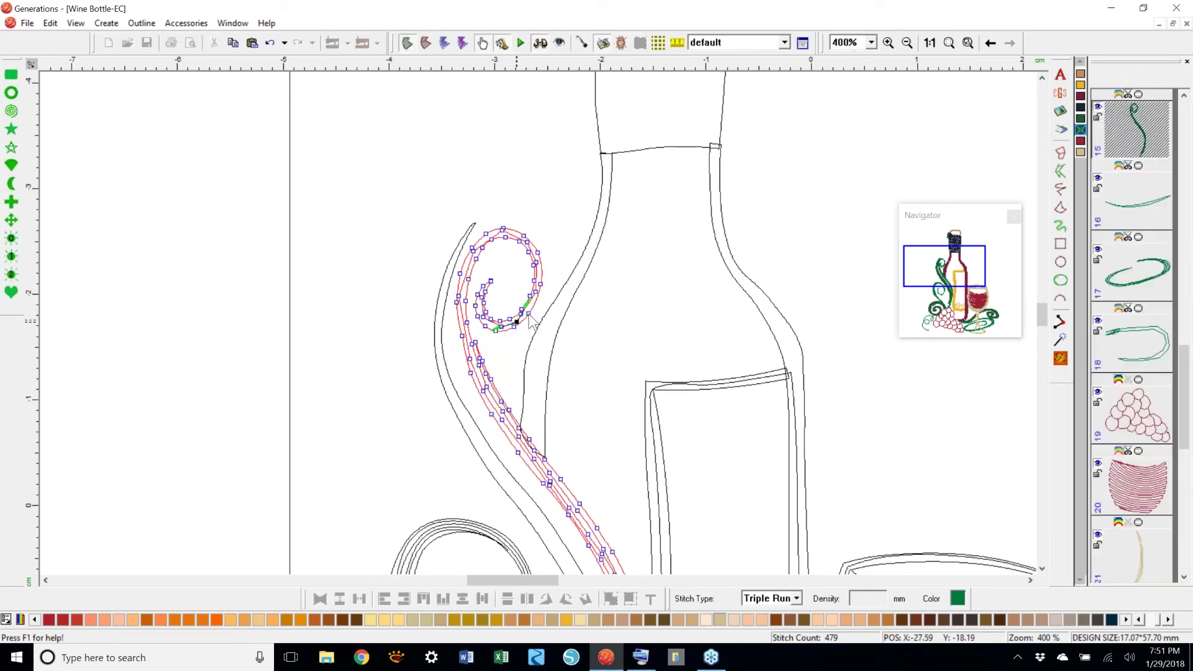
pyautogui.click(1061, 357)
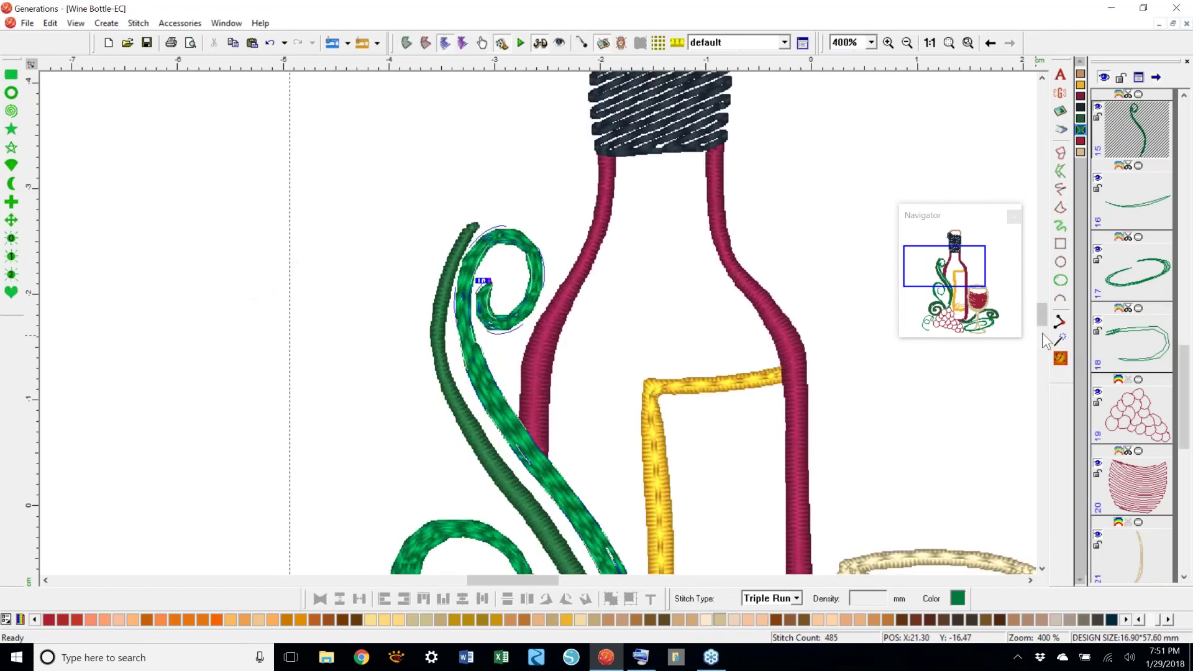
# - Reopen the bright green vine's outline points at 800% zoom where it meets the lower end of the bottle's shoulder line
pyautogui.moveTo(1041, 319); pyautogui.dragTo(1042, 322)
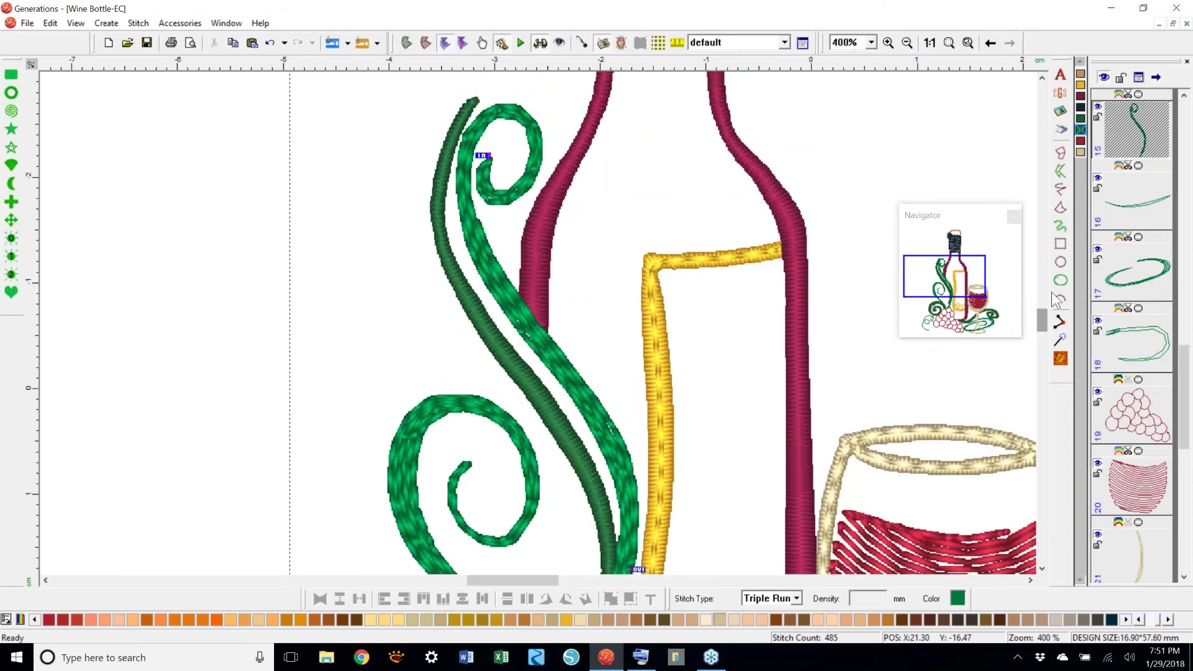
pyautogui.click(871, 43)
pyautogui.click(852, 123)
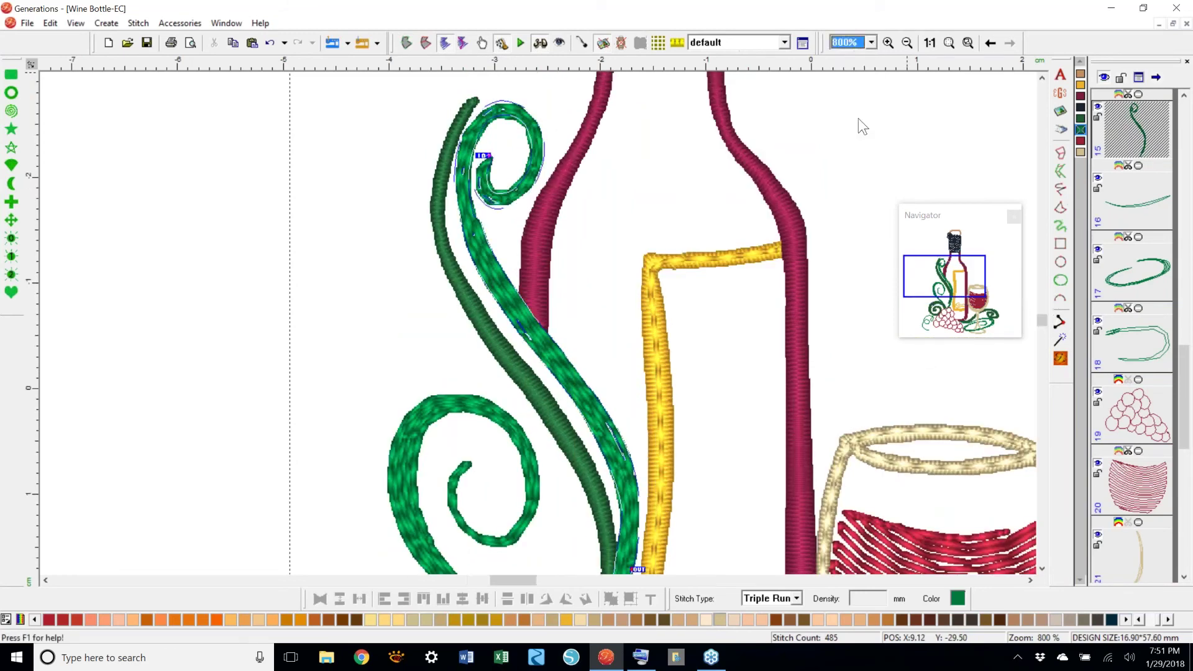
pyautogui.click(407, 44)
pyautogui.click(517, 324)
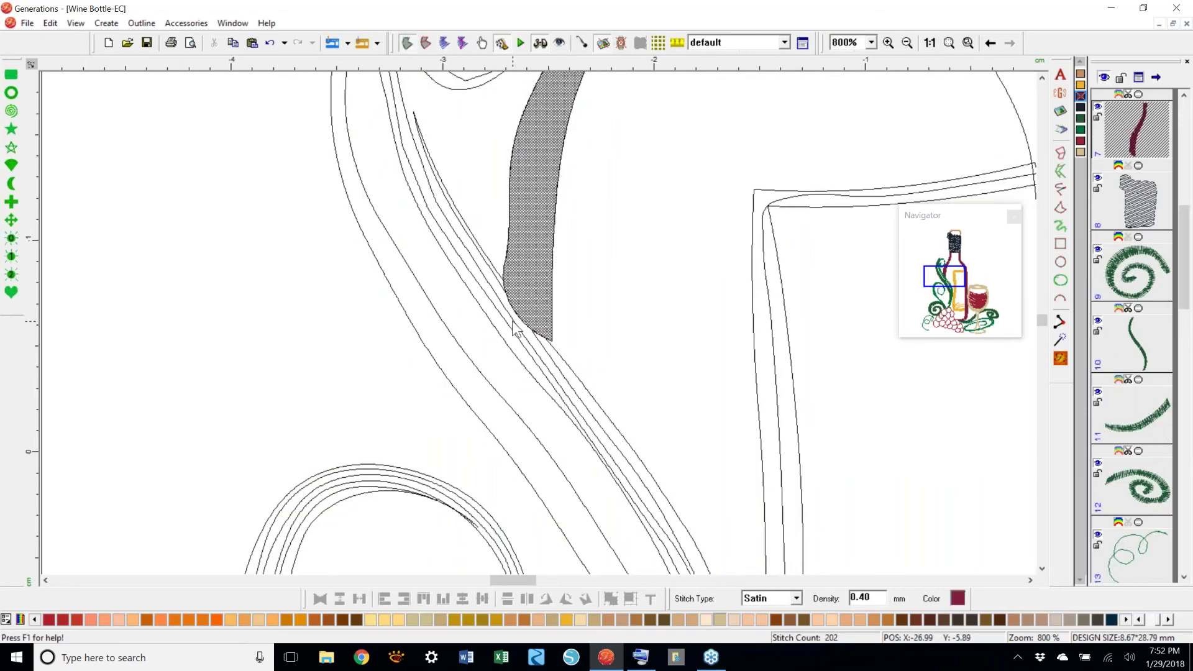
pyautogui.click(517, 325)
pyautogui.rightClick(516, 322)
pyautogui.click(555, 330)
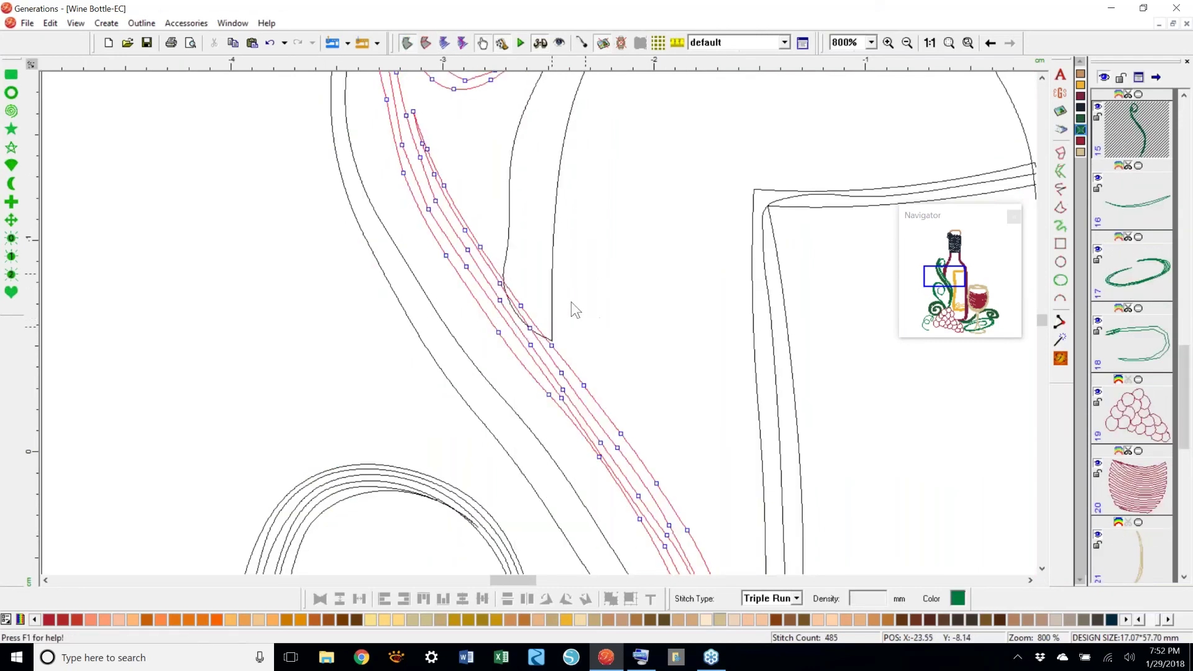
# - Even out the bright green vine's outline points beside the lower end of the bottle's shoulder line
pyautogui.click(512, 337)
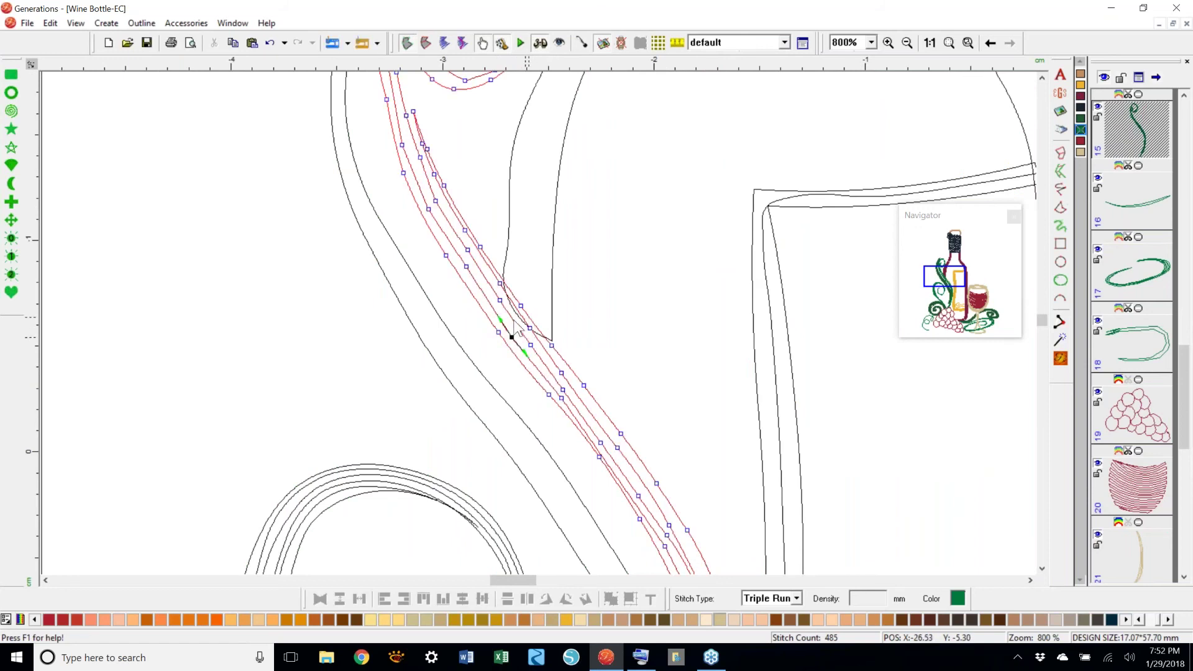
pyautogui.click(499, 303)
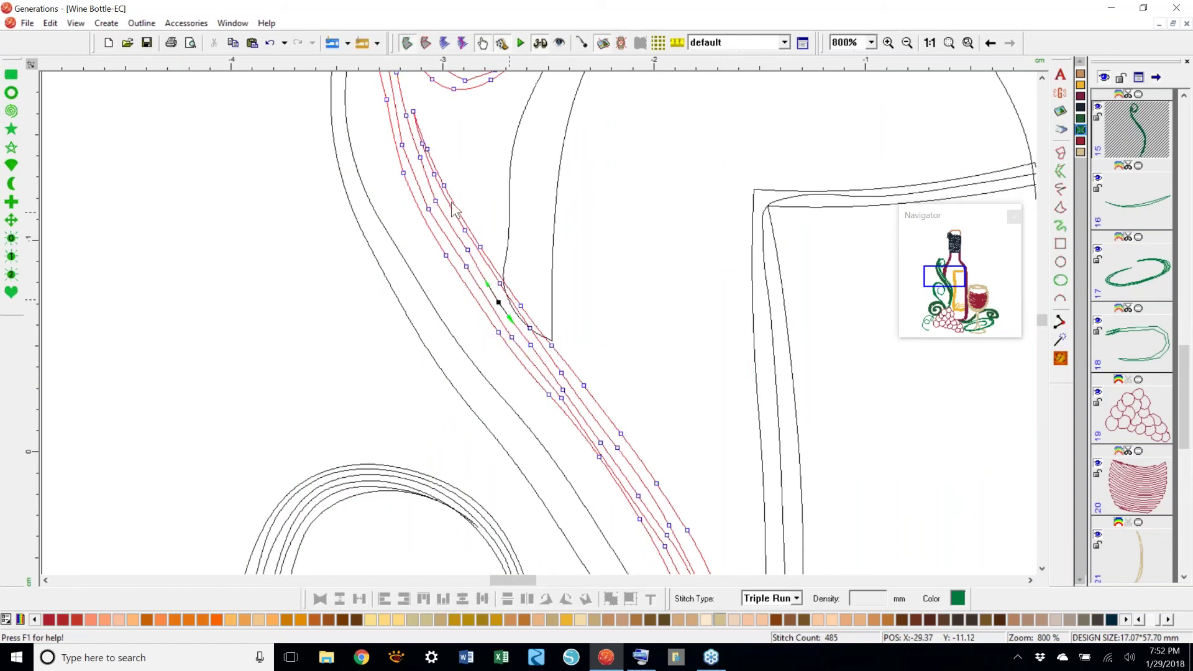
pyautogui.click(443, 195)
pyautogui.click(465, 231)
pyautogui.click(500, 284)
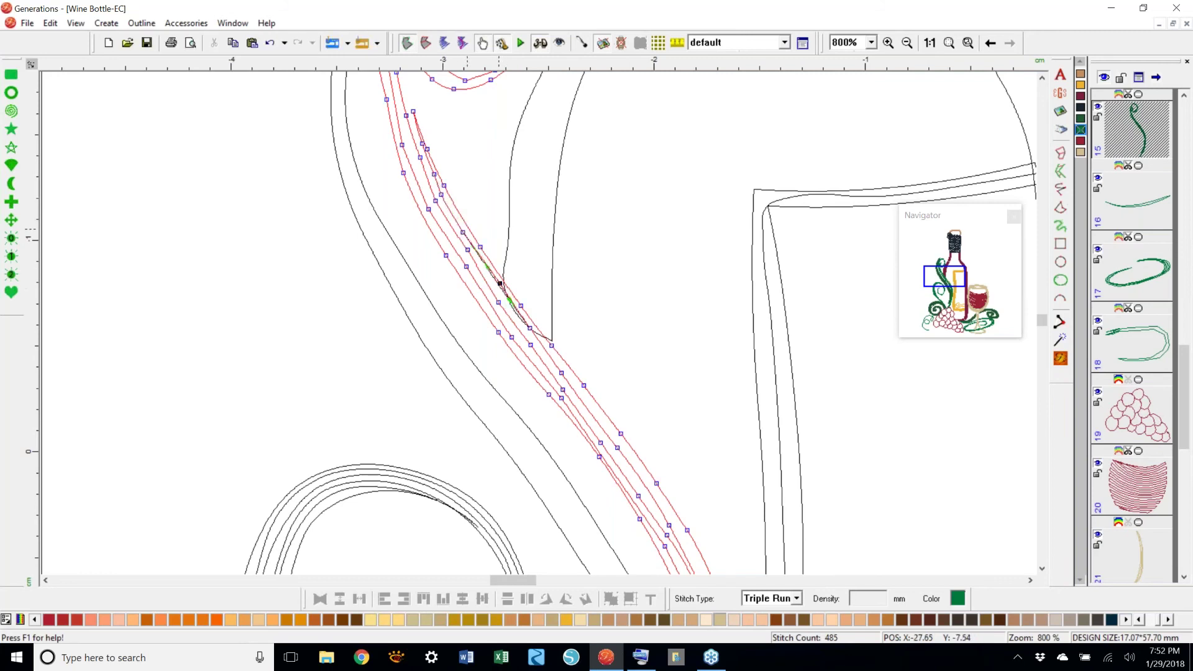
pyautogui.moveTo(500, 284); pyautogui.dragTo(497, 287)
pyautogui.click(529, 328)
# - Shift the points on the vine's right edge slightly inward, from just below the shoulder line downward
pyautogui.click(584, 386)
pyautogui.moveTo(584, 386); pyautogui.dragTo(582, 389)
pyautogui.click(621, 434)
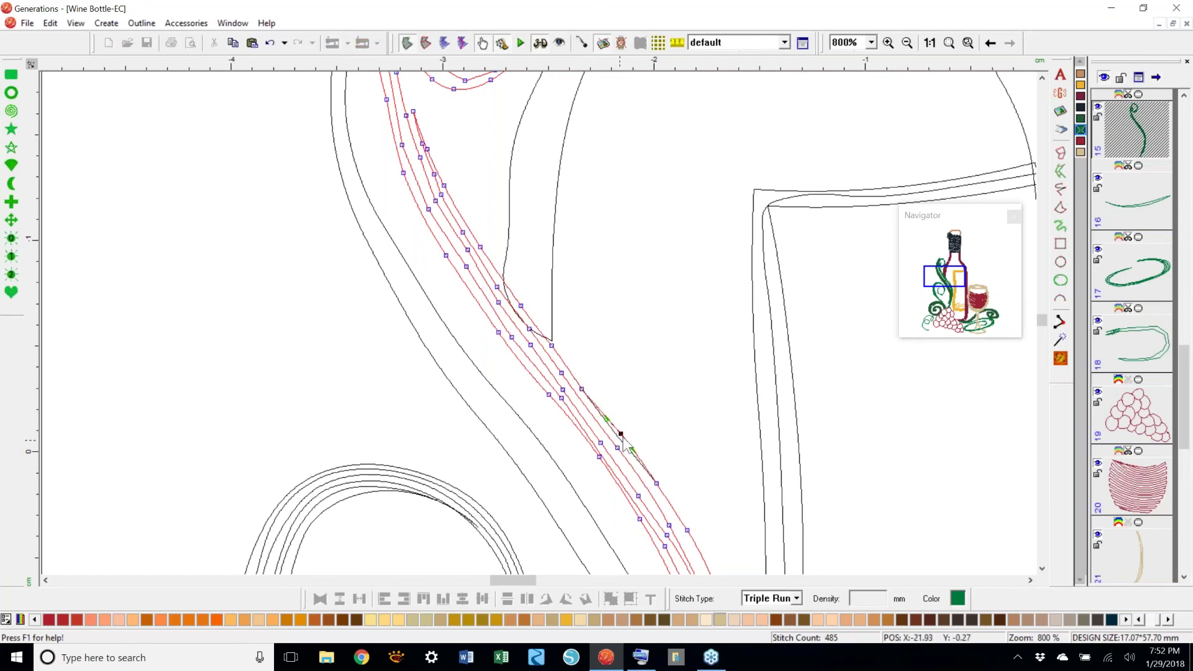
pyautogui.click(656, 483)
pyautogui.moveTo(656, 483); pyautogui.dragTo(654, 486)
pyautogui.click(687, 530)
pyautogui.moveTo(686, 530); pyautogui.dragTo(684, 533)
# - Reposition the outline points around the vine's lower bend beside the label frame and regenerate its stitches
pyautogui.moveTo(1043, 323); pyautogui.dragTo(1044, 338)
pyautogui.click(699, 403)
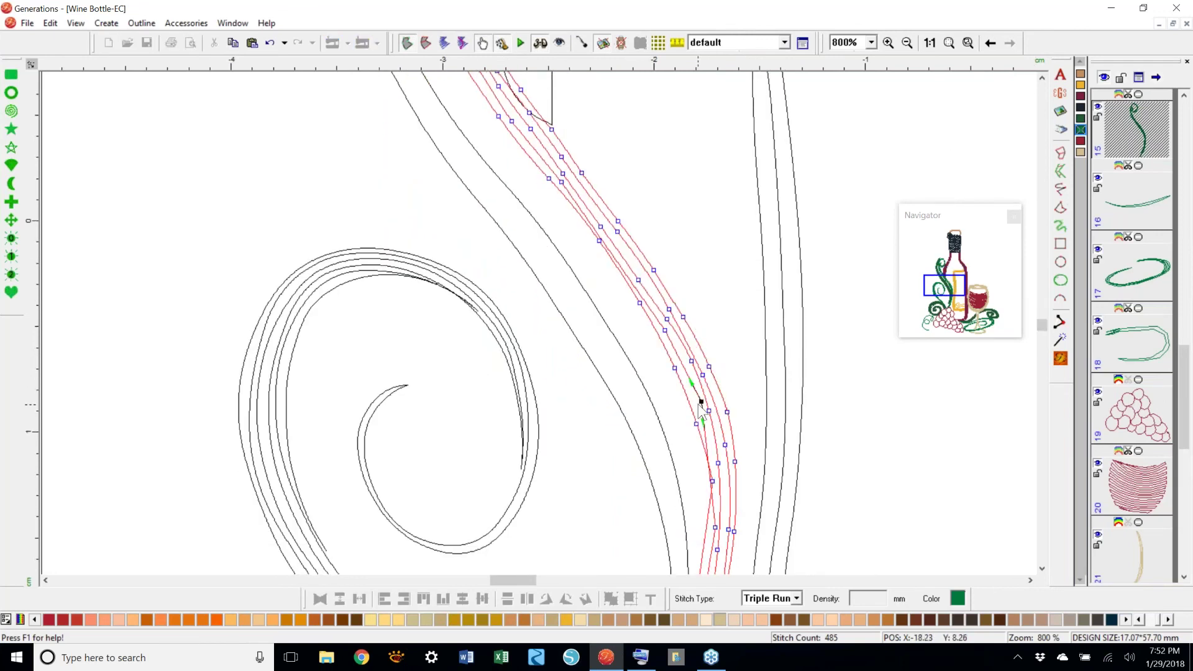
pyautogui.click(712, 483)
pyautogui.click(705, 524)
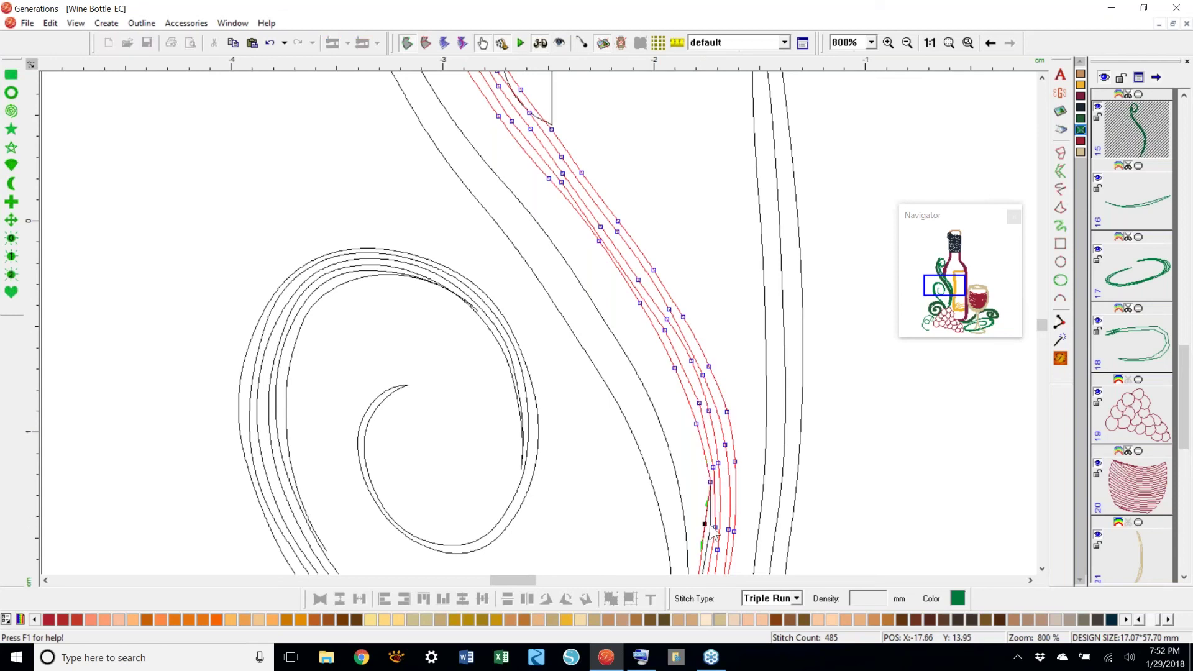
pyautogui.click(721, 465)
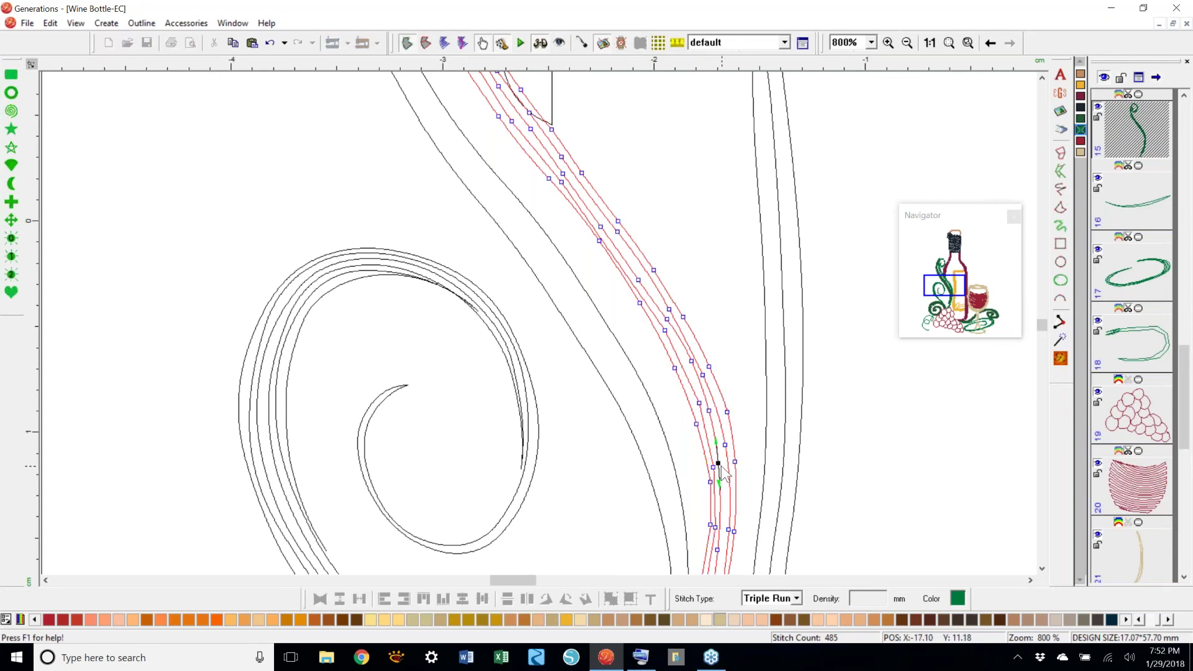
pyautogui.click(1062, 361)
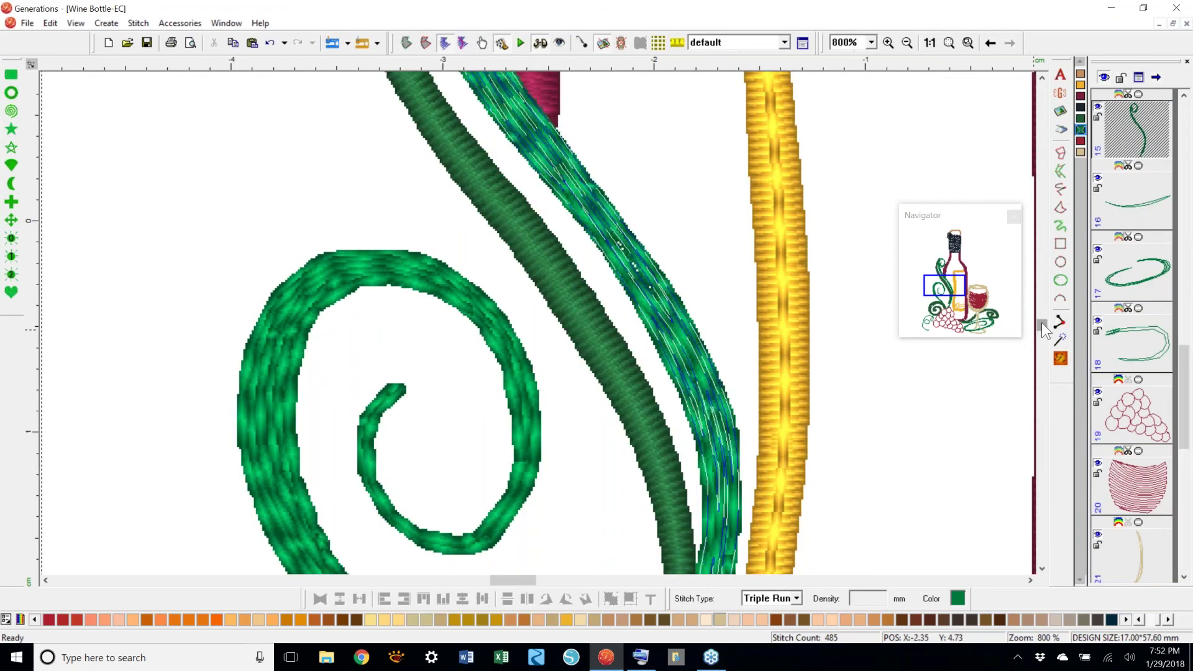
# - Open the large bright green spiral vine for outline point editing and smooth the left edge of its stem
pyautogui.moveTo(1042, 324); pyautogui.dragTo(1045, 343)
pyautogui.click(407, 43)
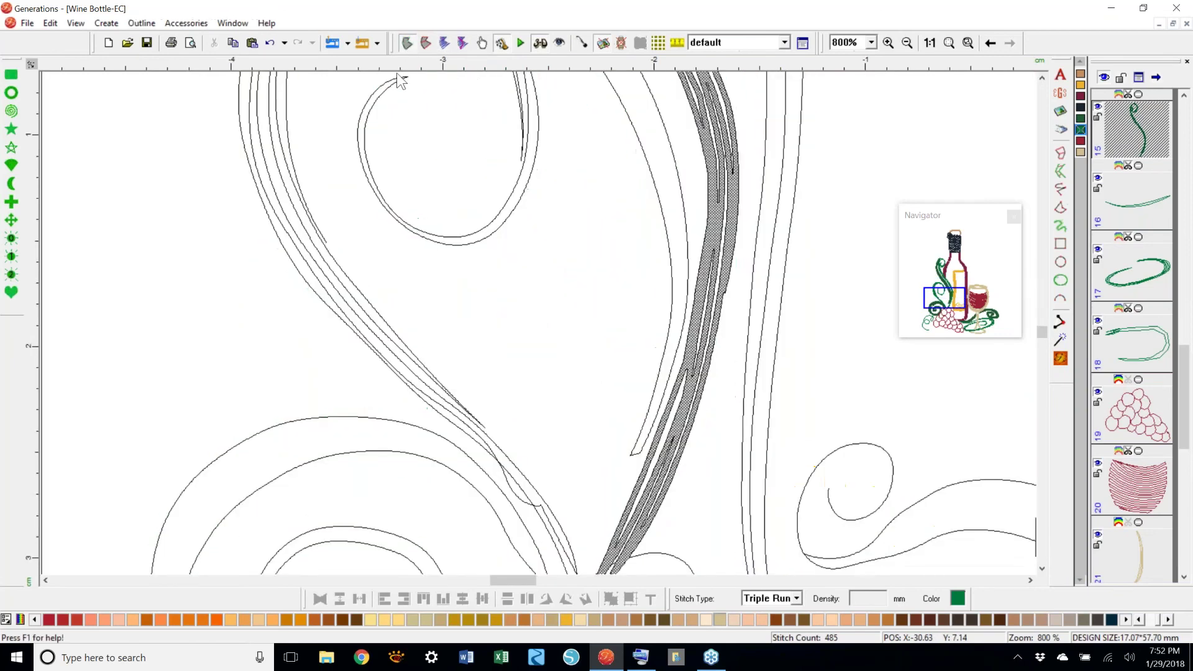
pyautogui.rightClick(436, 366)
pyautogui.click(479, 373)
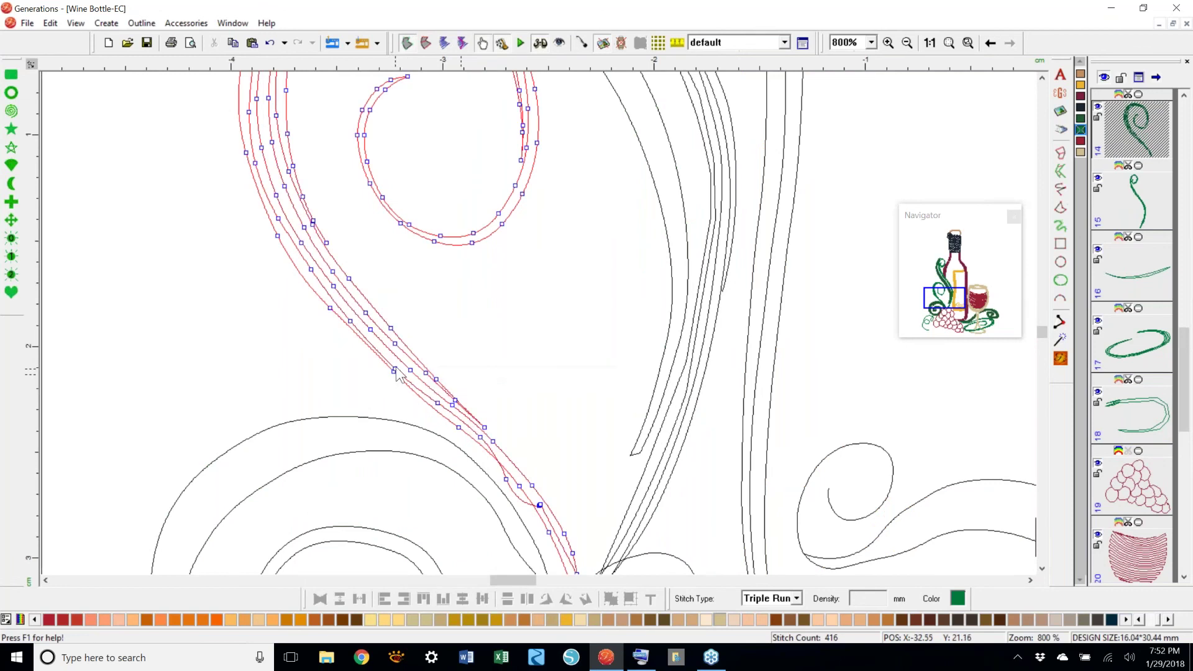
pyautogui.click(353, 318)
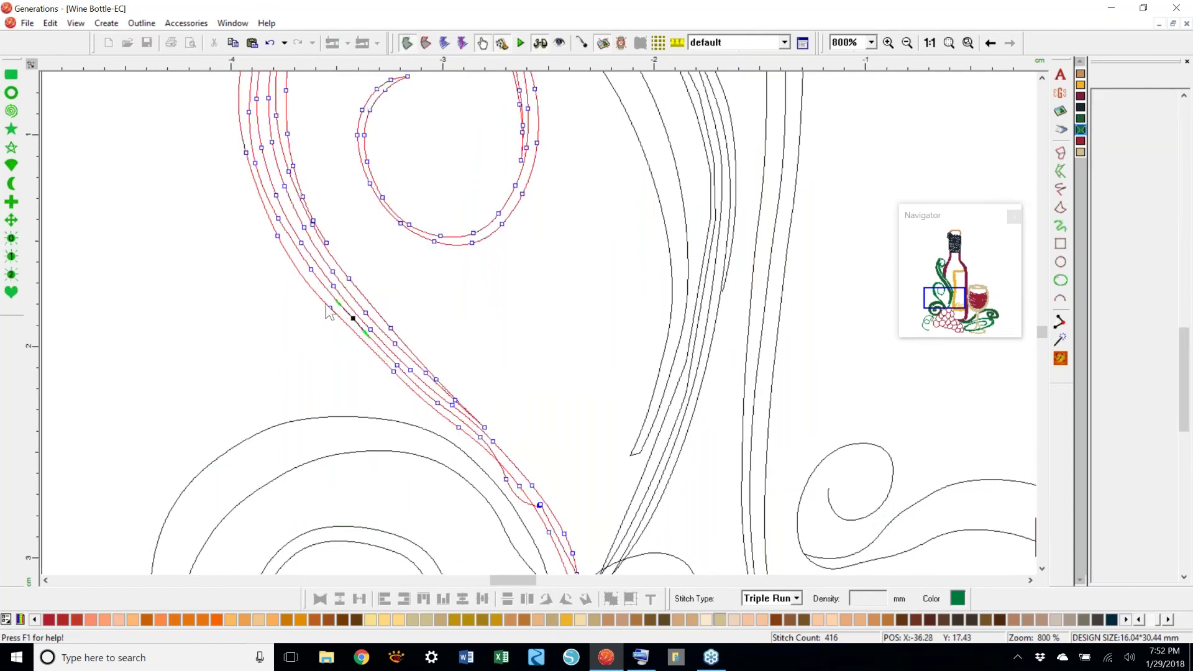
pyautogui.click(308, 277)
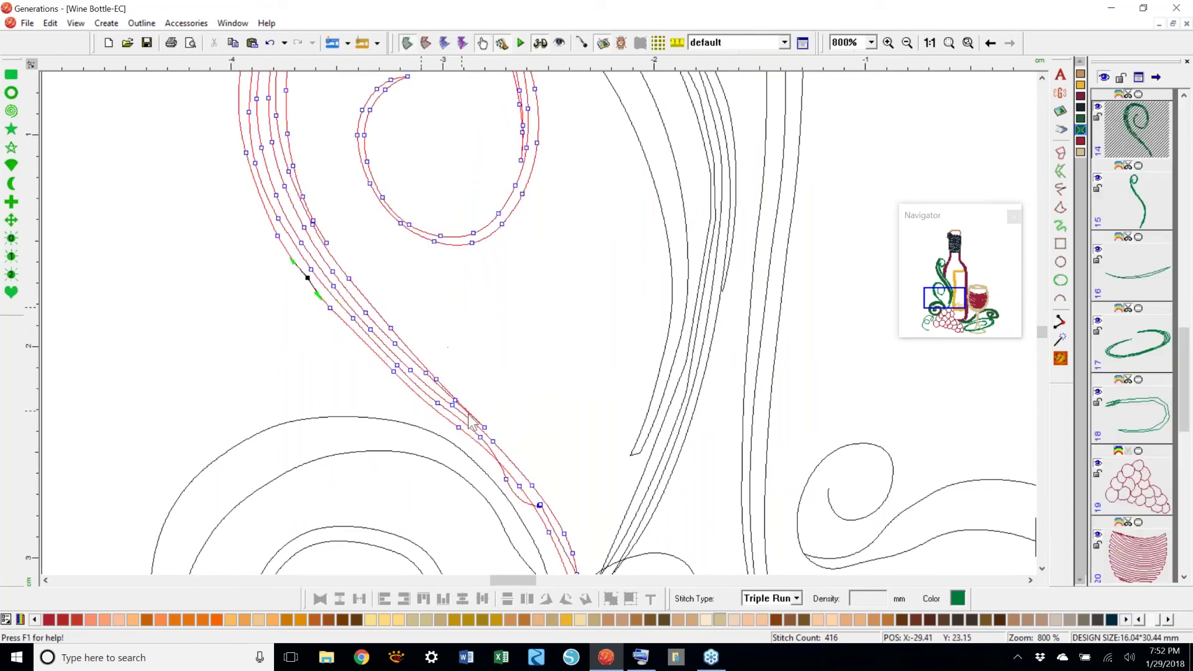
# - Reposition the spiral vine's points near its stem's lower end to remove the bulge, and regenerate the stitches
pyautogui.click(508, 478)
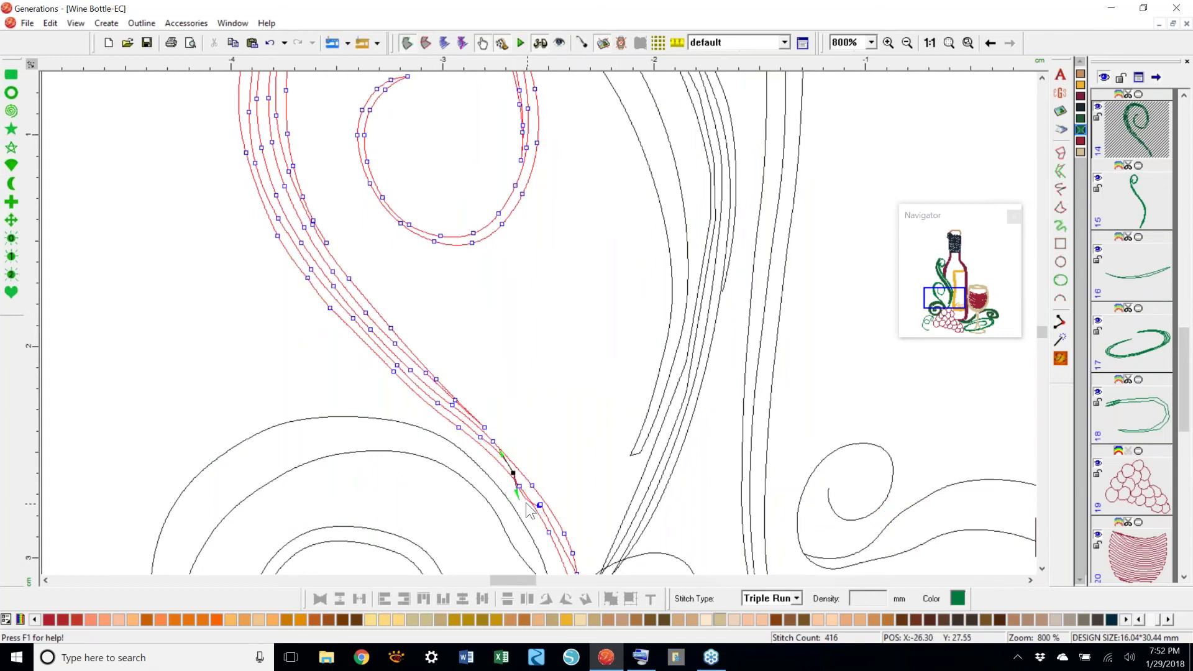
pyautogui.click(520, 486)
pyautogui.click(539, 501)
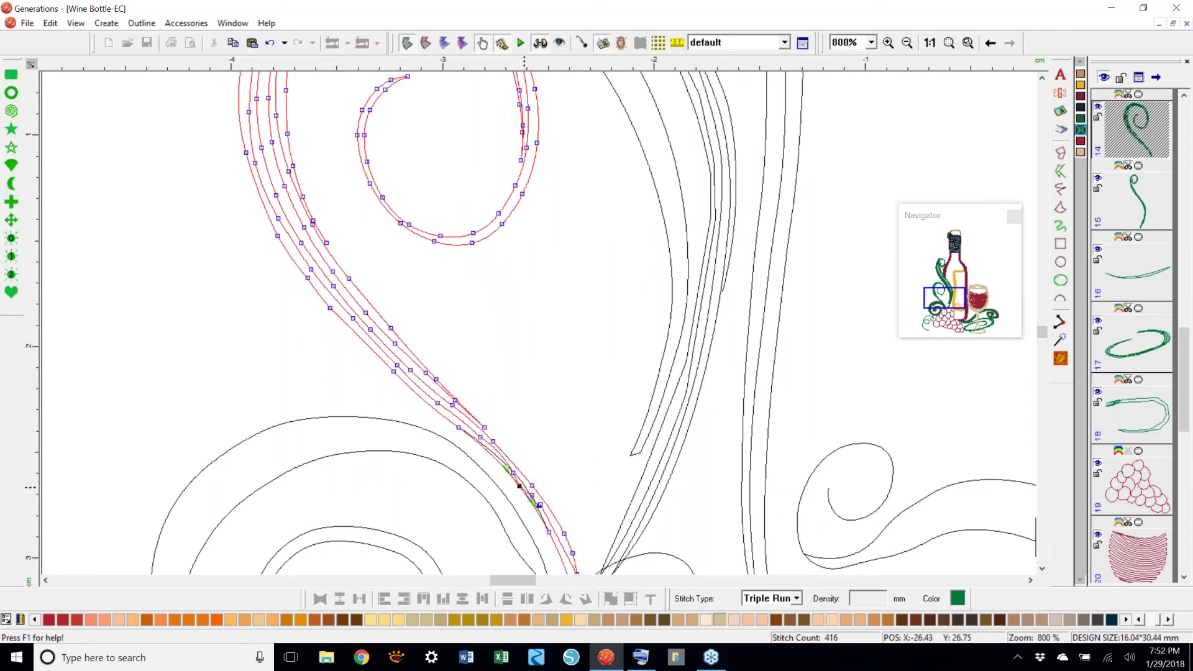
pyautogui.click(1061, 359)
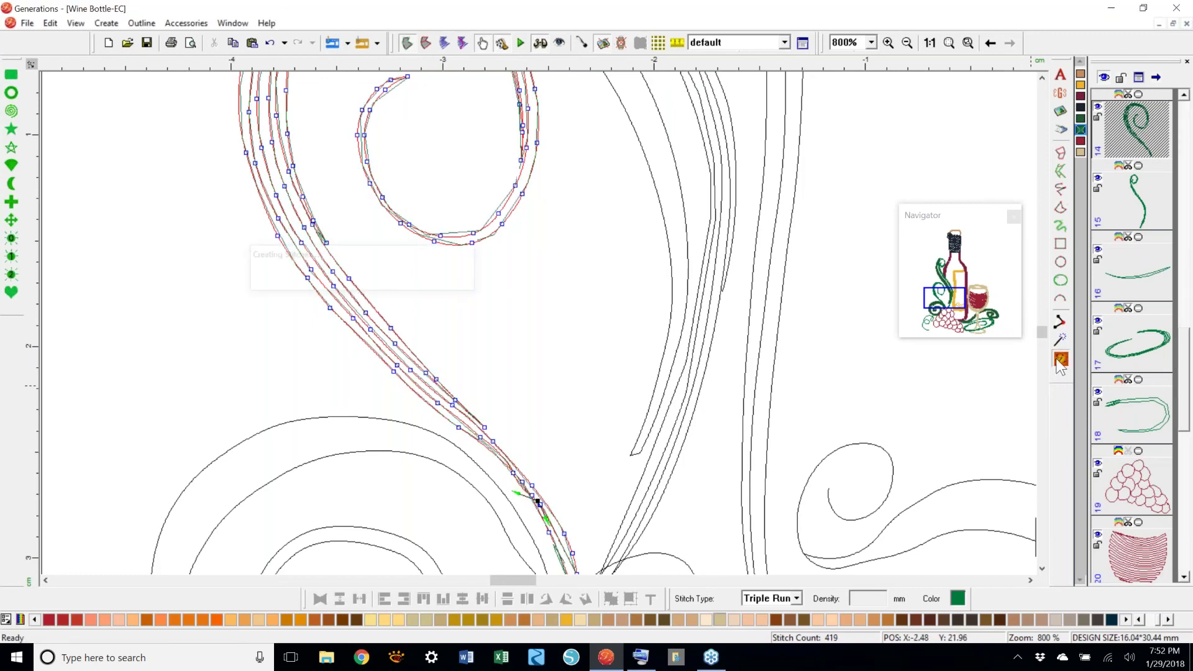
# - View the whole design at 100% zoom and pull the empty dashed artwork frame off it to remove it
pyautogui.click(950, 43)
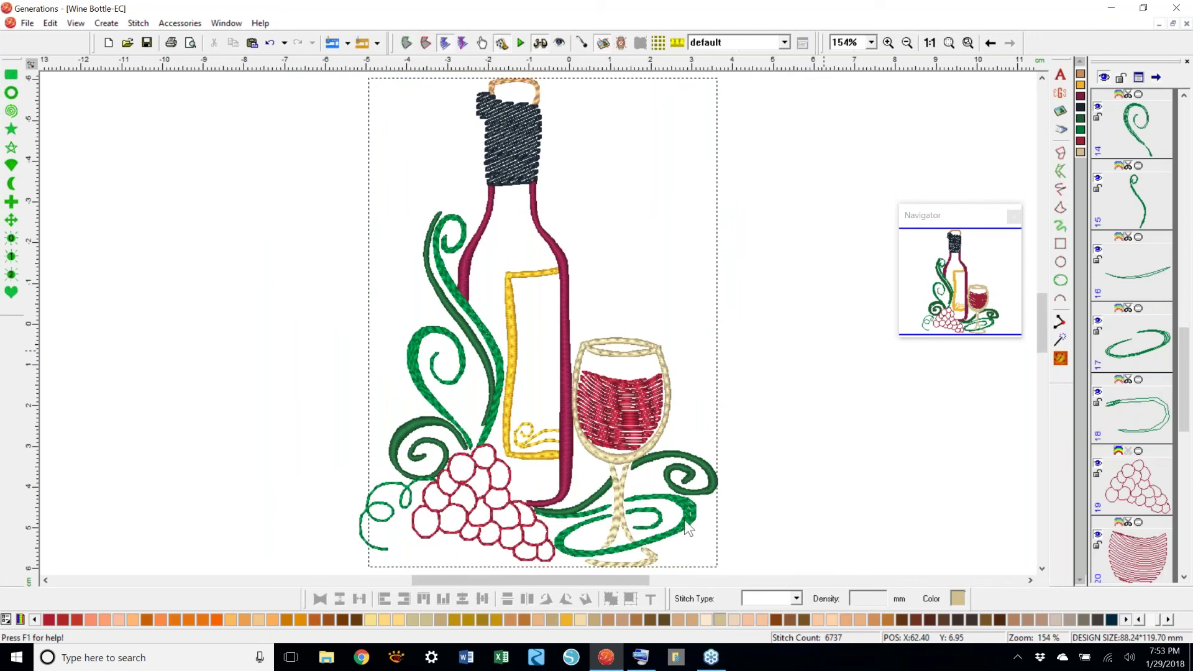
pyautogui.click(1171, 191)
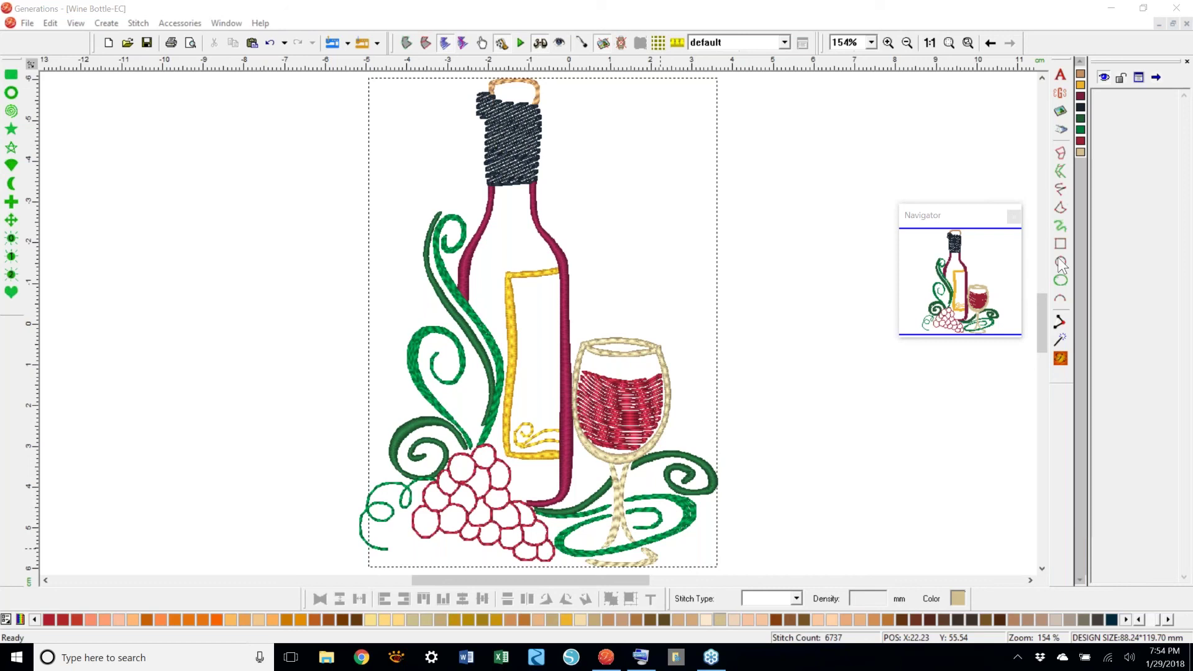
pyautogui.click(930, 43)
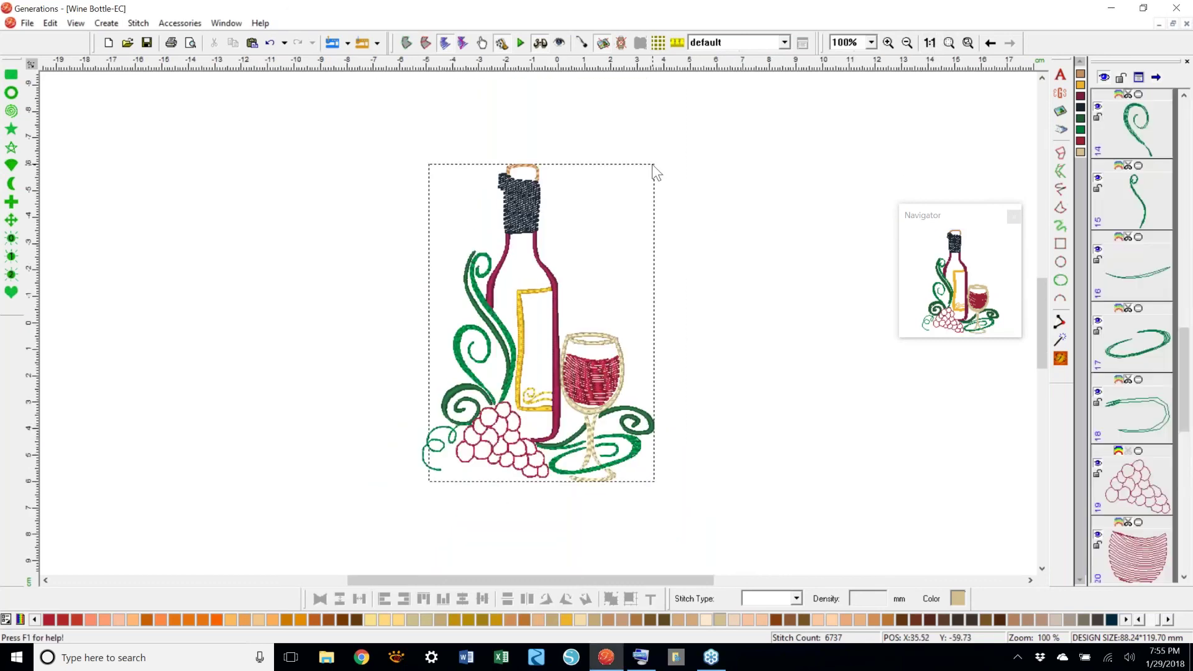
pyautogui.moveTo(654, 172); pyautogui.dragTo(873, 161)
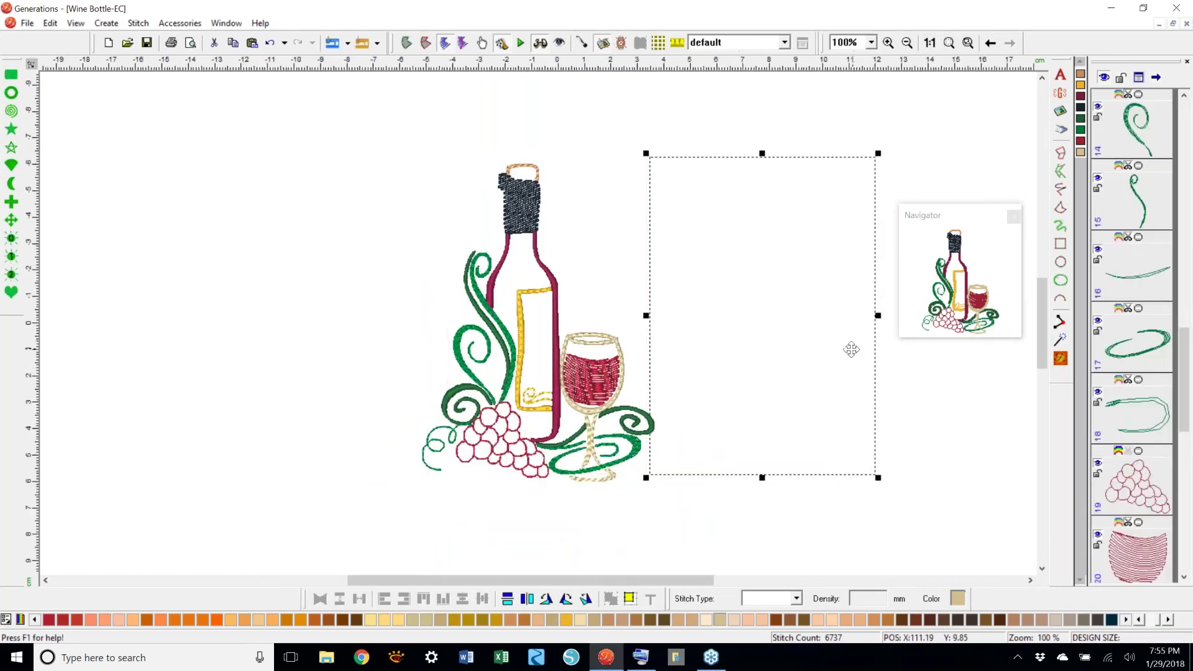
# - Select every object of the wine bottle design, and clear the selection
pyautogui.moveTo(373, 130); pyautogui.dragTo(691, 517)
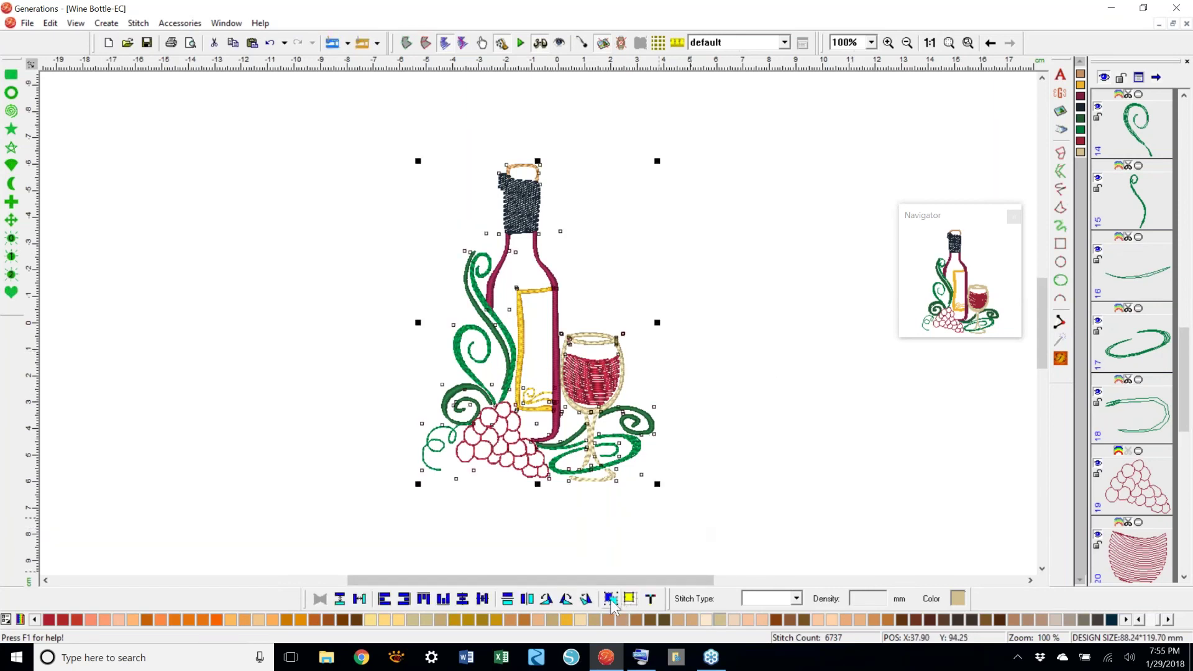
pyautogui.click(748, 329)
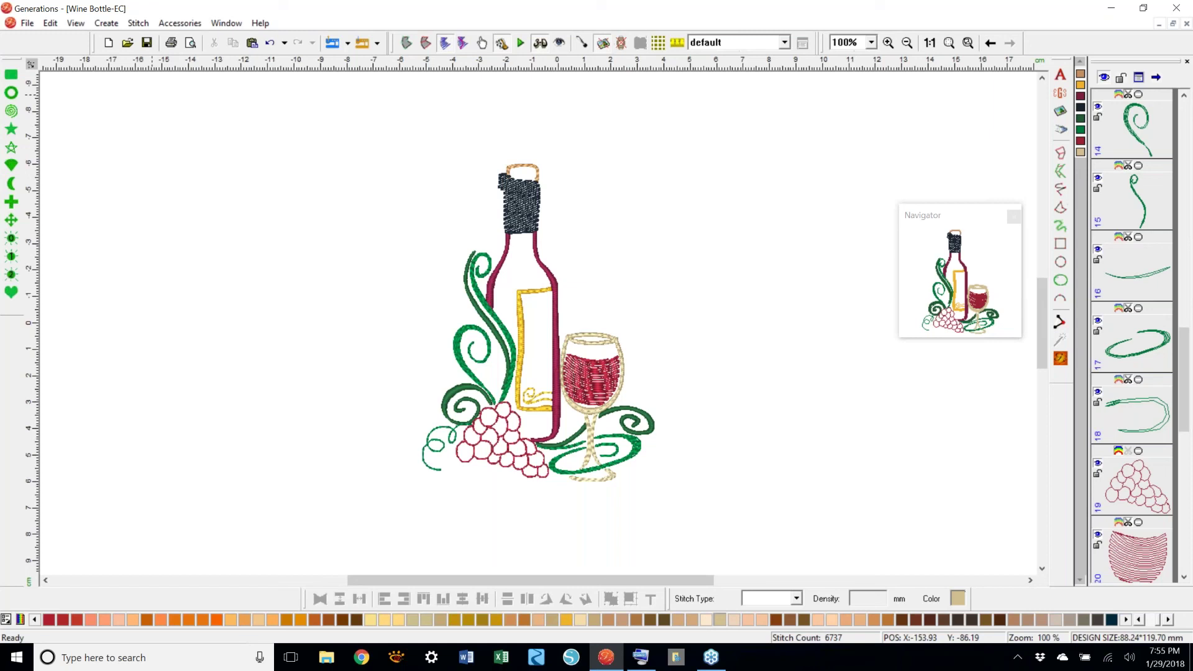
pyautogui.click(1175, 180)
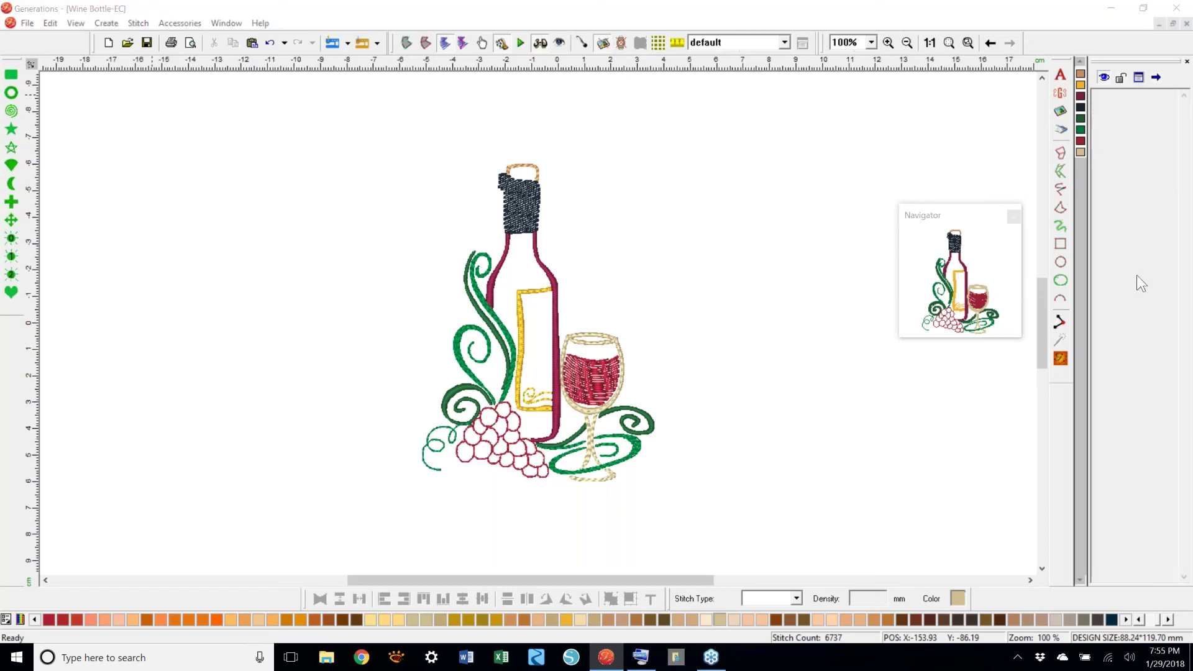